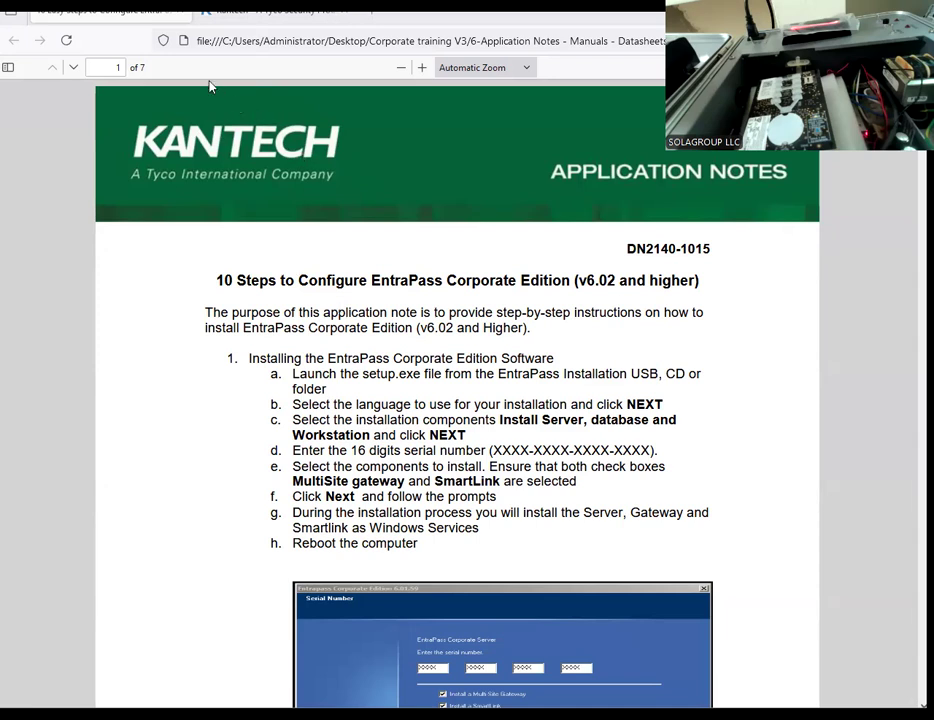
# Step: Download the EntraPass Corporate Edition demo software from the Demo Software page of the Kantech website
pyautogui.click(250, 25)
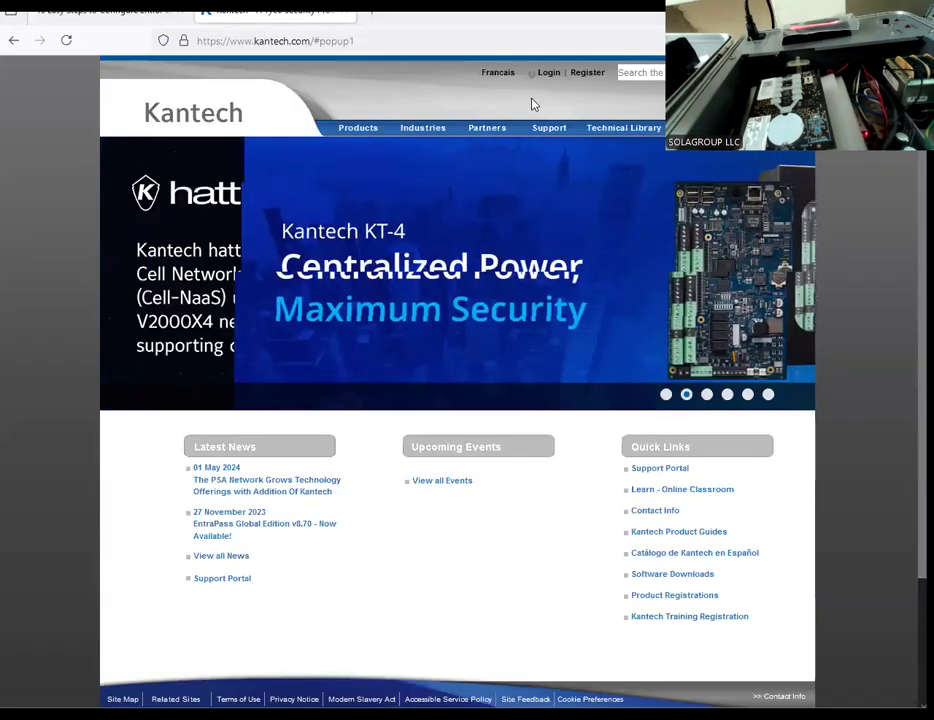
pyautogui.moveTo(549, 128)
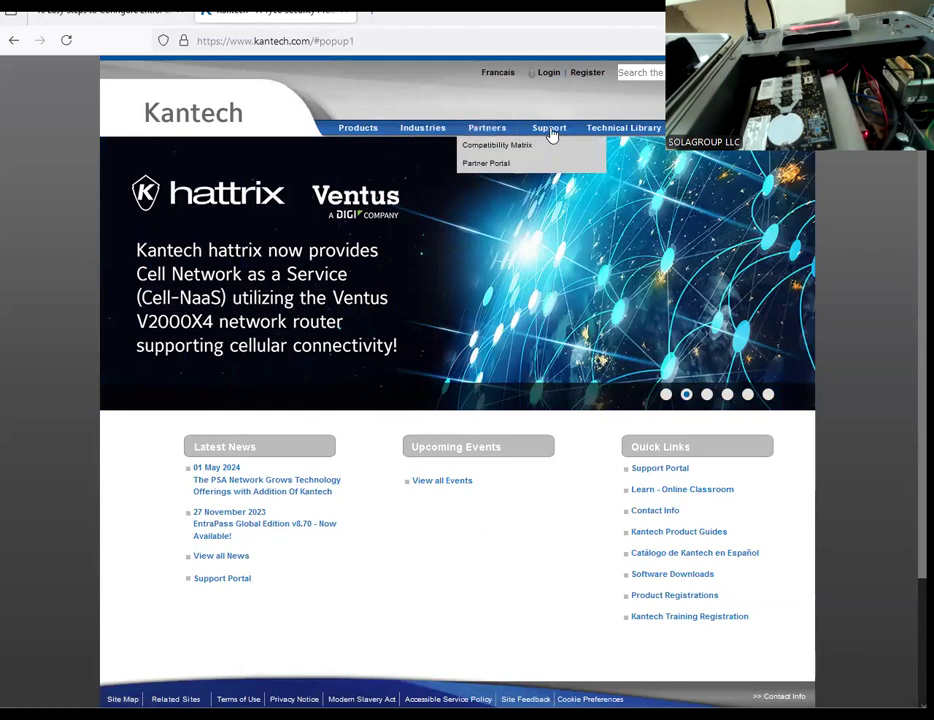
pyautogui.click(548, 170)
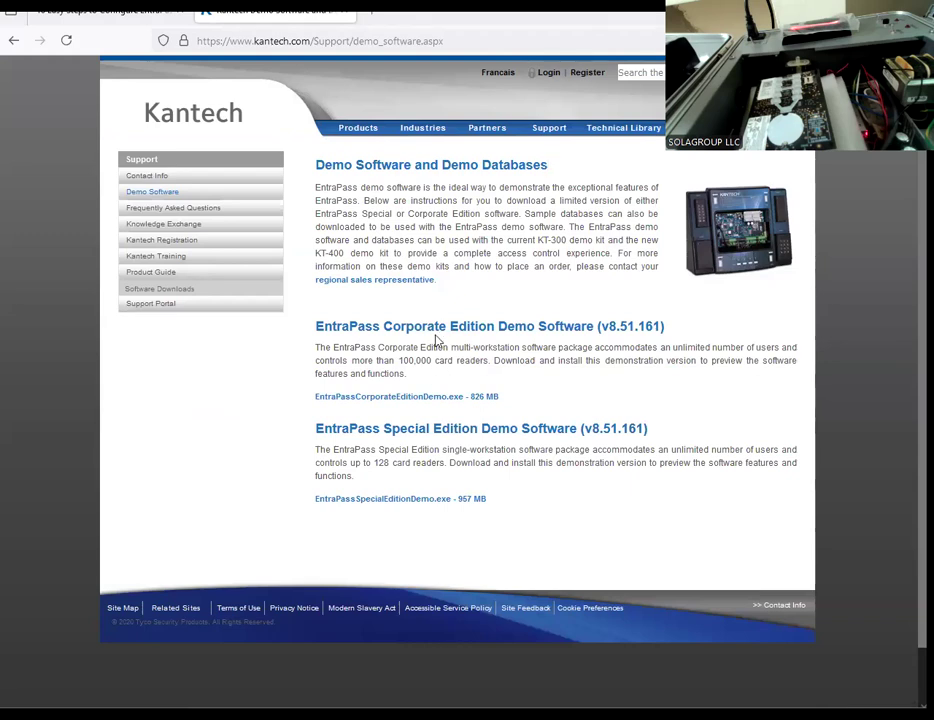
pyautogui.click(425, 398)
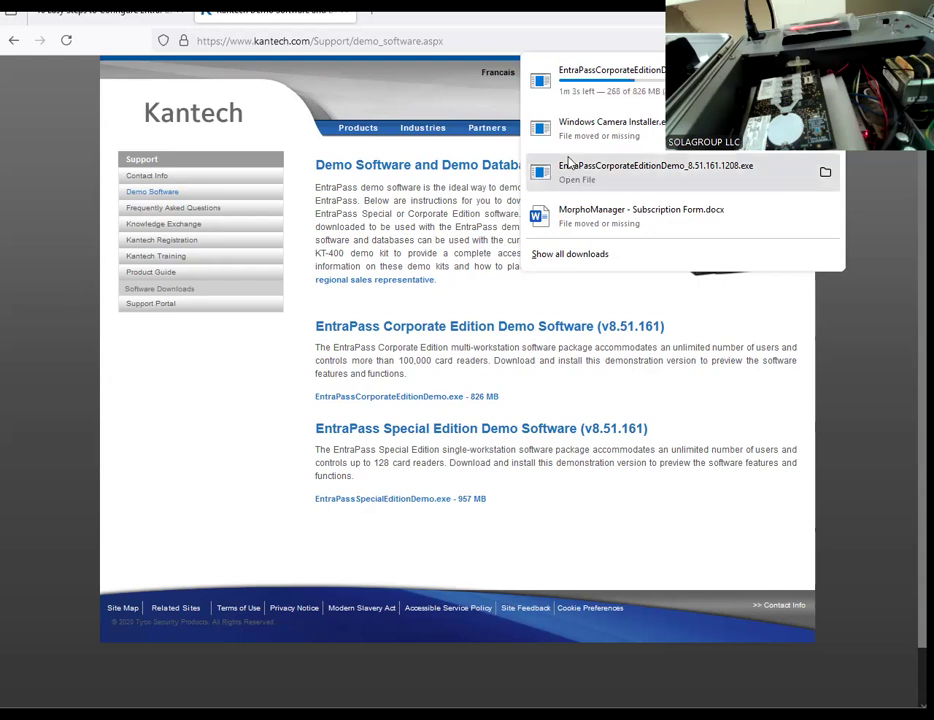
pyautogui.click(594, 92)
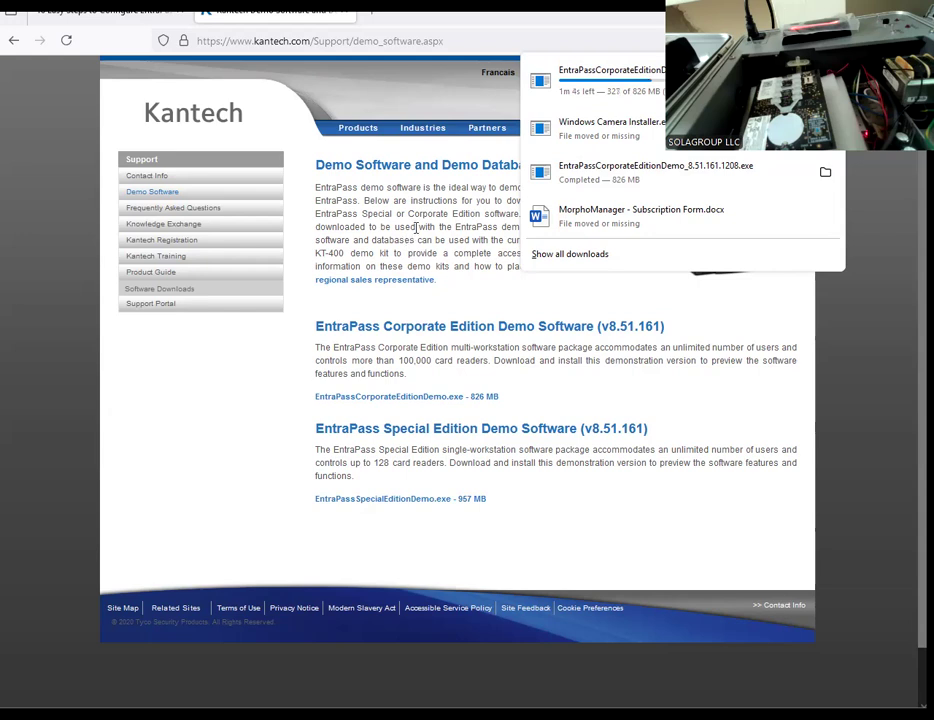
# Step: Read the EntraPass Corporate Edition application note on installing the software, registering the system and setting it up
pyautogui.click(113, 12)
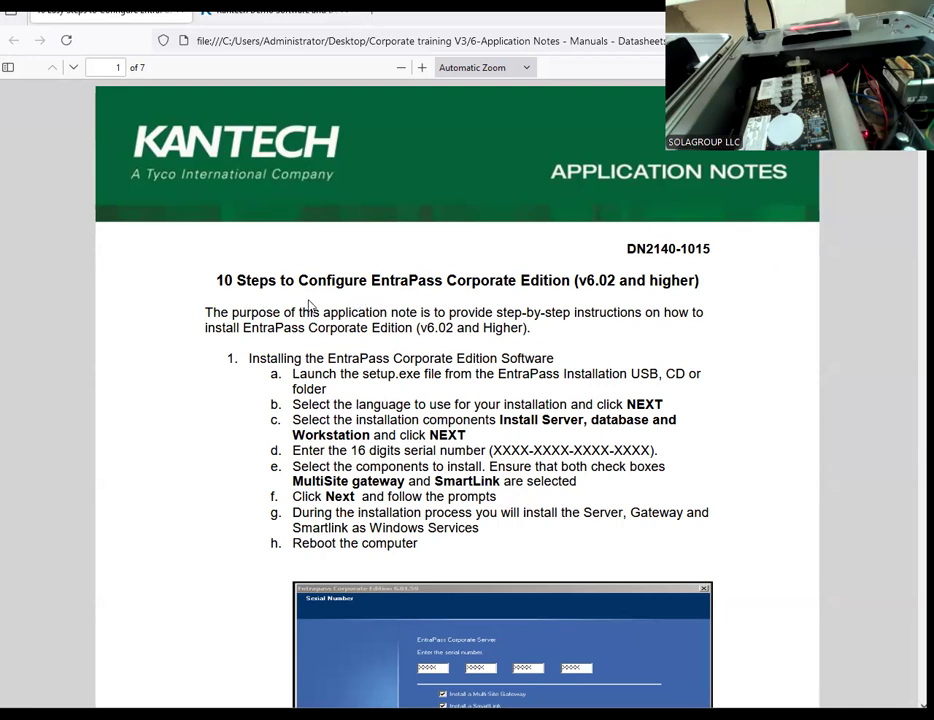
pyautogui.scroll(-1, 389, 388)
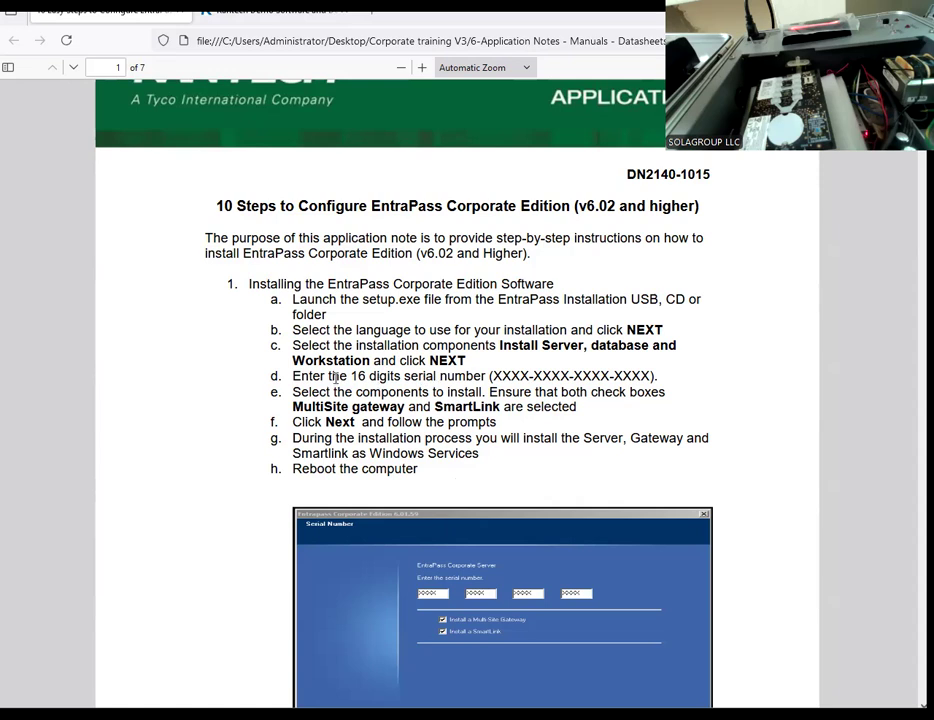
pyautogui.scroll(-1, 349, 386)
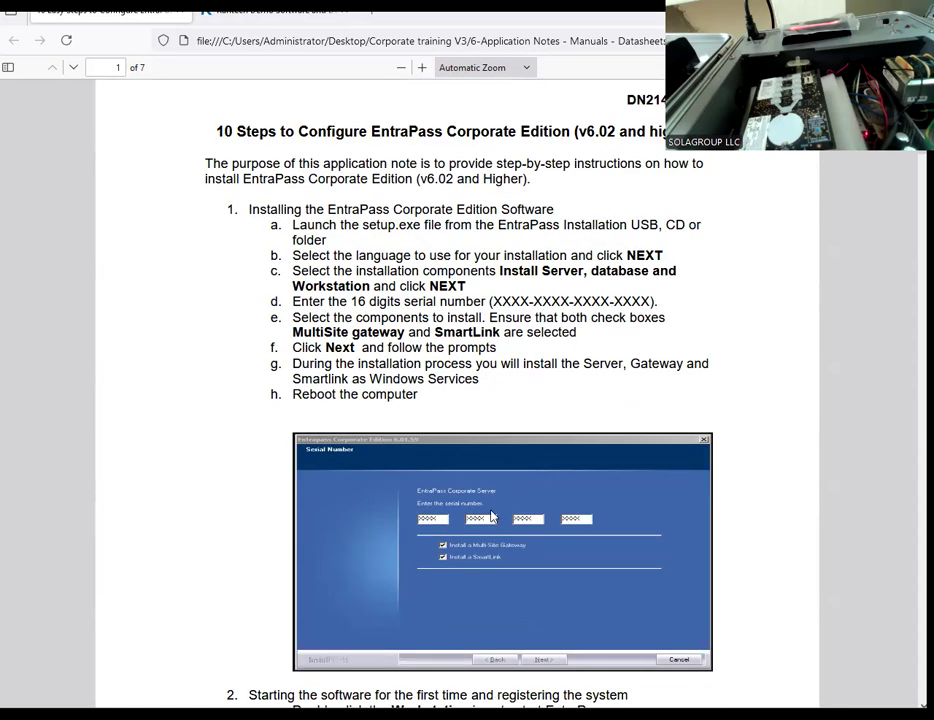
pyautogui.scroll(-2, 360, 378)
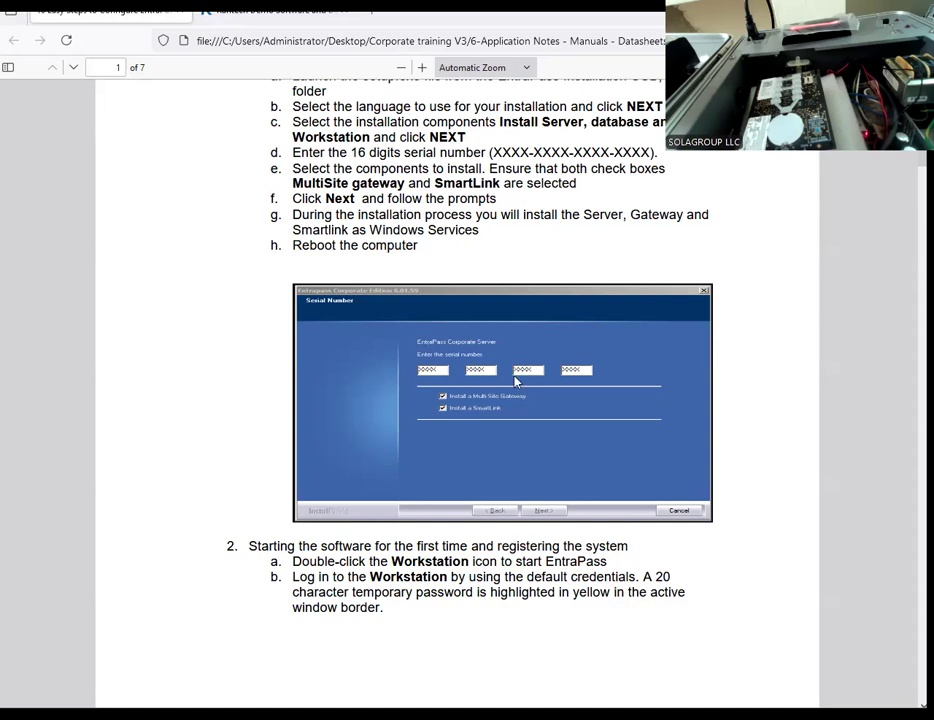
pyautogui.scroll(-1, 430, 410)
pyautogui.scroll(-8, 430, 412)
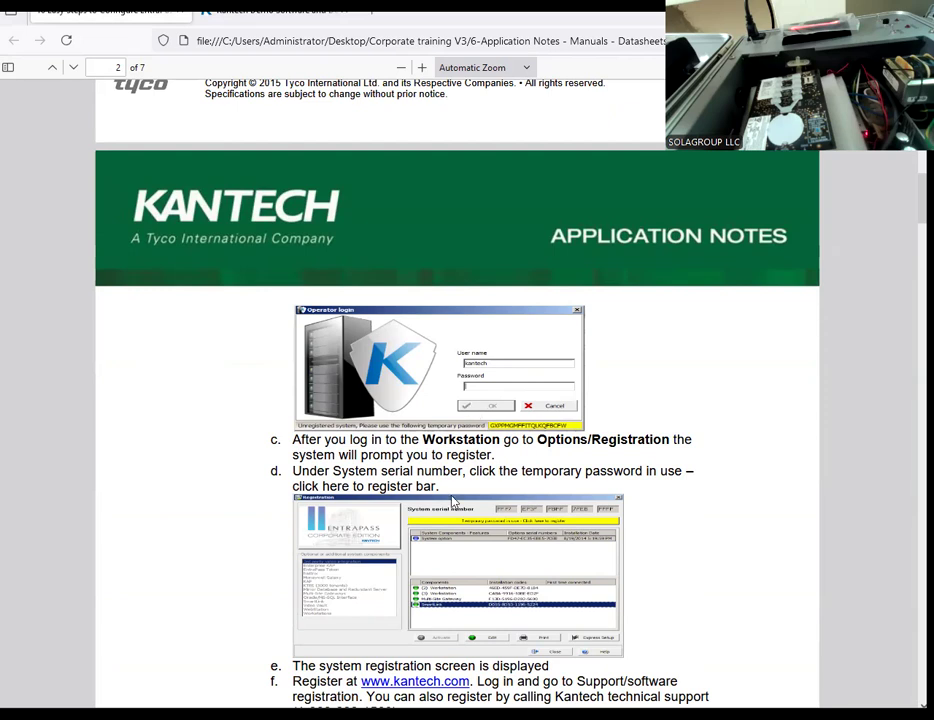
pyautogui.scroll(-3, 490, 412)
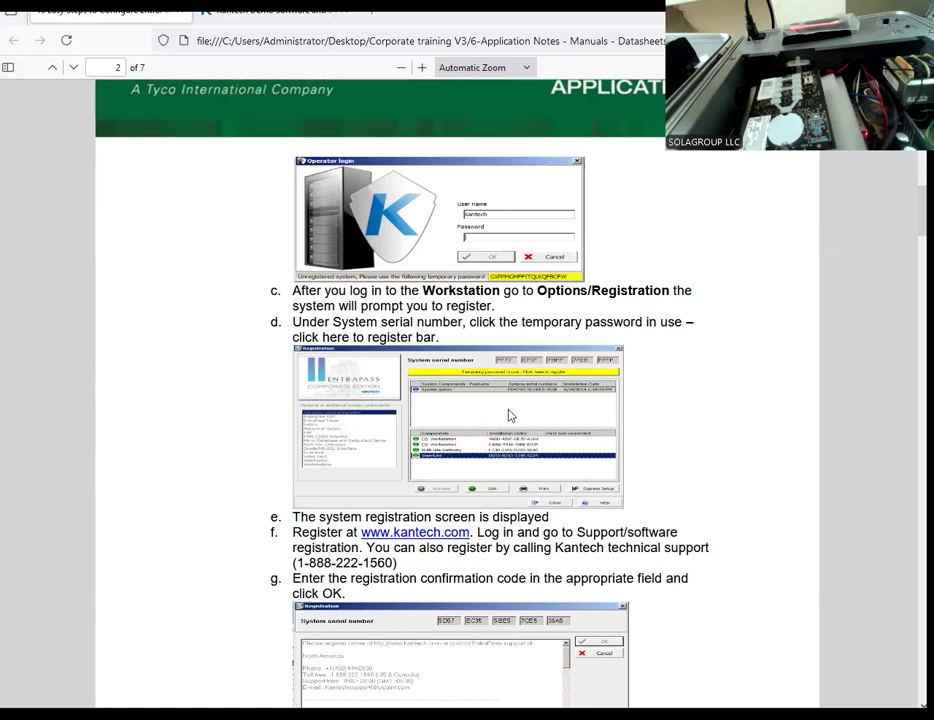
pyautogui.scroll(-3, 508, 415)
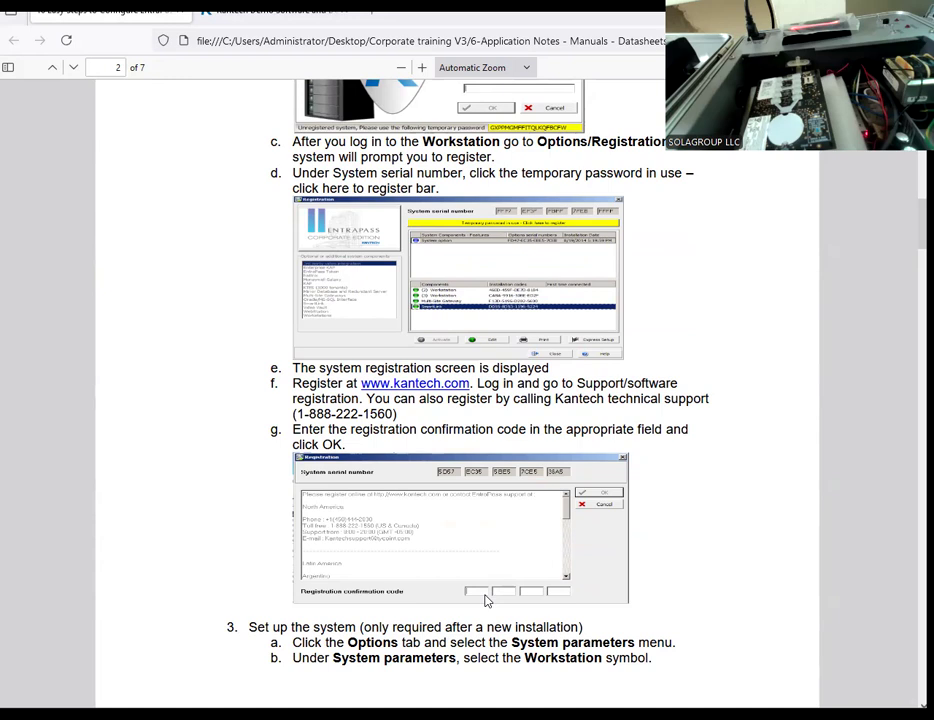
pyautogui.scroll(-2, 487, 600)
pyautogui.scroll(-2, 487, 600)
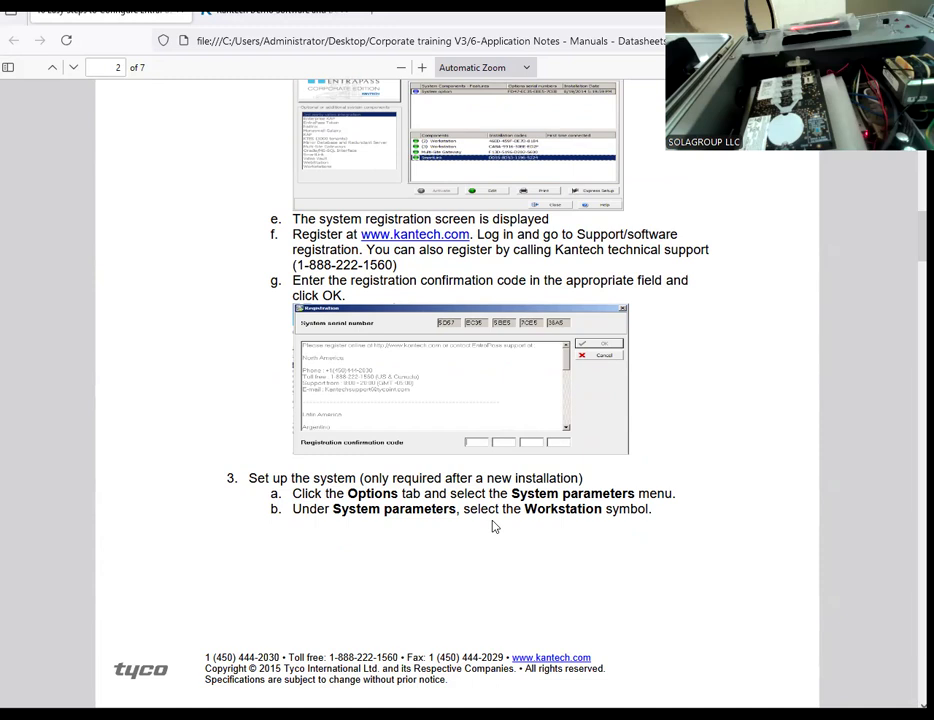
pyautogui.scroll(-4, 427, 488)
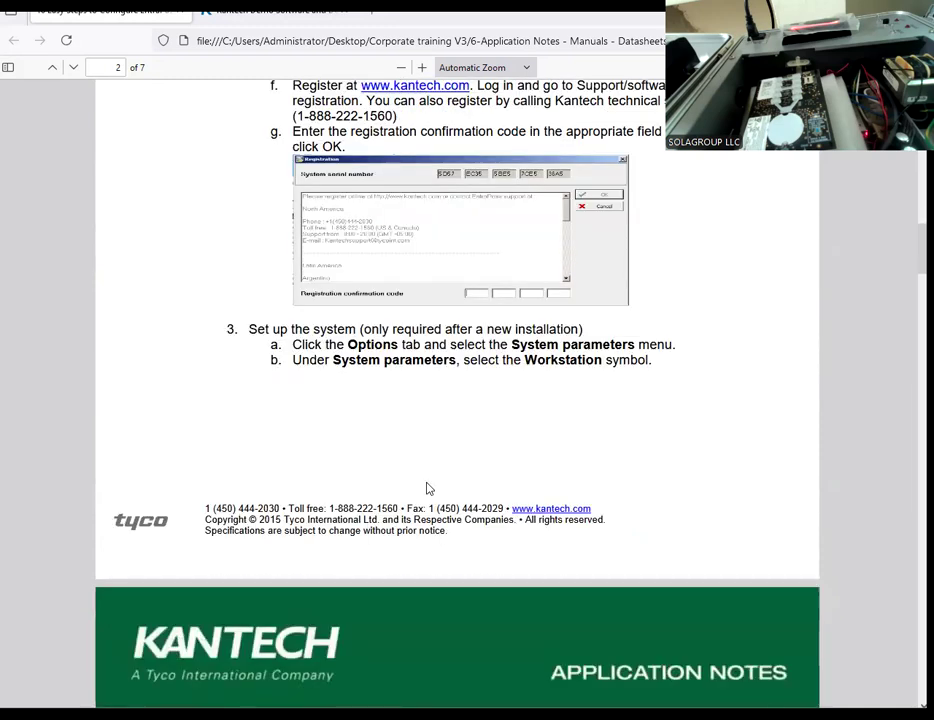
pyautogui.scroll(-10, 427, 488)
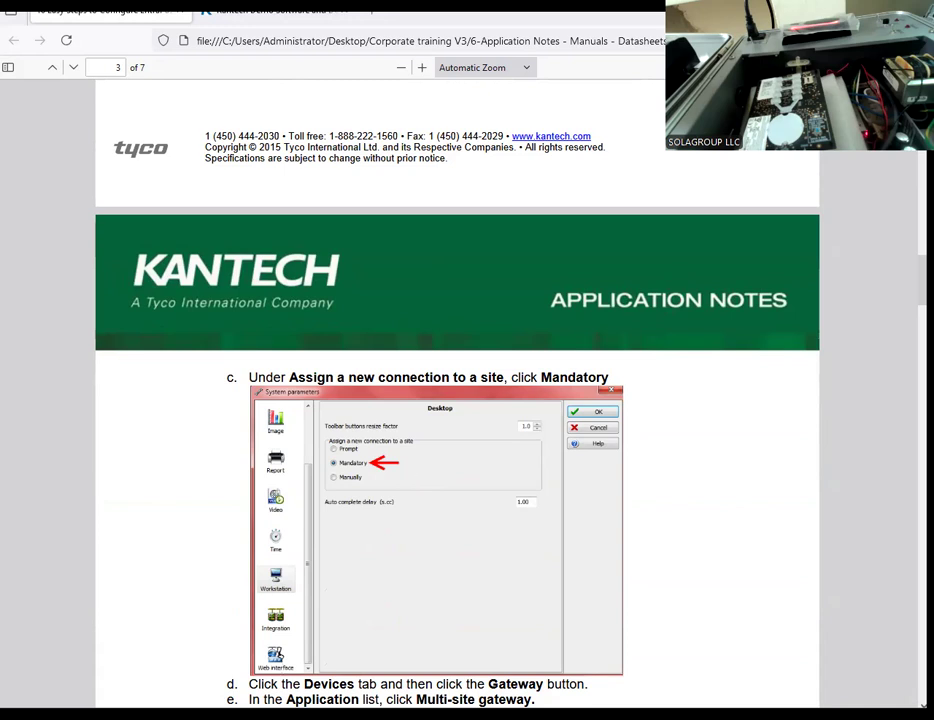
# Step: Launch the EntraPassCorporateEditionDemo_8.51.161.1208 installer from the Downloads folder
pyautogui.moveTo(157, 716)
pyautogui.click(94, 669)
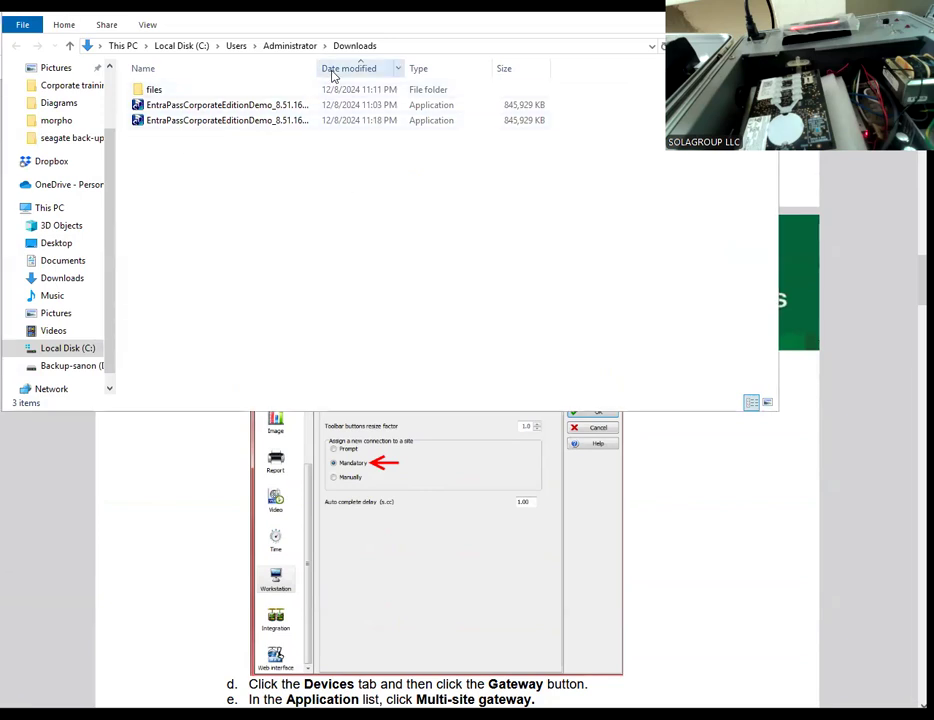
pyautogui.moveTo(317, 68); pyautogui.dragTo(396, 70)
pyautogui.click(236, 106)
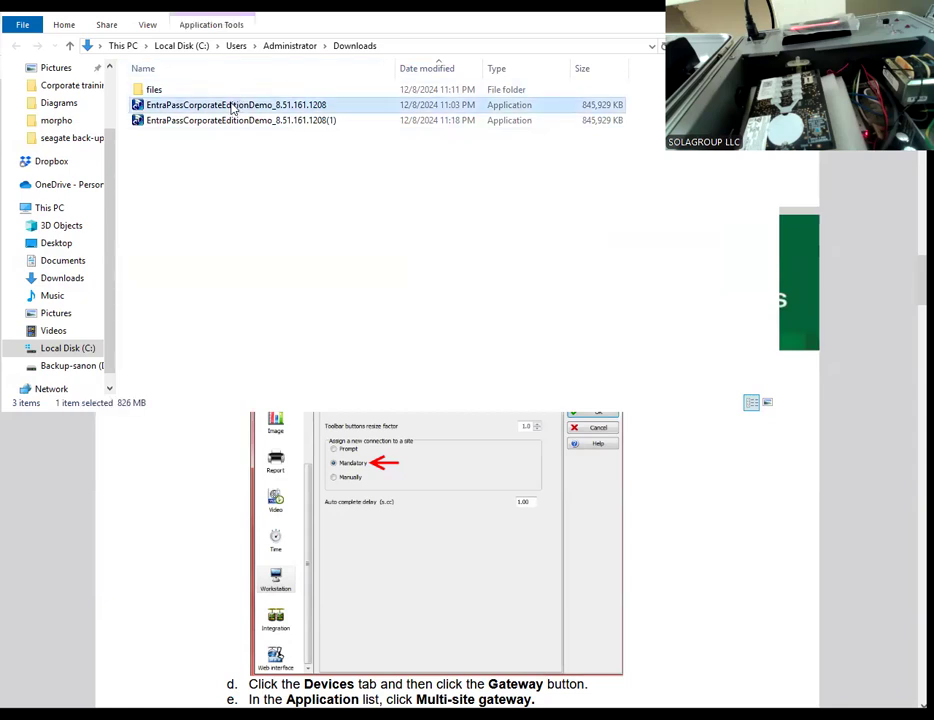
pyautogui.rightClick(233, 106)
pyautogui.click(270, 129)
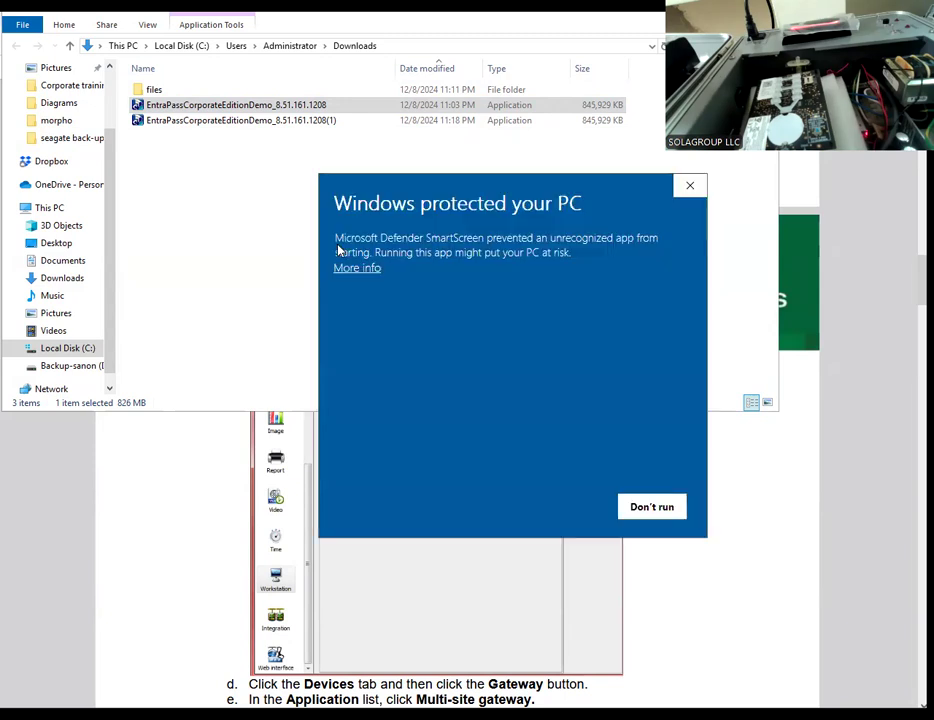
# Step: Allow the installer blocked by SmartScreen to run anyway and agree to proceed with EntraPass Corporate Edition Demo version 8.51
pyautogui.click(357, 270)
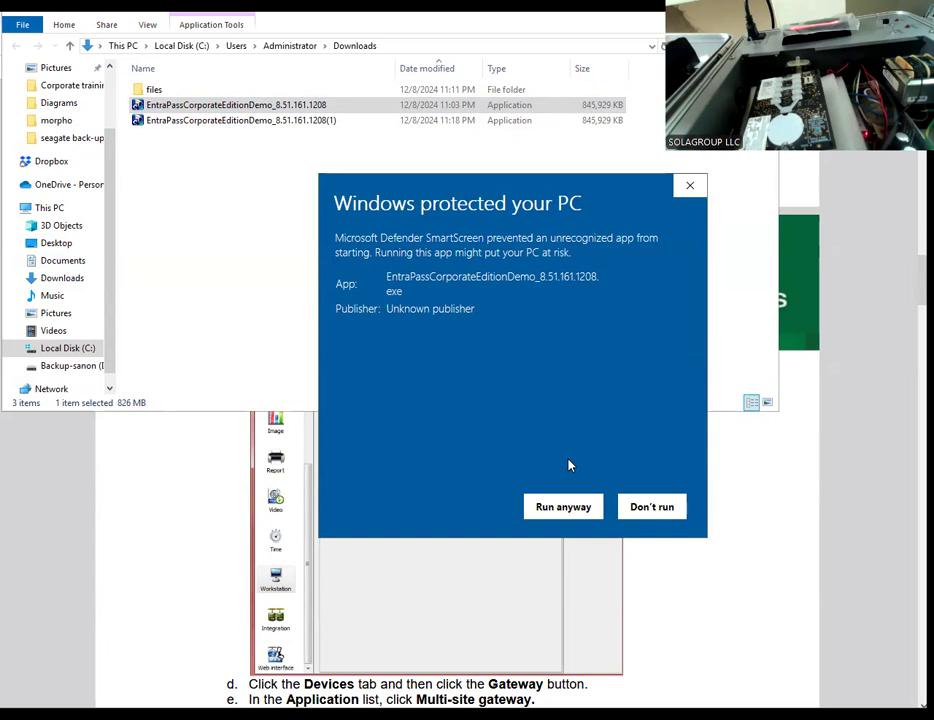
pyautogui.click(560, 514)
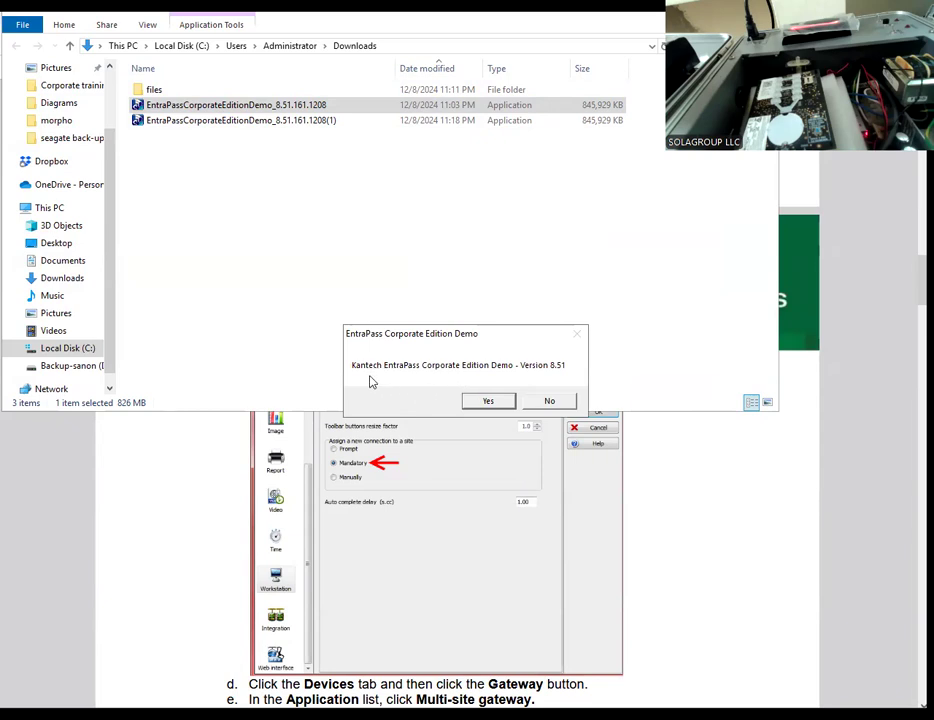
pyautogui.click(491, 403)
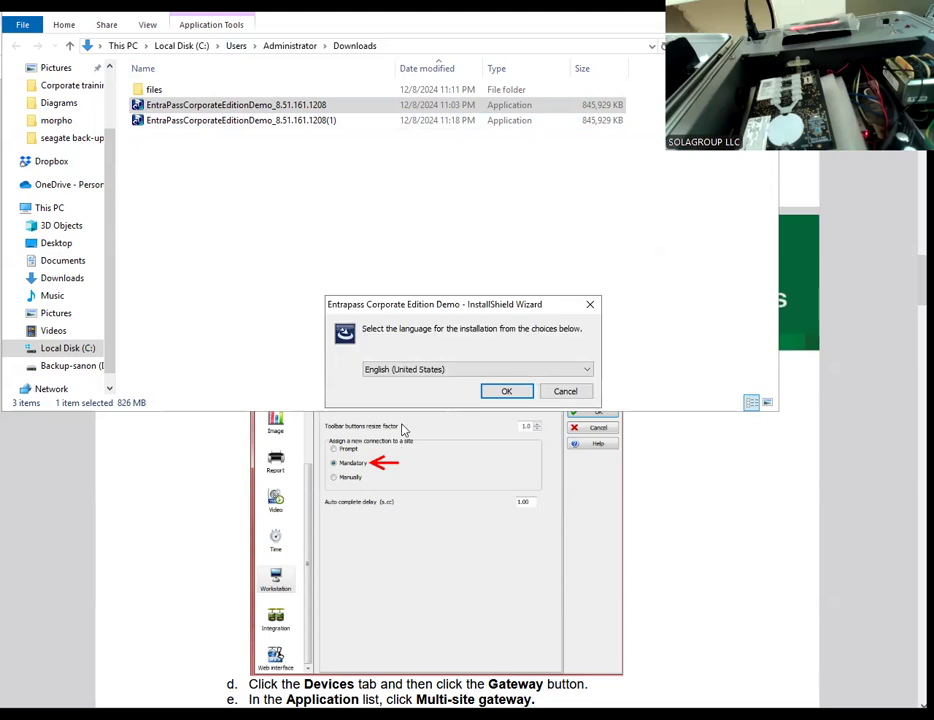
# Step: Use English (United States) for the setup and choose to install the Server, database, workstation and SmartLink demo
pyautogui.click(502, 395)
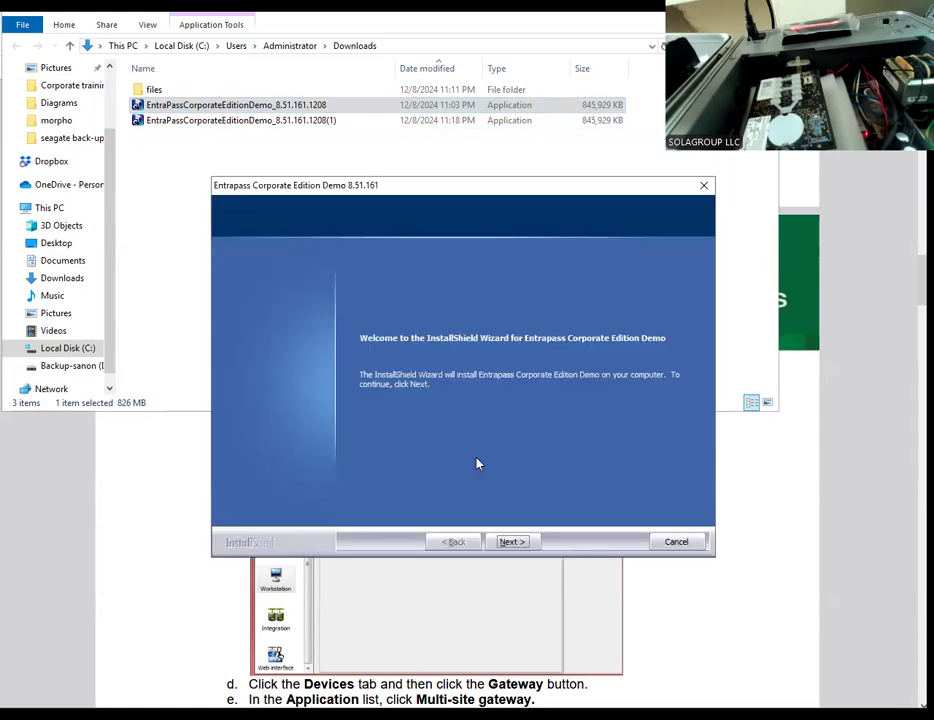
pyautogui.click(509, 541)
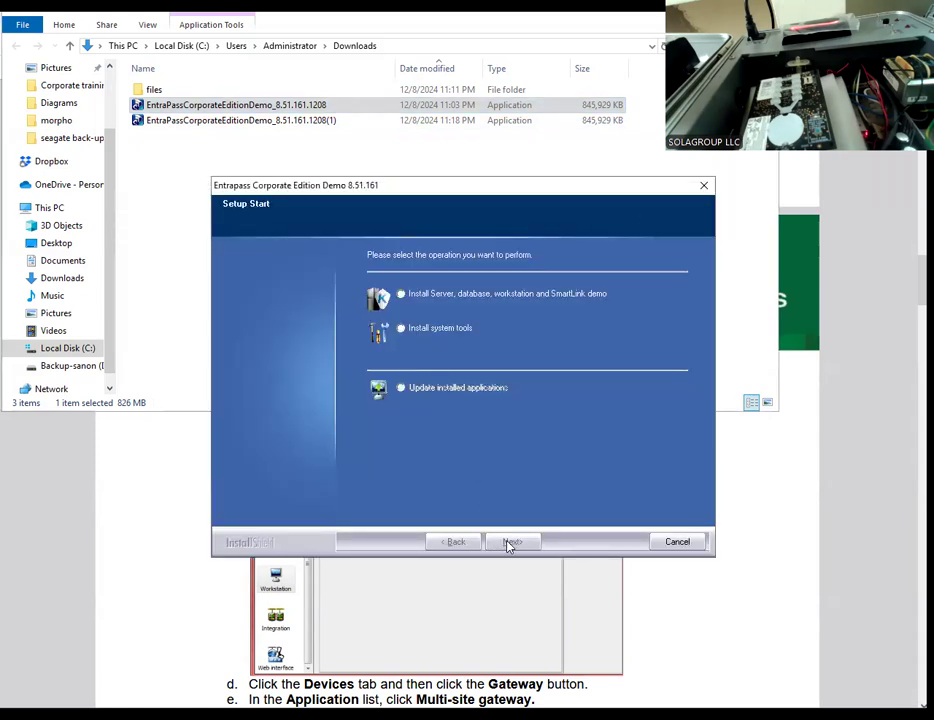
pyautogui.click(402, 295)
pyautogui.click(511, 541)
# Step: Accept the license terms and the Johnson Controls Privacy Notice
pyautogui.click(365, 477)
pyautogui.click(513, 542)
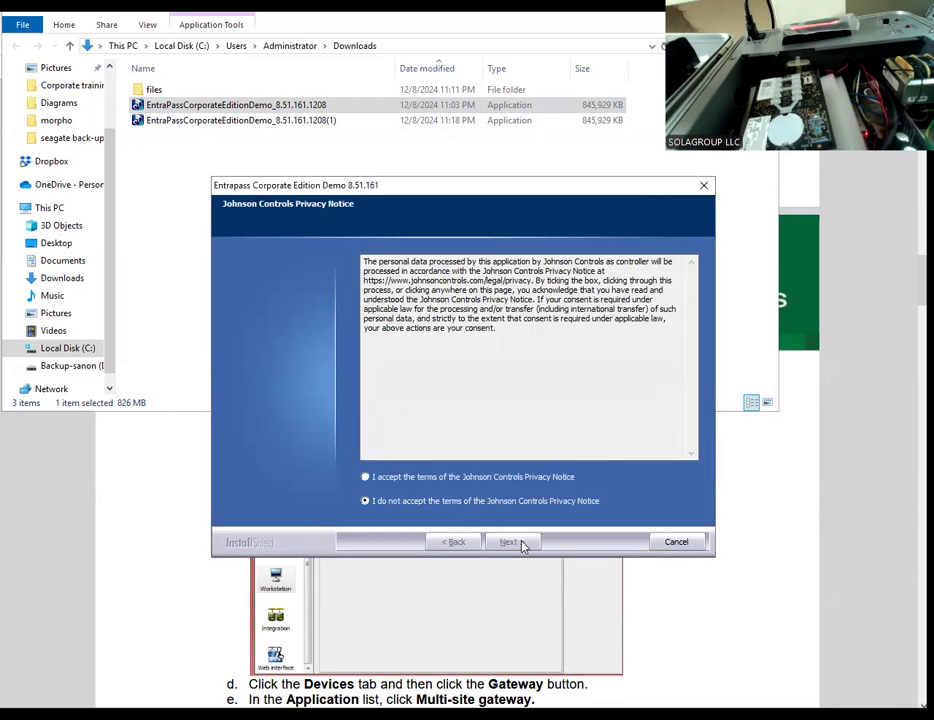
pyautogui.click(370, 477)
pyautogui.click(505, 542)
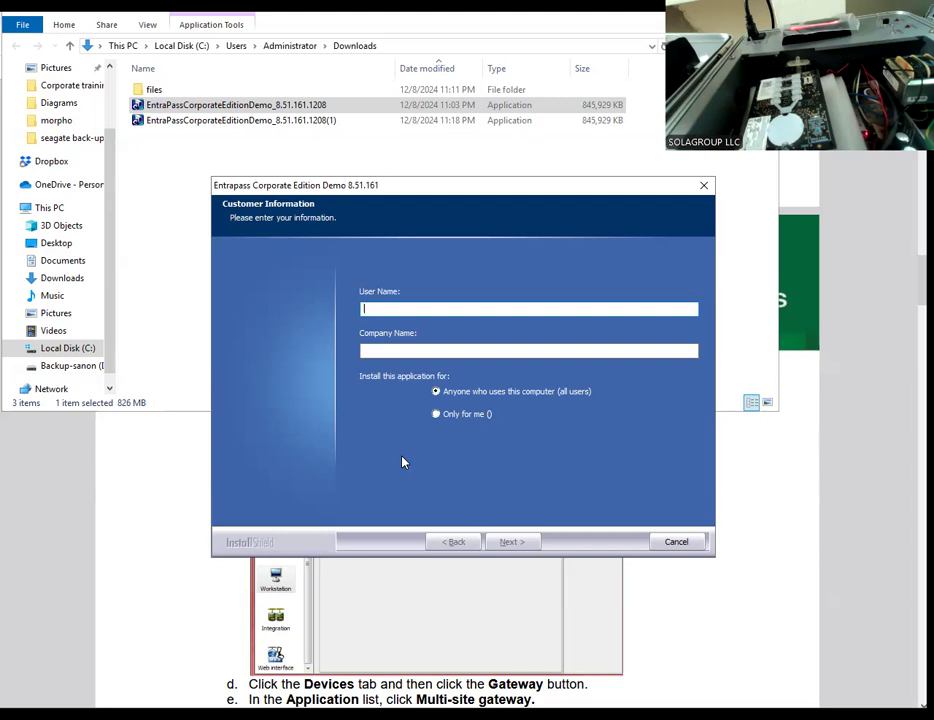
# Step: Enter "training review" as both the user name and the company name in the customer information, keeping installation for all users
pyautogui.write('training review')
pyautogui.press('Tab')
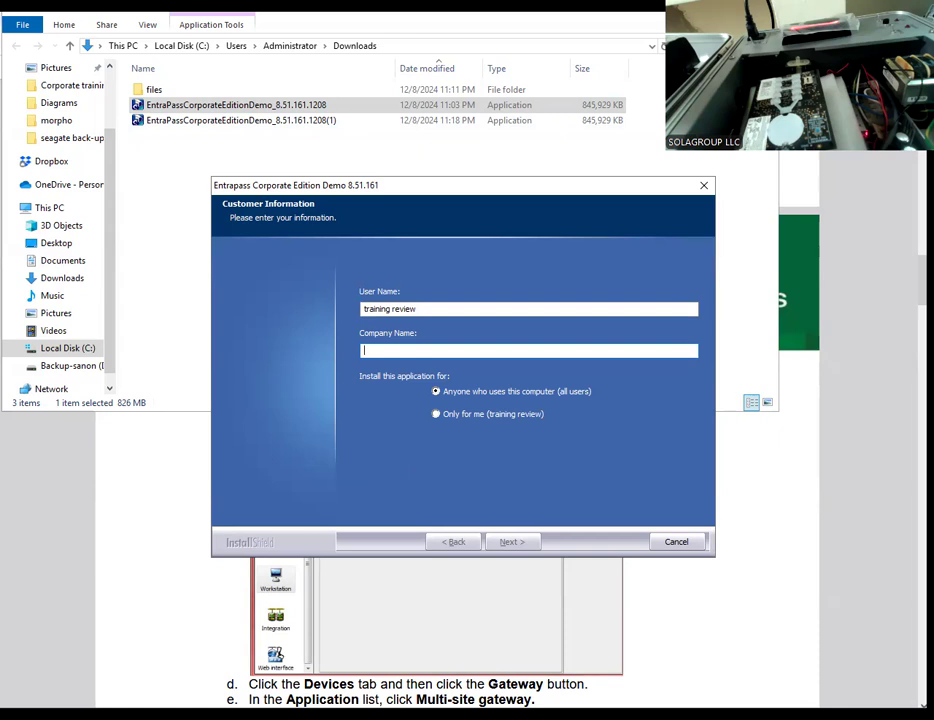
pyautogui.write('training review')
pyautogui.click(512, 543)
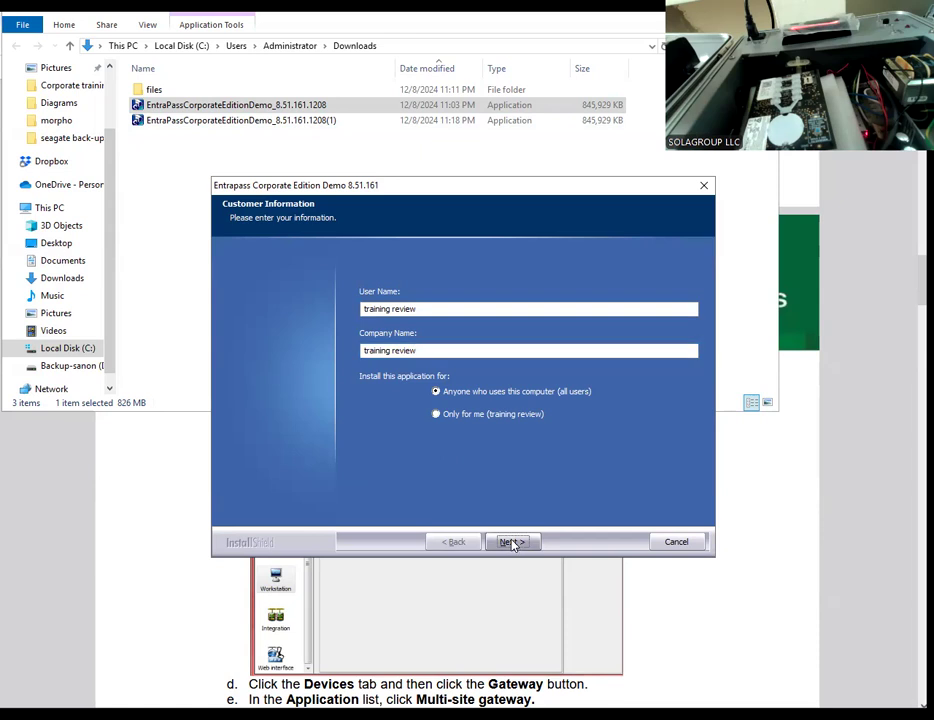
# Step: Keep C:\Program Files (x86)\Kantech as the destination folder and start the installation
pyautogui.click(512, 543)
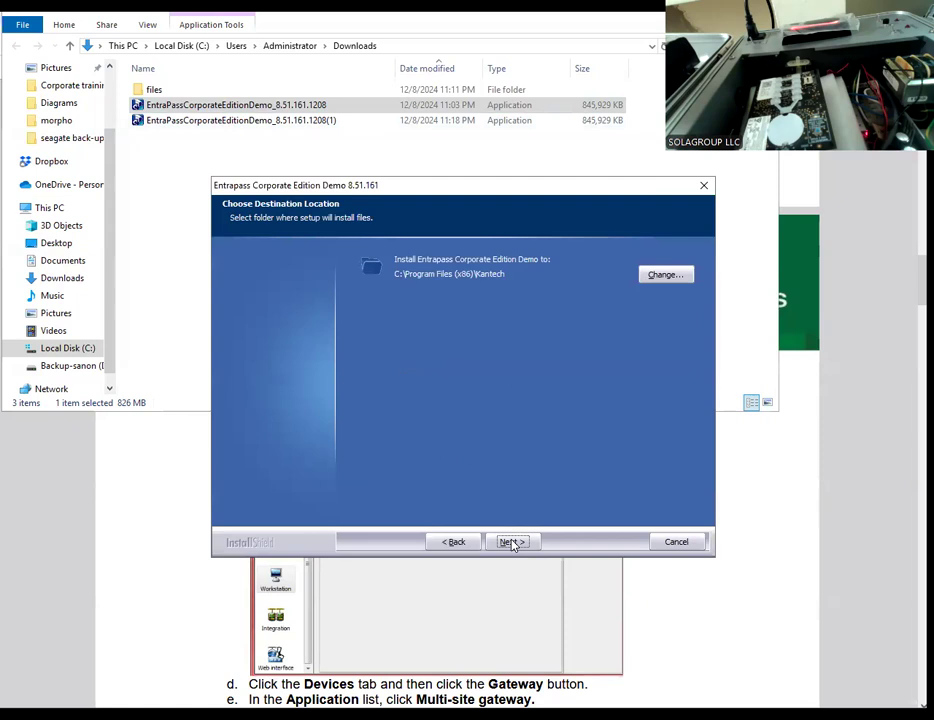
pyautogui.click(512, 542)
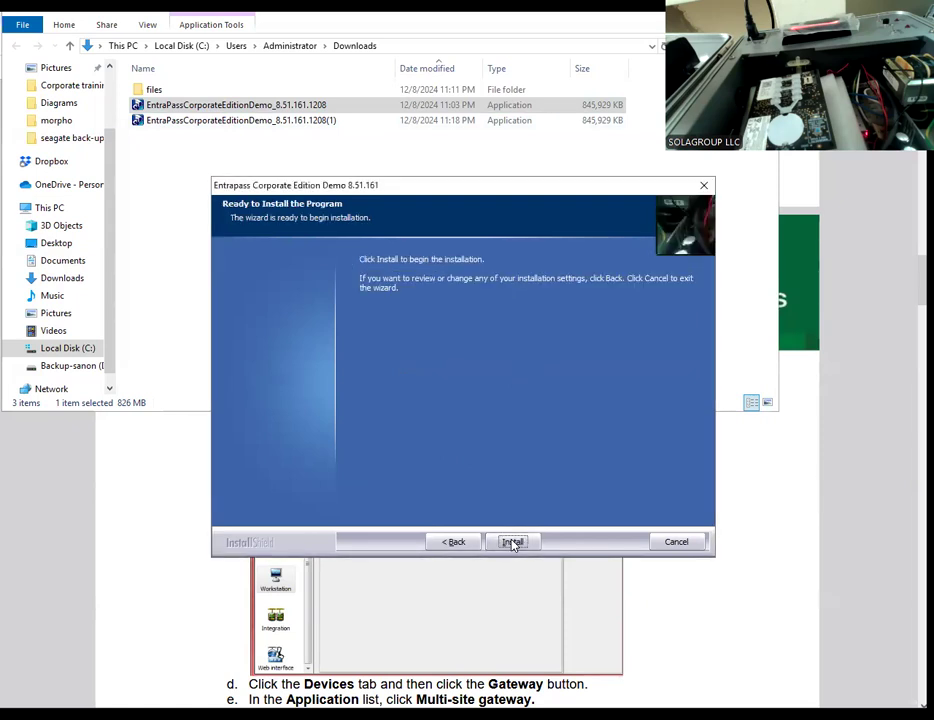
pyautogui.click(512, 542)
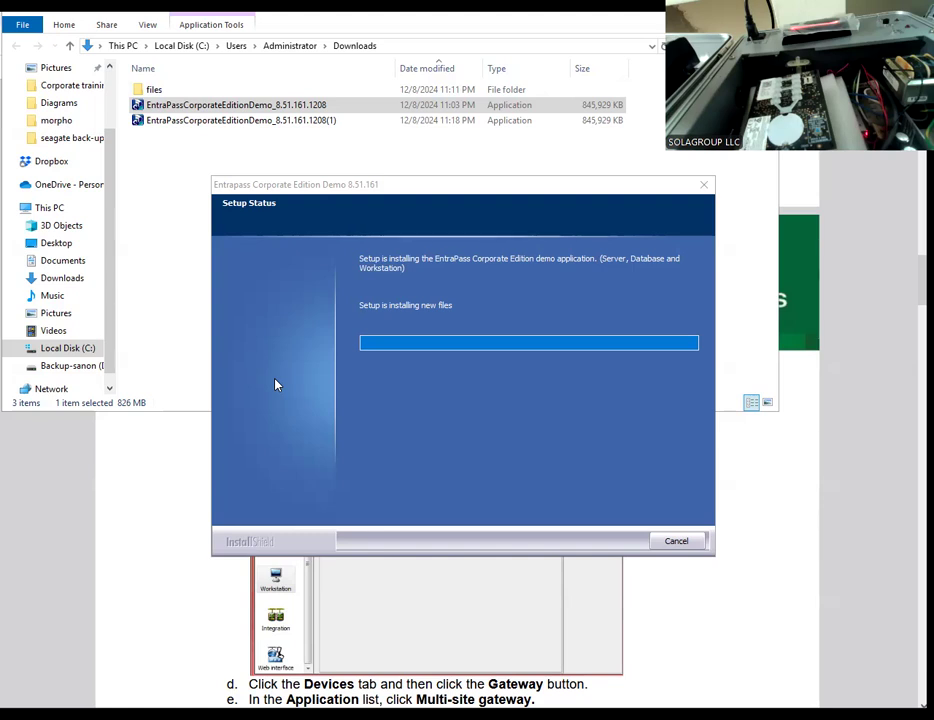
# Step: Switch to the application note in the browser and review its instructions for system setup, creating a site and creating a connection
pyautogui.click(110, 540)
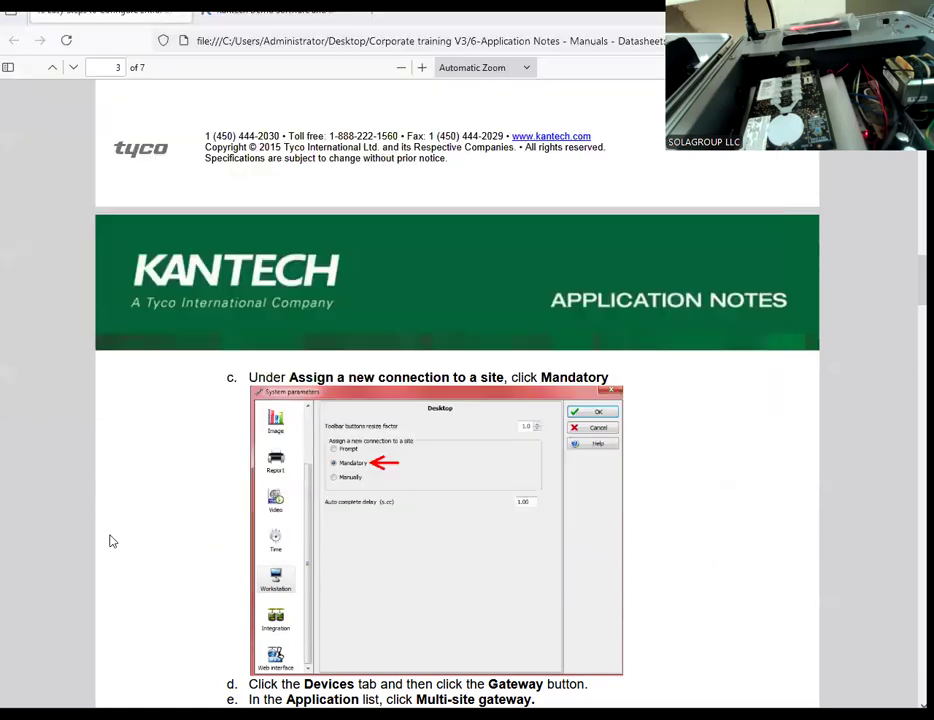
pyautogui.scroll(3, 185, 478)
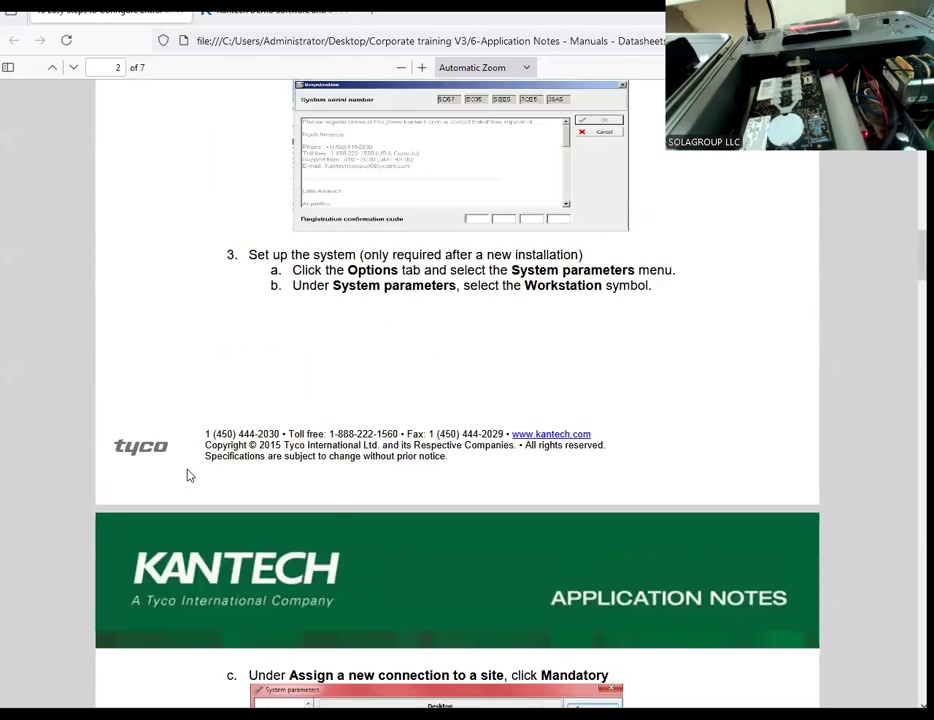
pyautogui.scroll(-4, 188, 473)
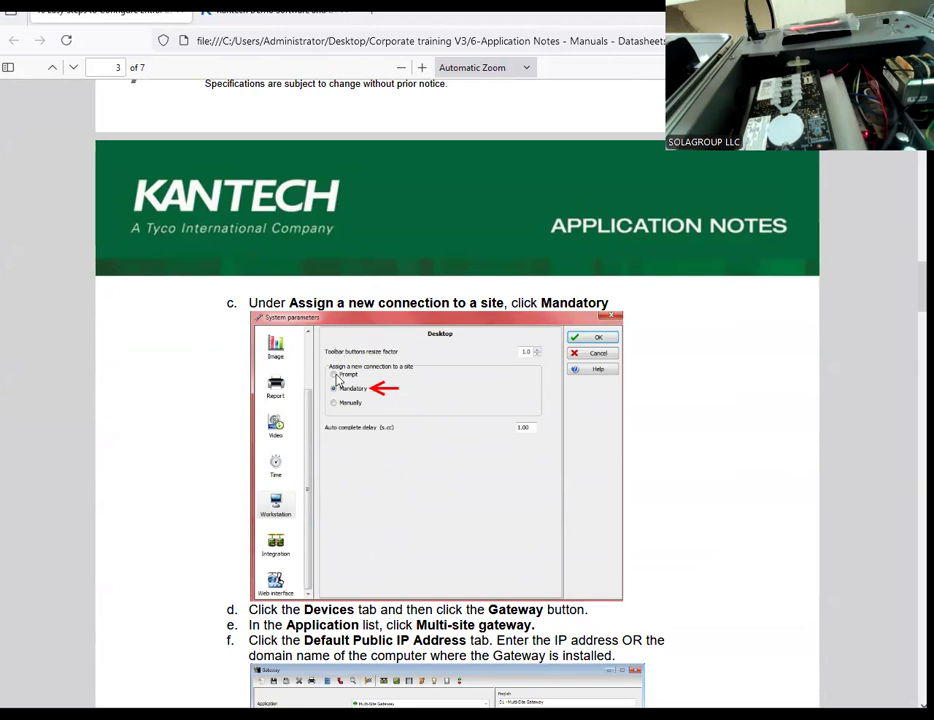
pyautogui.scroll(-4, 338, 378)
pyautogui.scroll(3, 338, 378)
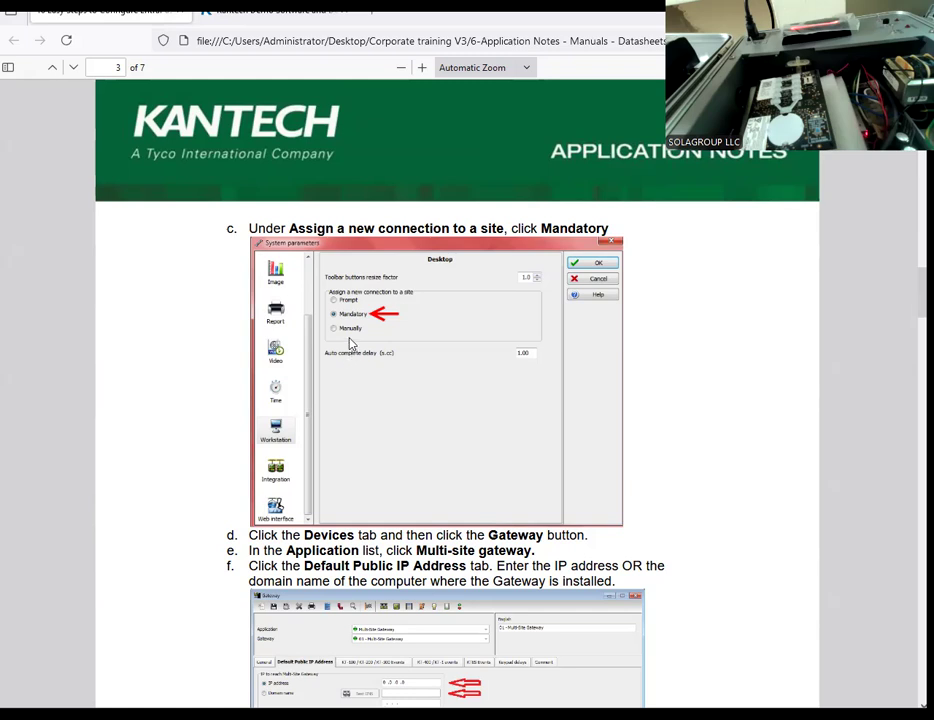
pyautogui.scroll(-7, 350, 343)
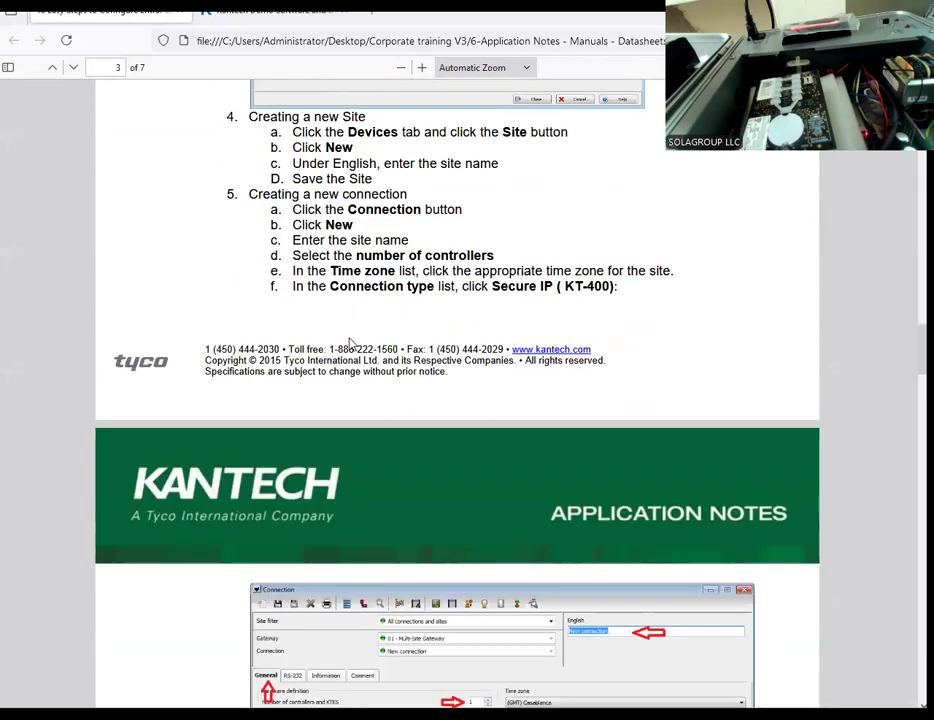
pyautogui.scroll(-2, 350, 343)
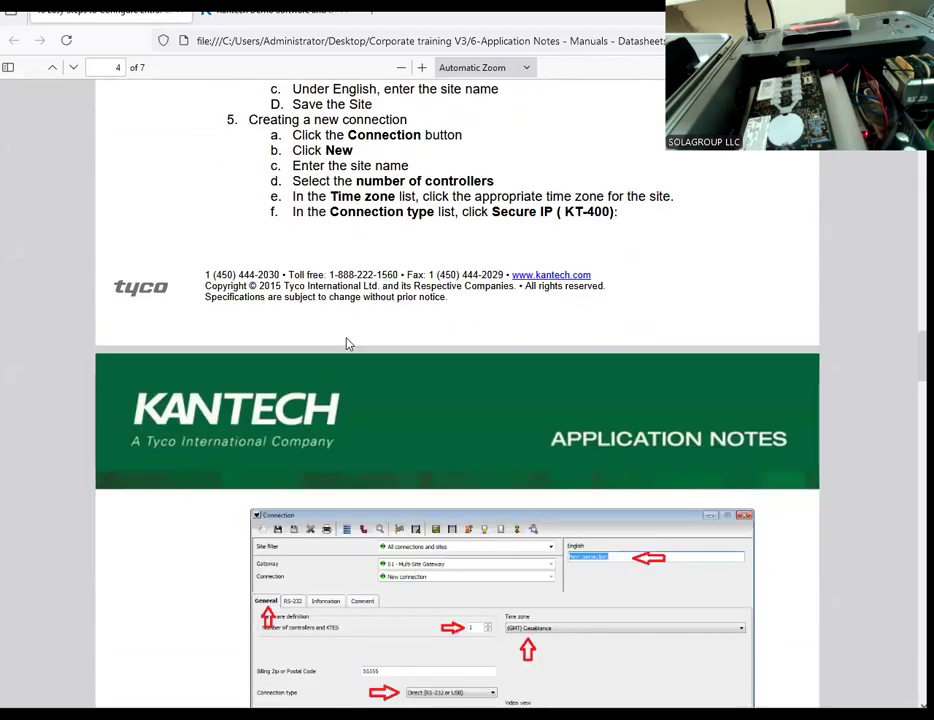
pyautogui.scroll(-5, 348, 344)
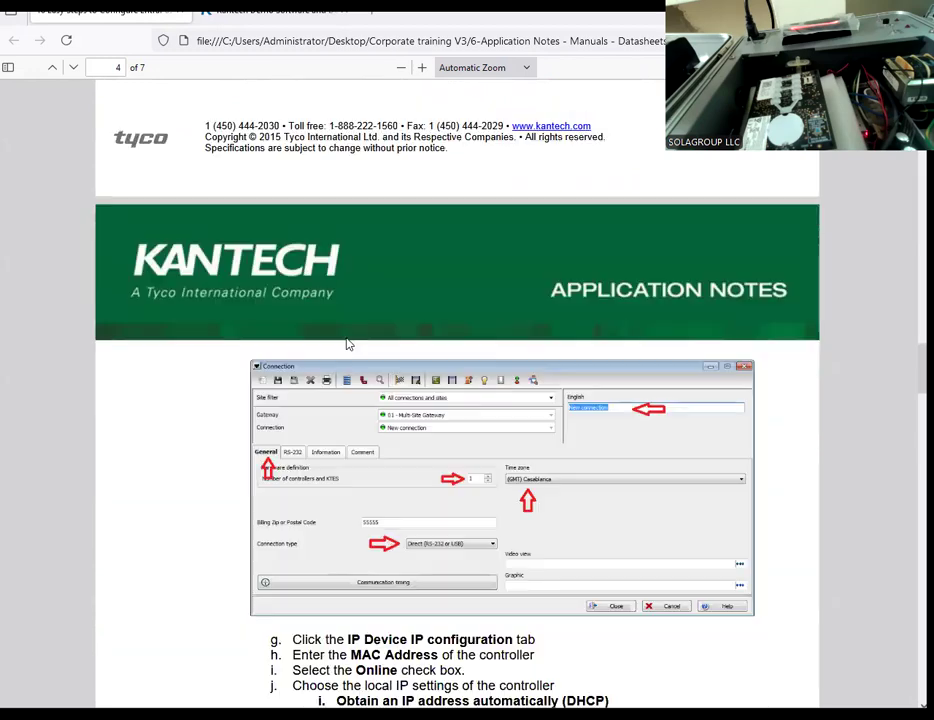
pyautogui.scroll(13, 348, 344)
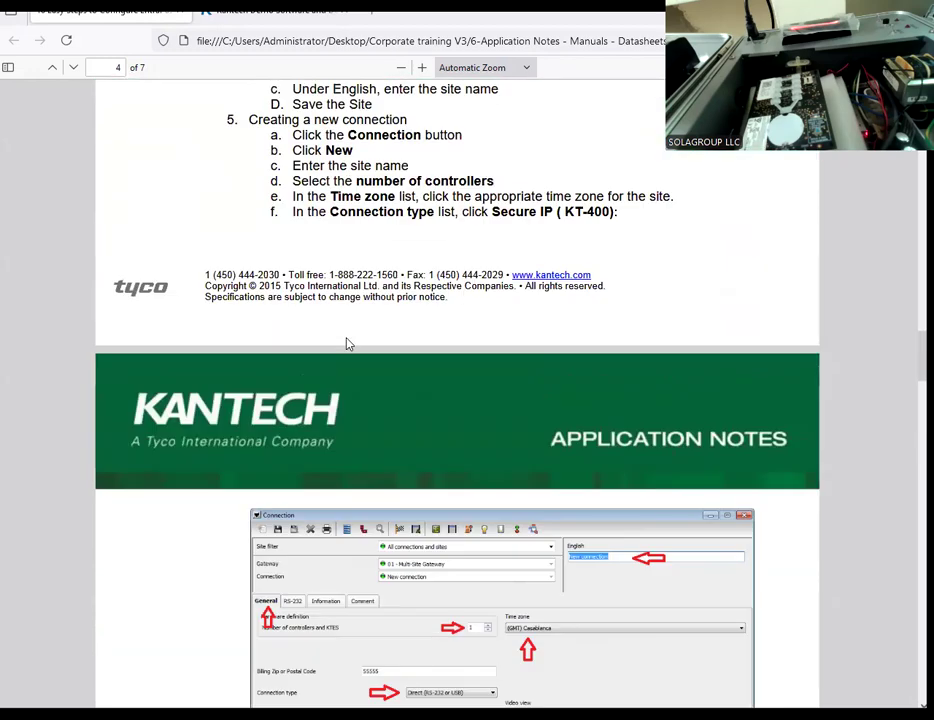
pyautogui.scroll(4, 347, 339)
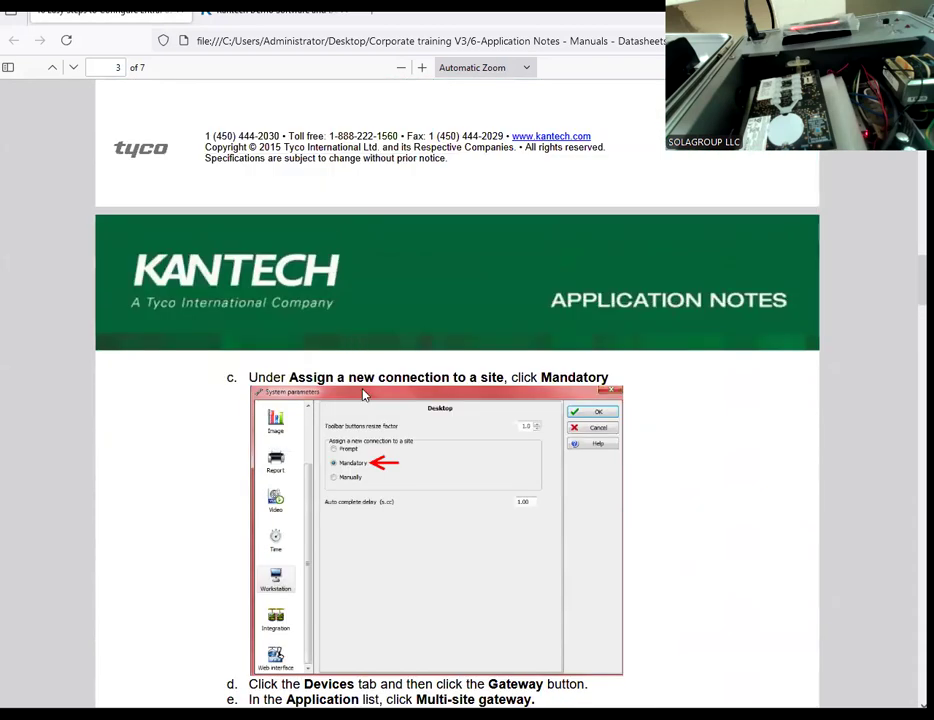
# Step: Examine the note's instructions for assigning a new connection to a site and for the Multi-site gateway's default public IP address
pyautogui.scroll(-1, 363, 405)
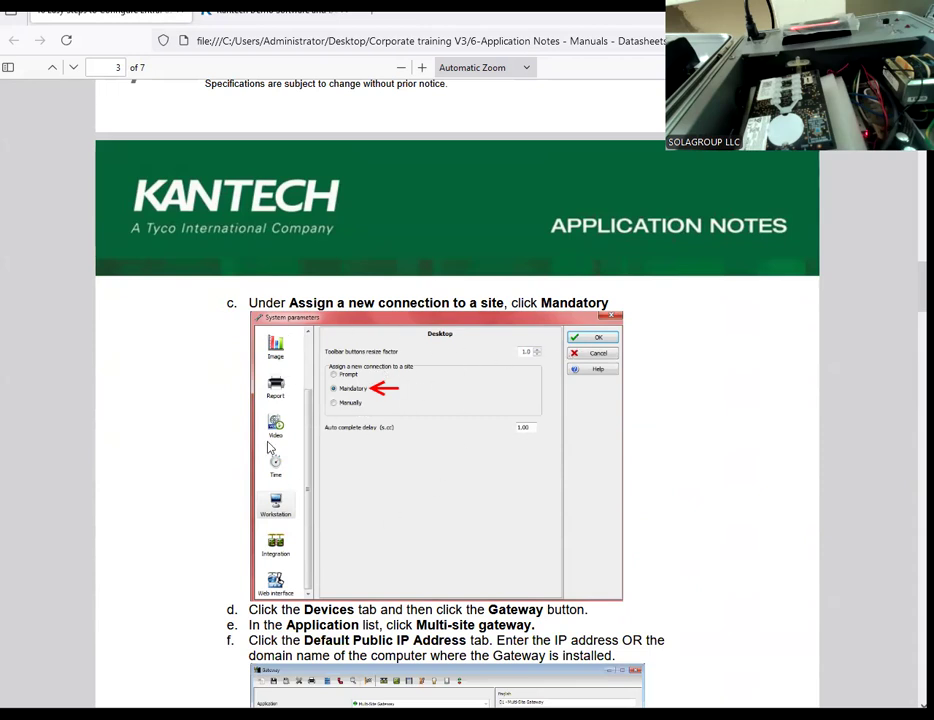
pyautogui.scroll(6, 330, 374)
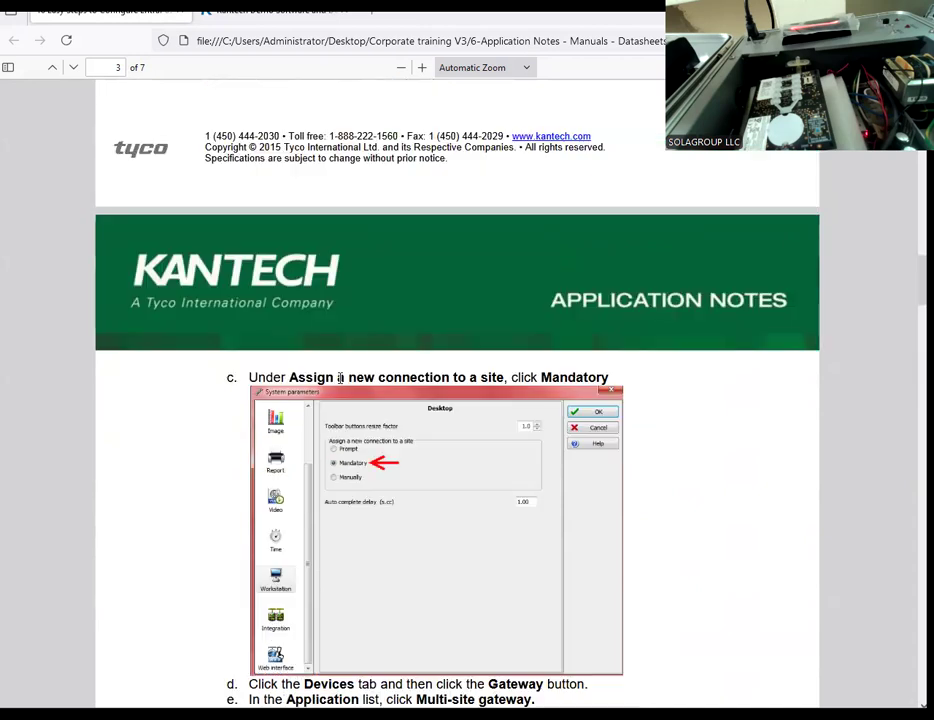
pyautogui.scroll(-7, 340, 383)
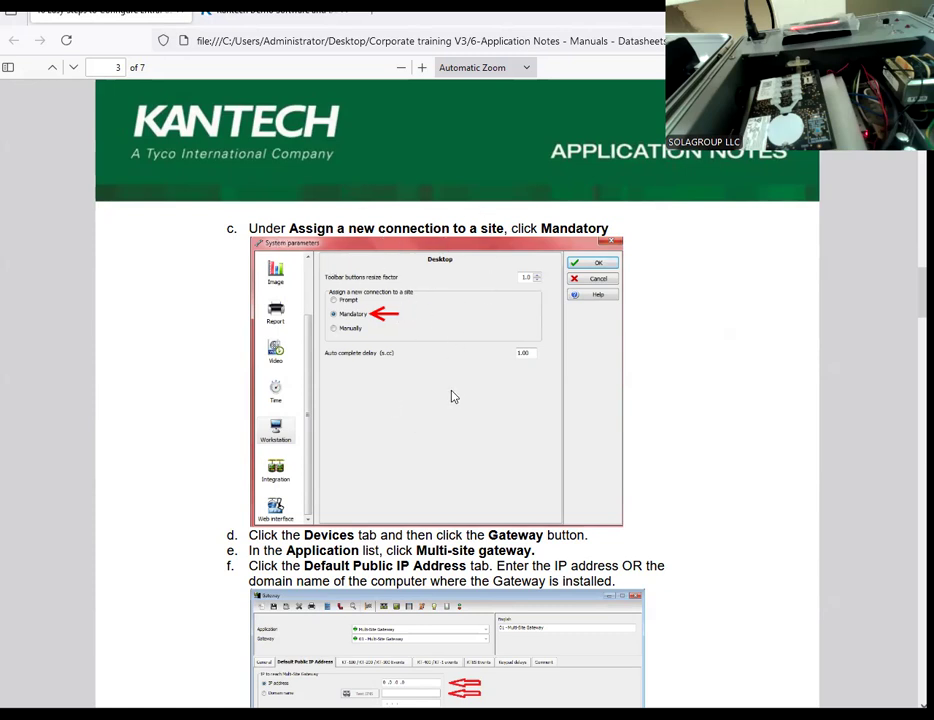
pyautogui.scroll(3, 452, 397)
pyautogui.scroll(-2, 452, 397)
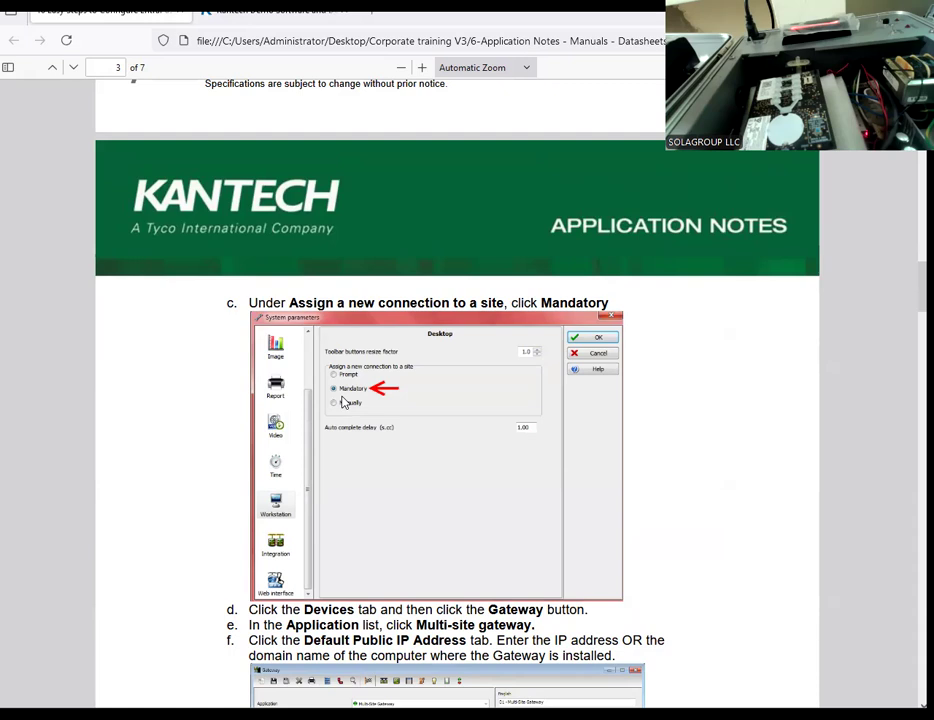
pyautogui.scroll(-1, 343, 402)
pyautogui.scroll(-2, 343, 402)
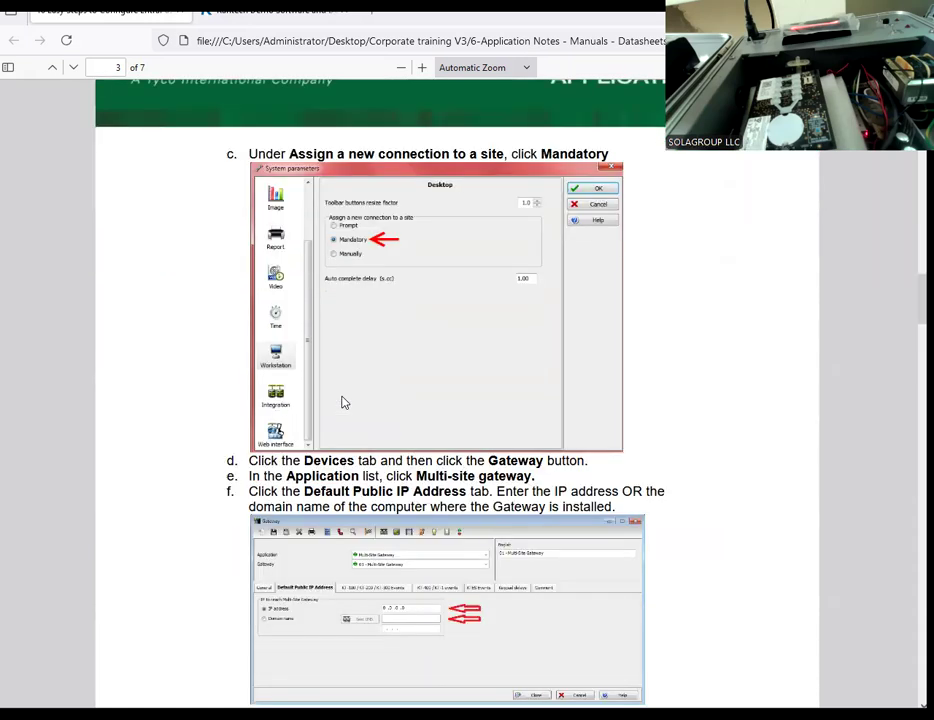
pyautogui.scroll(-2, 343, 402)
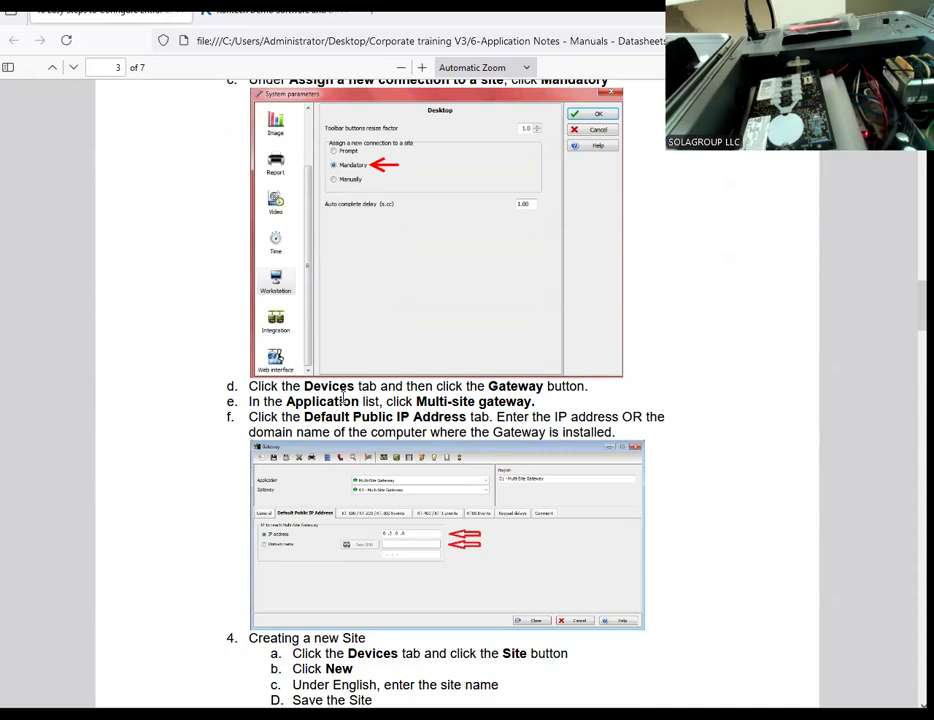
pyautogui.scroll(10, 343, 400)
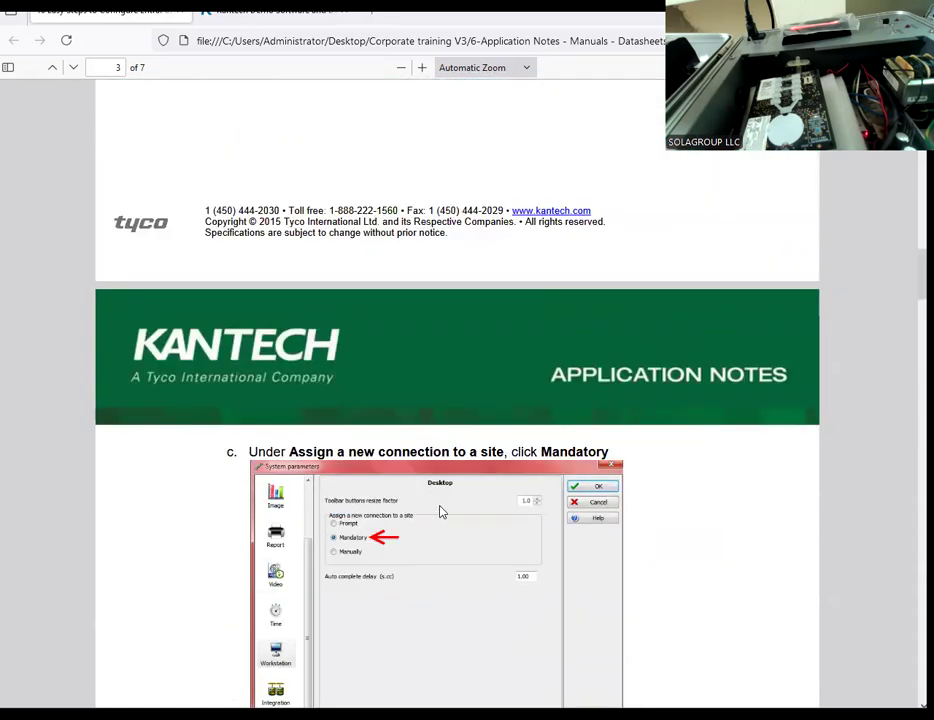
pyautogui.moveTo(407, 714)
pyautogui.scroll(-4, 419, 577)
pyautogui.scroll(-1, 419, 577)
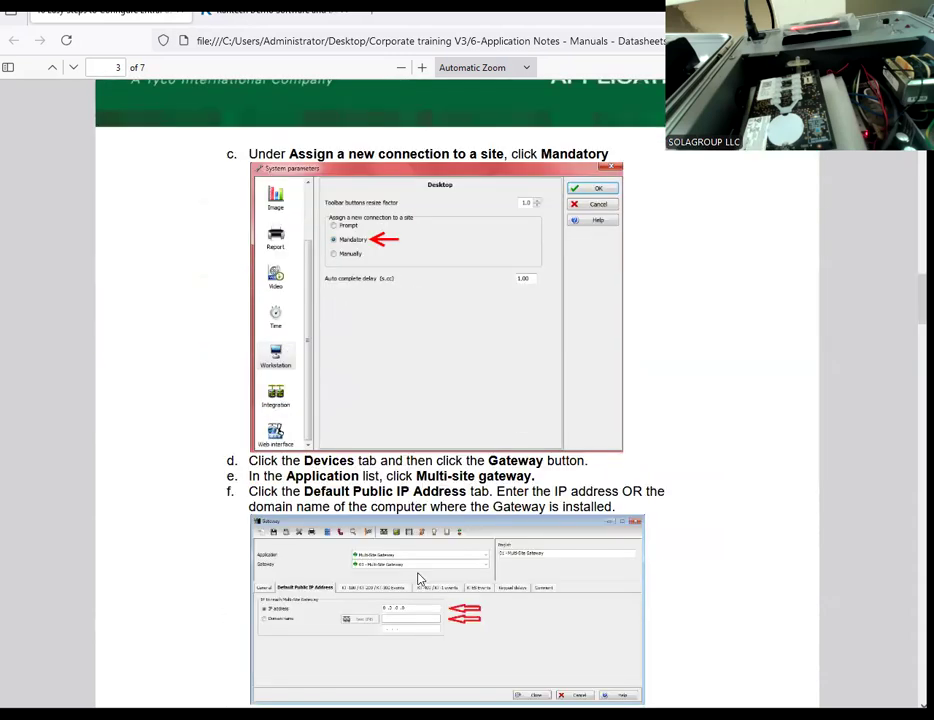
pyautogui.scroll(6, 419, 577)
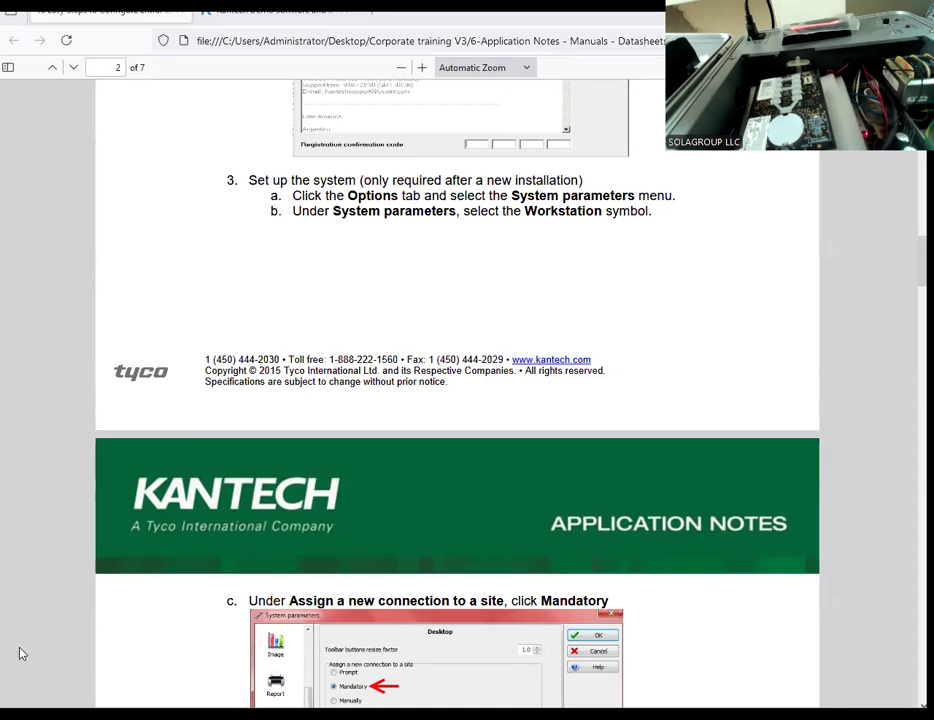
# Step: Launch the Workstation program of EntraPass Corporate Edition - Demo as administrator
pyautogui.press('super')
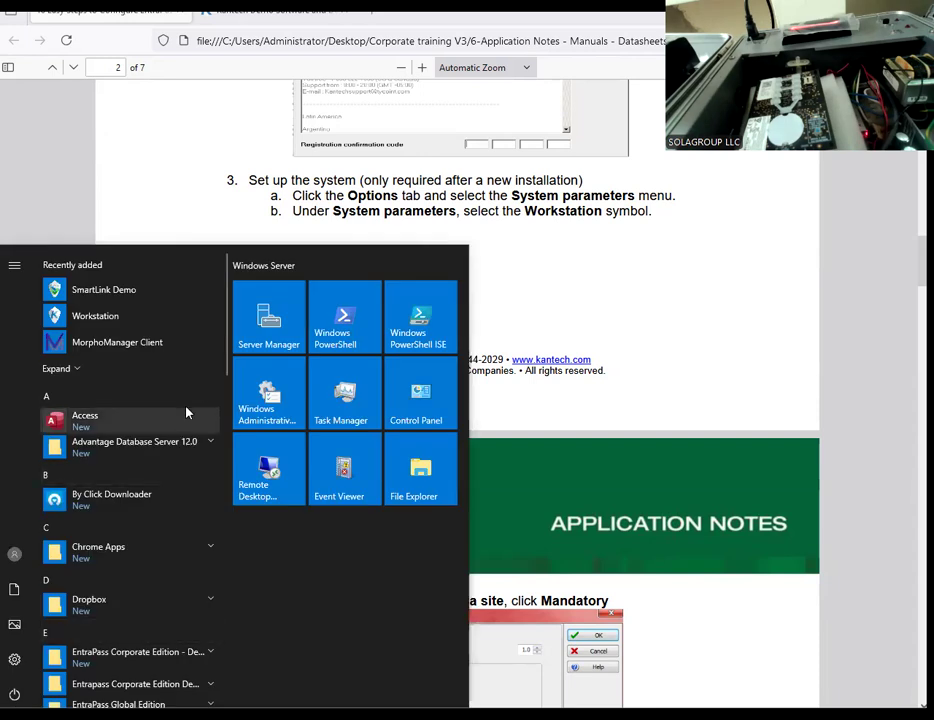
pyautogui.scroll(-5, 195, 456)
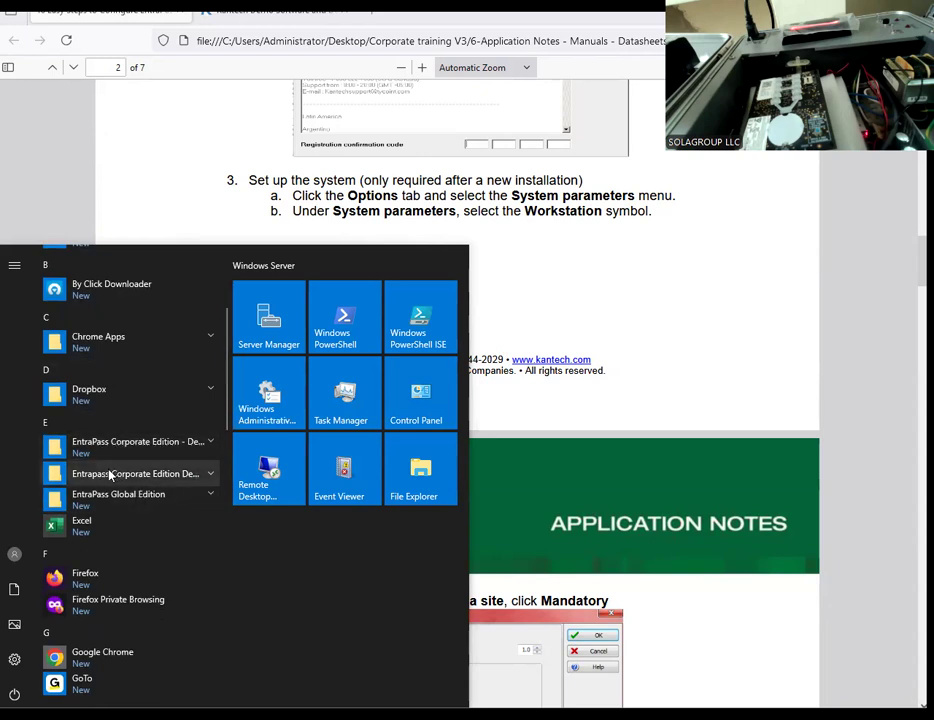
pyautogui.click(210, 444)
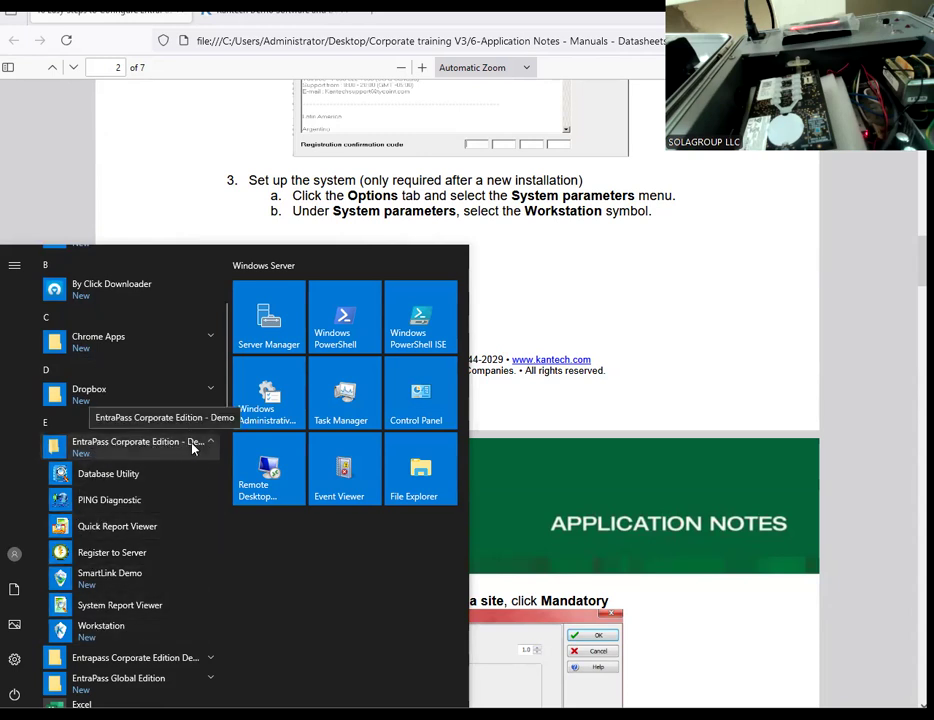
pyautogui.rightClick(121, 628)
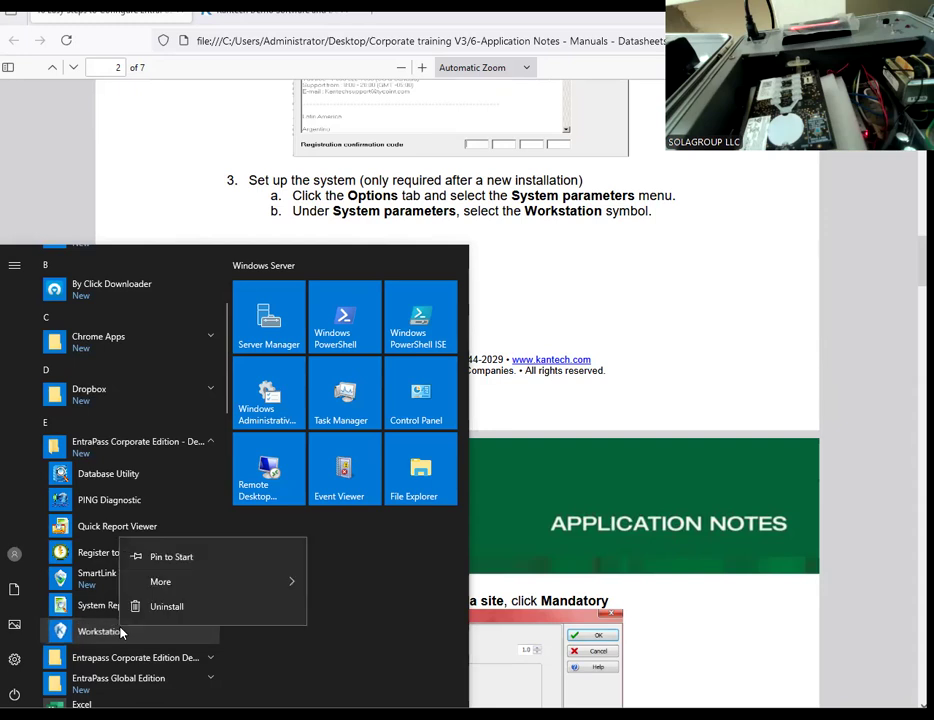
pyautogui.moveTo(208, 588)
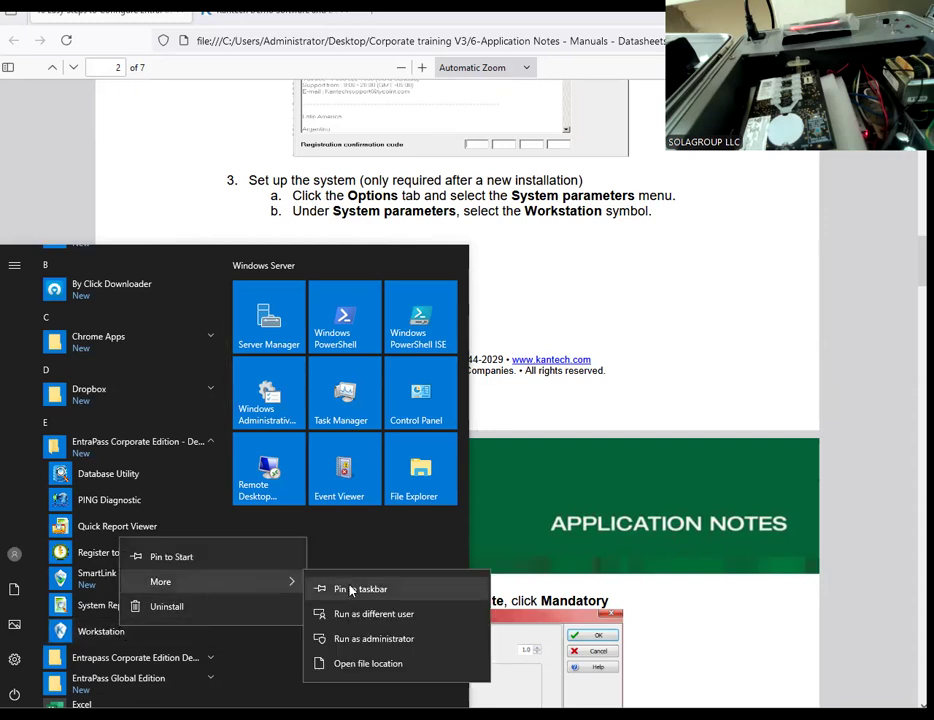
pyautogui.click(362, 639)
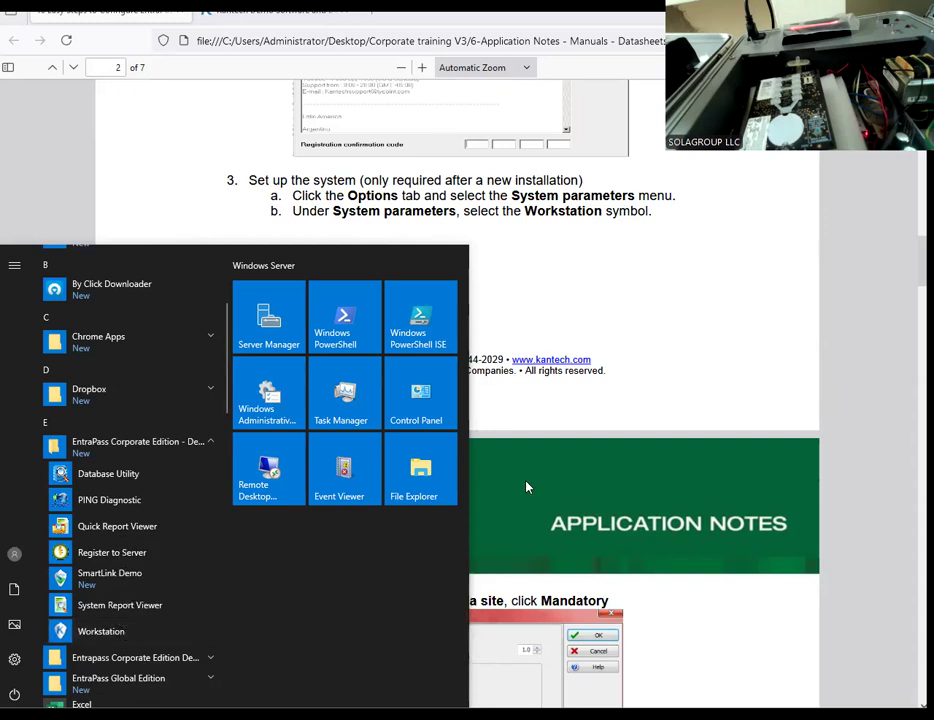
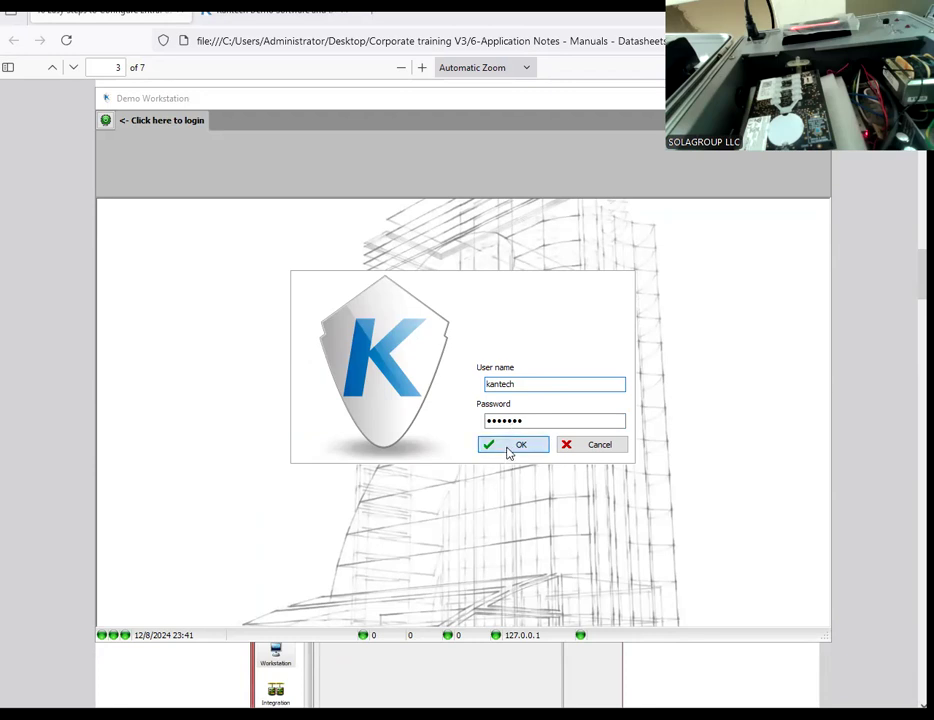
# Step: Log in to the Workstation as kantech and fill in a new account password in both password fields
pyautogui.click(508, 449)
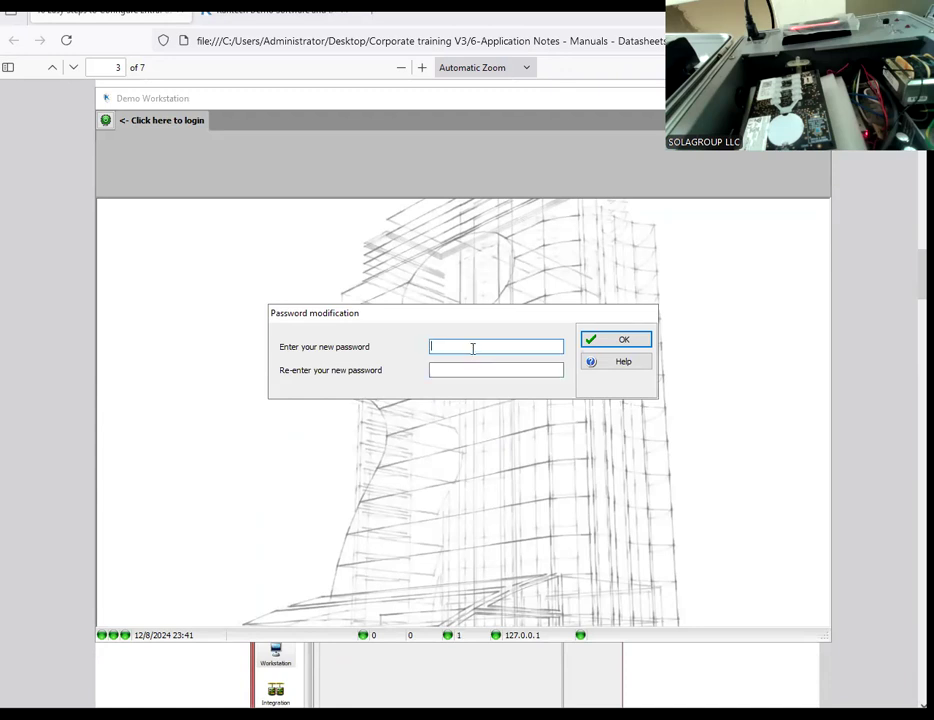
pyautogui.write('1234567890')
pyautogui.press('Tab')
pyautogui.write('1234567')
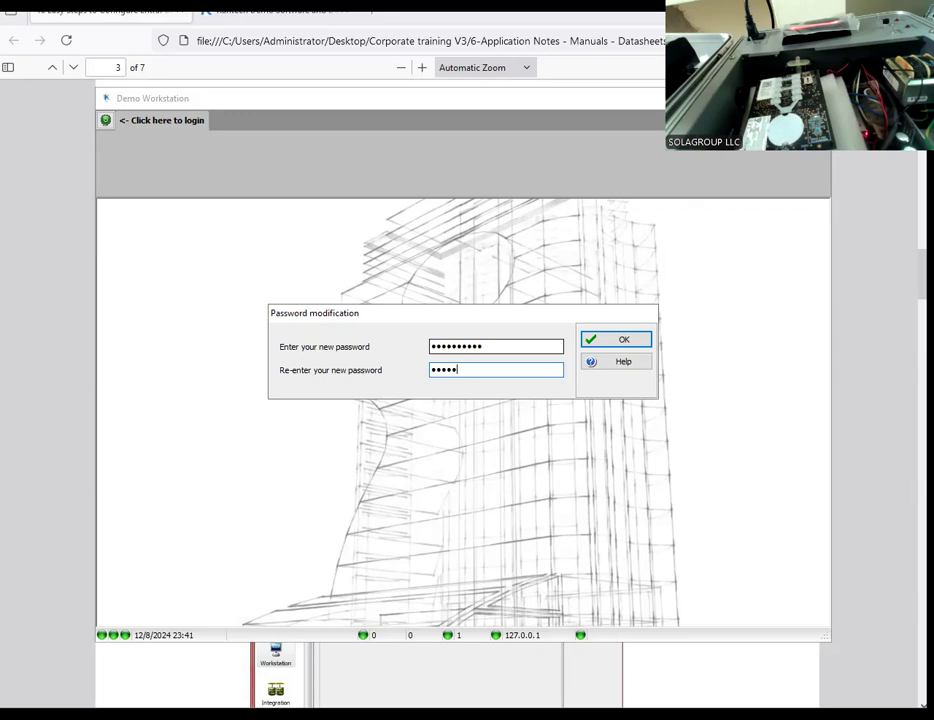
pyautogui.write('890')
# Step: Replace the new account password with a shorter one in both fields and submit the password modification
pyautogui.moveTo(483, 346); pyautogui.dragTo(367, 345)
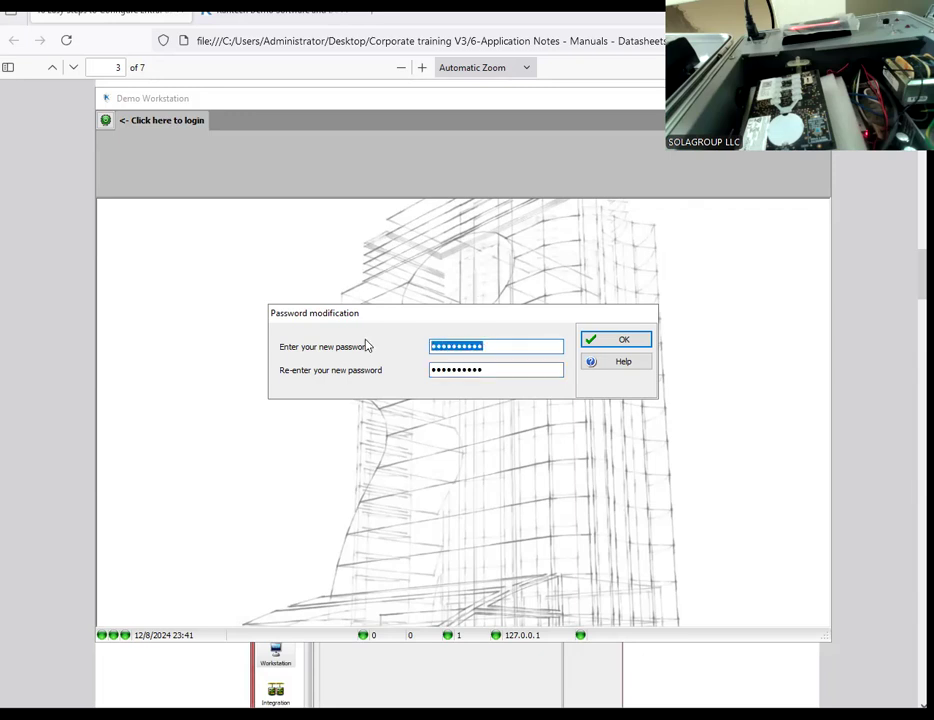
pyautogui.write('12345')
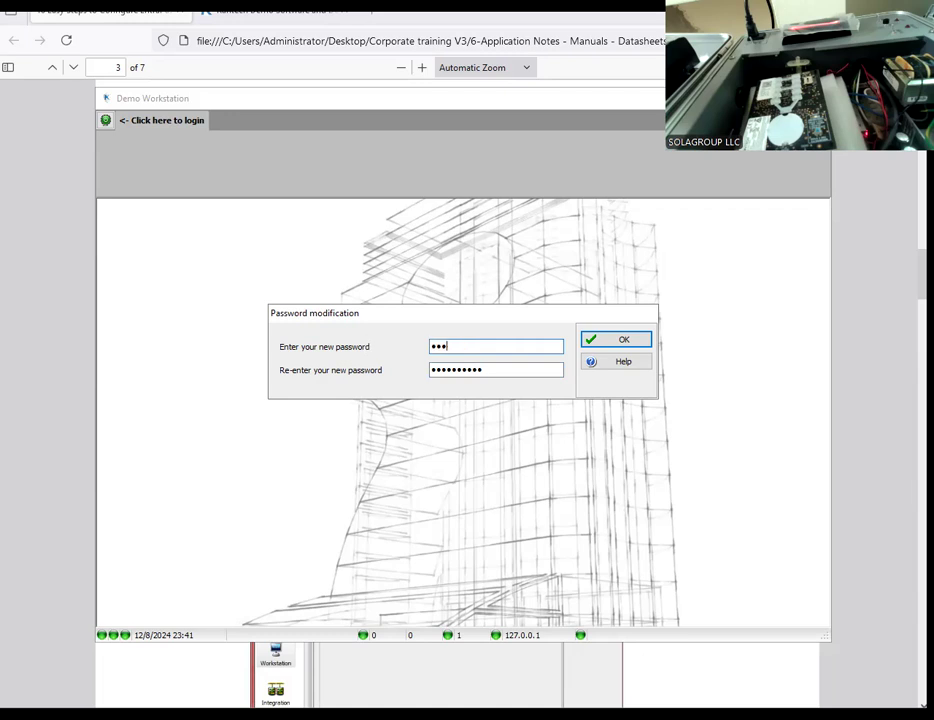
pyautogui.write('678')
pyautogui.press('Tab')
pyautogui.press('BackSpace')
pyautogui.press('BackSpace')
pyautogui.press('BackSpace')
pyautogui.press('BackSpace')
pyautogui.press('BackSpace')
pyautogui.press('BackSpace')
pyautogui.press('BackSpace')
pyautogui.press('BackSpace')
pyautogui.press('BackSpace')
pyautogui.press('BackSpace')
pyautogui.write('12')
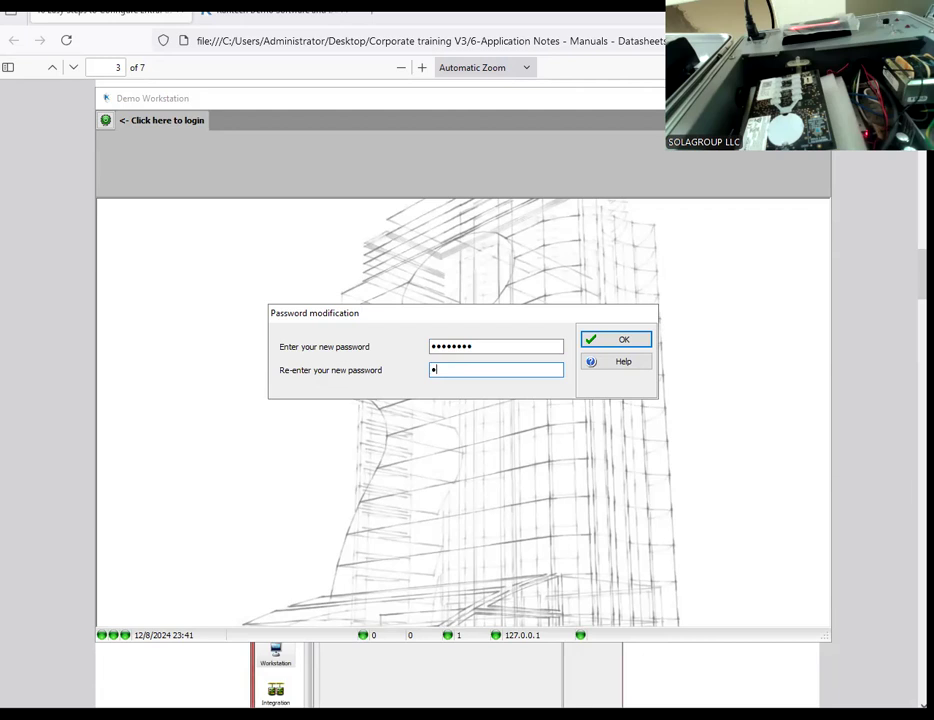
pyautogui.write('345678')
pyautogui.click(619, 339)
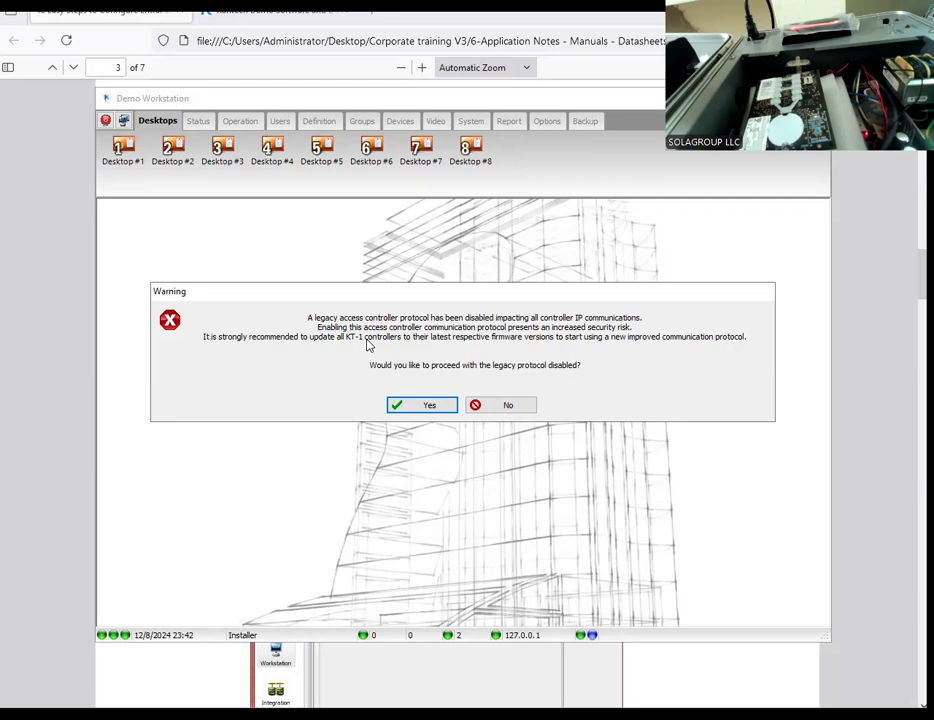
# Step: Accept proceeding with the legacy access controller protocol disabled
pyautogui.click(421, 405)
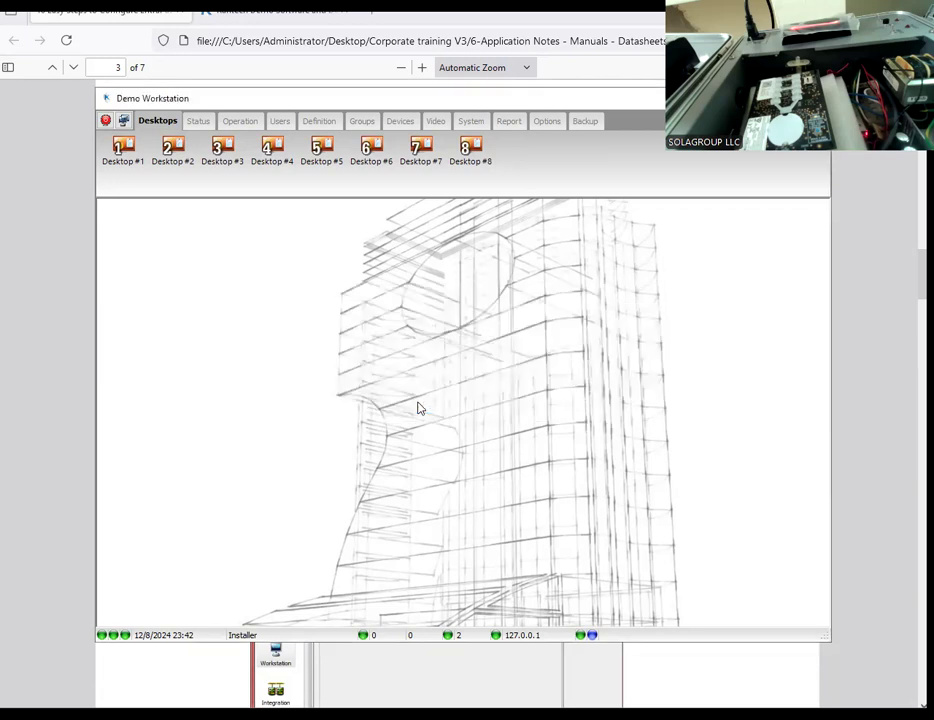
pyautogui.click(419, 402)
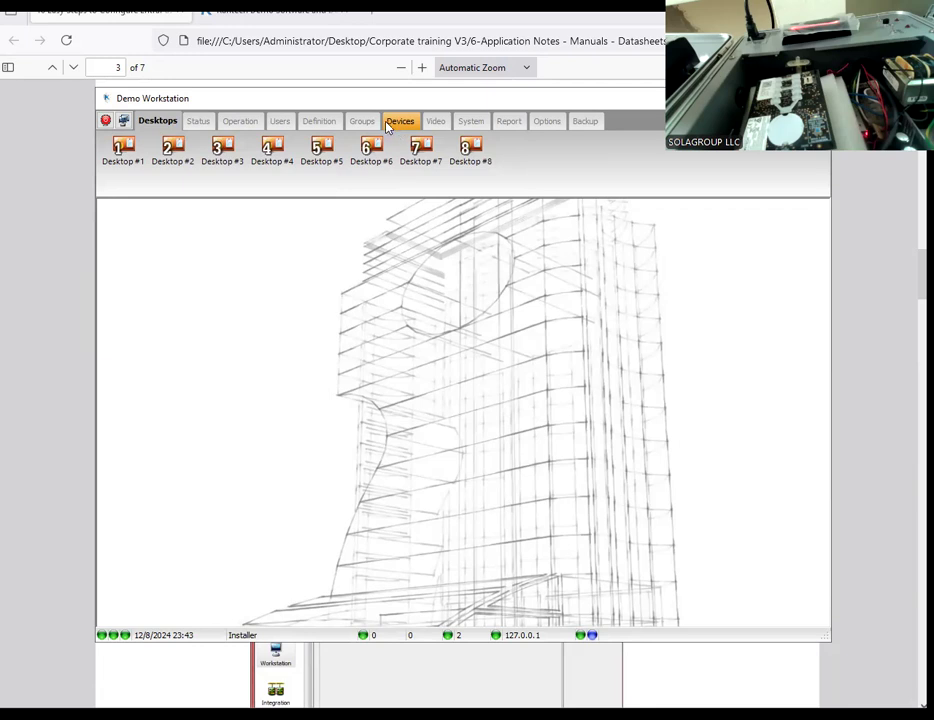
# Step: Enable the legacy communication protocol in the Gateway system parameters and accept the security risk
pyautogui.click(546, 121)
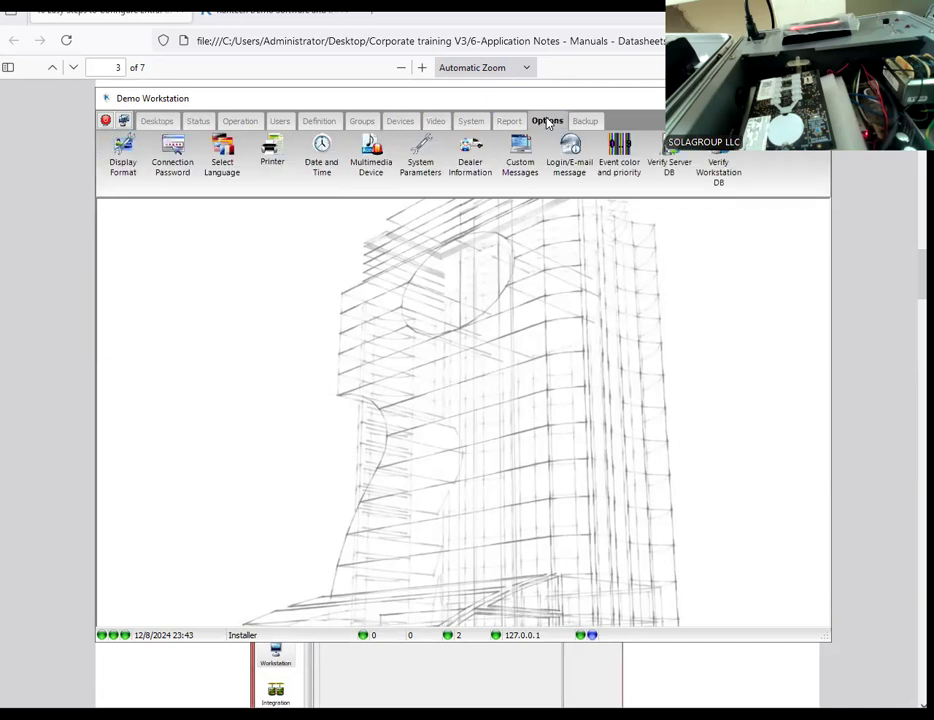
pyautogui.click(417, 156)
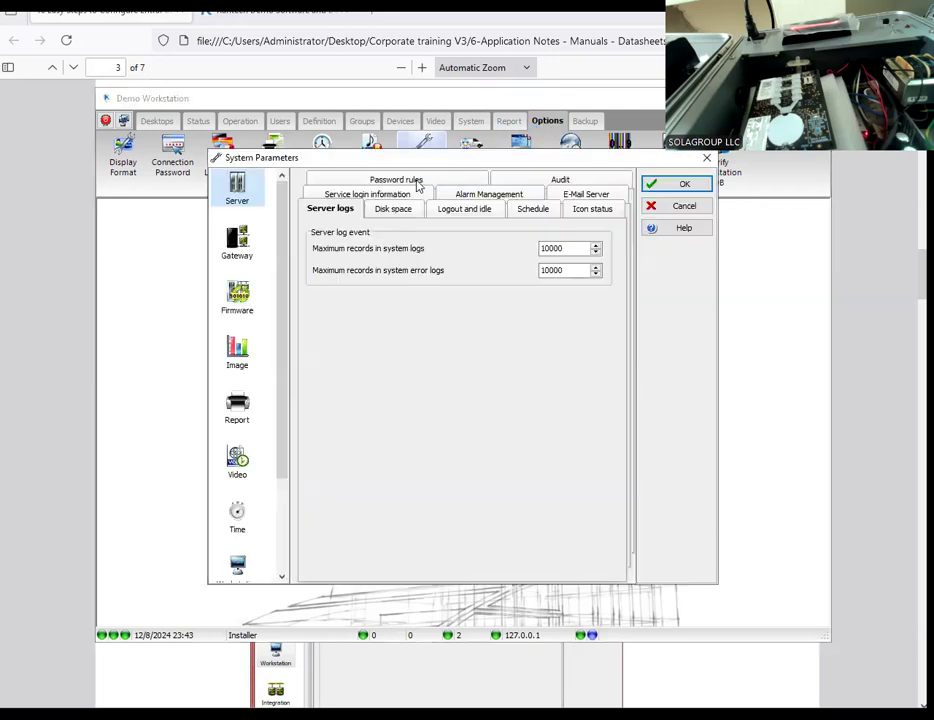
pyautogui.click(240, 293)
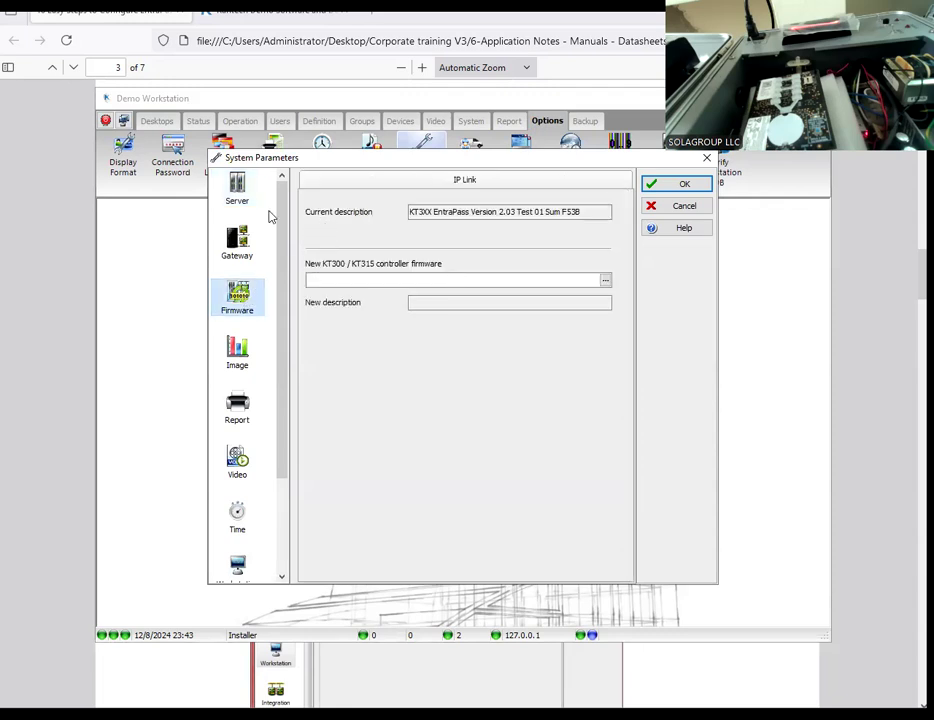
pyautogui.click(240, 245)
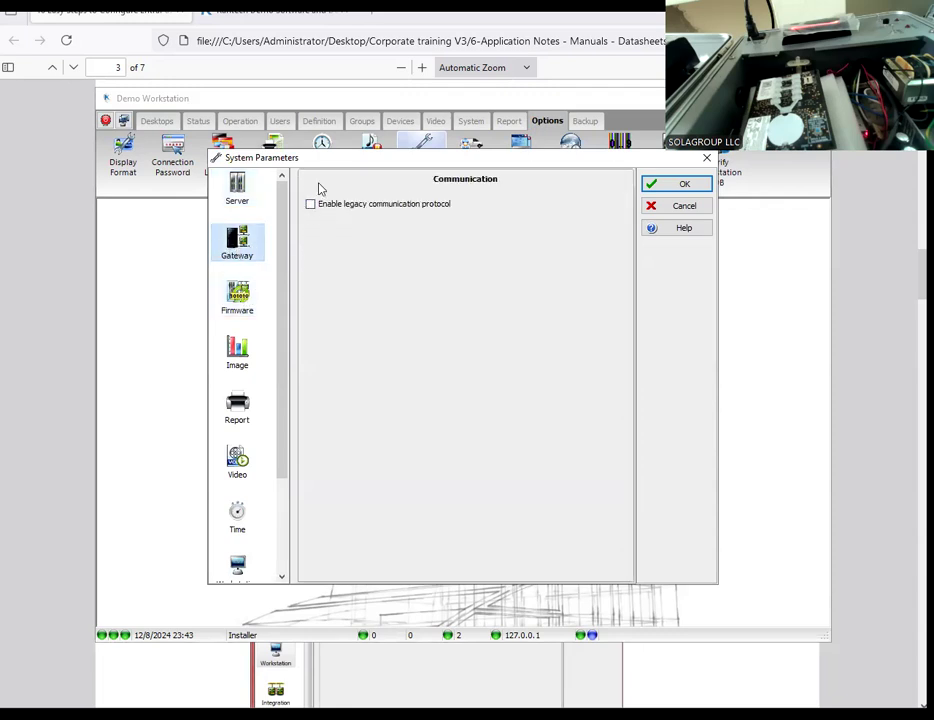
pyautogui.moveTo(338, 163); pyautogui.dragTo(272, 192)
pyautogui.click(244, 233)
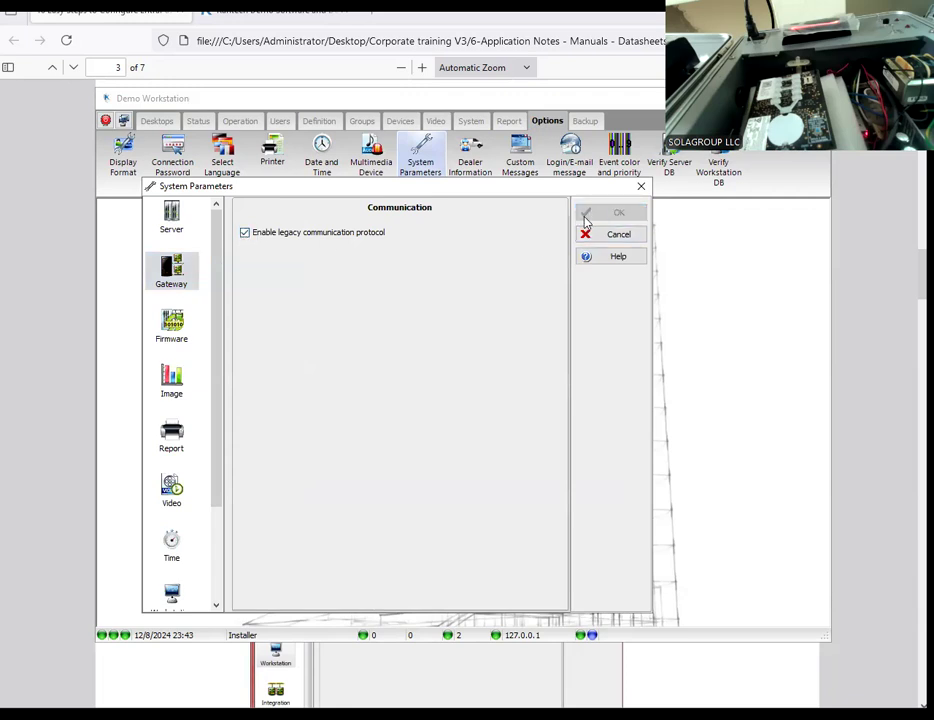
pyautogui.click(593, 215)
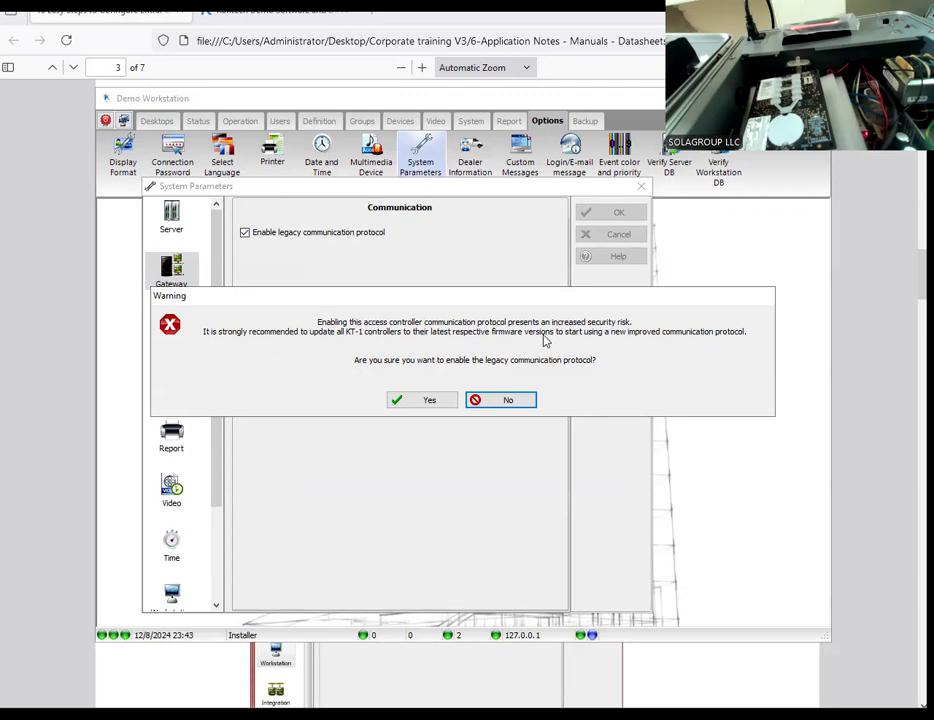
pyautogui.click(428, 401)
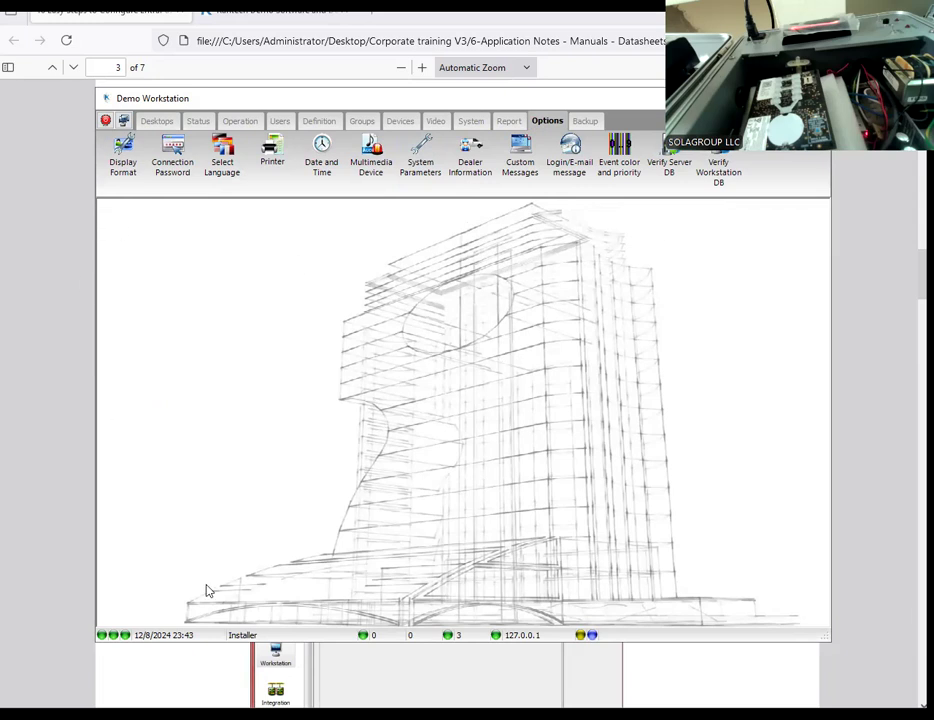
# Step: Consult the application note in the browser and set the Workstation system parameter for assigning a new connection to a site to Mandatory
pyautogui.click(160, 685)
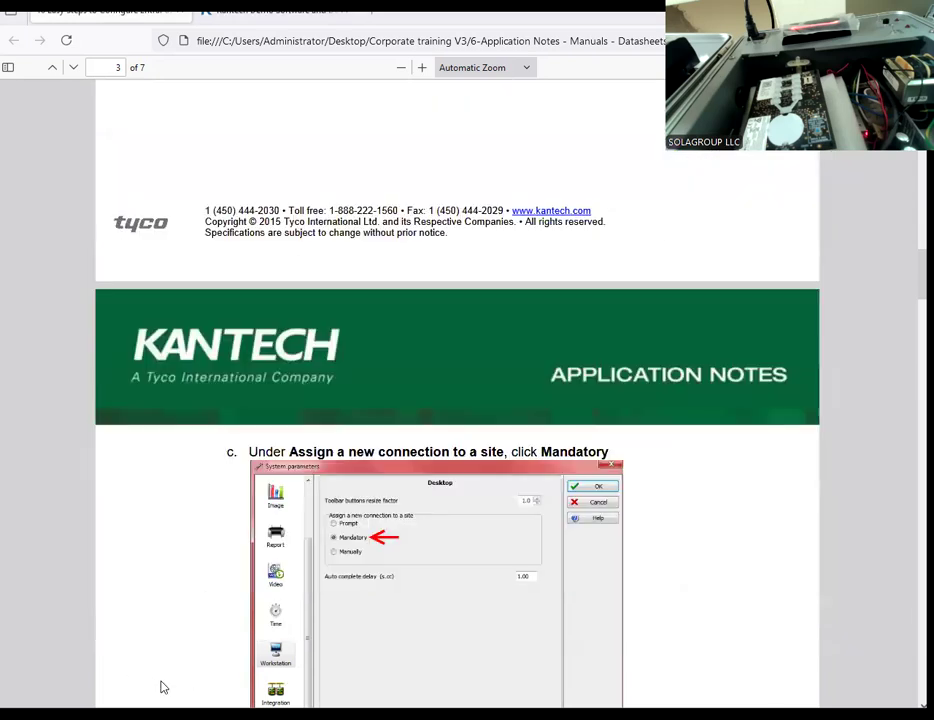
pyautogui.scroll(1, 160, 682)
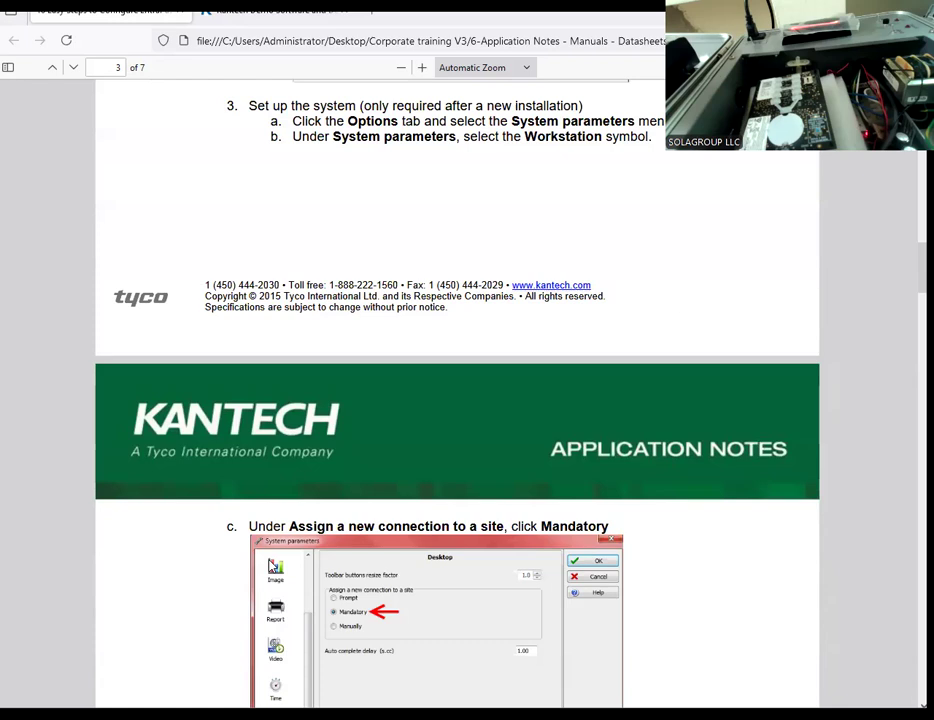
pyautogui.scroll(-3, 273, 563)
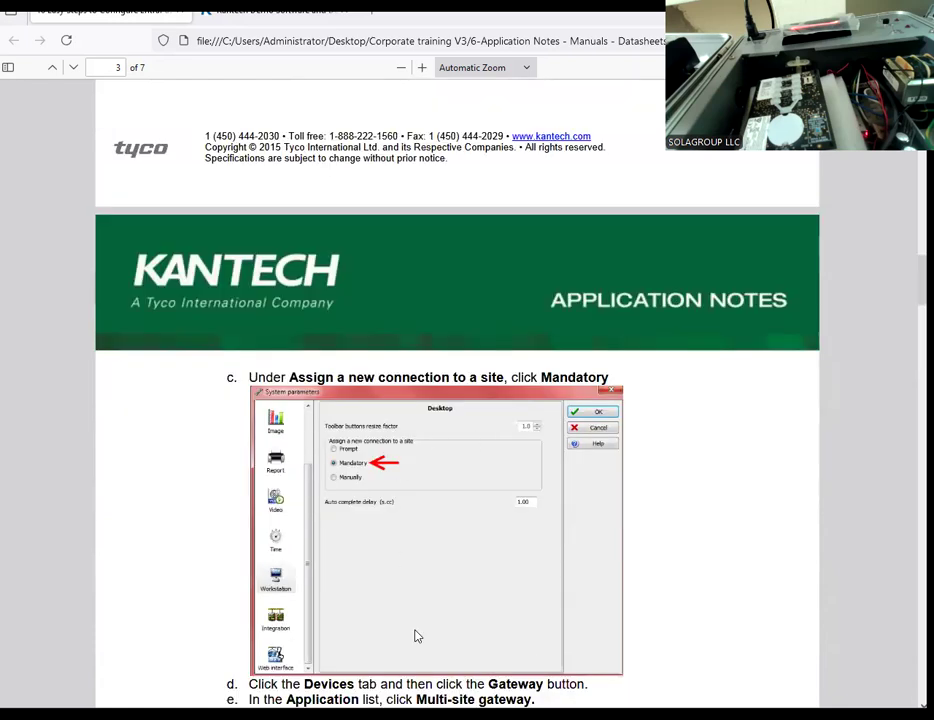
pyautogui.hotkey('alt', 'Tab')
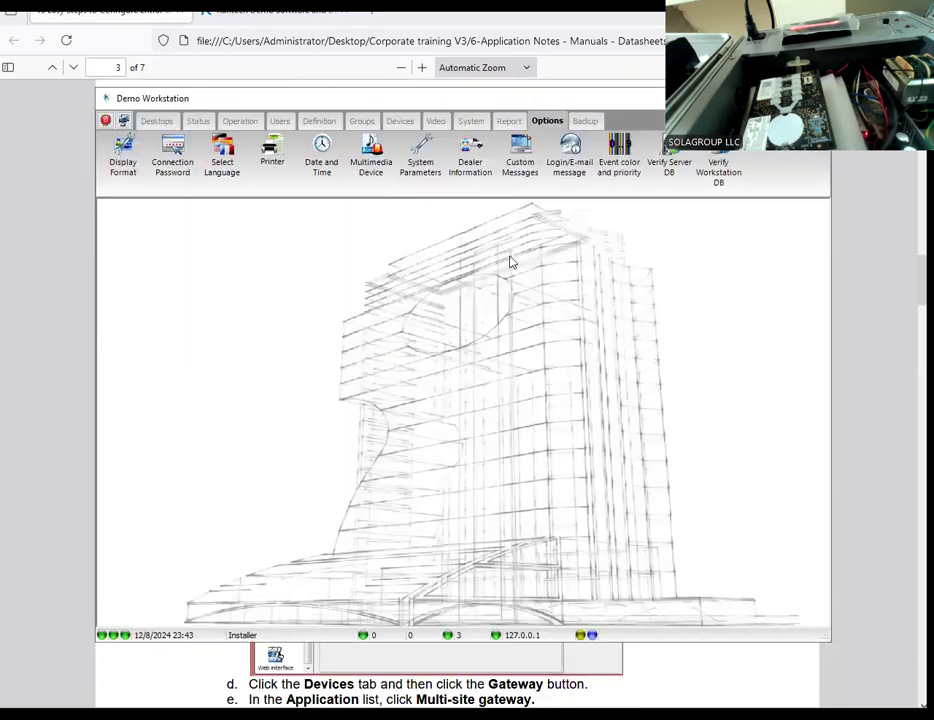
pyautogui.moveTo(559, 99); pyautogui.dragTo(513, 120)
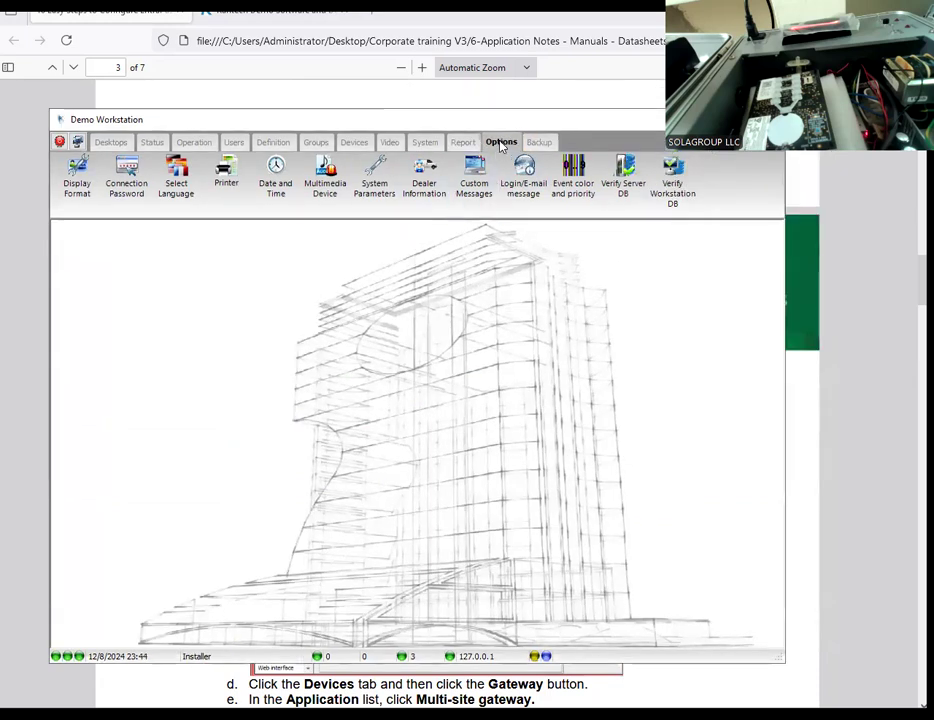
pyautogui.click(373, 194)
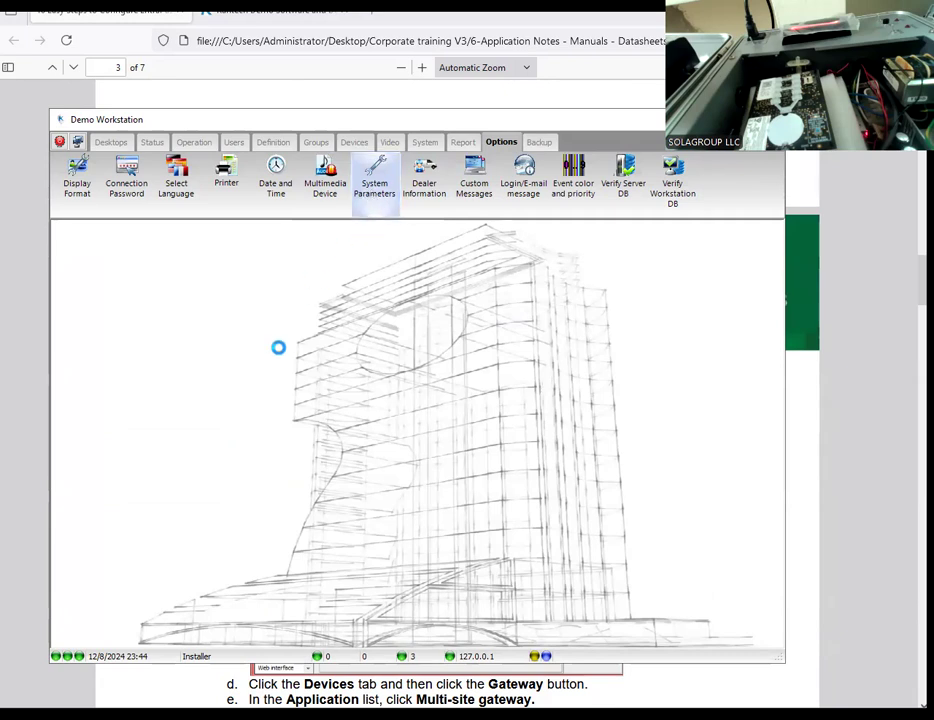
pyautogui.scroll(-3, 191, 545)
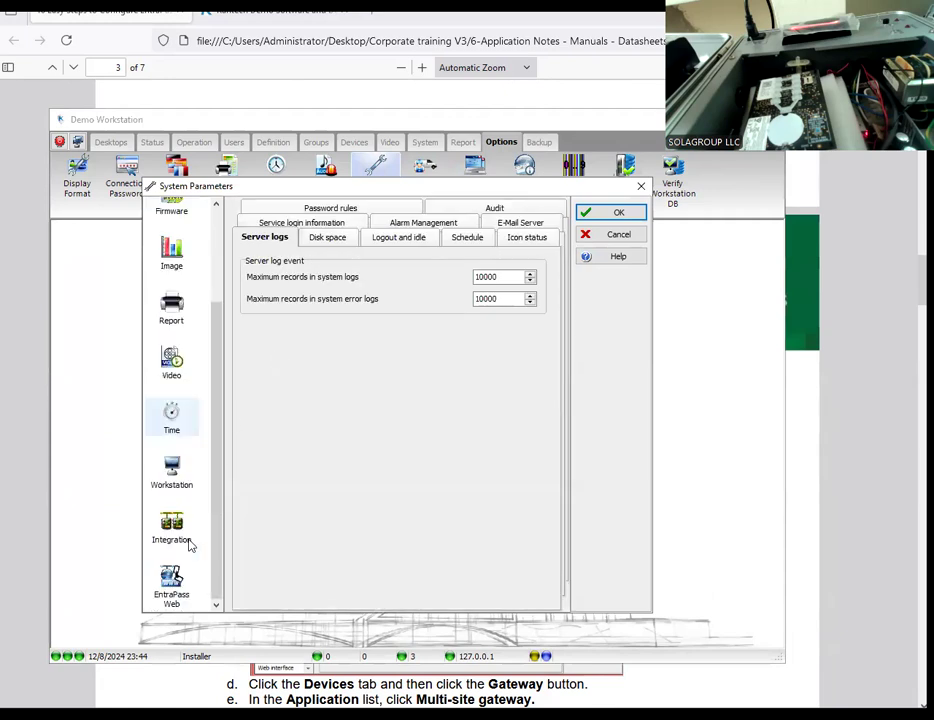
pyautogui.click(174, 468)
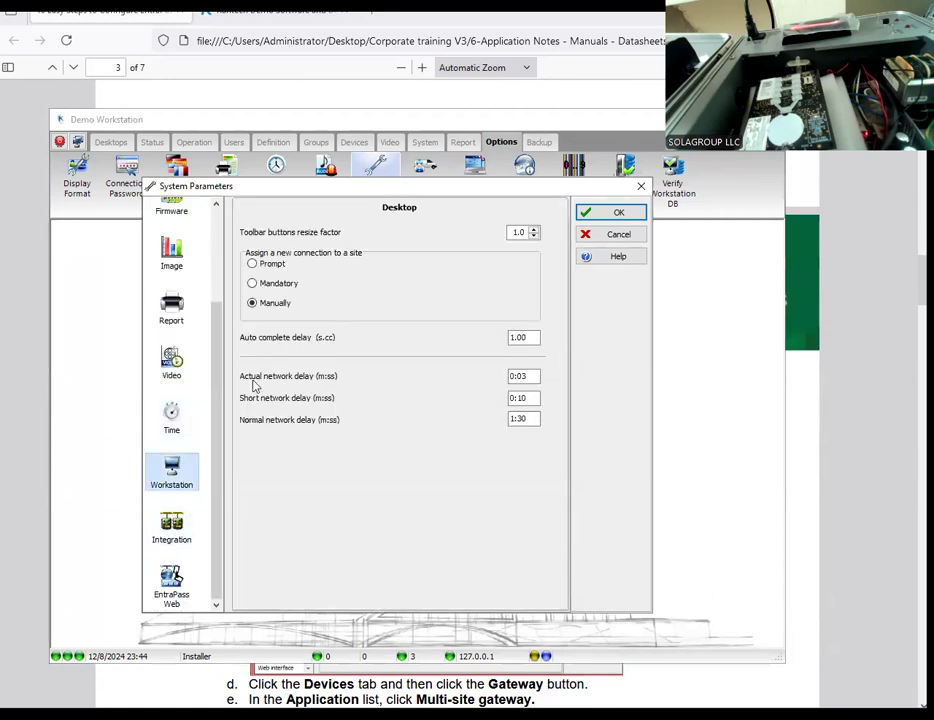
pyautogui.click(253, 284)
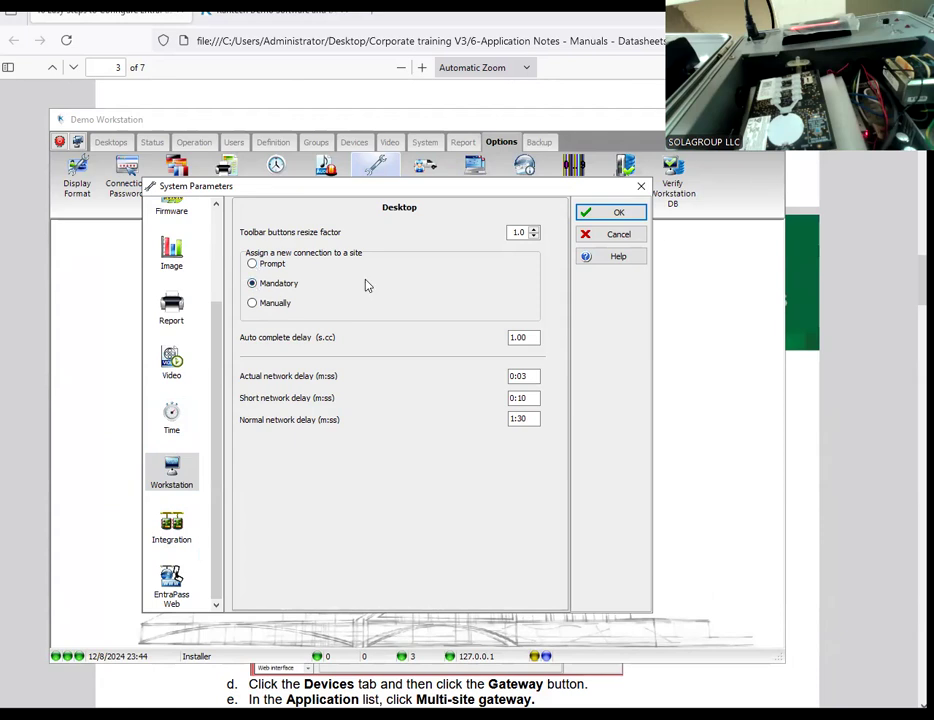
pyautogui.click(601, 216)
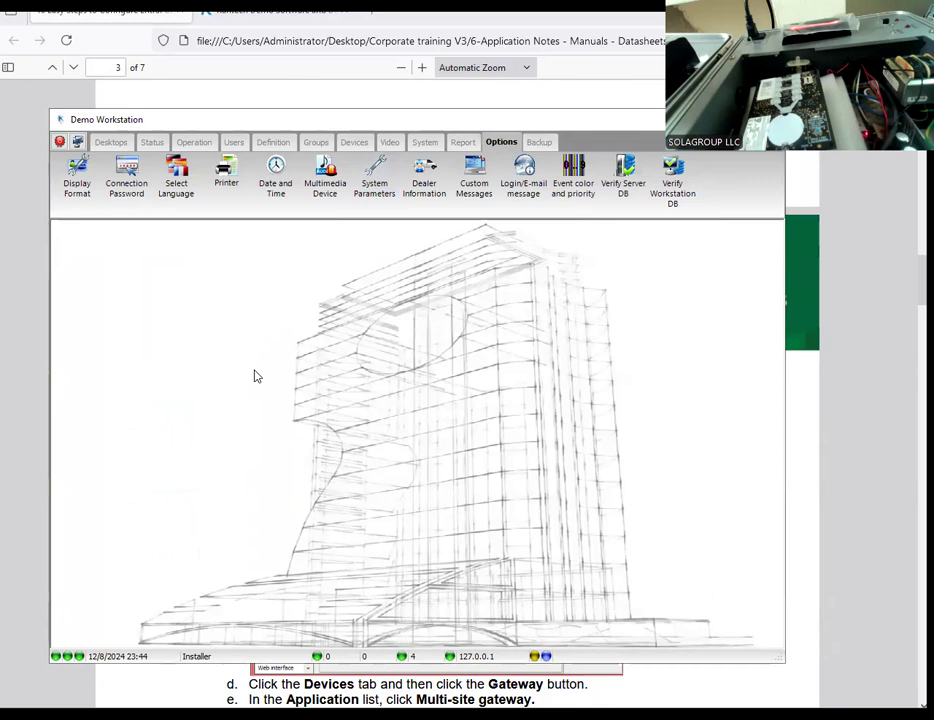
# Step: Review the note's gateway instructions in the browser and open the Demo Workstation gateway's default public IP address for editing
pyautogui.click(180, 688)
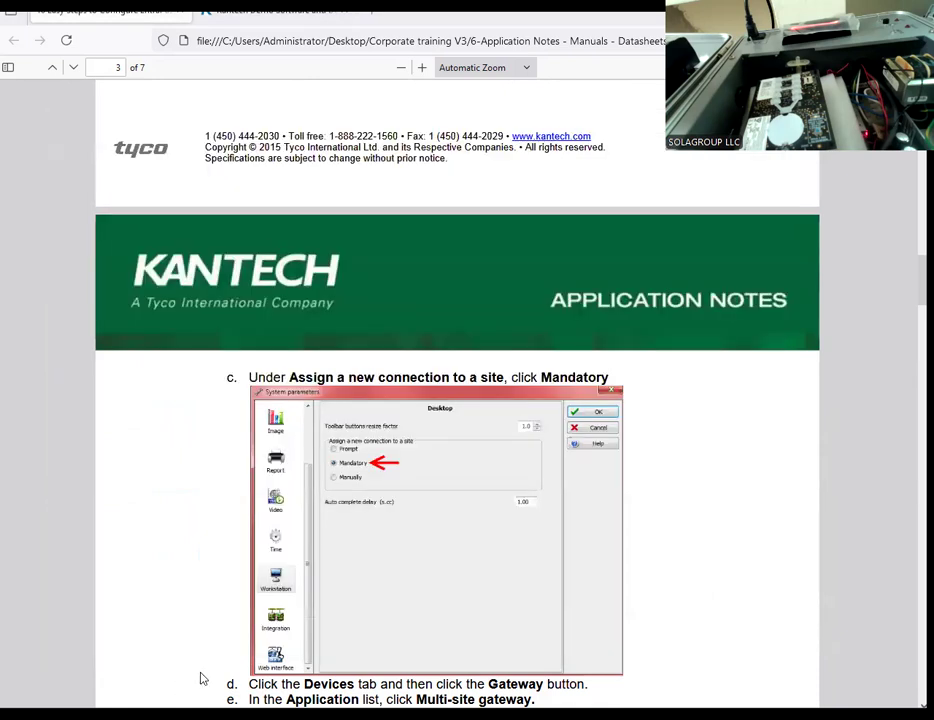
pyautogui.scroll(-6, 327, 492)
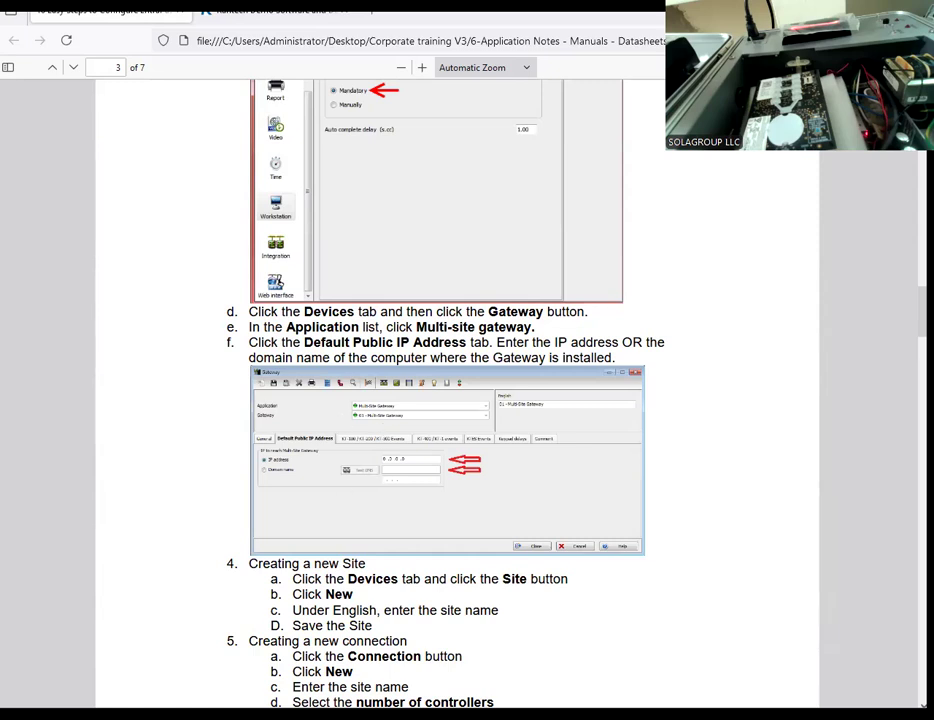
pyautogui.click(400, 715)
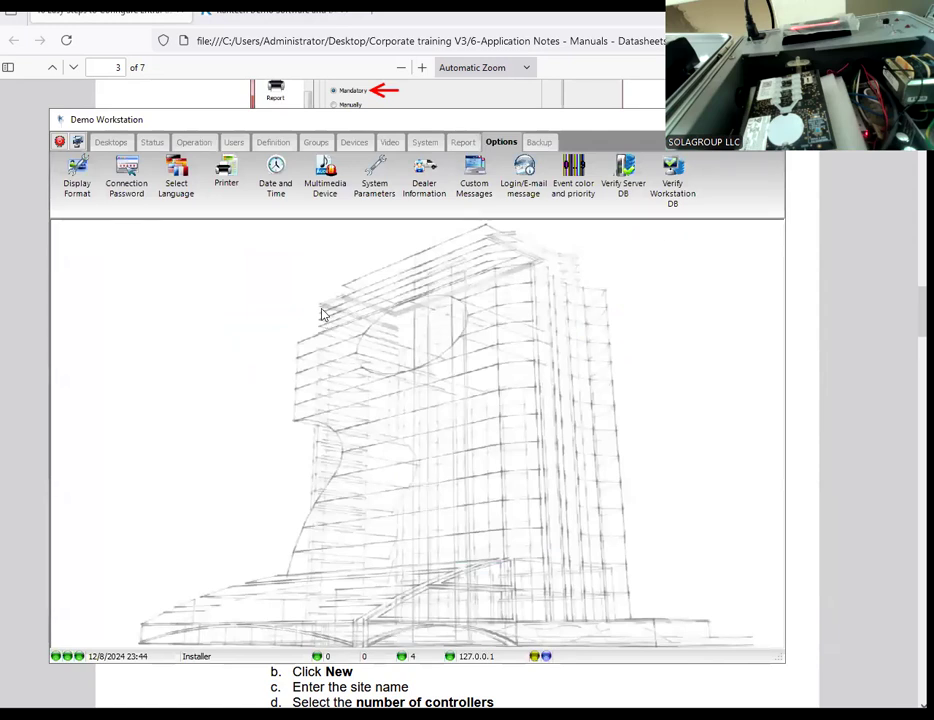
pyautogui.click(354, 142)
pyautogui.click(134, 206)
pyautogui.click(254, 321)
pyautogui.click(144, 358)
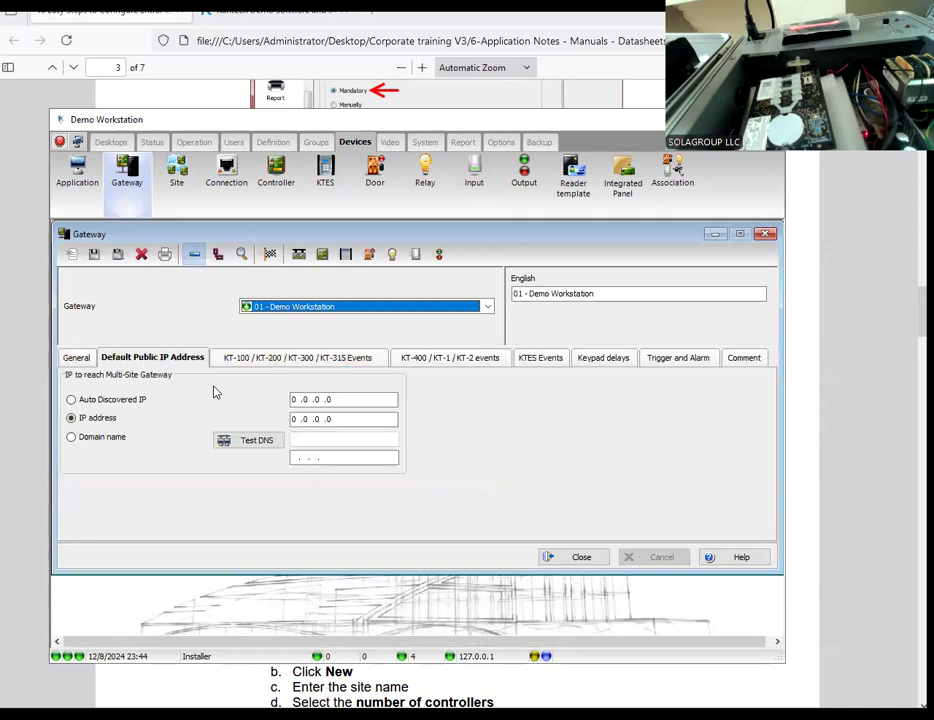
pyautogui.click(350, 419)
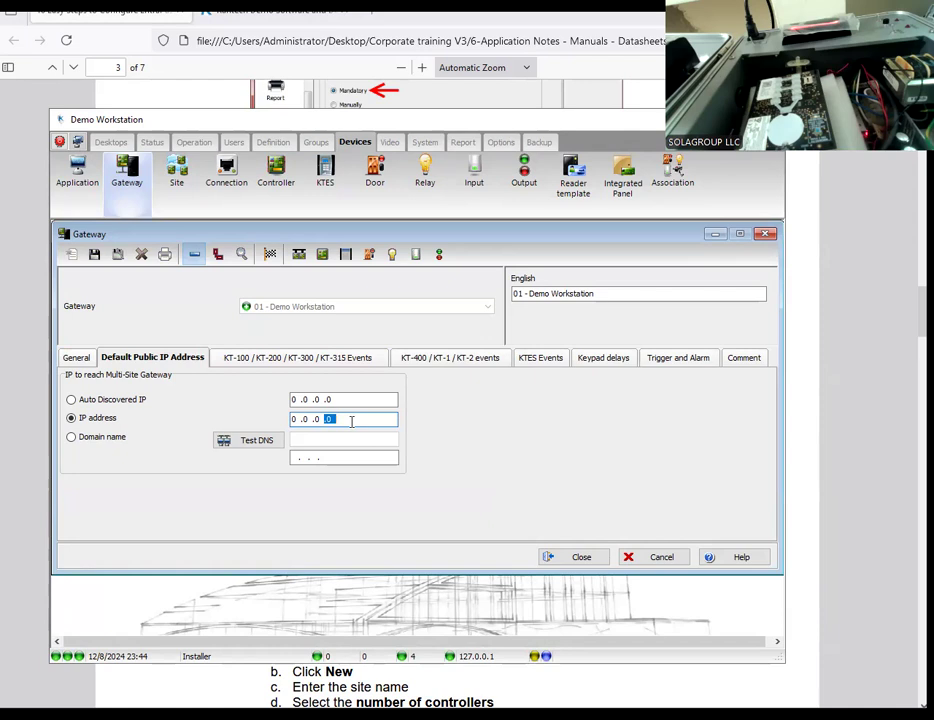
pyautogui.click(352, 422)
# Step: Open the About EntraPass information to look up the computer's TCP/IP address
pyautogui.click(651, 208)
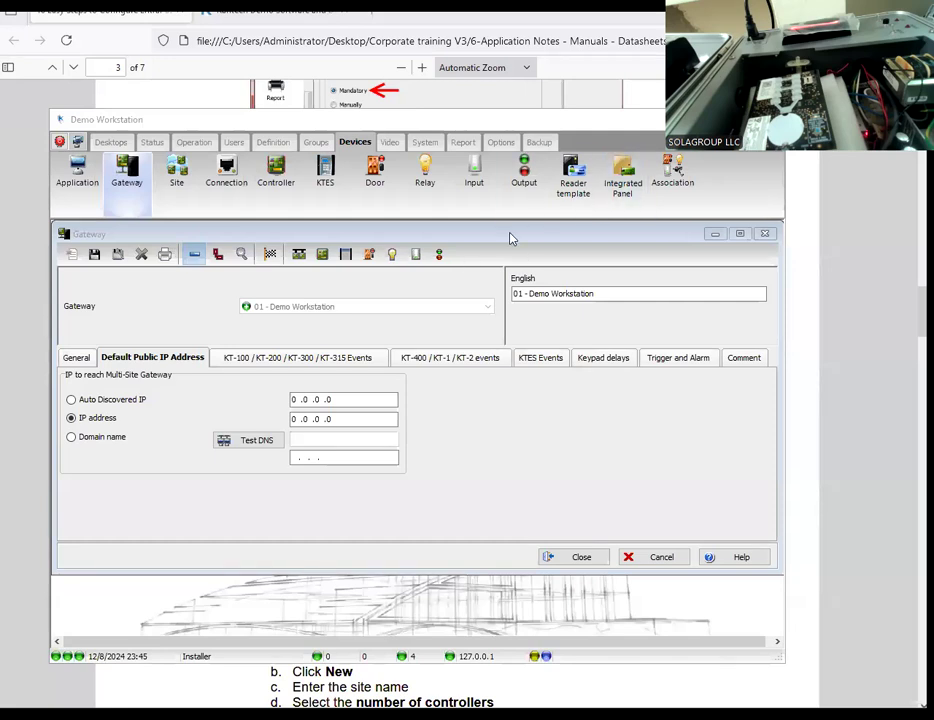
pyautogui.click(533, 125)
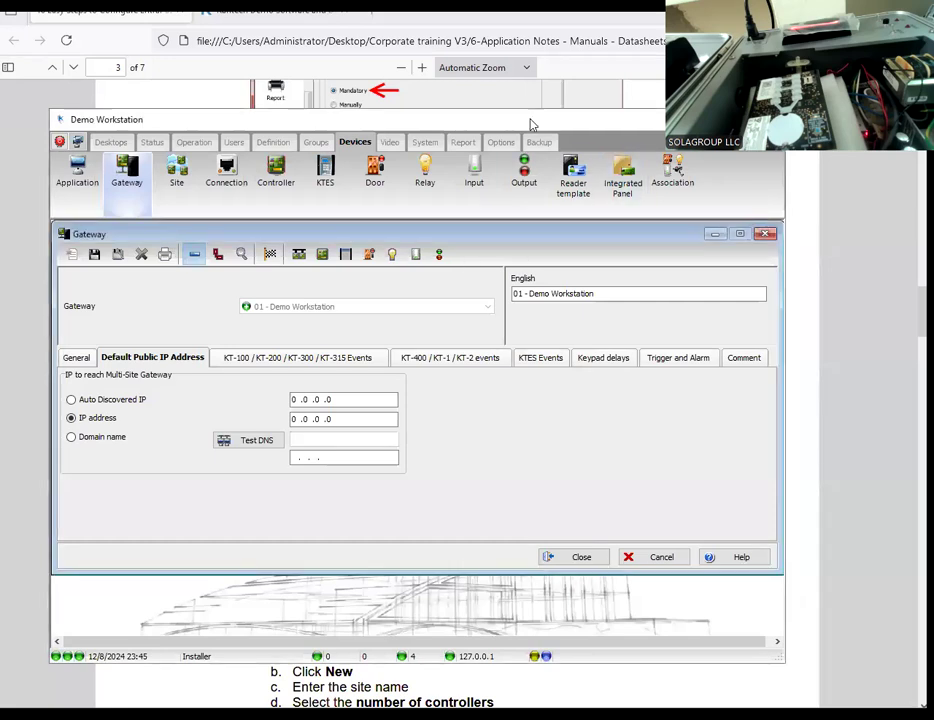
pyautogui.moveTo(533, 125); pyautogui.dragTo(505, 140)
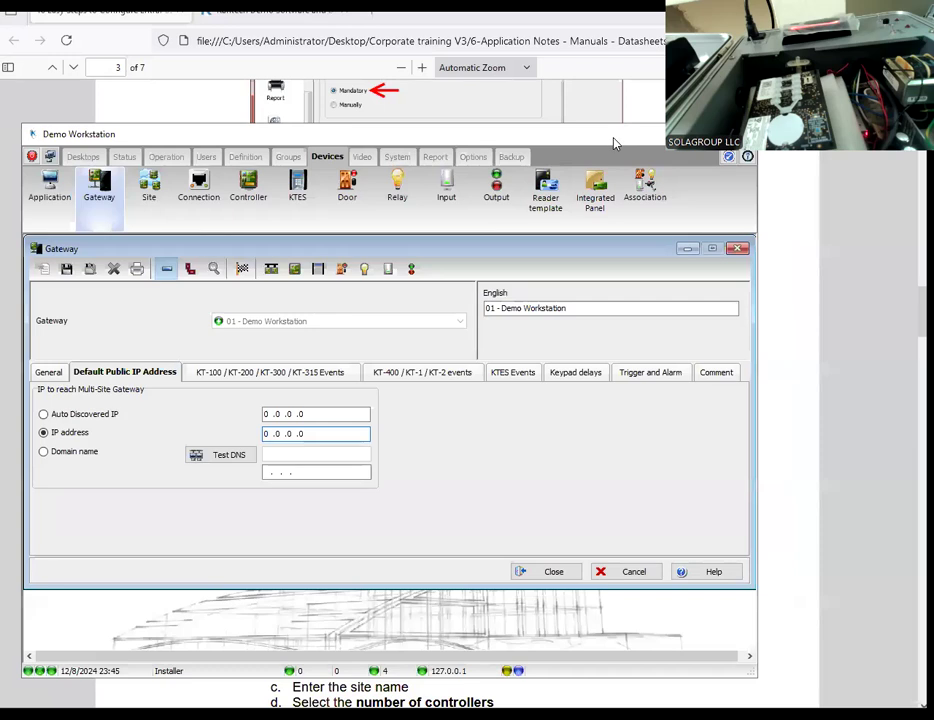
pyautogui.moveTo(615, 143); pyautogui.dragTo(594, 137)
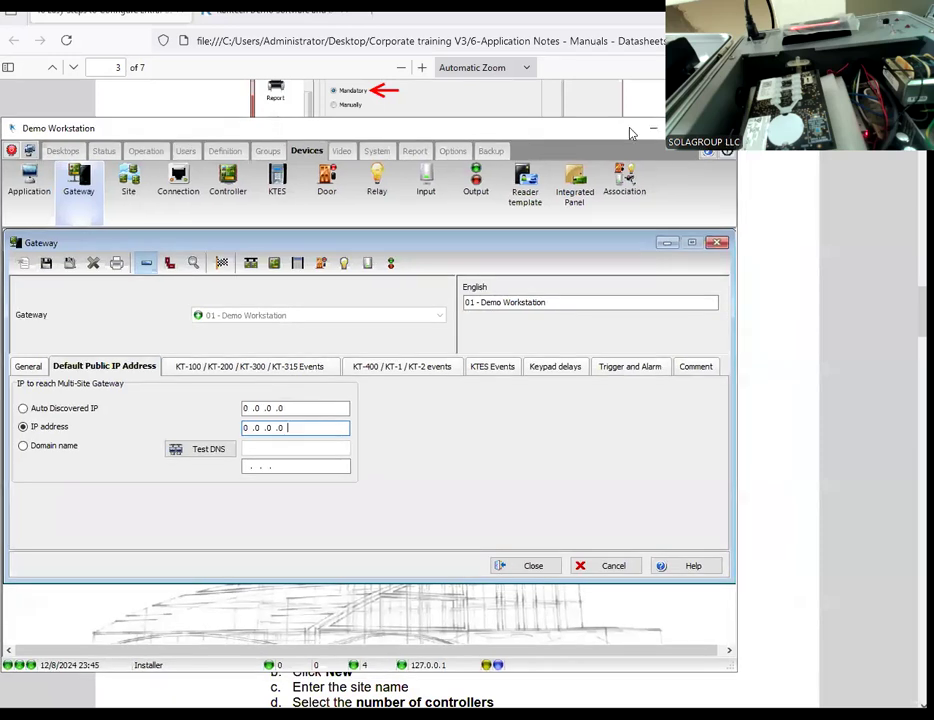
pyautogui.click(727, 152)
pyautogui.click(751, 198)
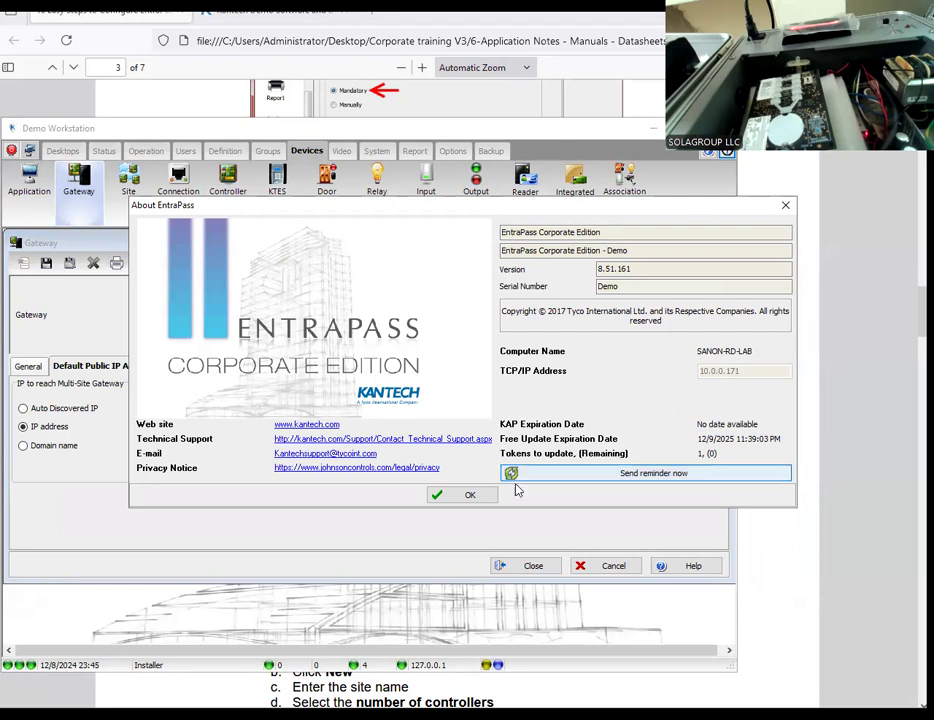
# Step: Set the Demo Workstation gateway's default public IP address to 10.0.0.171, save it, and close the gateway settings
pyautogui.click(470, 496)
pyautogui.moveTo(315, 427); pyautogui.dragTo(163, 424)
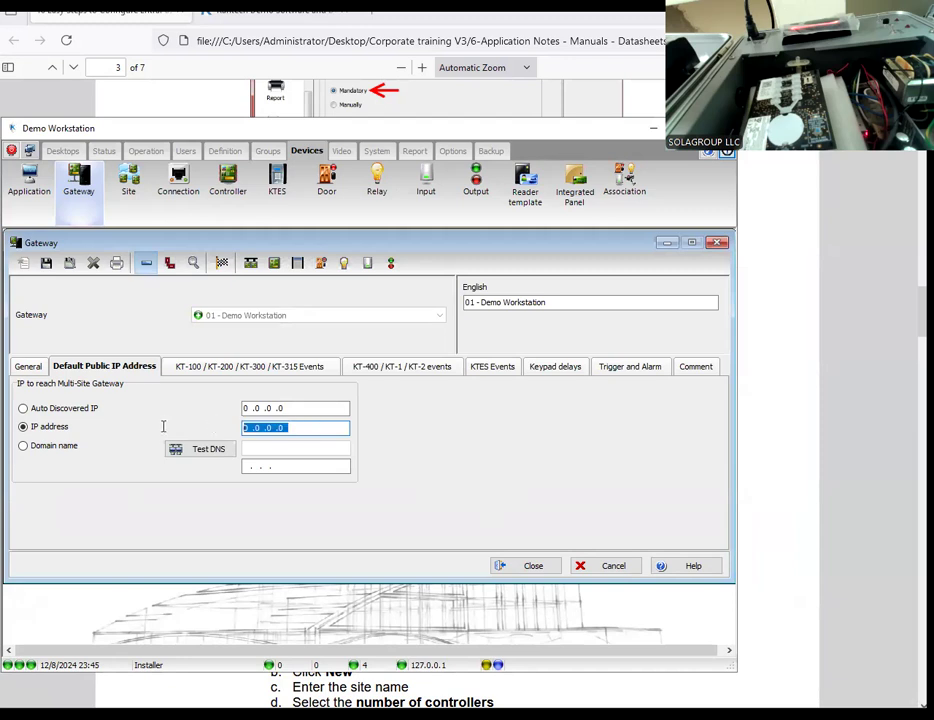
pyautogui.write('10 .0 .')
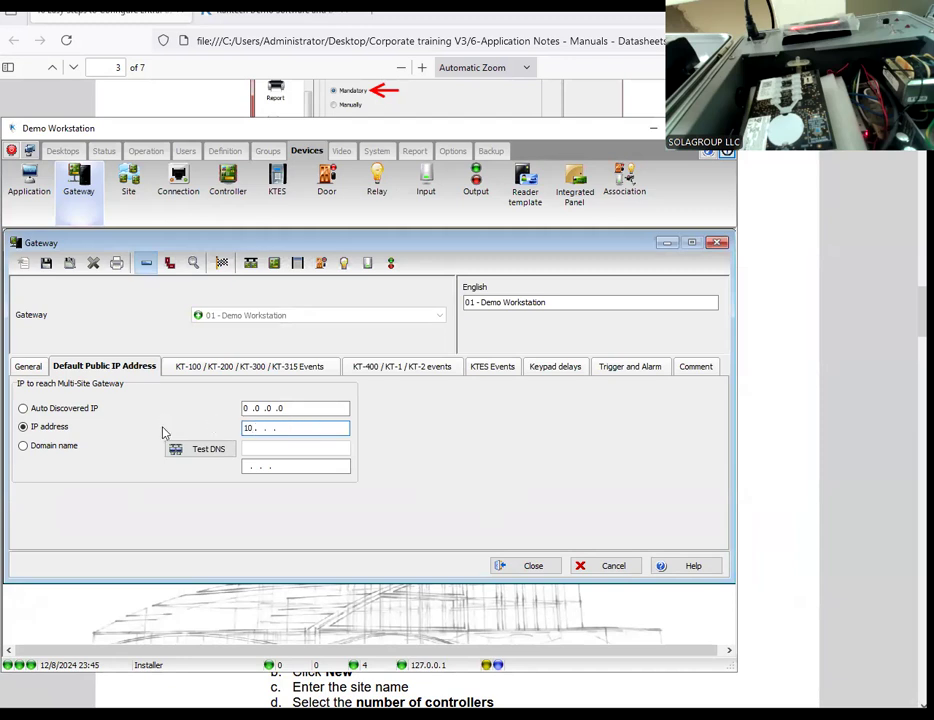
pyautogui.write('0 .171')
pyautogui.click(45, 263)
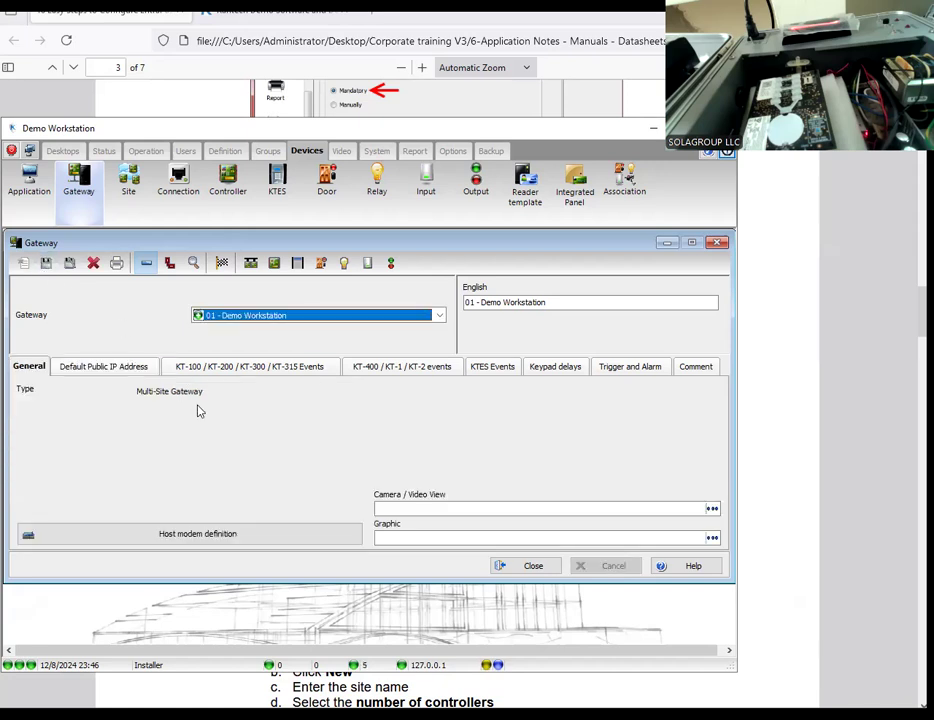
pyautogui.click(127, 366)
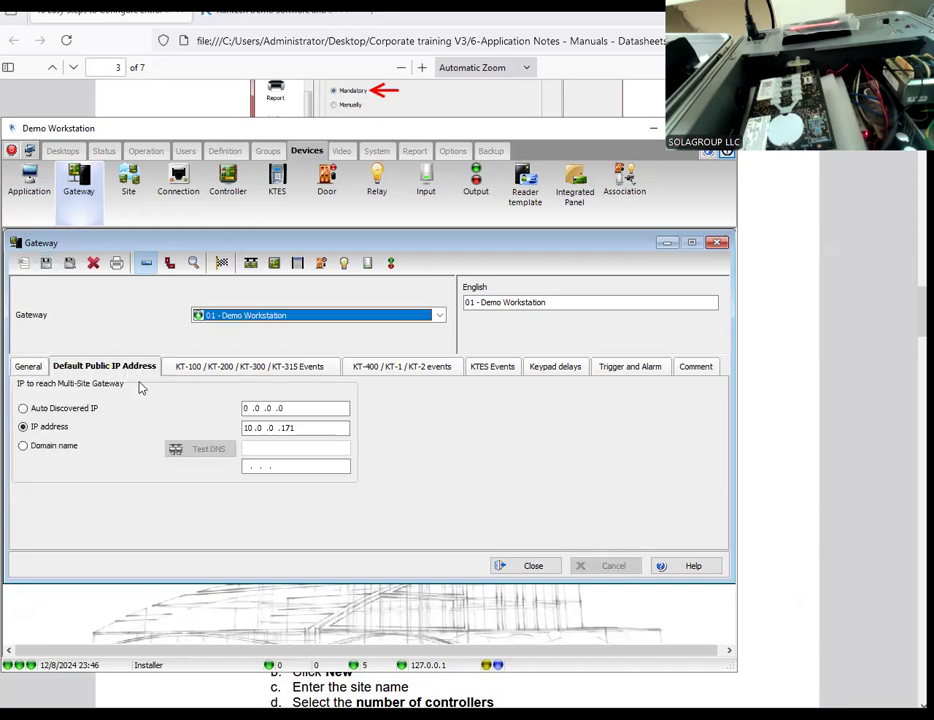
pyautogui.click(500, 565)
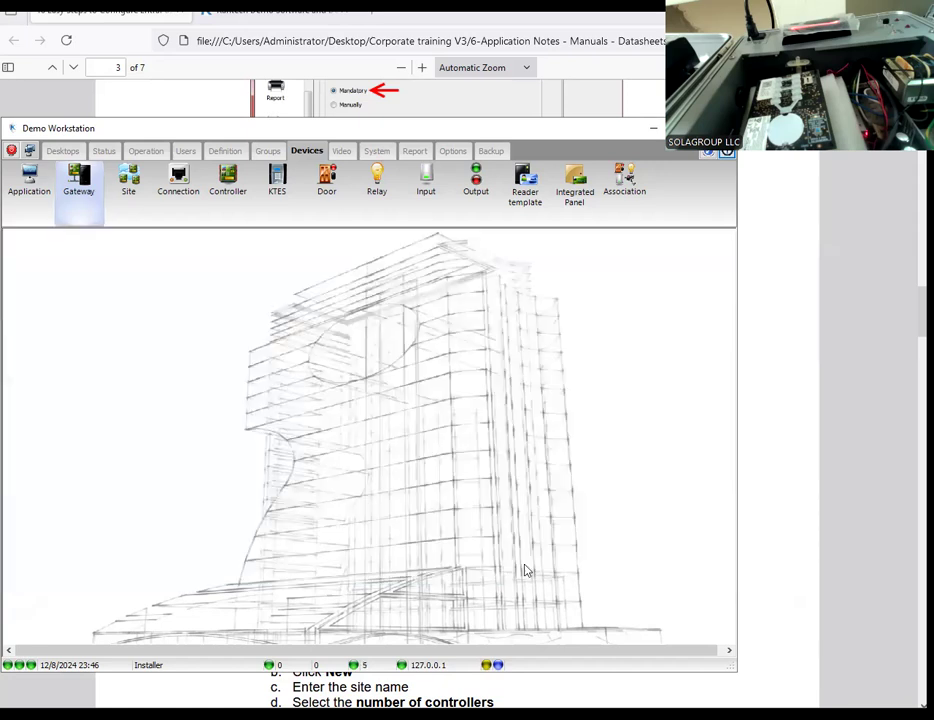
# Step: Switch to the browser and read the application note's instructions for creating a new site and a new connection
pyautogui.click(769, 538)
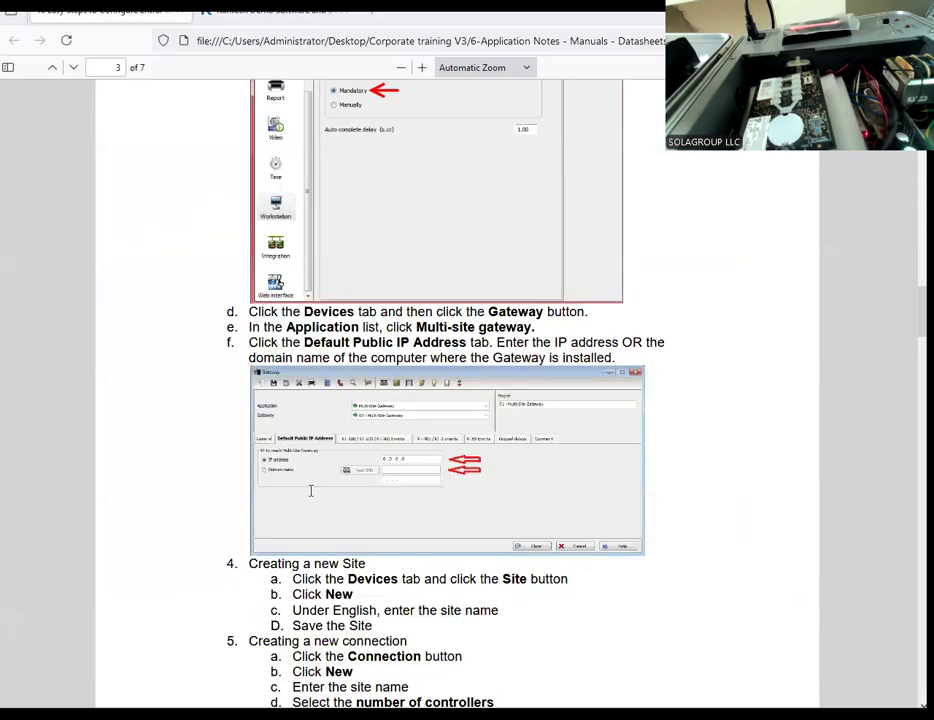
pyautogui.scroll(-5, 310, 490)
pyautogui.scroll(-8, 310, 490)
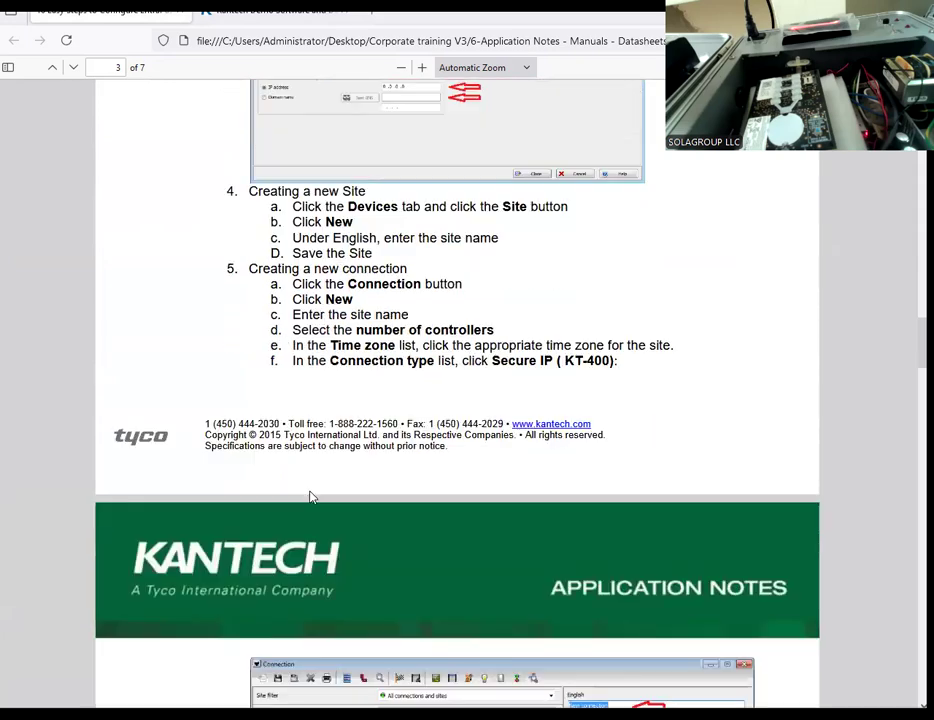
pyautogui.scroll(-2, 310, 495)
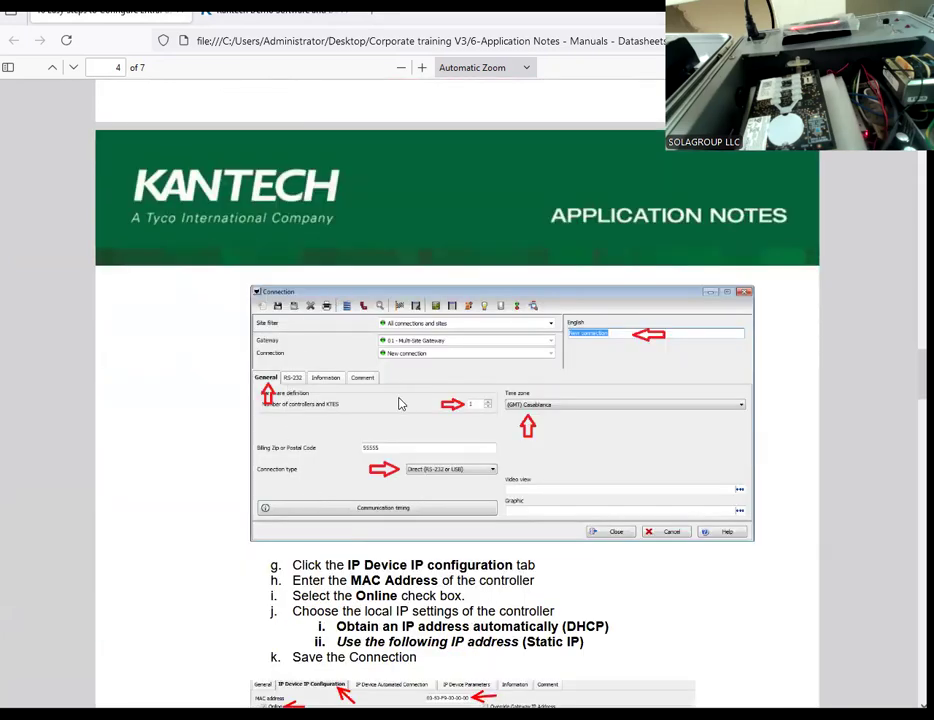
pyautogui.scroll(8, 398, 403)
pyautogui.scroll(-8, 400, 403)
pyautogui.scroll(13, 324, 395)
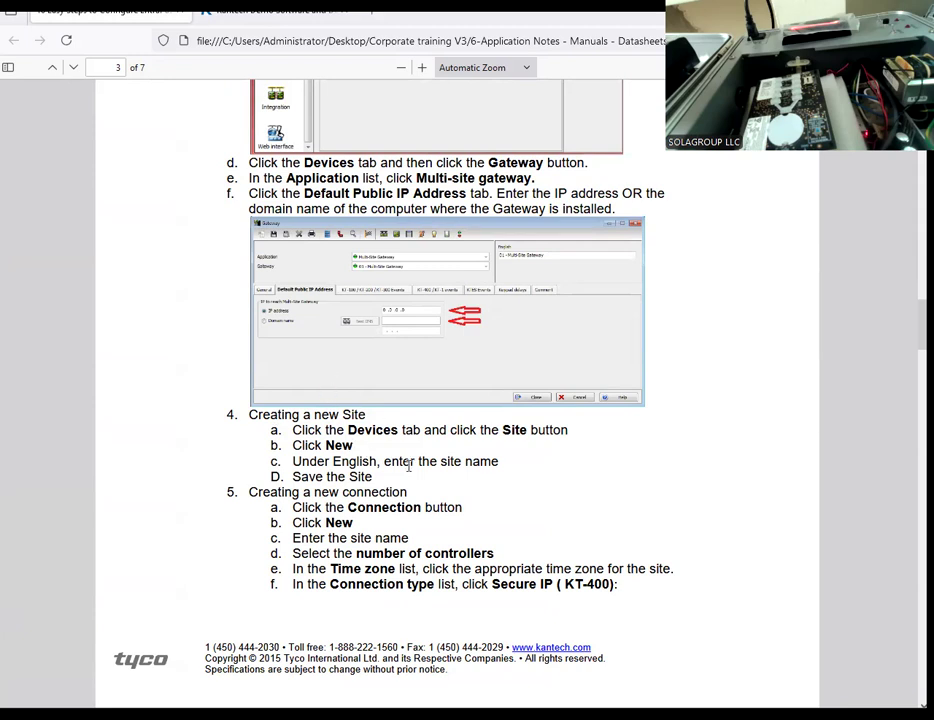
# Step: Switch back to EntraPass and create and save a new site named "demo GTISECURITY"
pyautogui.hotkey('alt', 'Tab')
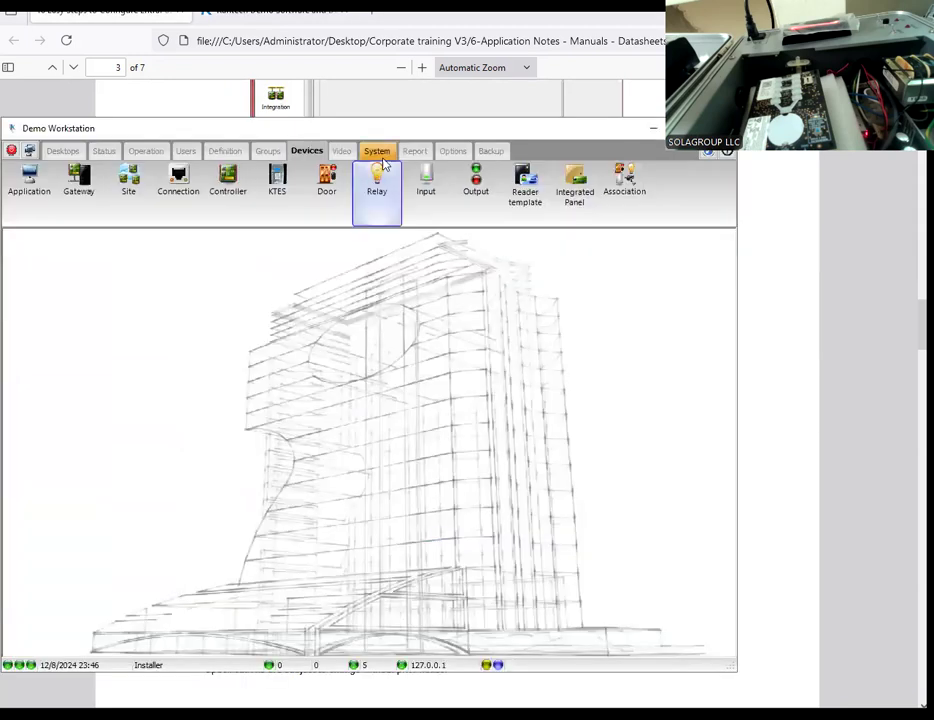
pyautogui.moveTo(389, 131); pyautogui.dragTo(463, 118)
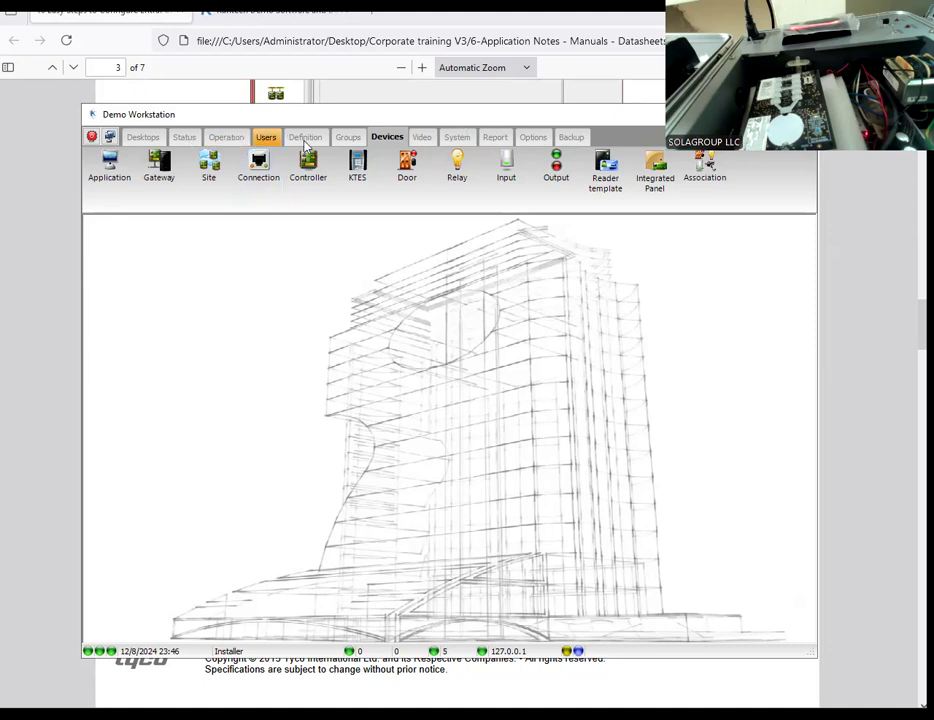
pyautogui.click(212, 180)
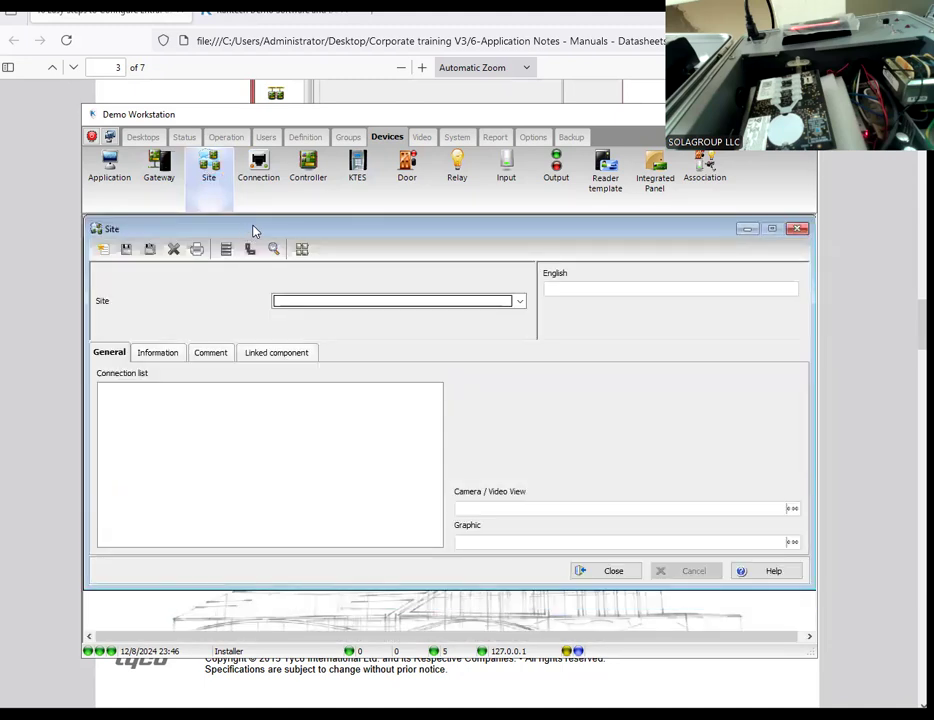
pyautogui.moveTo(253, 231); pyautogui.dragTo(256, 240)
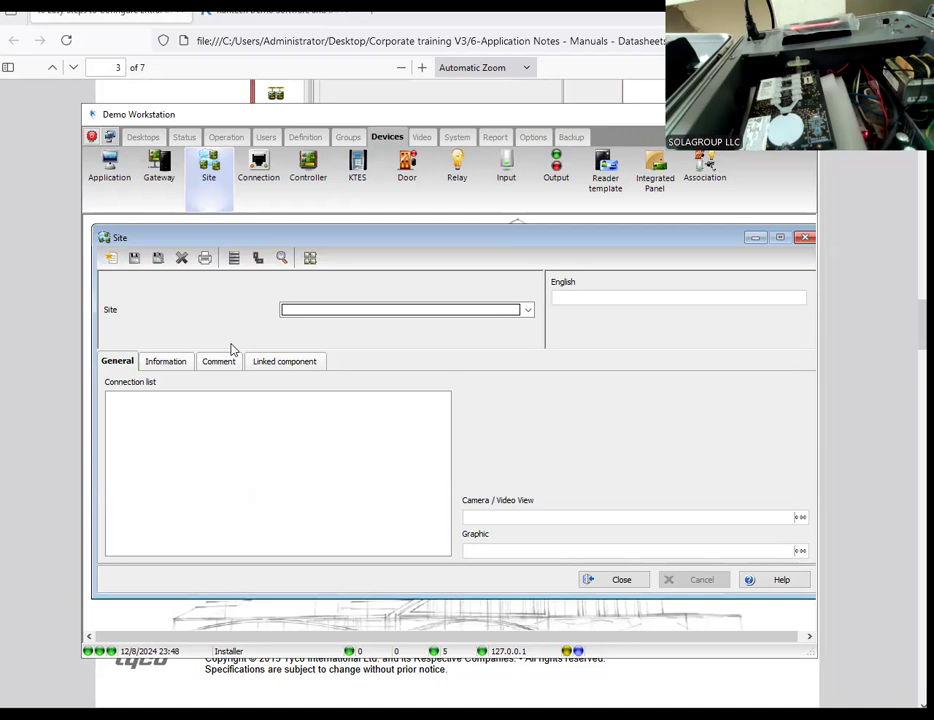
pyautogui.click(104, 257)
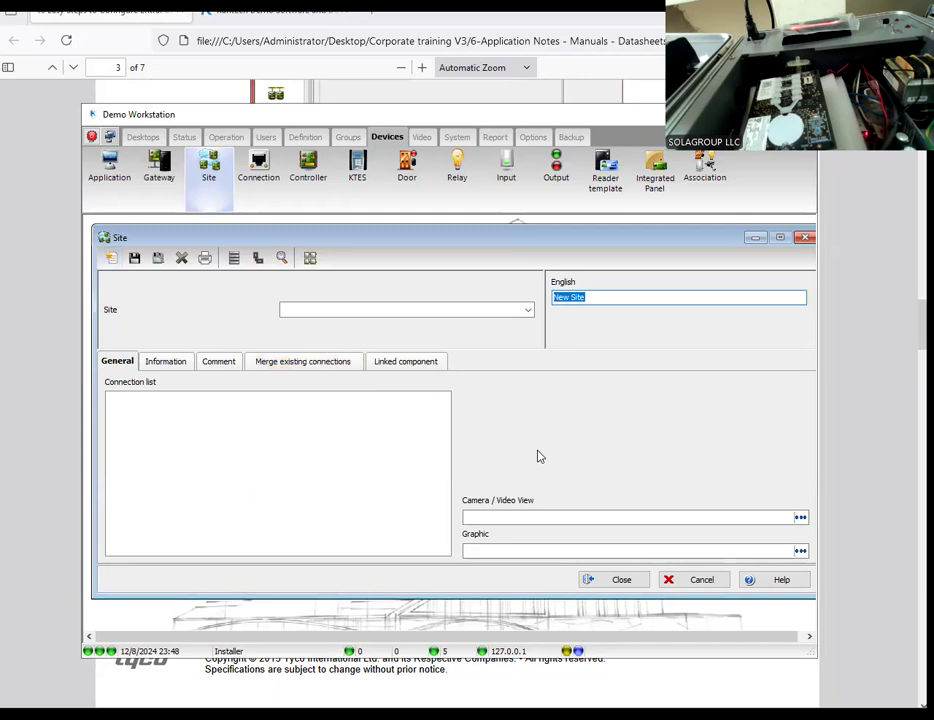
pyautogui.write('demo')
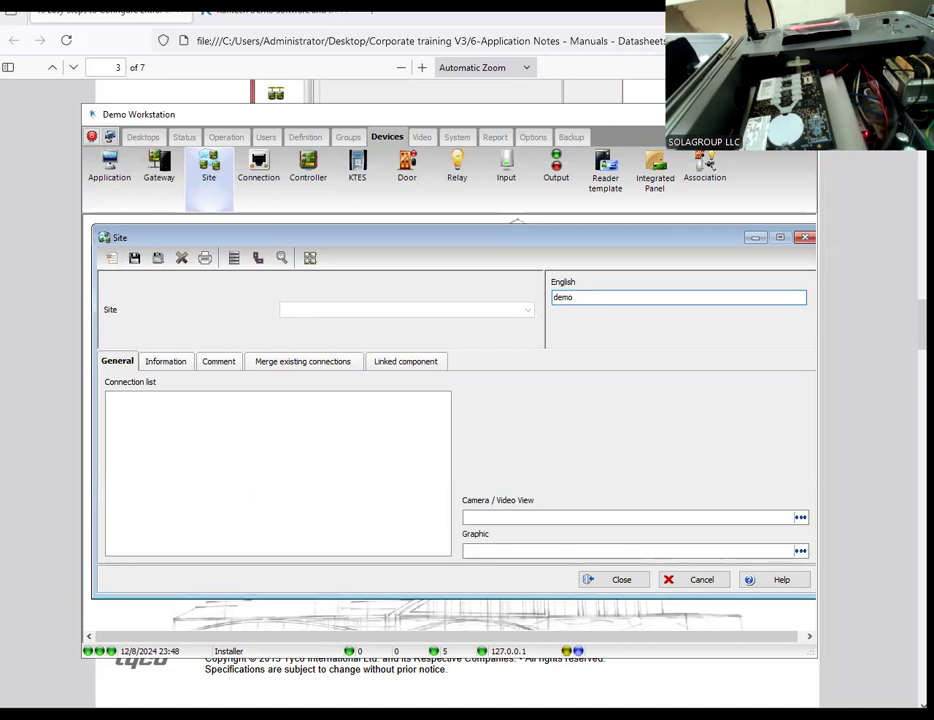
pyautogui.write('GTISECURITY')
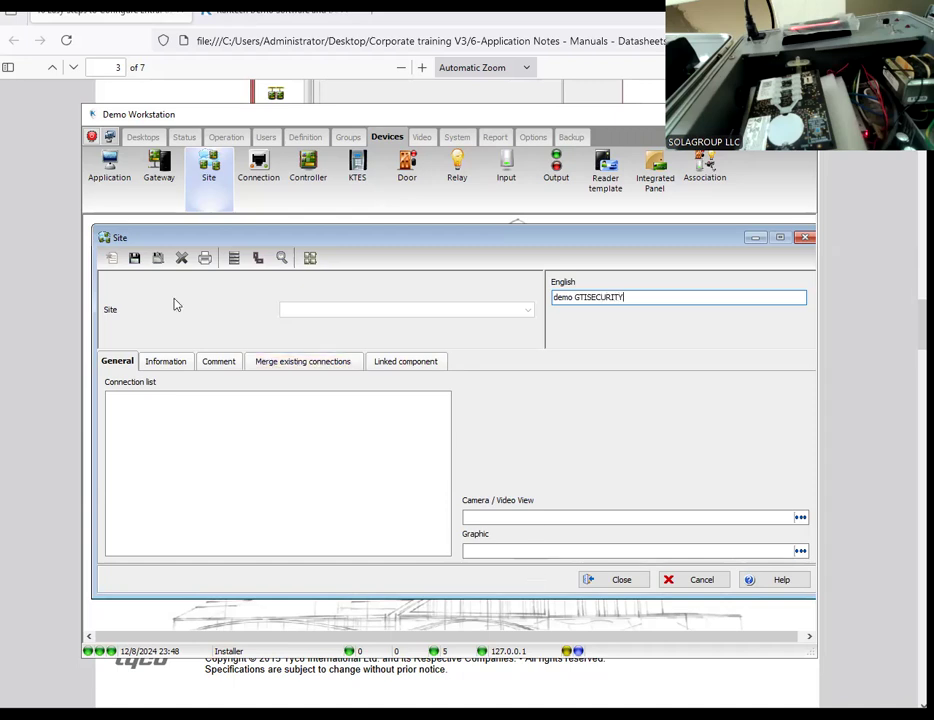
pyautogui.click(134, 258)
# Step: Look over the new site's information fields and close the Site window
pyautogui.click(166, 361)
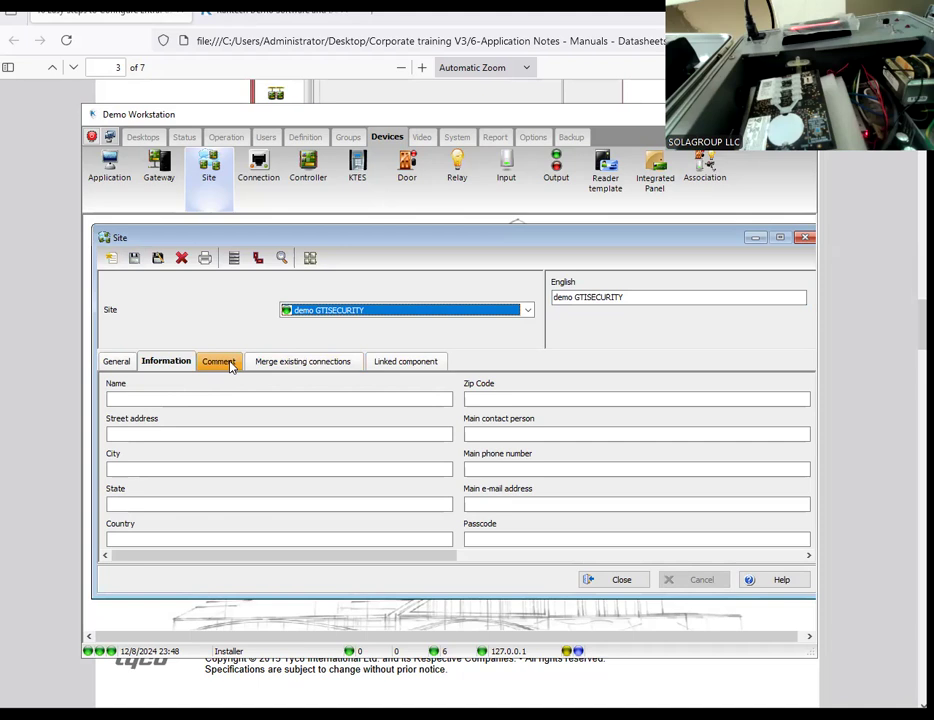
pyautogui.click(117, 361)
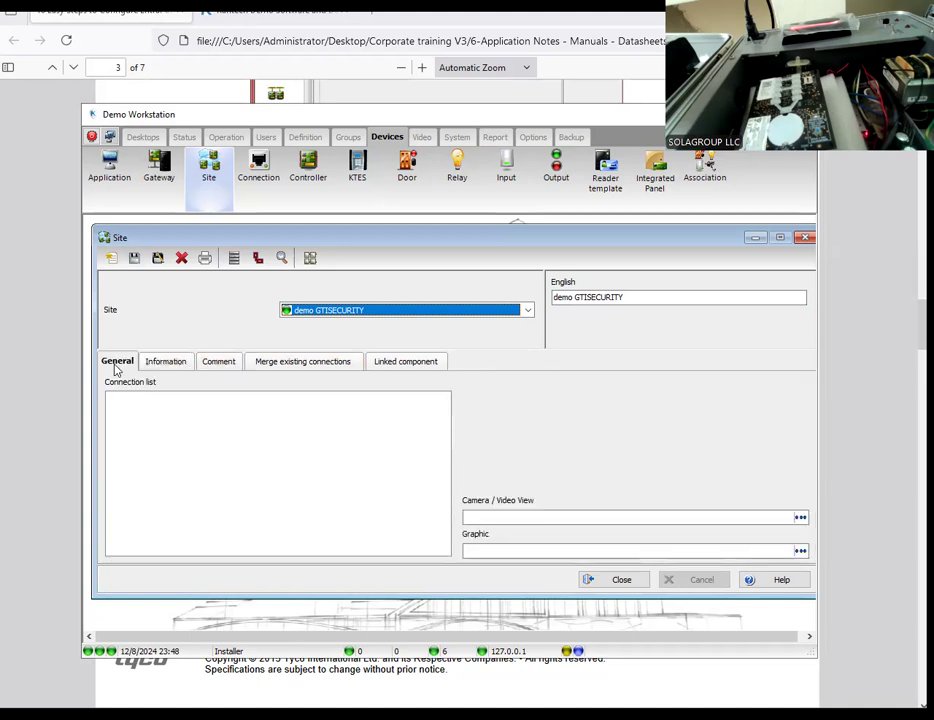
pyautogui.click(601, 583)
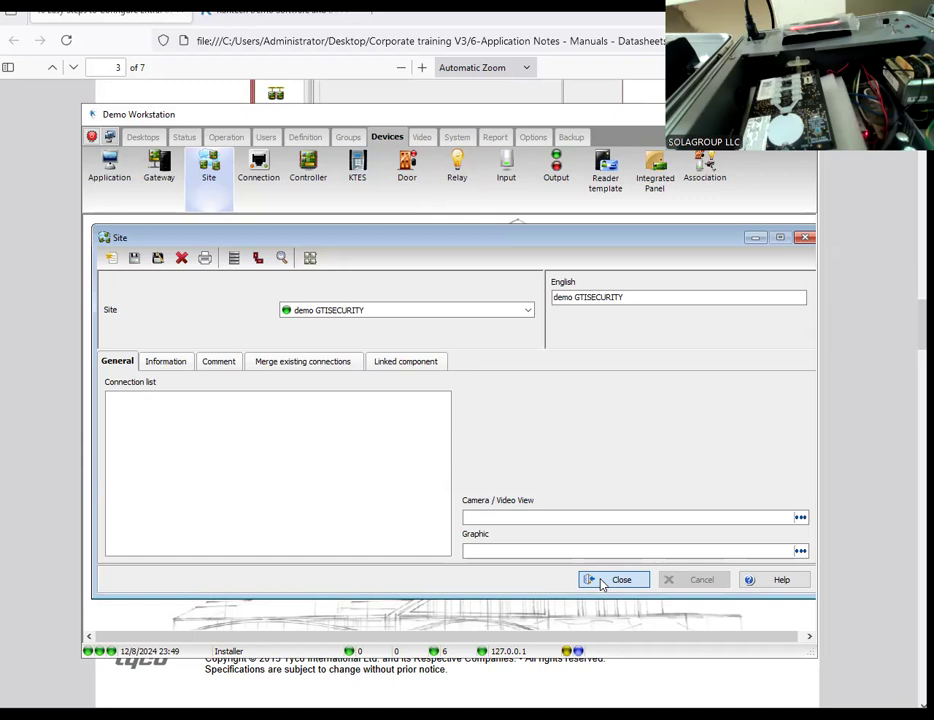
pyautogui.click(602, 582)
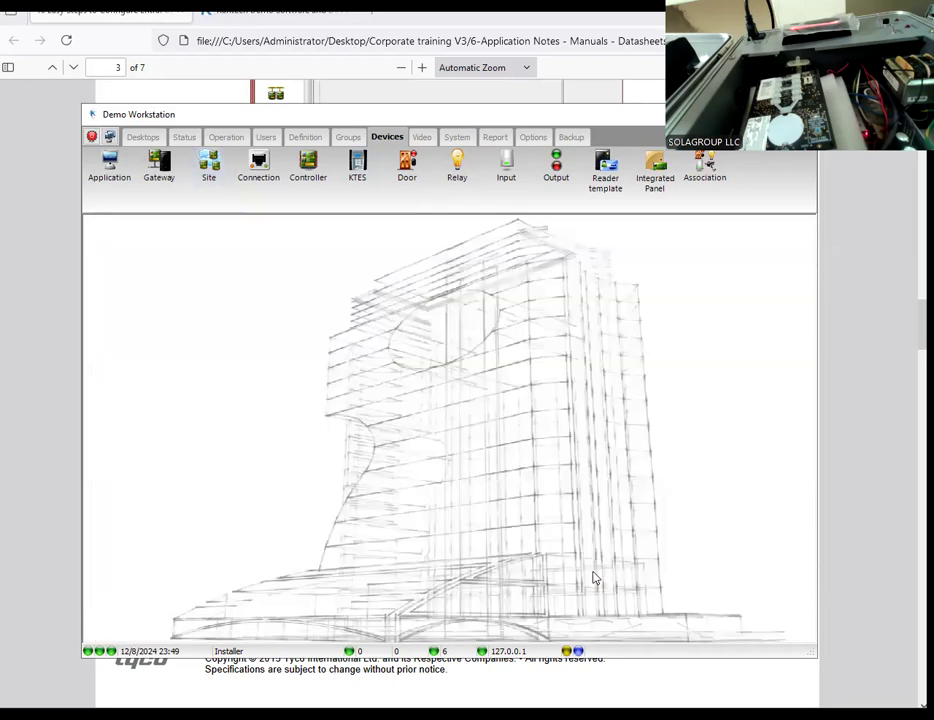
# Step: Create a new connection named "DEMO KT-1" on the Demo Workstation gateway with the connection type Secure IP (KT-1)
pyautogui.click(258, 176)
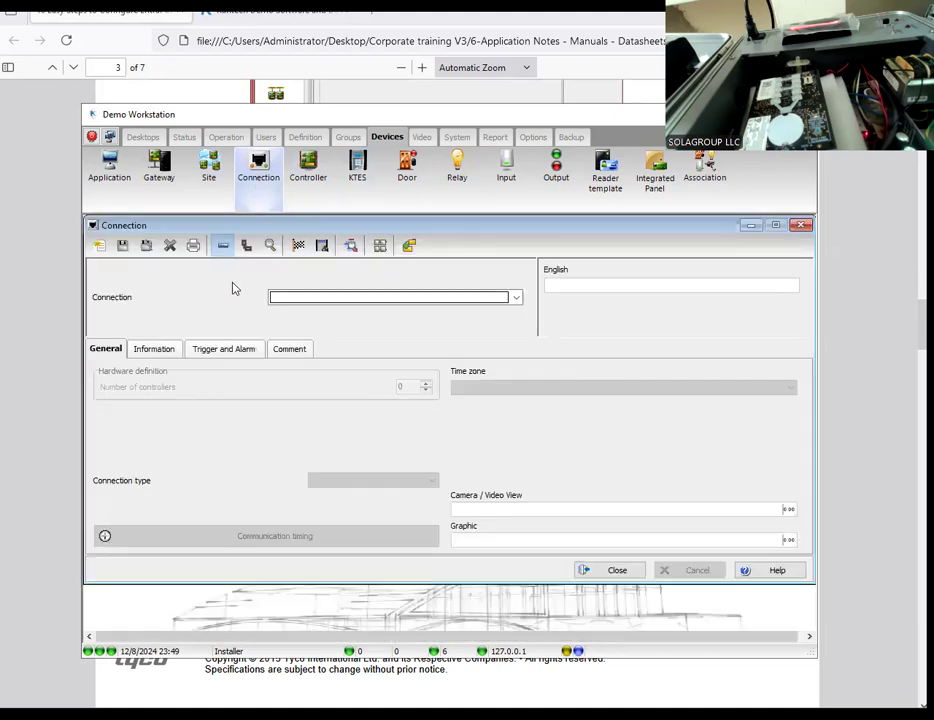
pyautogui.click(100, 247)
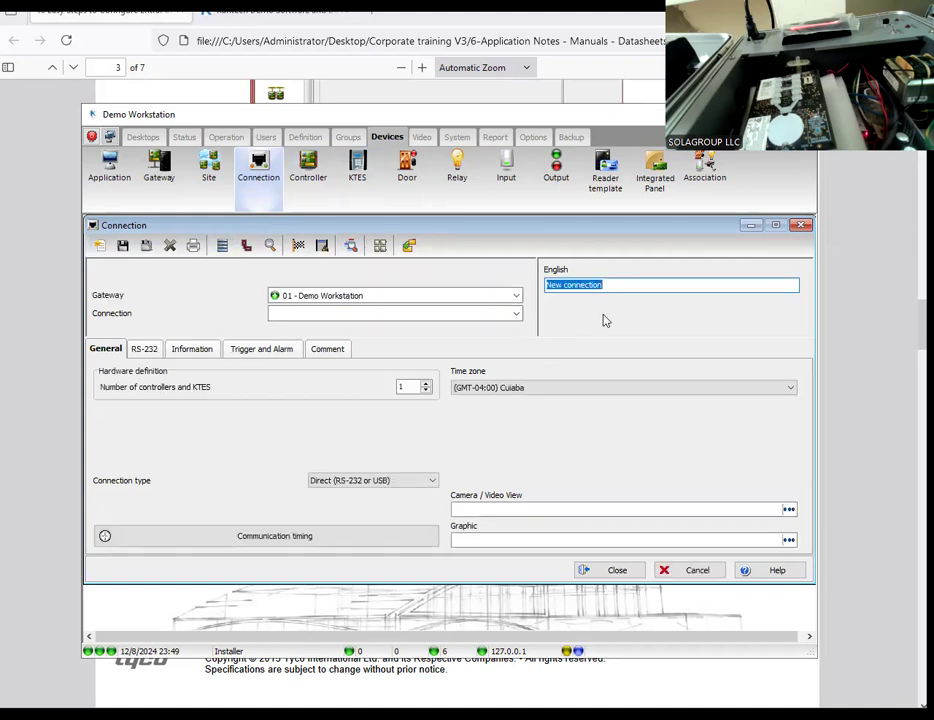
pyautogui.write('DEMO')
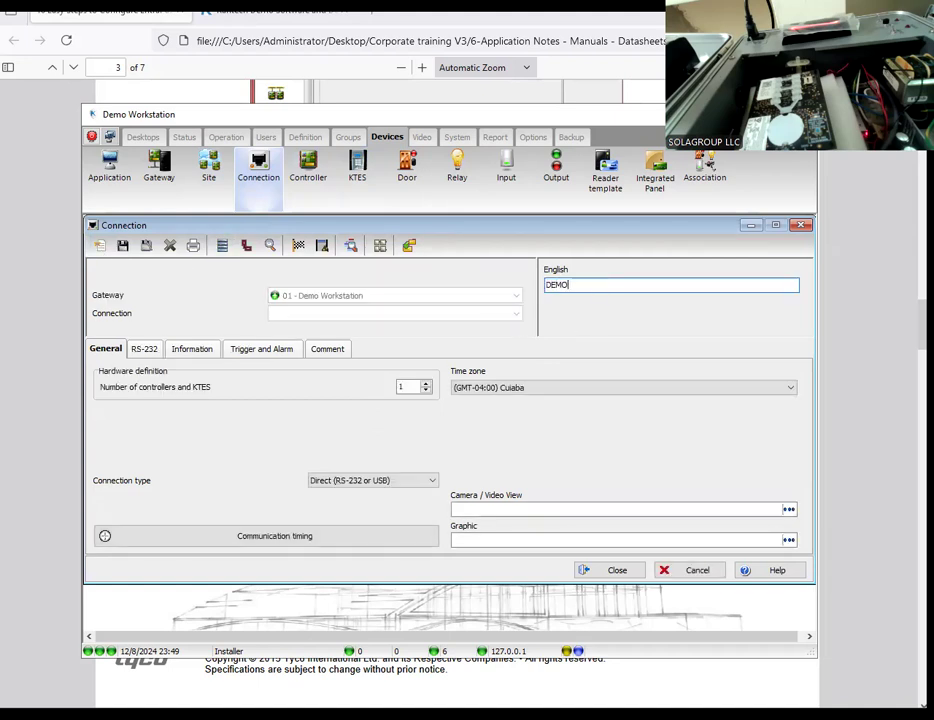
pyautogui.write(' KT-1')
pyautogui.click(397, 481)
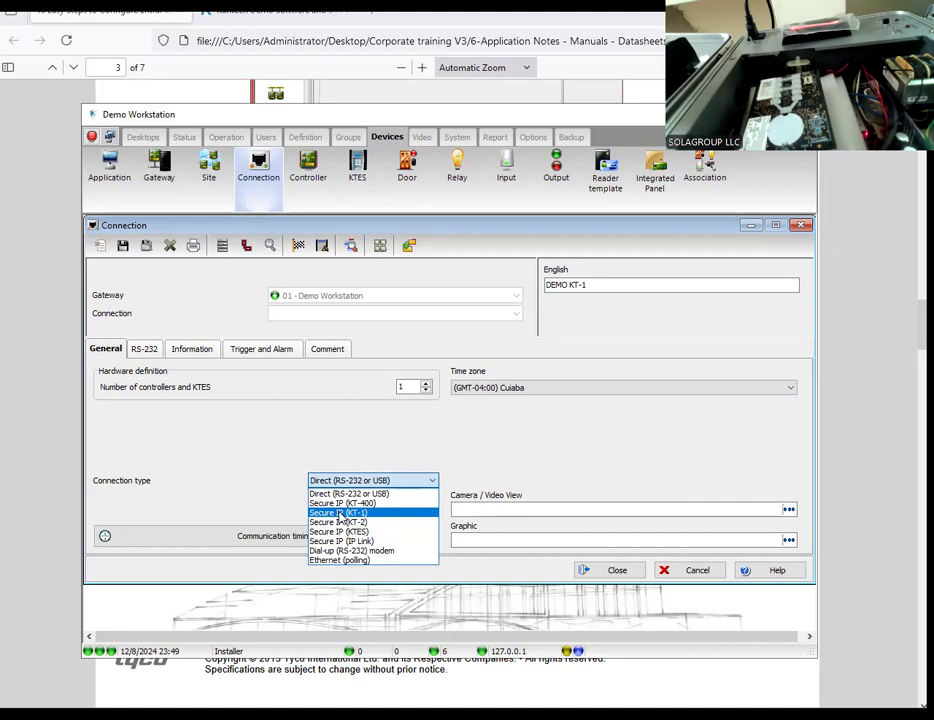
pyautogui.click(340, 513)
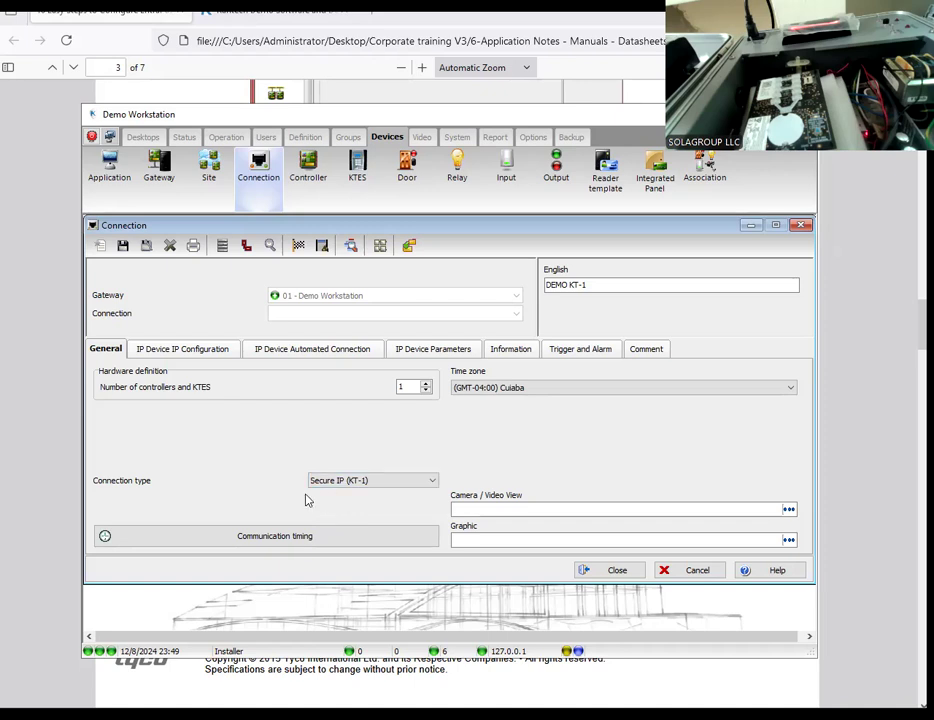
# Step: Set the connection's MAC address to 00-50-F9-5F-0E-53 and save the connection under the demo GTISECURITY site
pyautogui.click(178, 350)
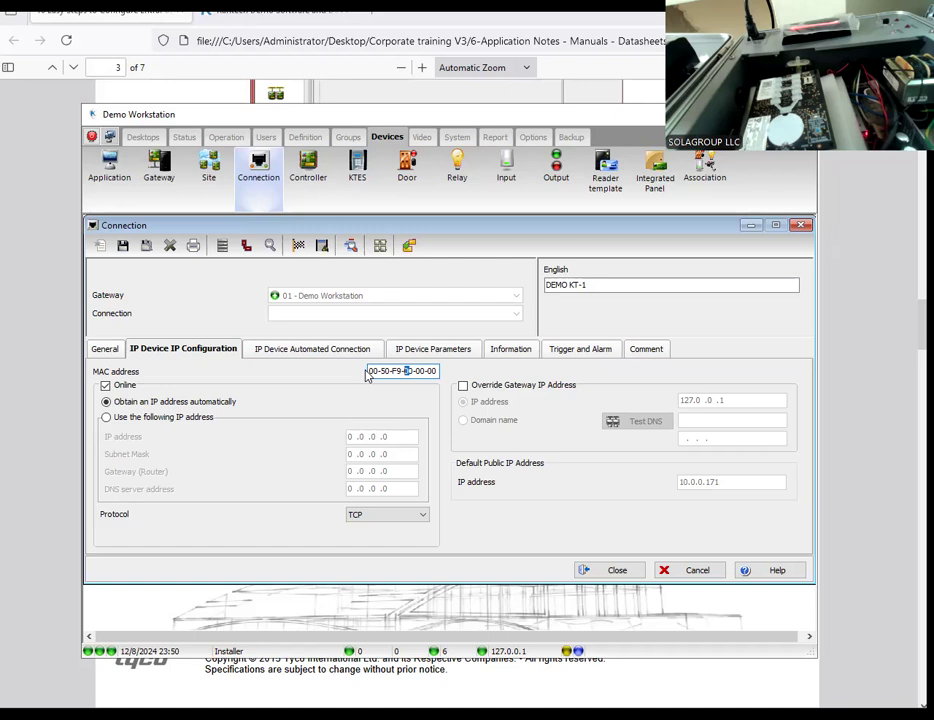
pyautogui.write('5F-0E-53')
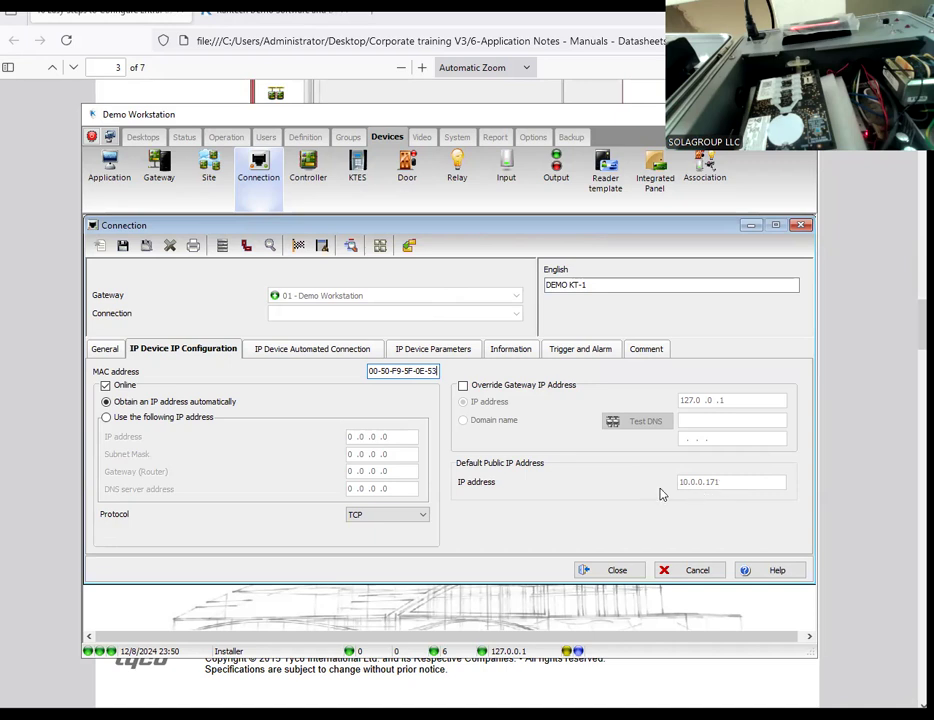
pyautogui.click(123, 247)
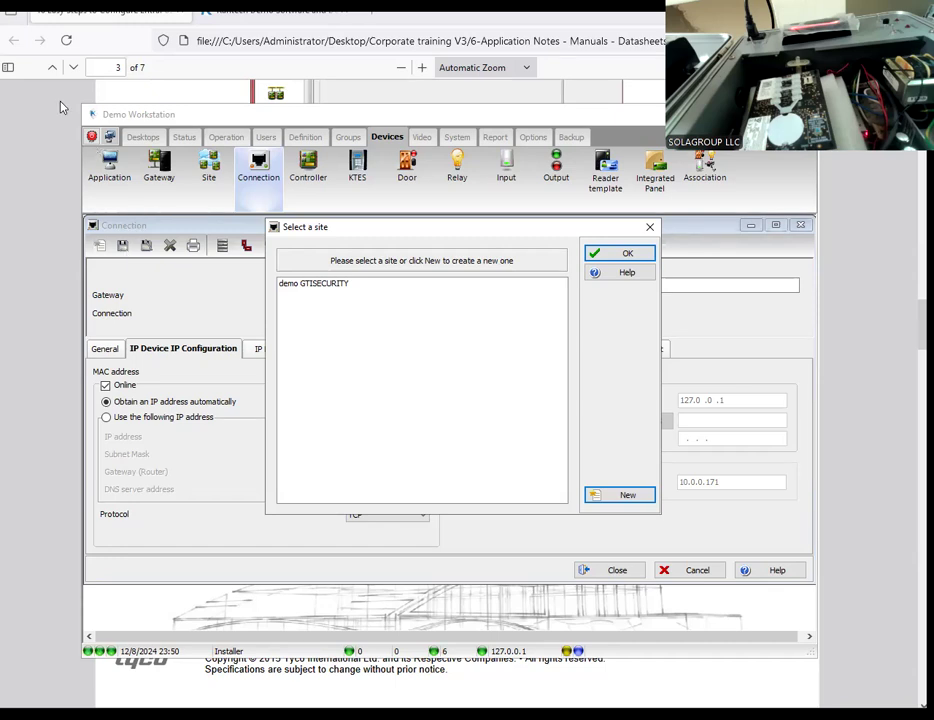
pyautogui.click(306, 288)
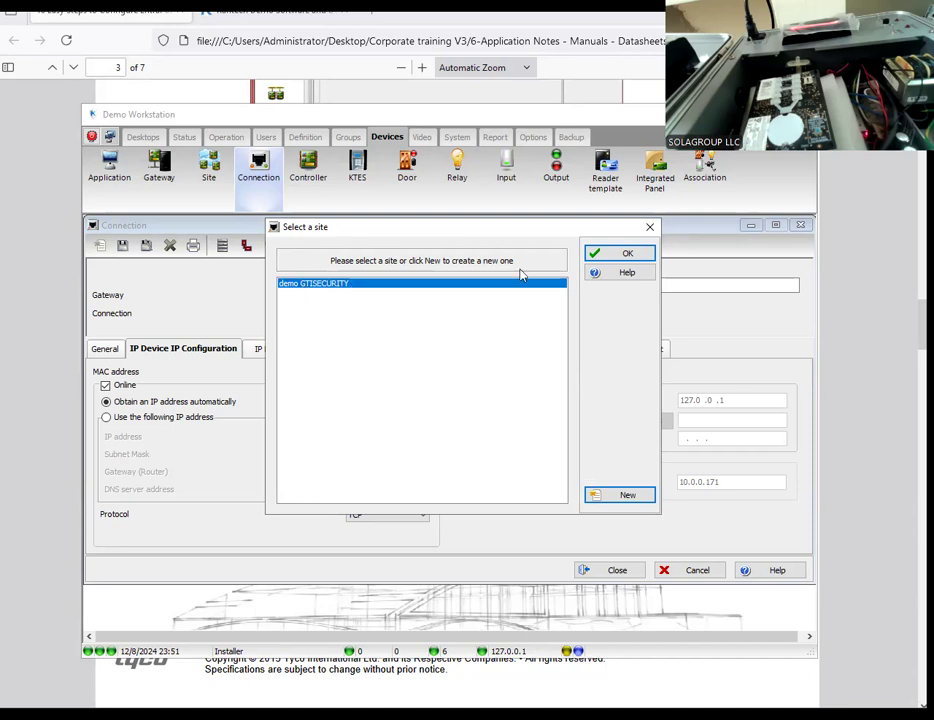
pyautogui.click(600, 259)
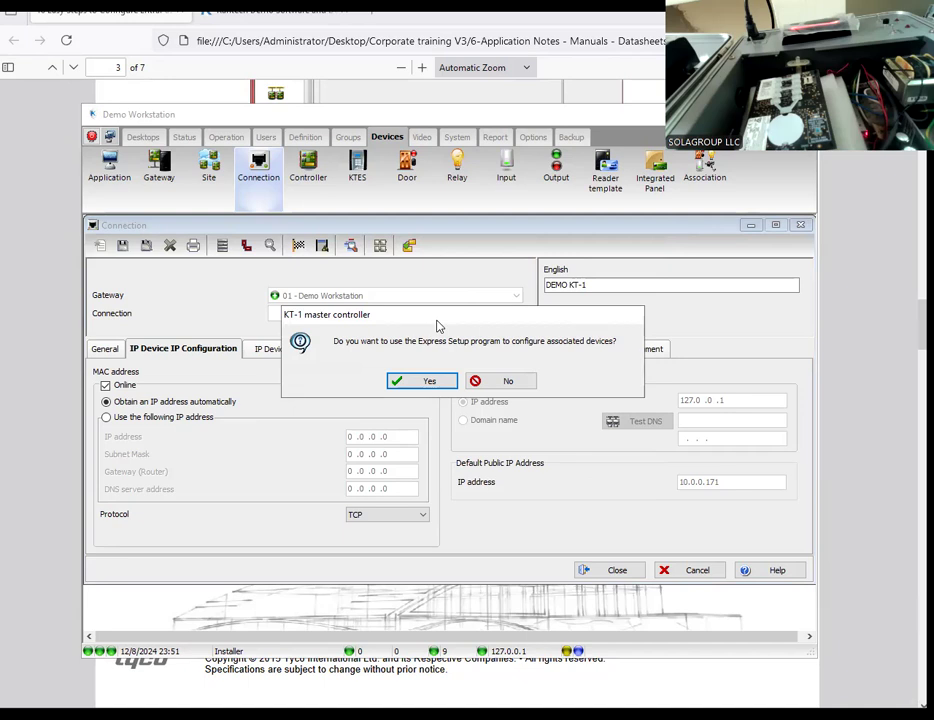
# Step: Start Express Setup for the KT-1's associated devices, open its advanced settings and name the controller's door "demo main entrance"
pyautogui.click(430, 382)
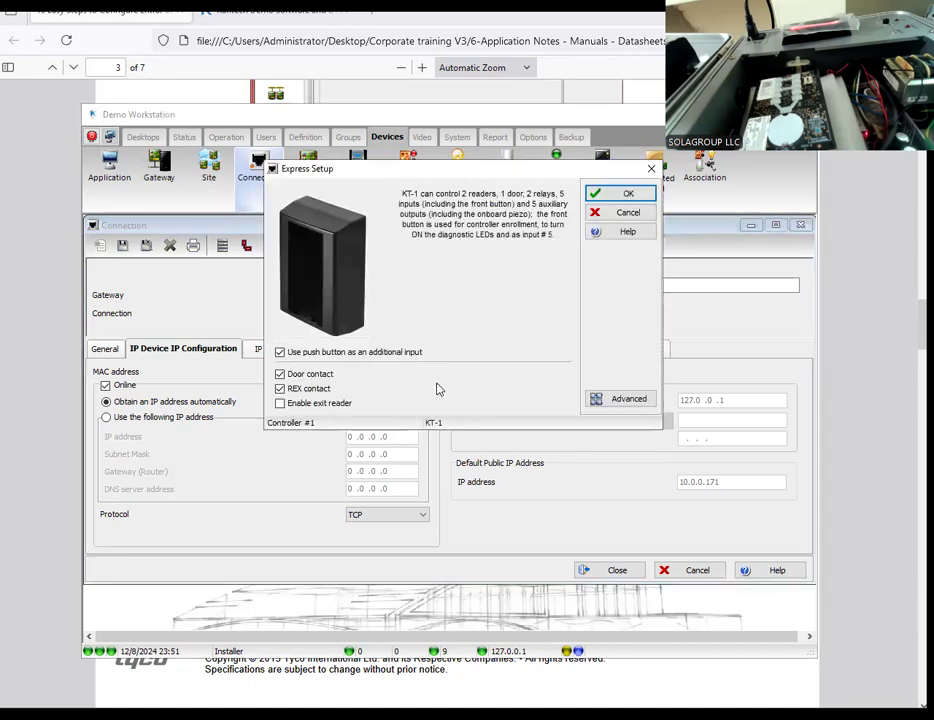
pyautogui.click(598, 399)
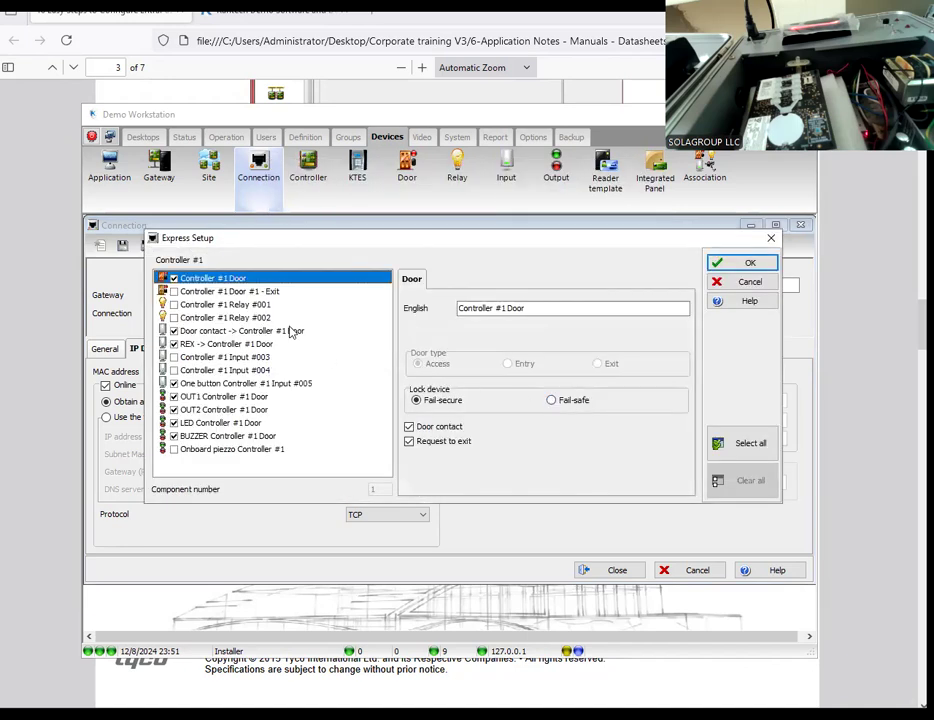
pyautogui.moveTo(548, 307); pyautogui.dragTo(430, 309)
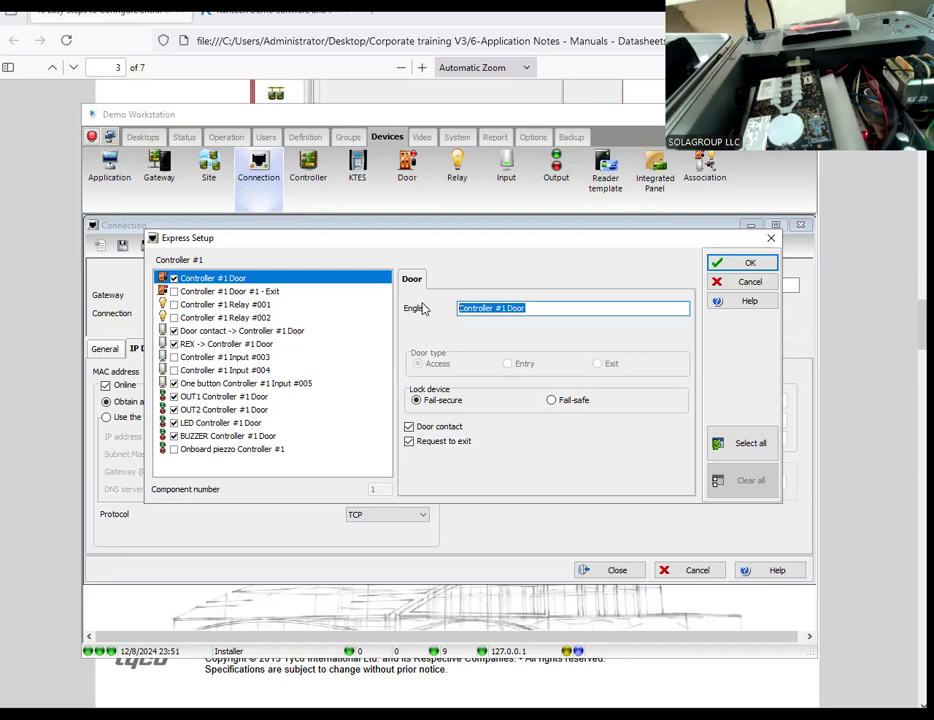
pyautogui.click(534, 309)
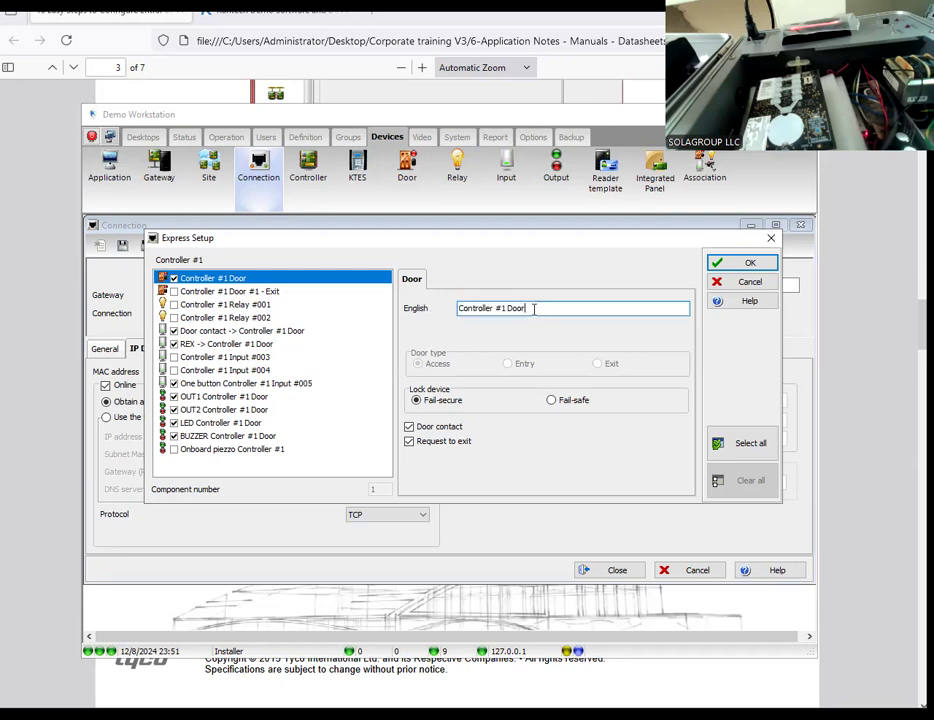
pyautogui.moveTo(525, 309); pyautogui.dragTo(406, 313)
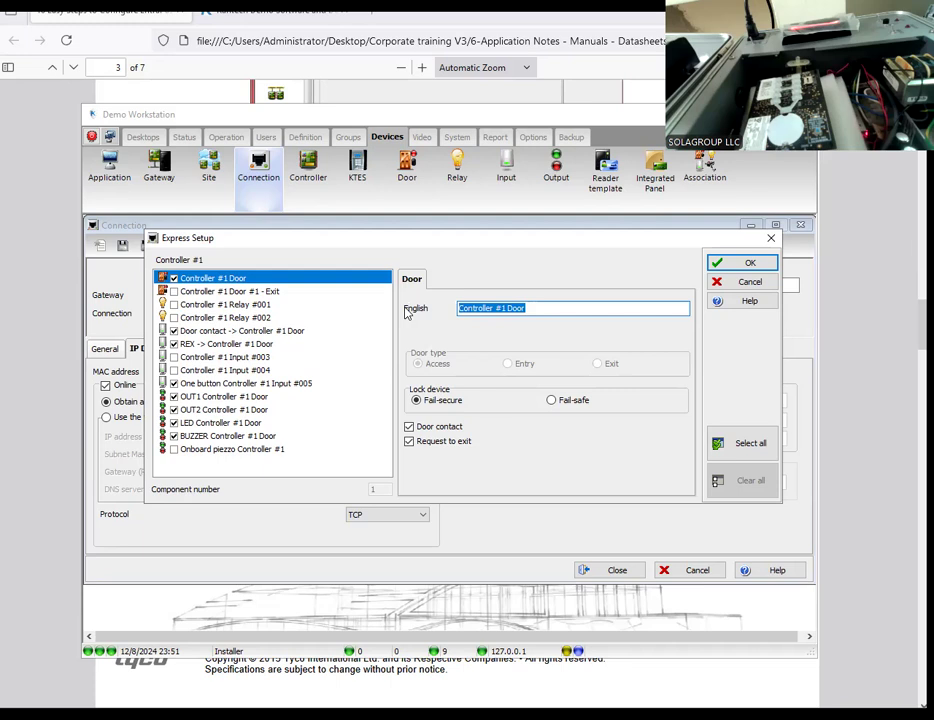
pyautogui.write('de')
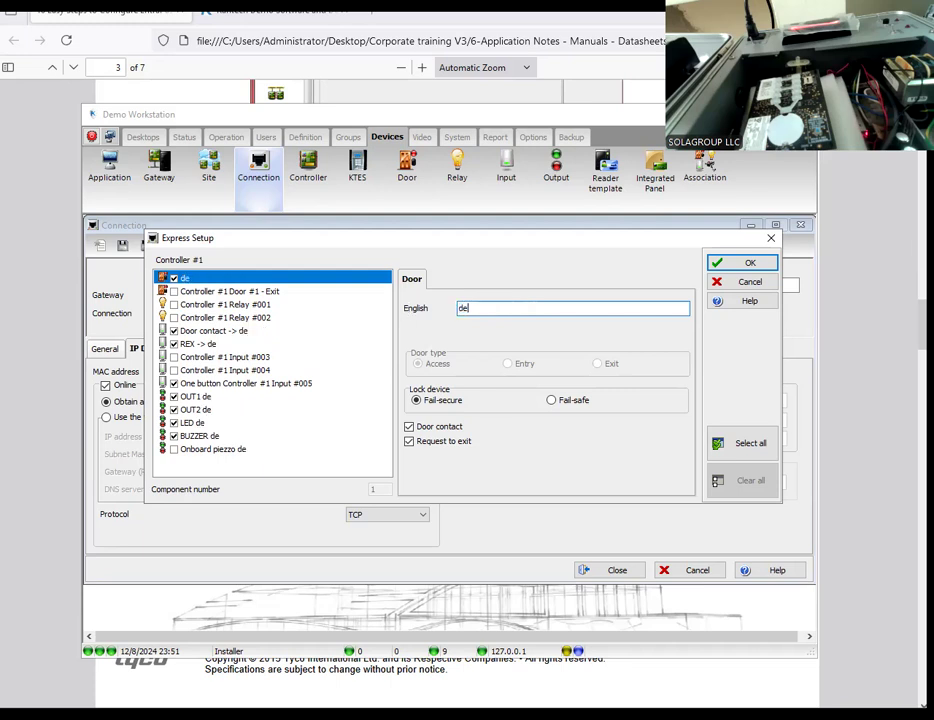
pyautogui.write('mo k')
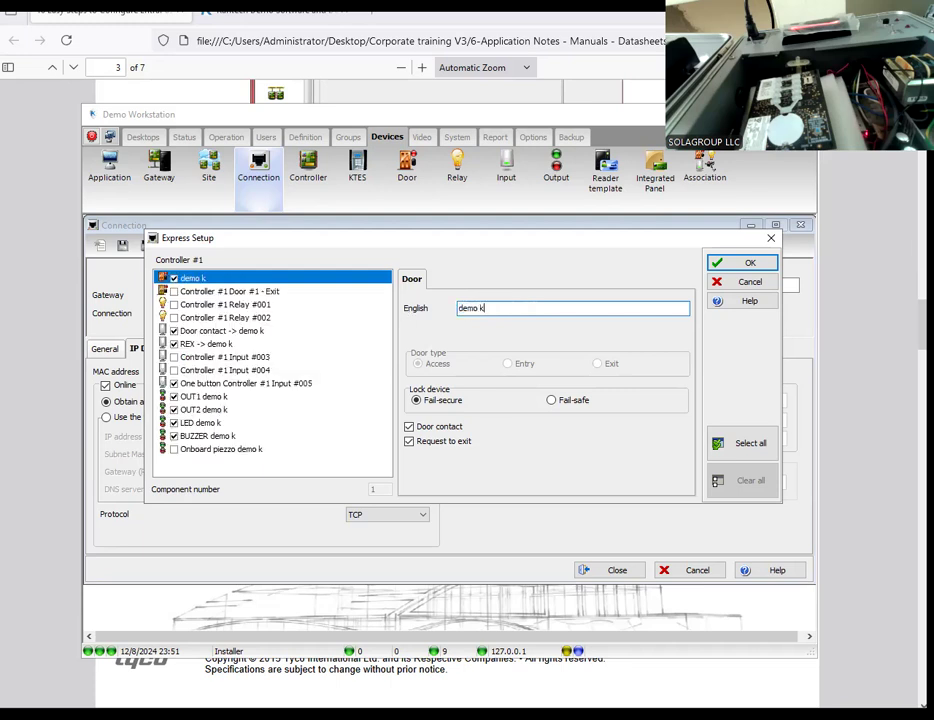
pyautogui.press('BackSpace')
pyautogui.write('main entrai')
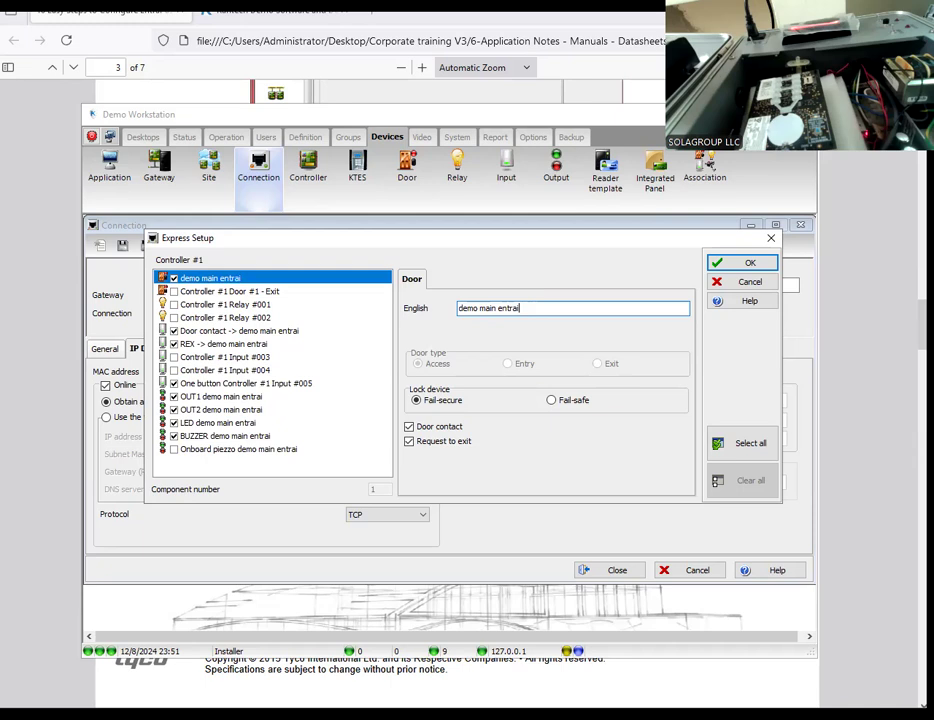
pyautogui.press('BackSpace')
pyautogui.write('nce')
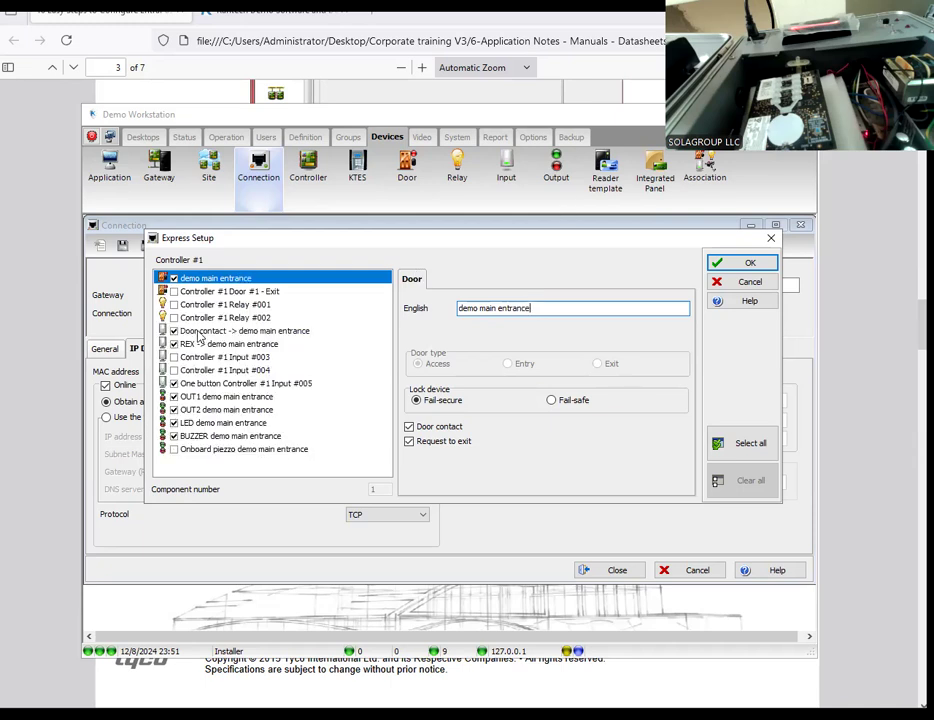
# Step: Review the door, door contact, REX and output settings, accept the Express Setup and close the Connection window
pyautogui.click(268, 335)
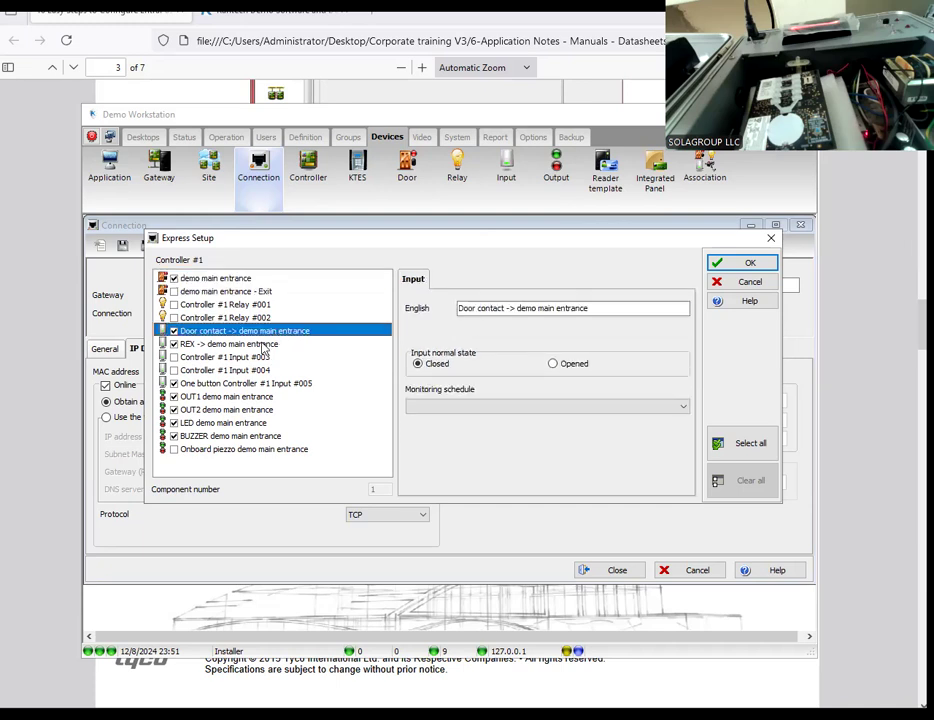
pyautogui.click(267, 346)
pyautogui.click(249, 398)
pyautogui.click(250, 410)
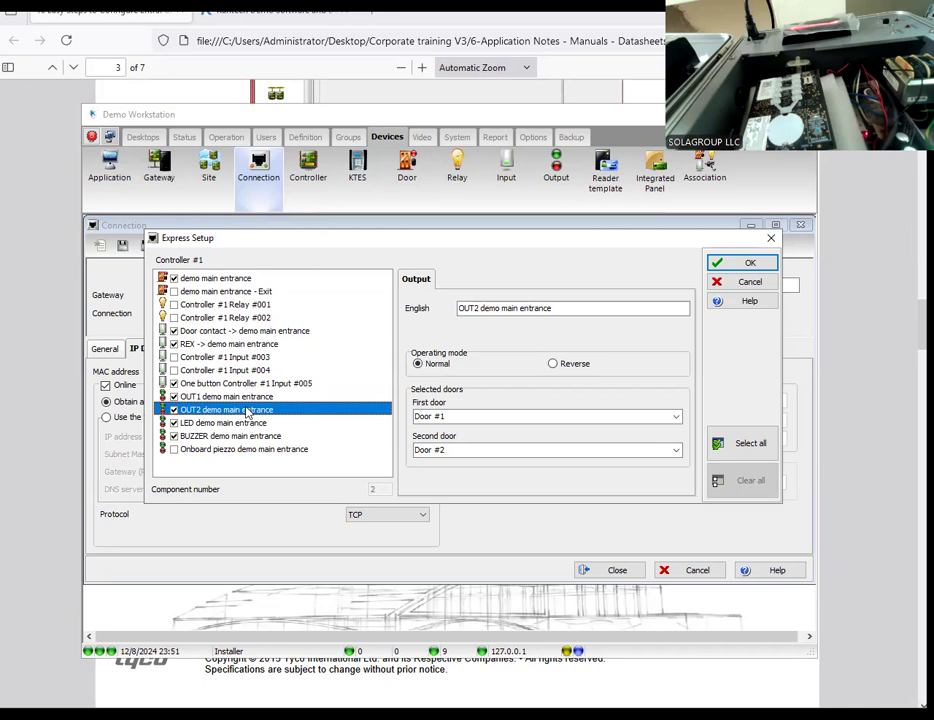
pyautogui.click(230, 280)
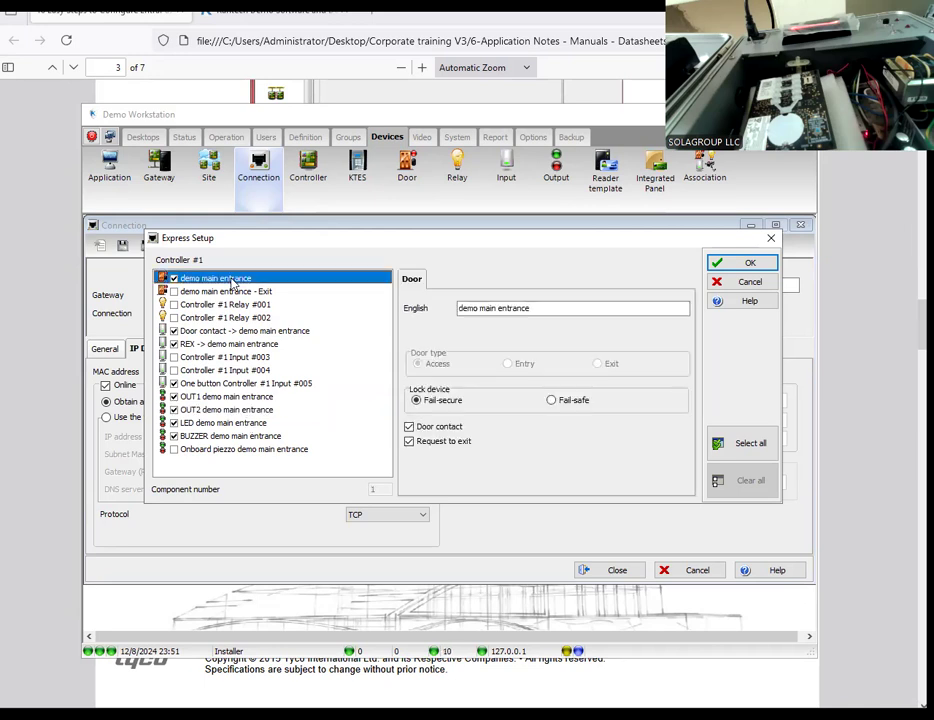
pyautogui.click(246, 345)
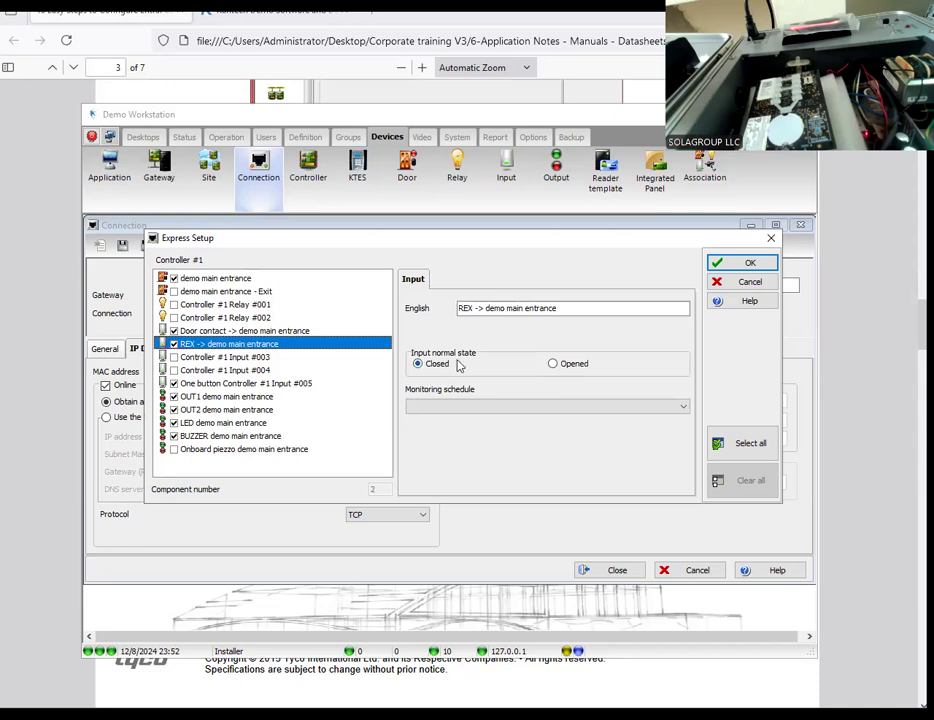
pyautogui.click(190, 279)
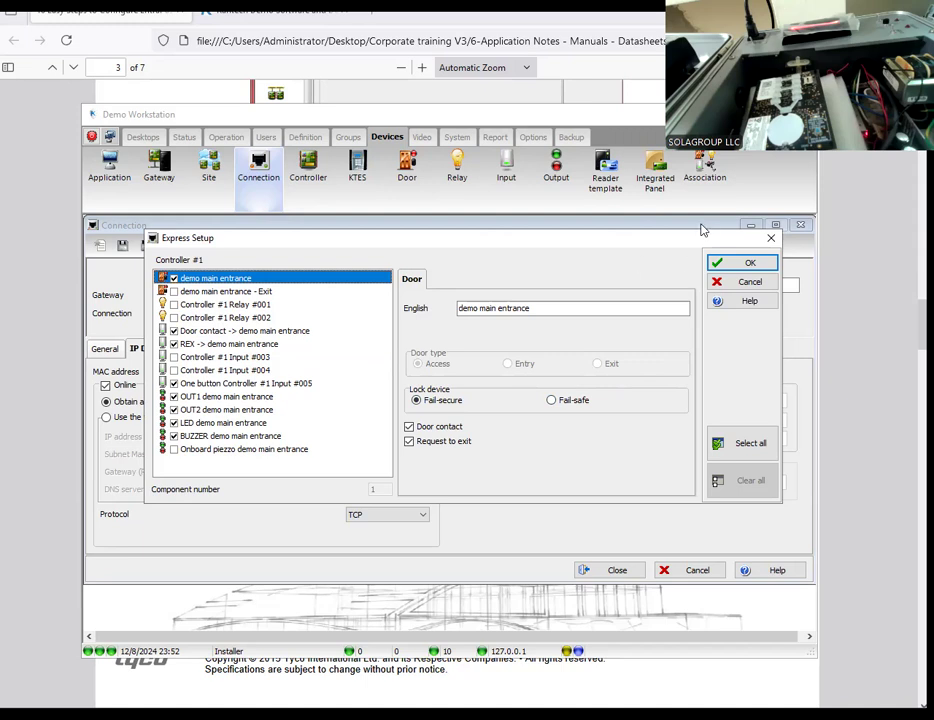
pyautogui.click(742, 263)
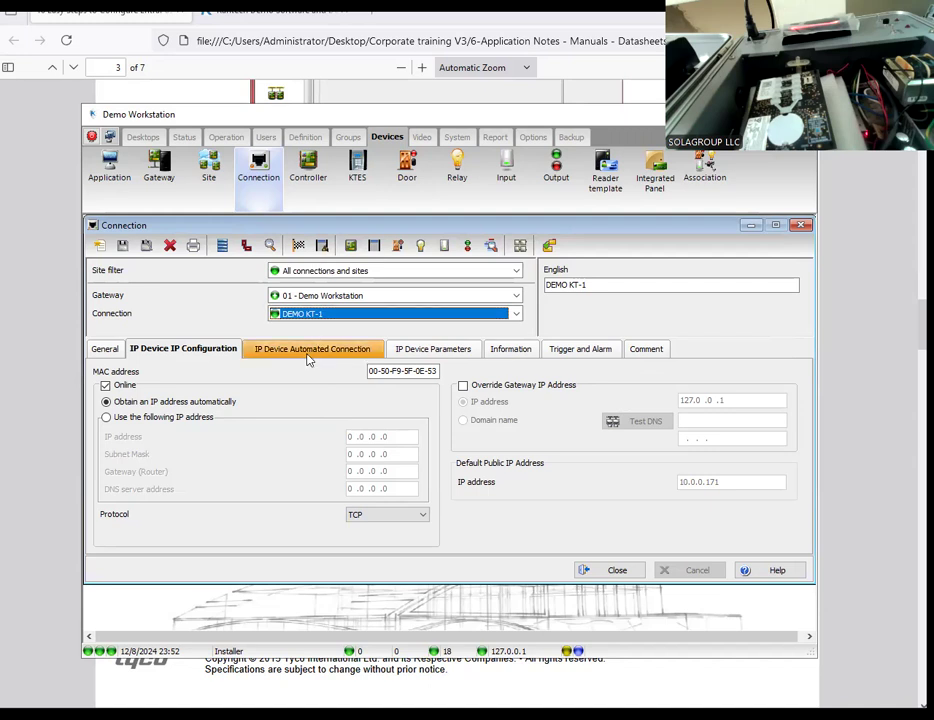
pyautogui.click(581, 572)
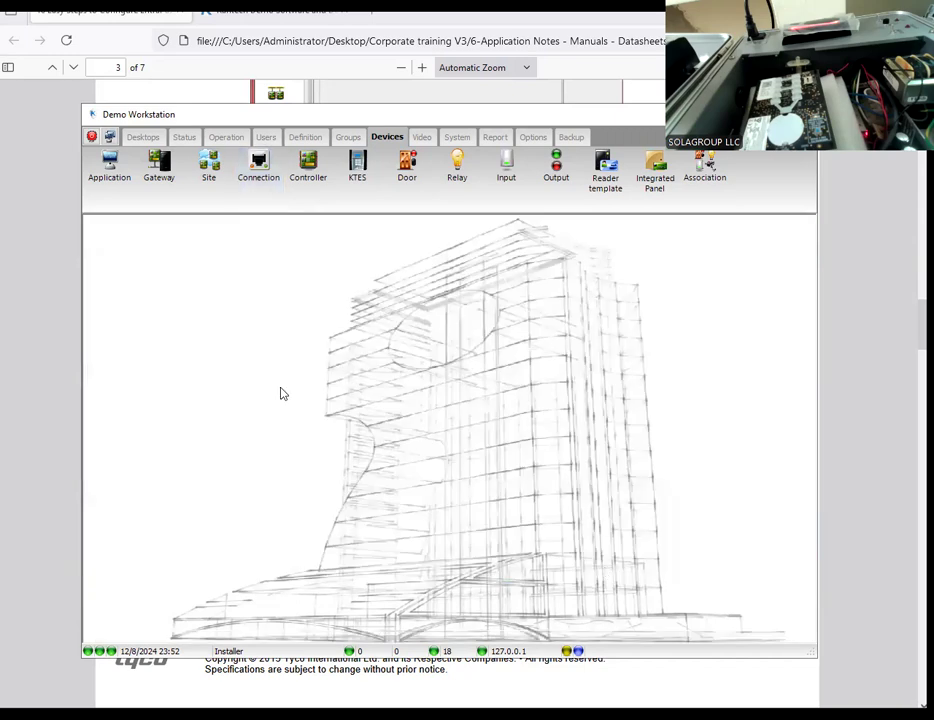
# Step: Switch to the application note in the browser and read on through the controller configuration, communication status and schedule sections
pyautogui.click(198, 682)
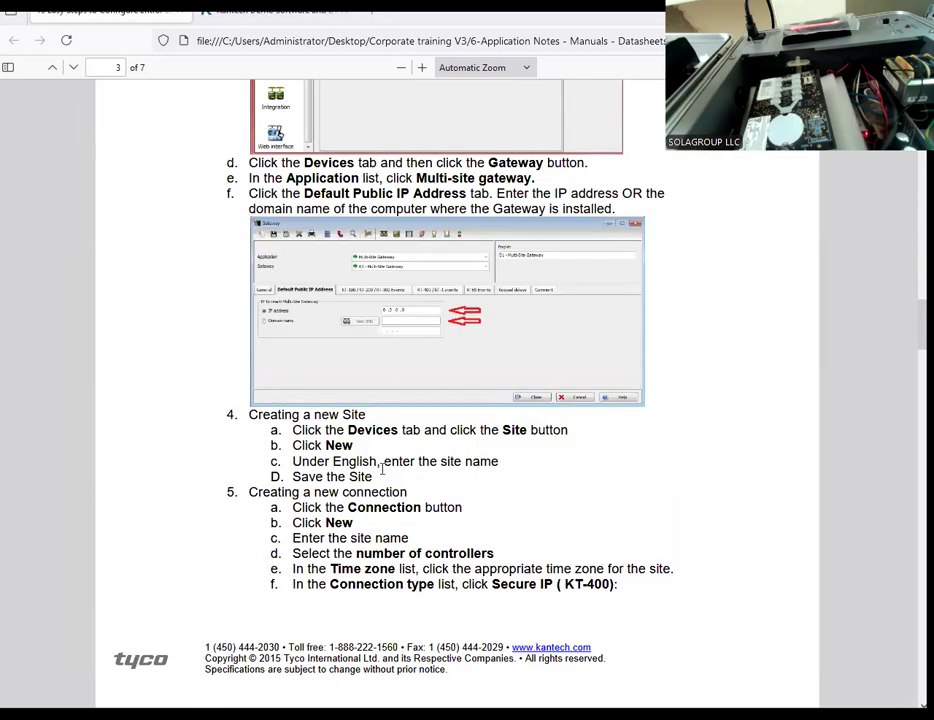
pyautogui.scroll(-5, 380, 480)
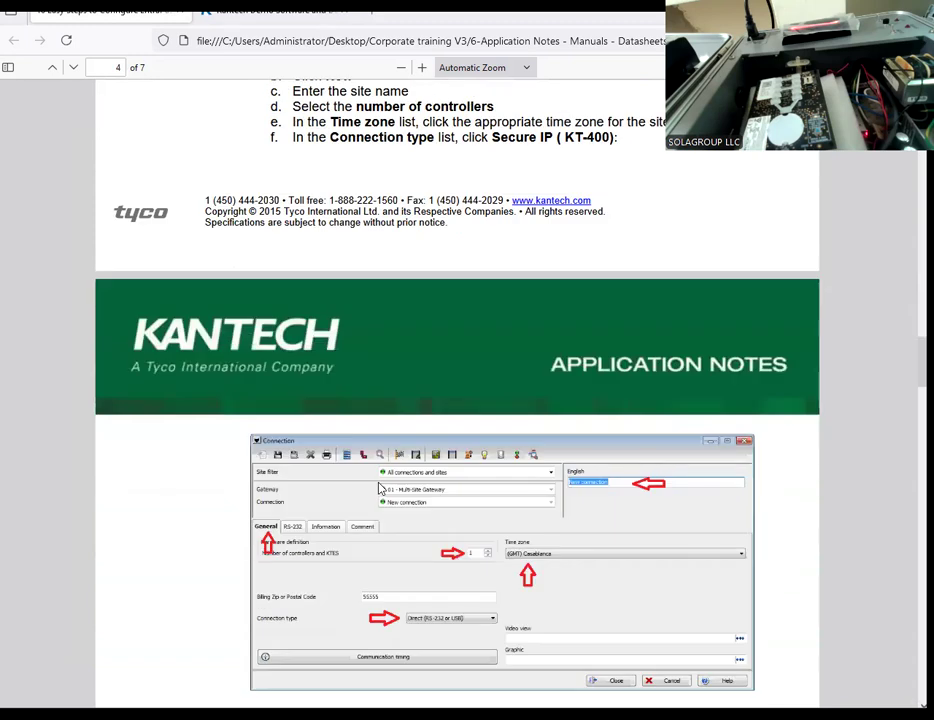
pyautogui.scroll(-1, 380, 488)
pyautogui.scroll(-4, 360, 455)
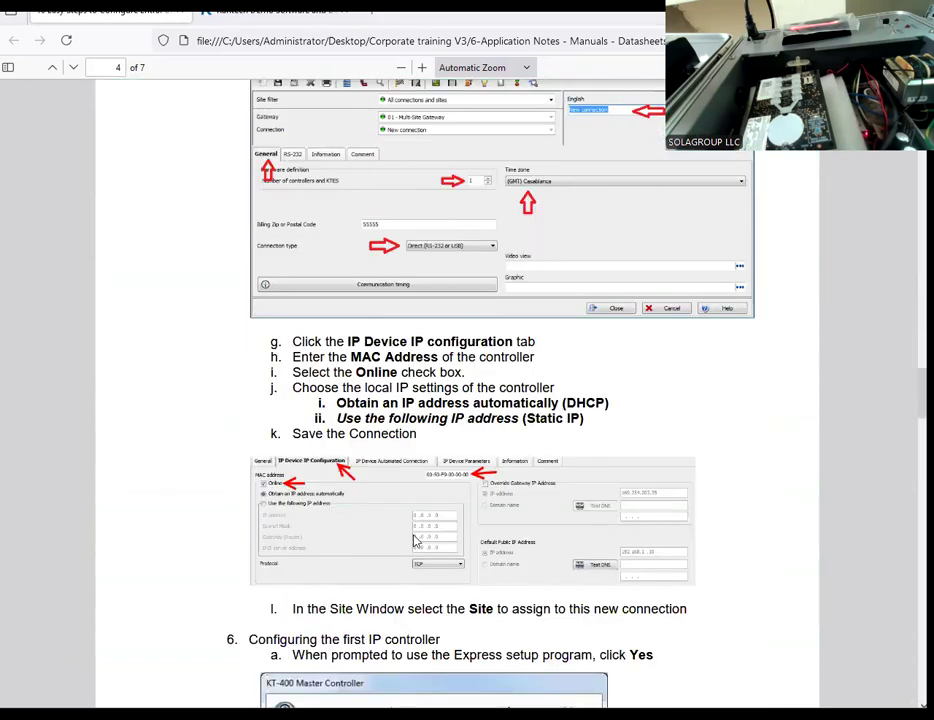
pyautogui.scroll(-2, 365, 470)
pyautogui.scroll(-8, 468, 566)
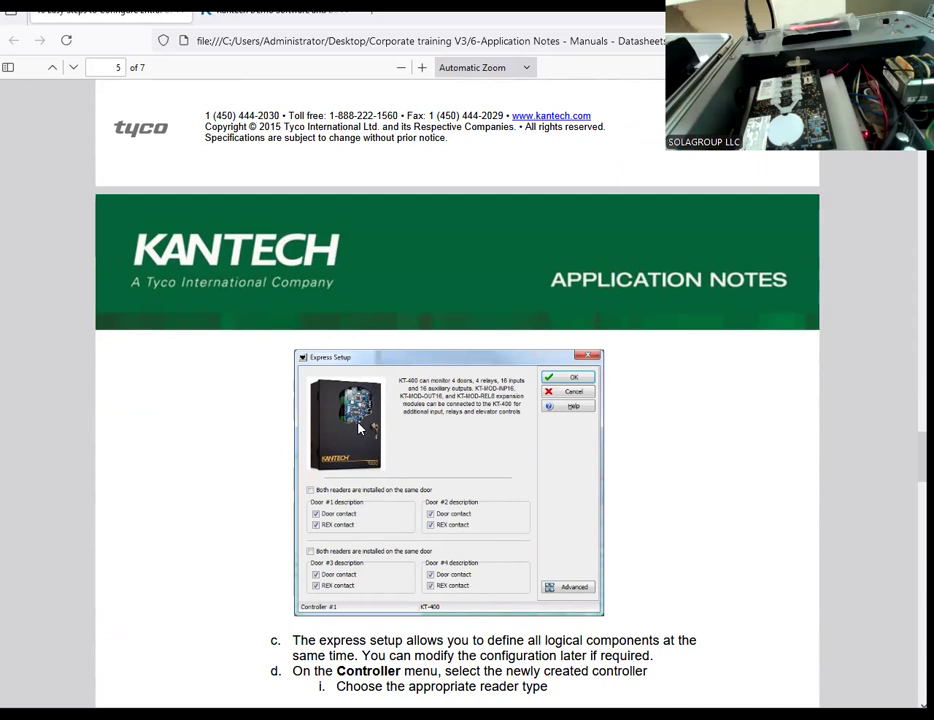
pyautogui.scroll(-3, 360, 428)
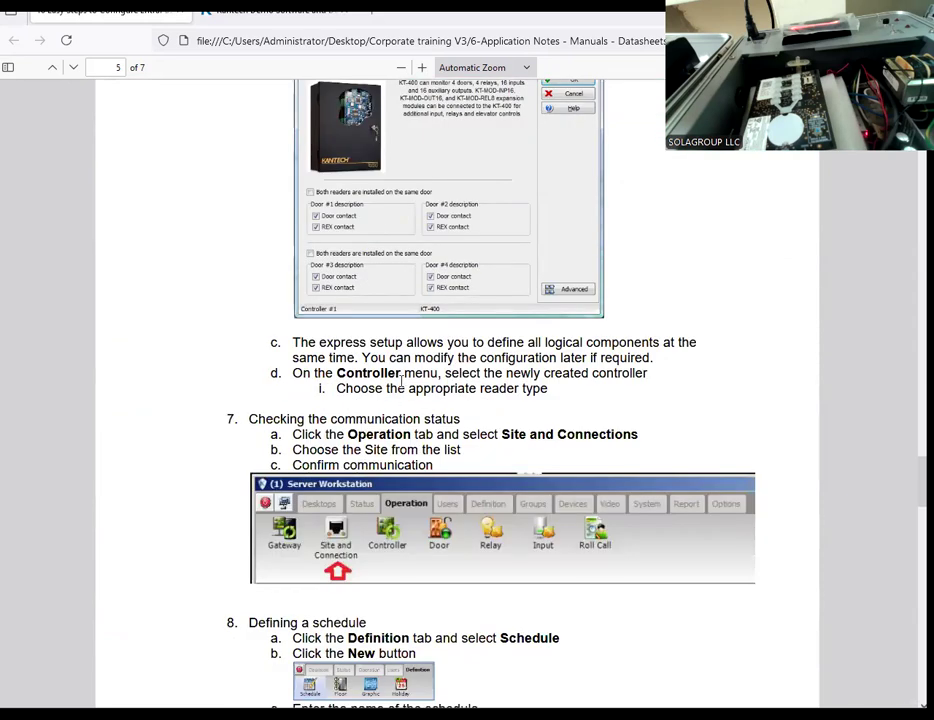
pyautogui.scroll(-2, 423, 345)
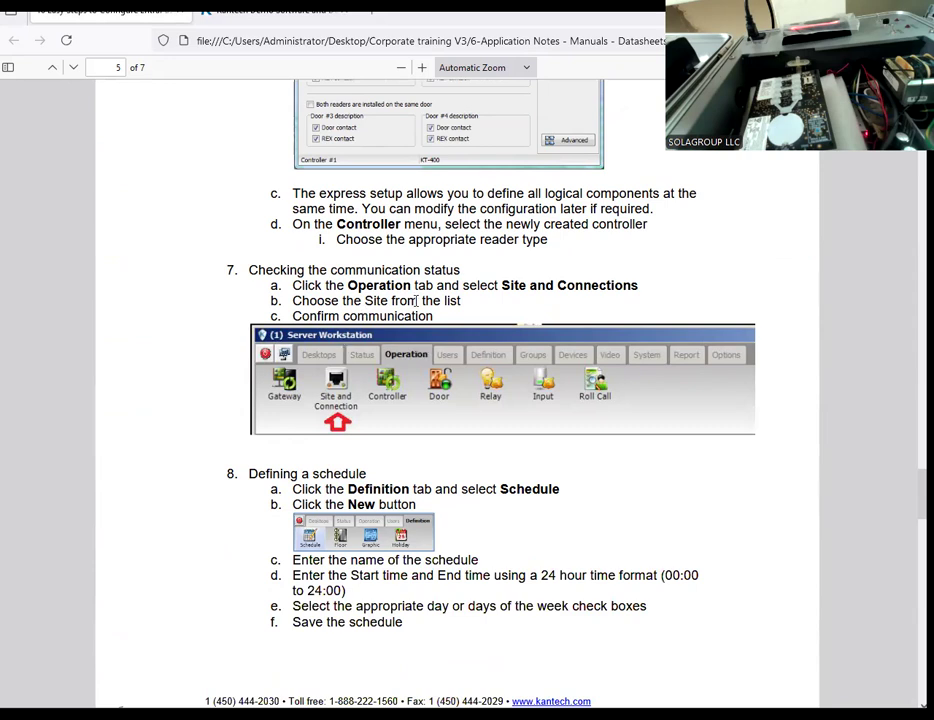
# Step: Switch back to EntraPass and check the communication status of the demo GTISECURITY site's connections
pyautogui.hotkey('alt', 'Tab')
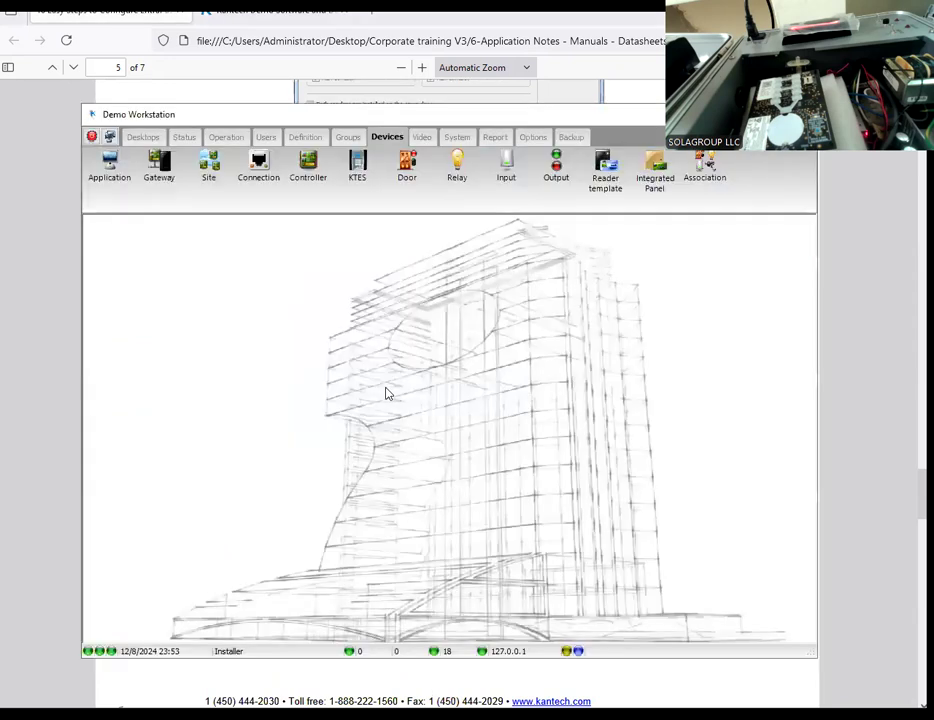
pyautogui.click(224, 138)
pyautogui.click(159, 168)
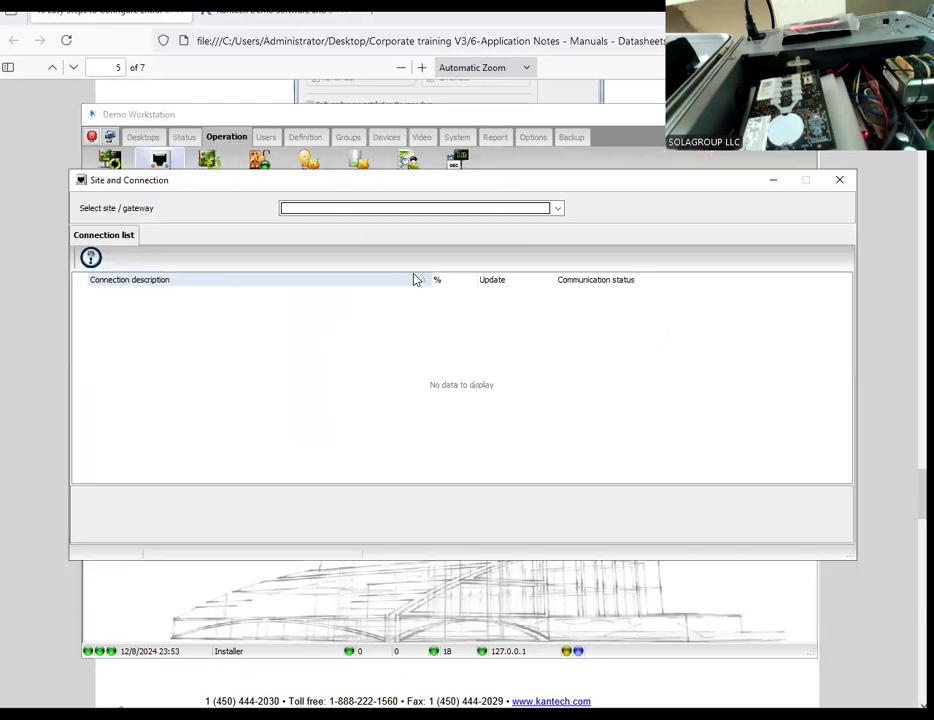
pyautogui.click(392, 208)
pyautogui.click(368, 236)
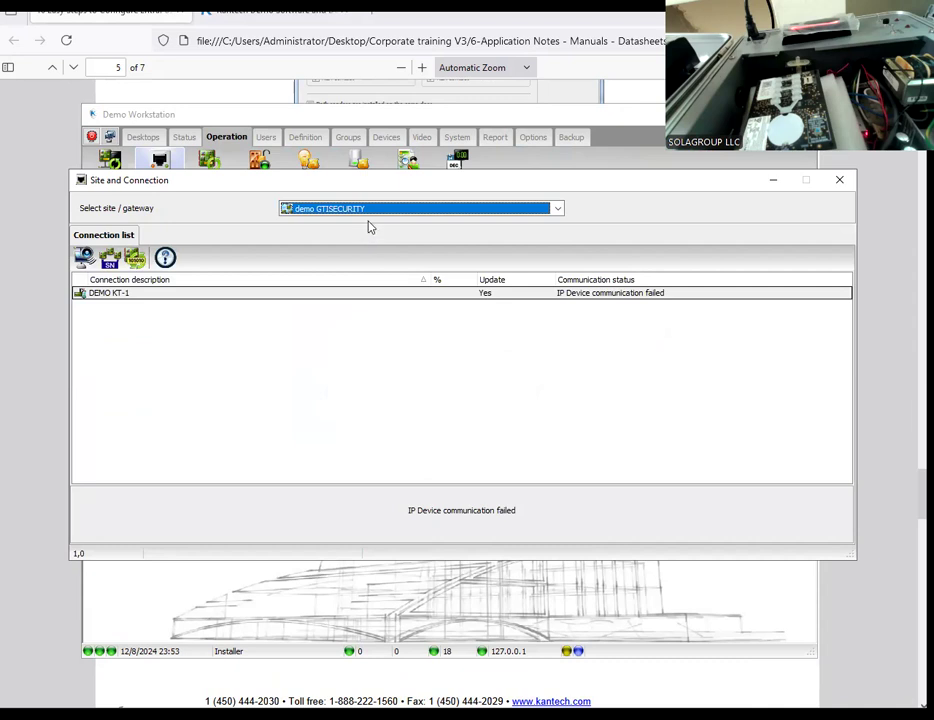
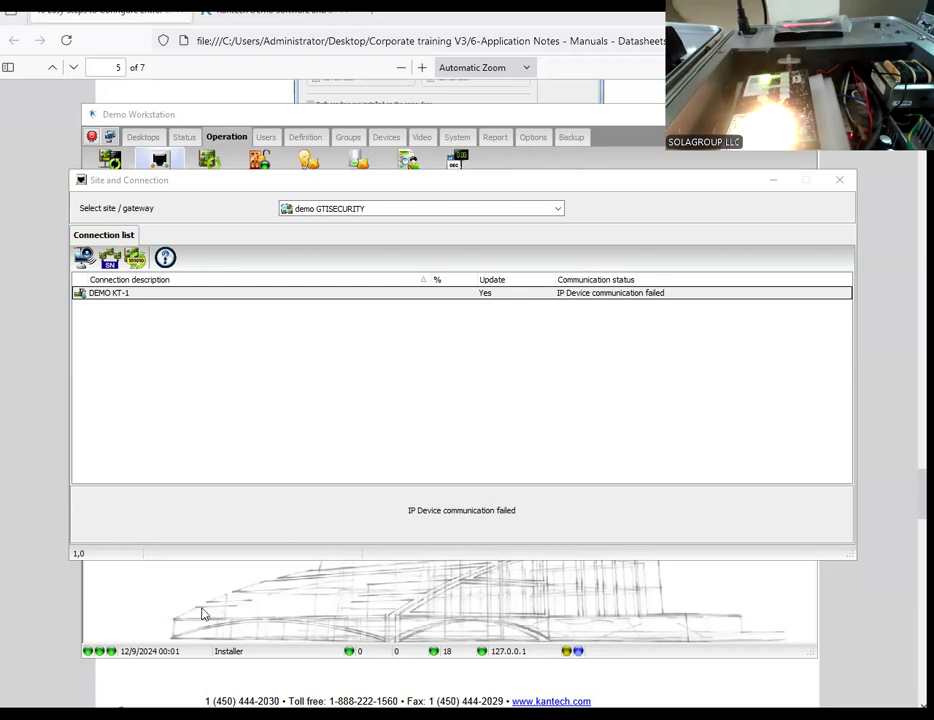
# Step: Switch to the application note's browser window, open a new tab and load the KT-1 web page at 10.0.0.103
pyautogui.moveTo(300, 714)
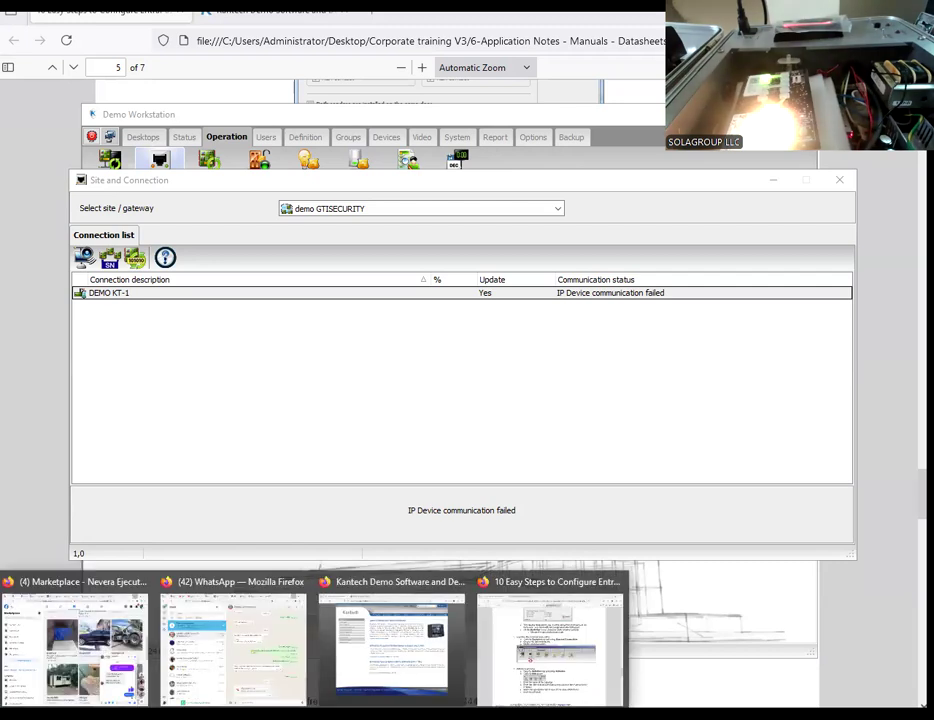
pyautogui.click(533, 651)
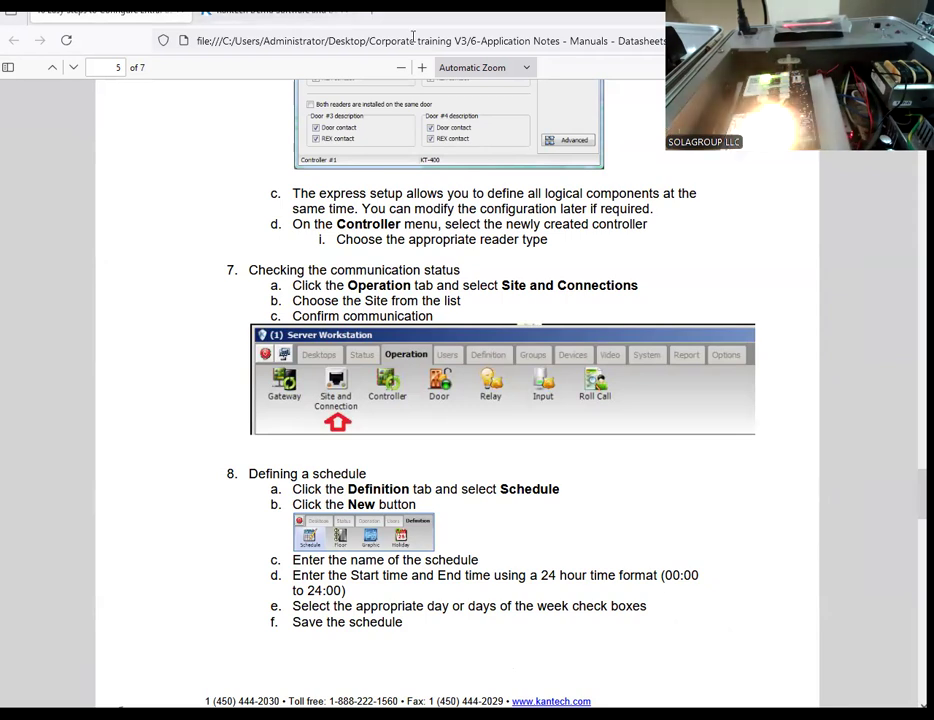
pyautogui.click(376, 20)
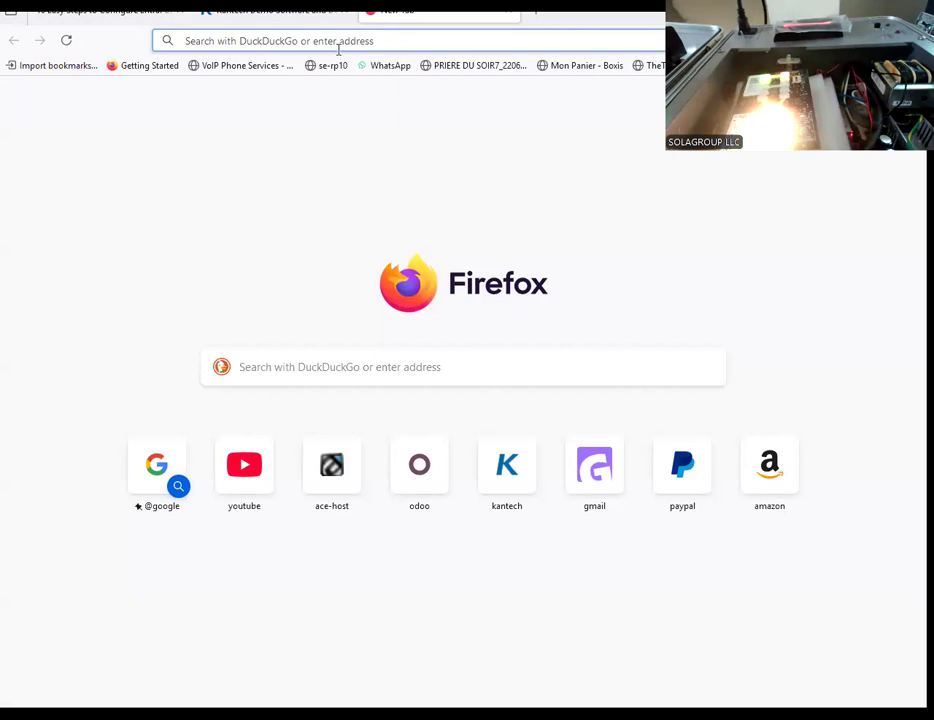
pyautogui.write('ht')
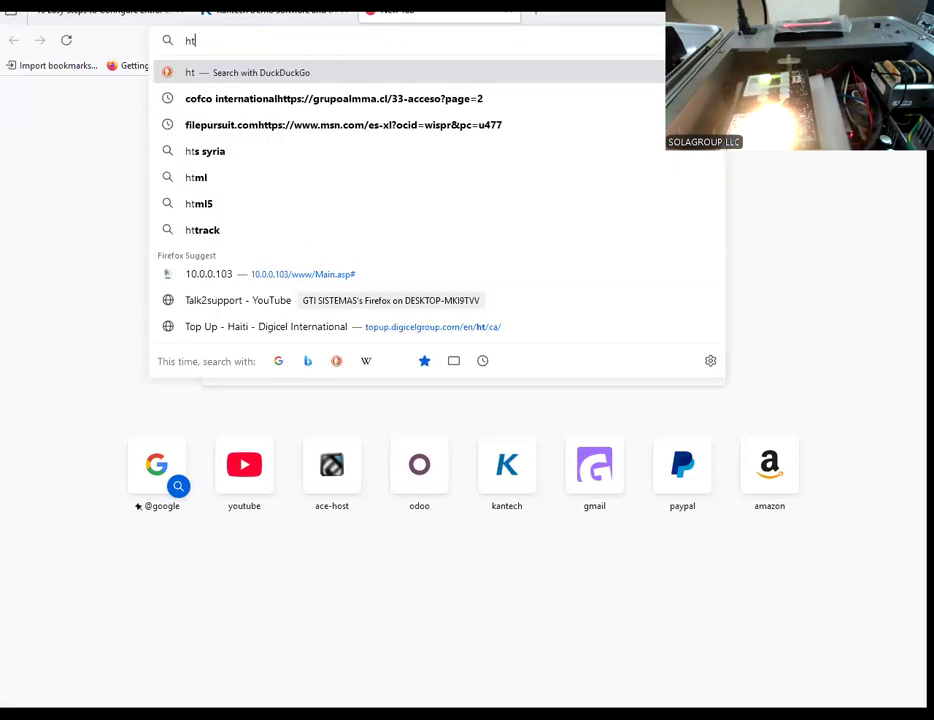
pyautogui.write('p')
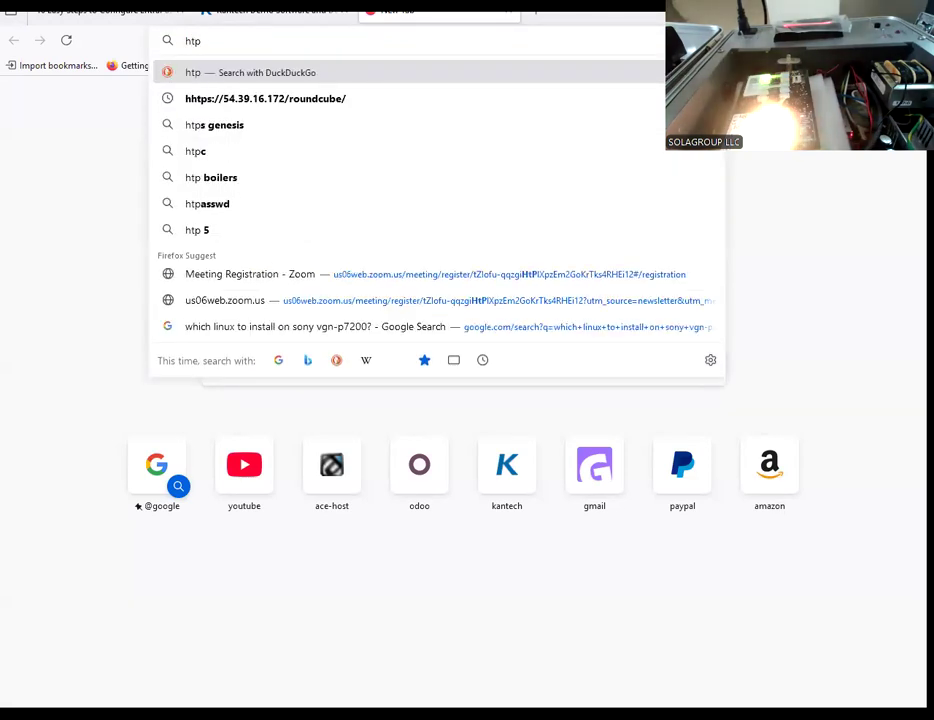
pyautogui.write('p')
pyautogui.press('BackSpace')
pyautogui.press('BackSpace')
pyautogui.write('tp')
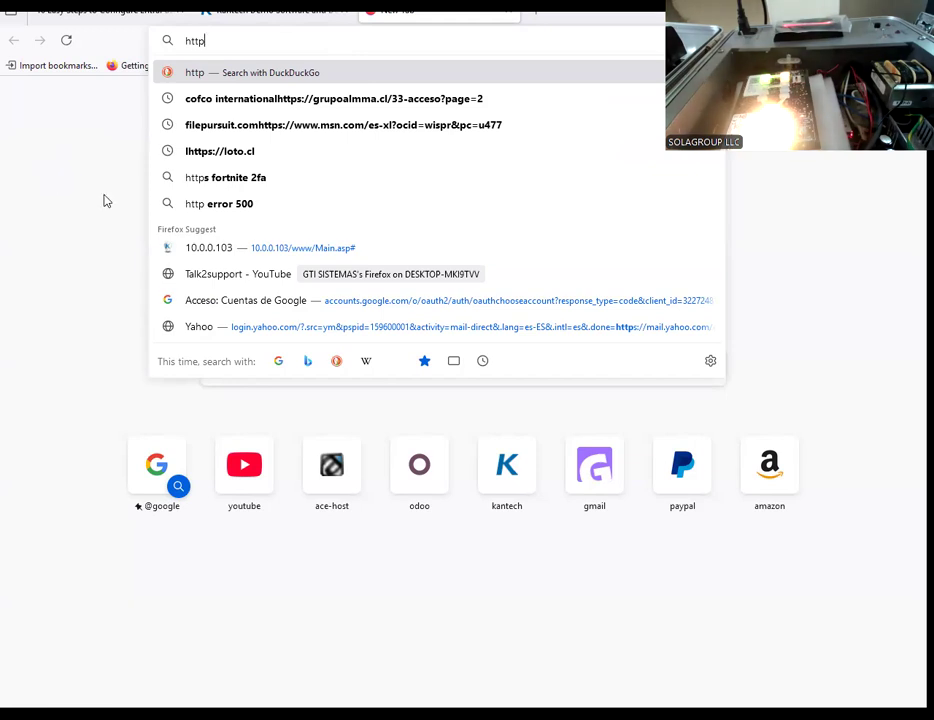
pyautogui.click(253, 252)
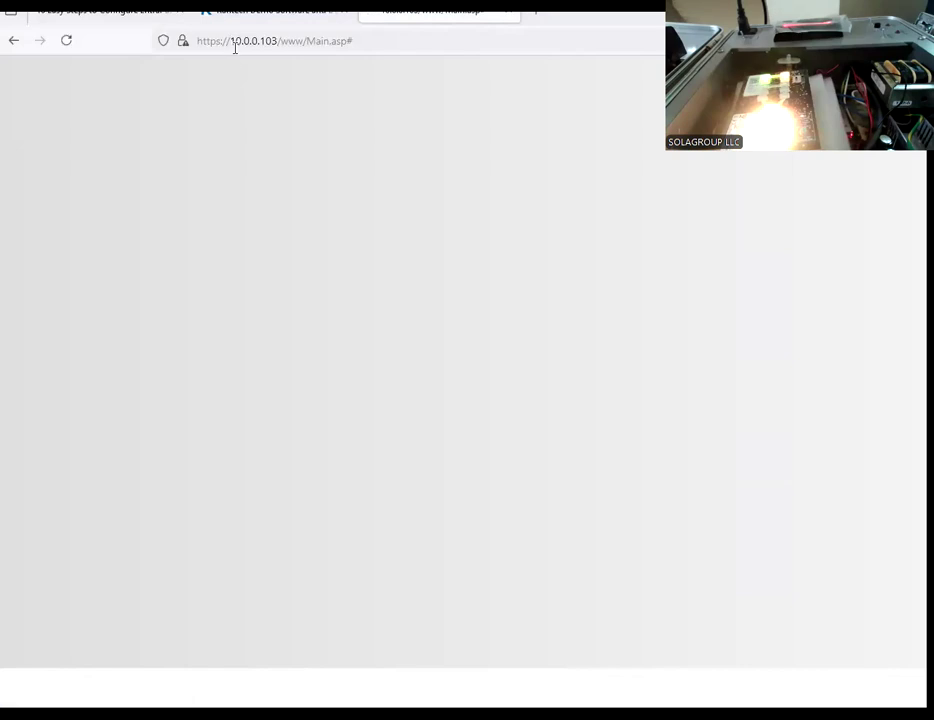
pyautogui.click(229, 39)
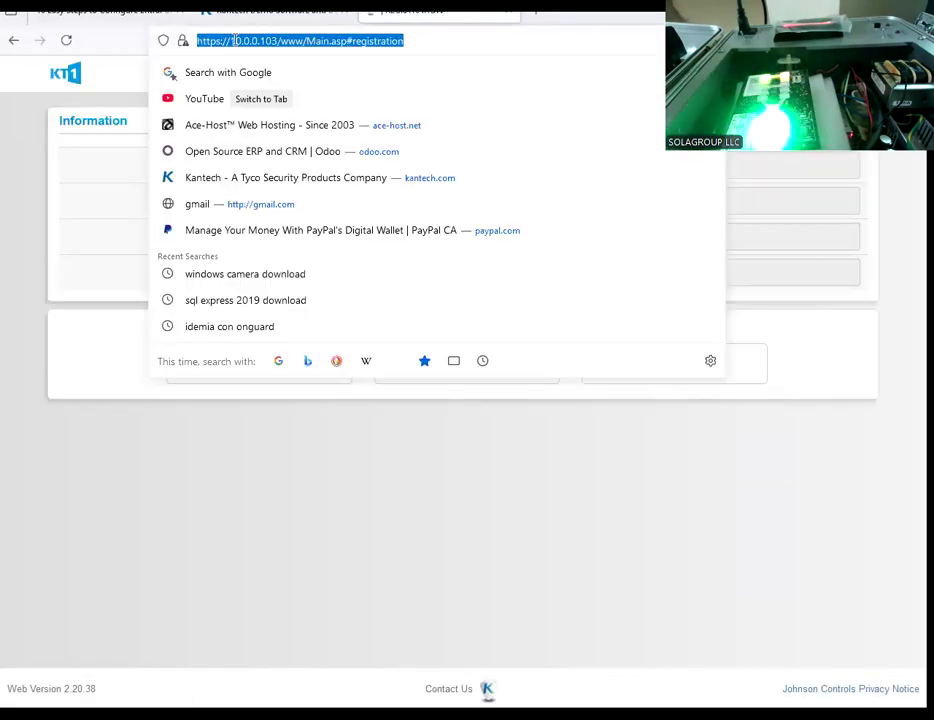
pyautogui.click(218, 40)
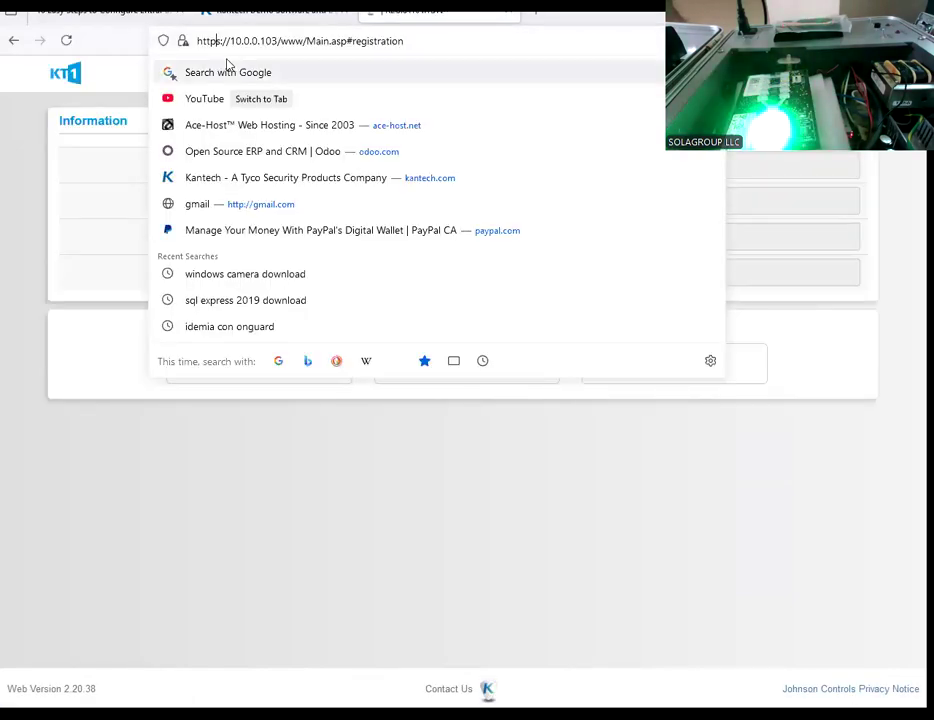
pyautogui.press('BackSpace')
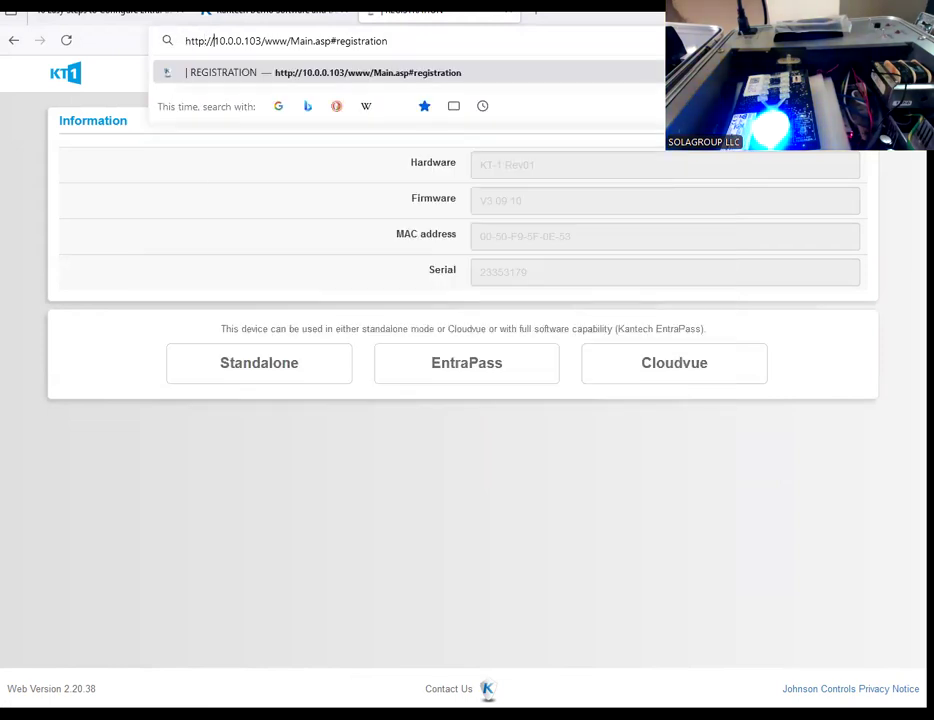
pyautogui.press('Delete')
pyautogui.press('Delete')
pyautogui.press('Delete')
pyautogui.press('Delete')
pyautogui.press('Delete')
pyautogui.press('Delete')
pyautogui.press('Delete')
pyautogui.press('Delete')
pyautogui.press('Delete')
pyautogui.press('Delete')
pyautogui.press('Delete')
pyautogui.press('Delete')
pyautogui.press('Delete')
pyautogui.press('Delete')
pyautogui.press('Delete')
pyautogui.press('Delete')
pyautogui.press('Delete')
pyautogui.press('Delete')
pyautogui.press('Delete')
pyautogui.press('Delete')
pyautogui.press('Delete')
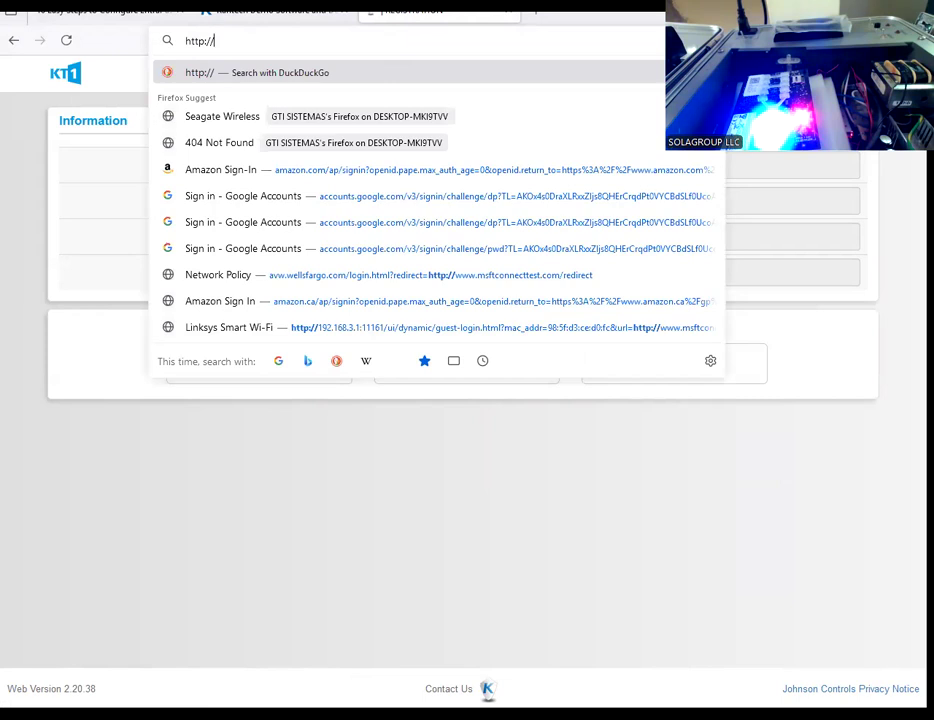
pyautogui.write('KT')
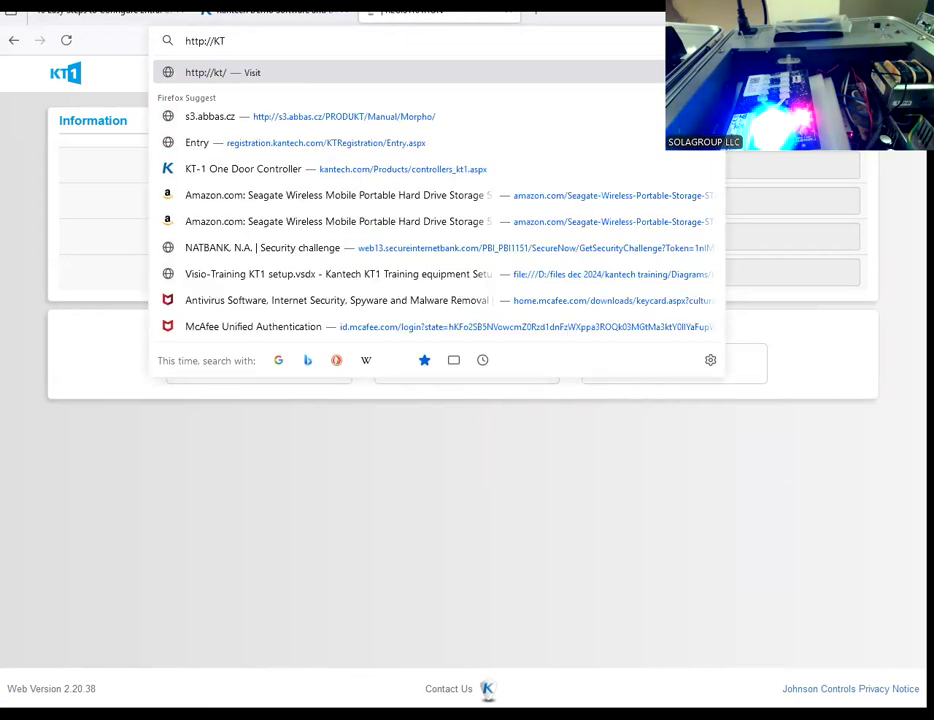
pyautogui.write('-')
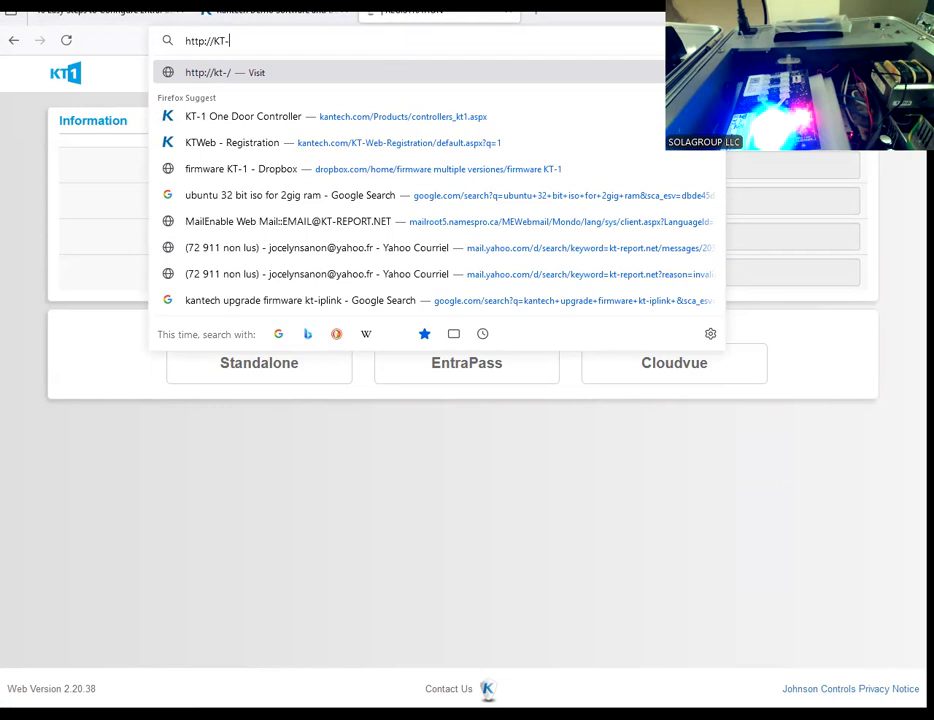
pyautogui.write('5')
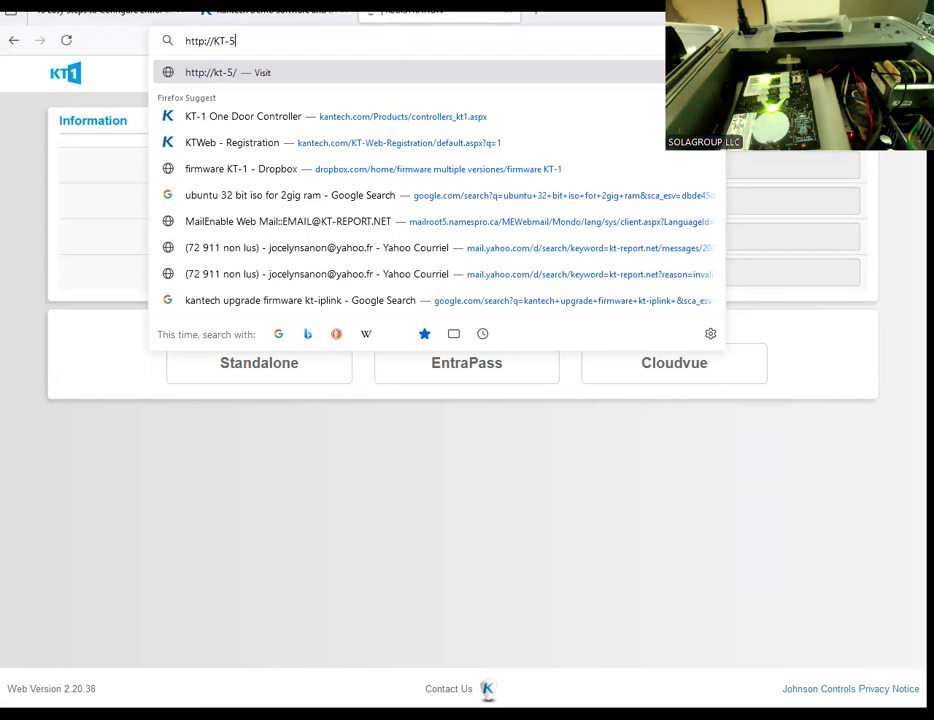
pyautogui.write('F')
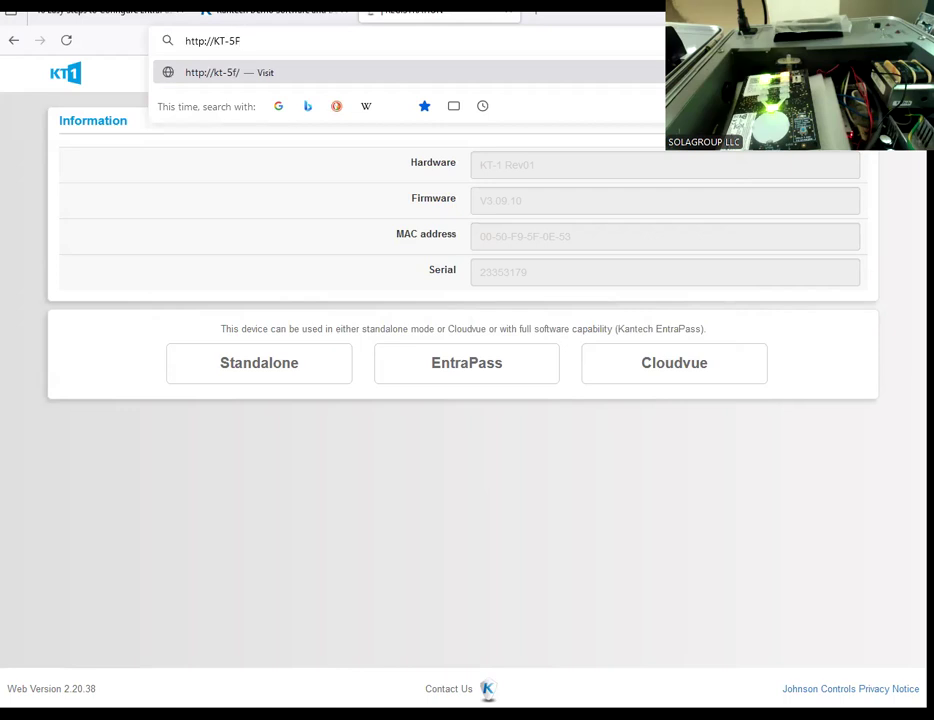
pyautogui.write('-')
pyautogui.write('0')
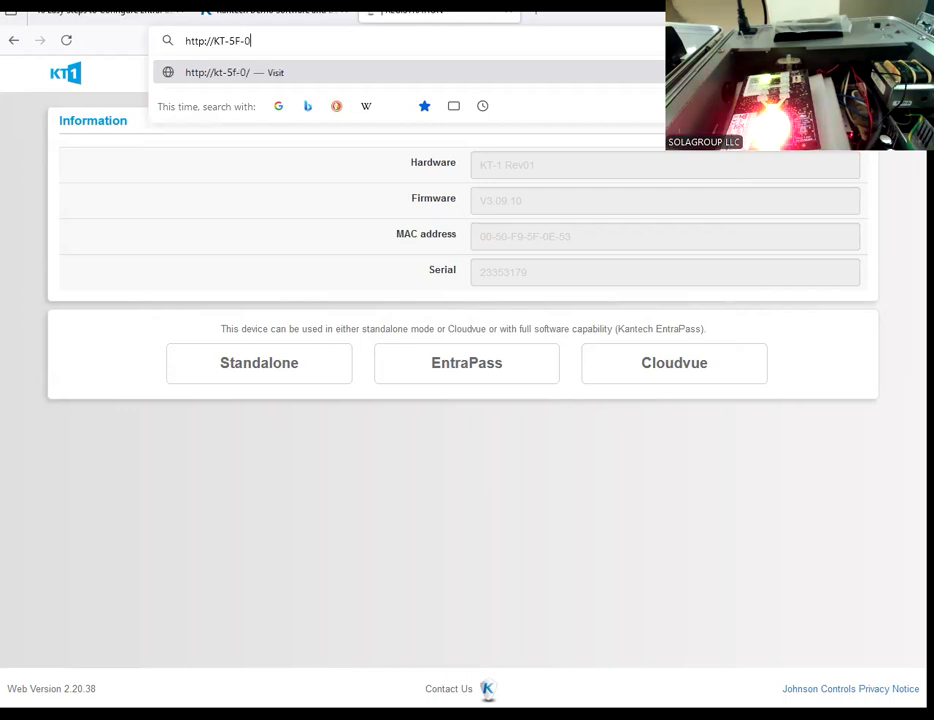
pyautogui.write('E-53')
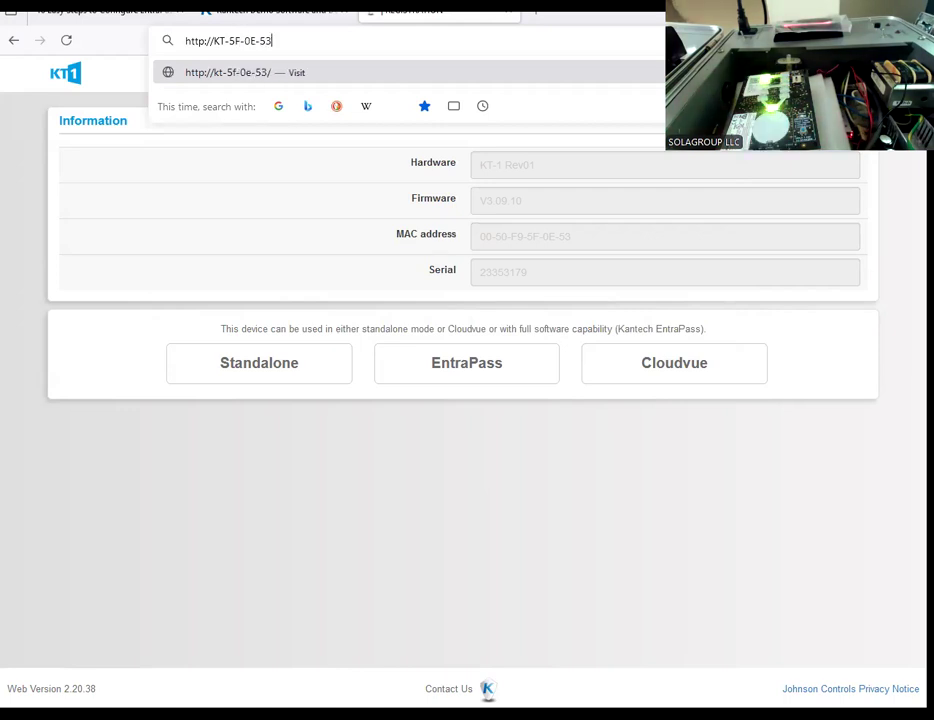
pyautogui.press('Return')
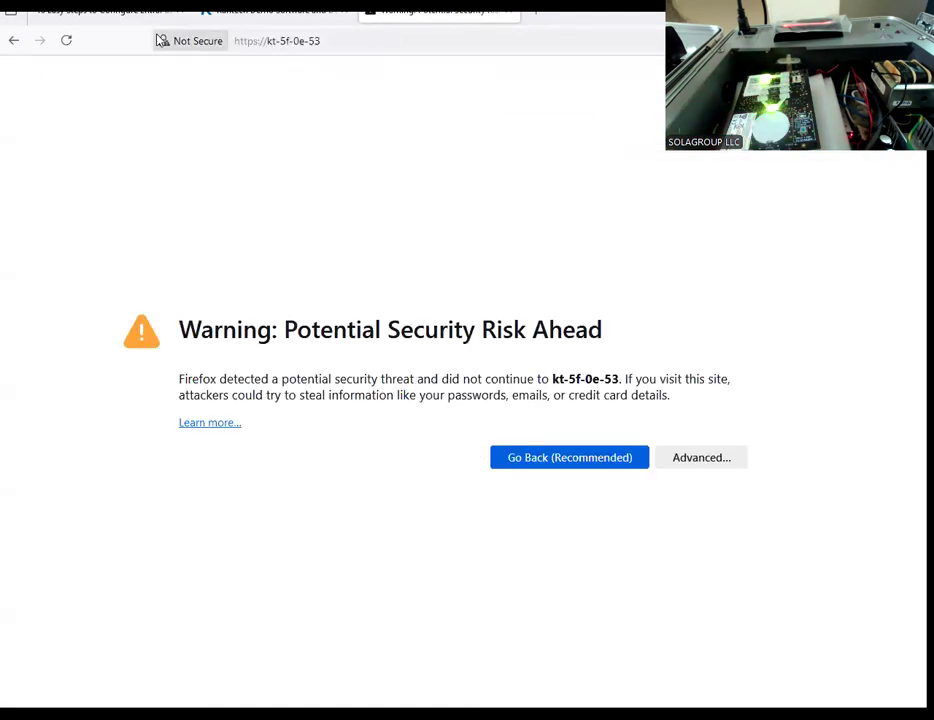
pyautogui.click(705, 463)
# Step: Review the controller information, EntraPass gateway and IP configuration settings on the KT-1 page
pyautogui.scroll(-1, 475, 516)
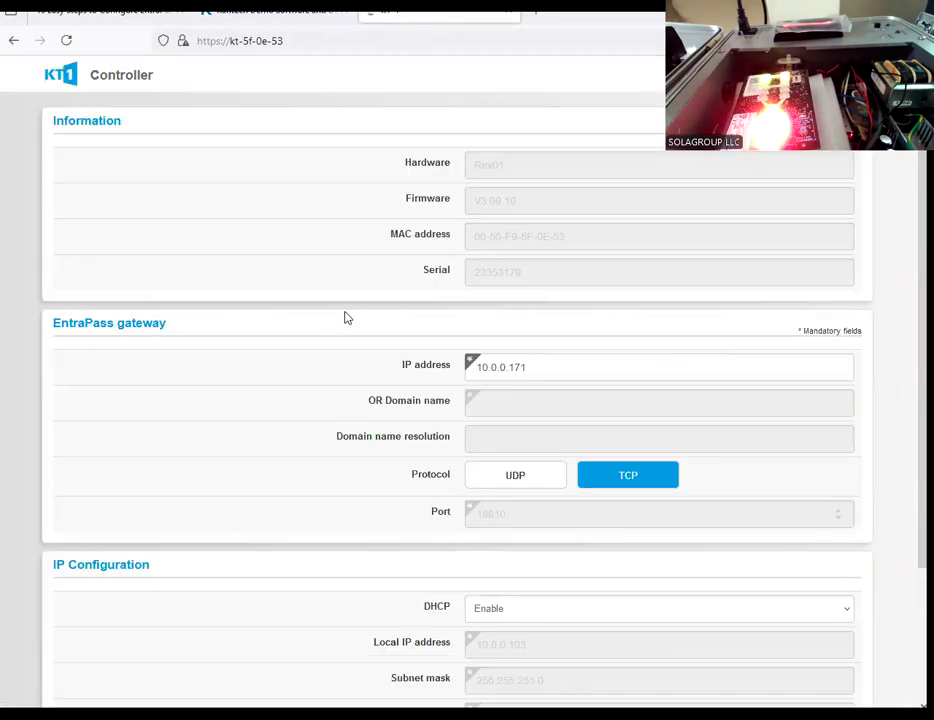
pyautogui.scroll(-3, 350, 314)
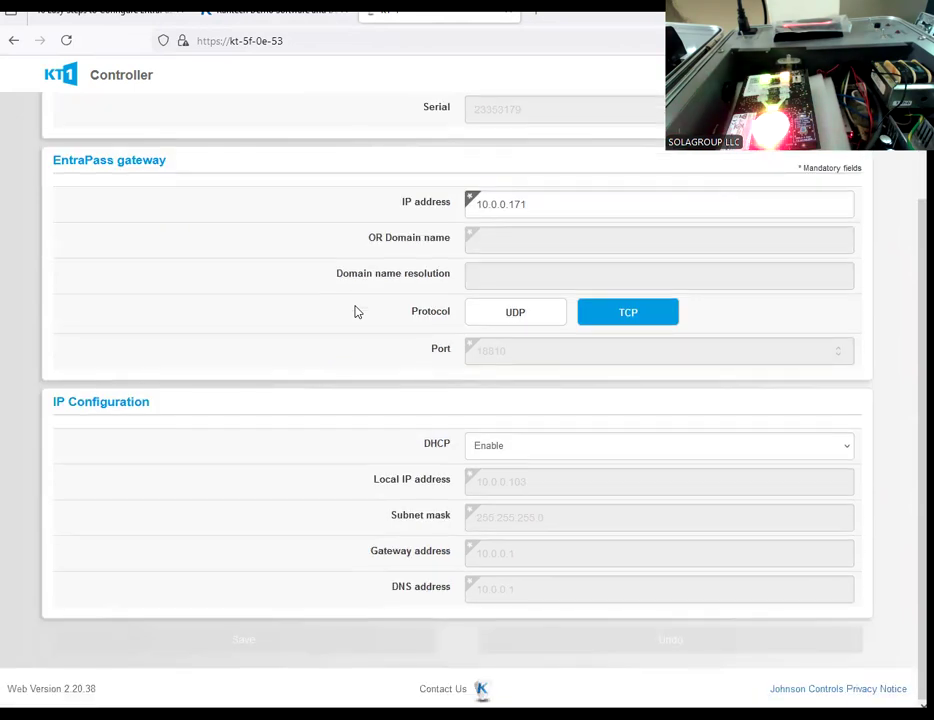
pyautogui.scroll(3, 356, 312)
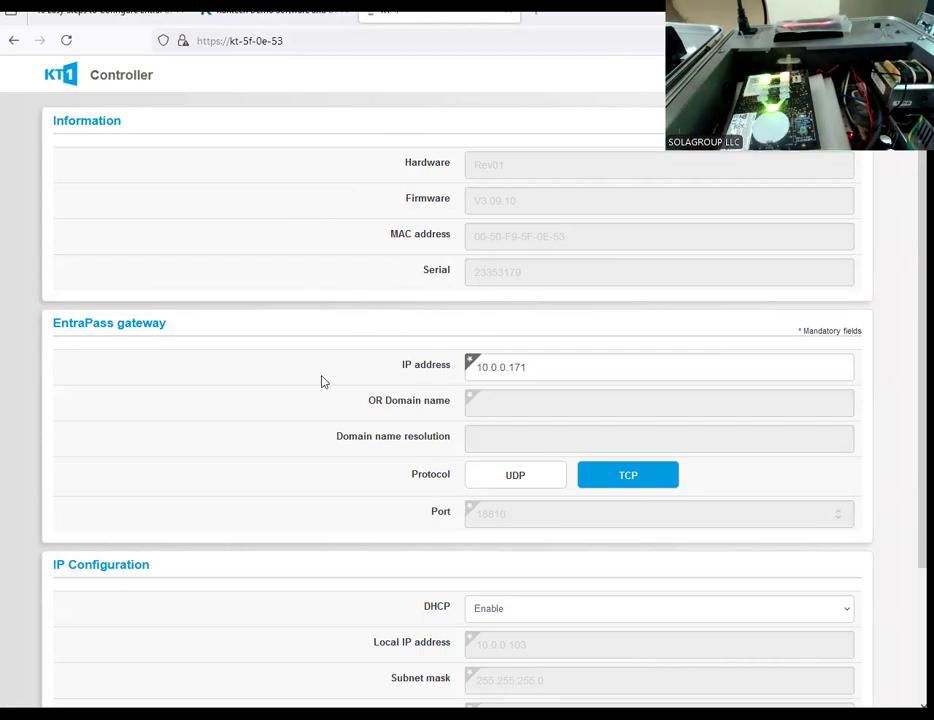
pyautogui.scroll(-3, 323, 380)
pyautogui.scroll(3, 323, 380)
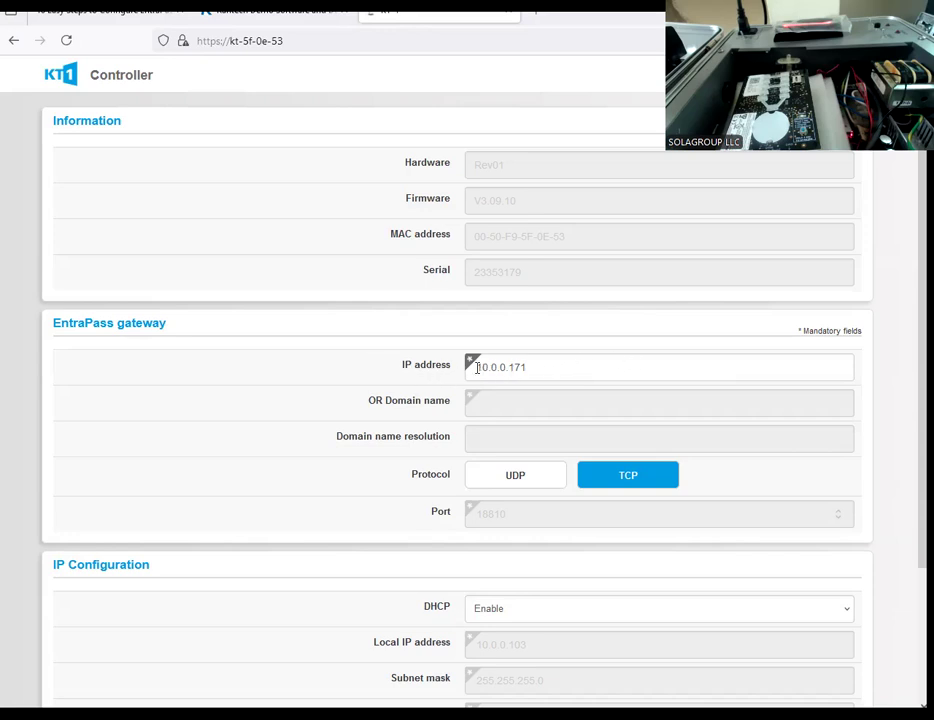
pyautogui.scroll(-2, 530, 410)
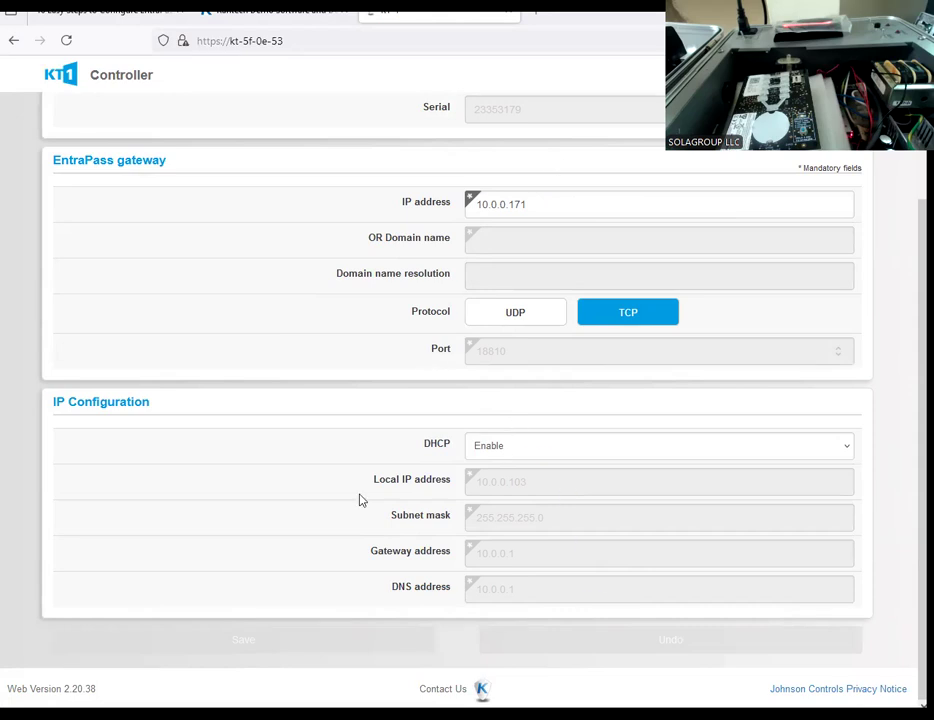
# Step: Switch back to EntraPass, check the DEMO KT-1 communication status, close the Site and Connection window and maximize the workstation
pyautogui.hotkey('alt', 'Tab')
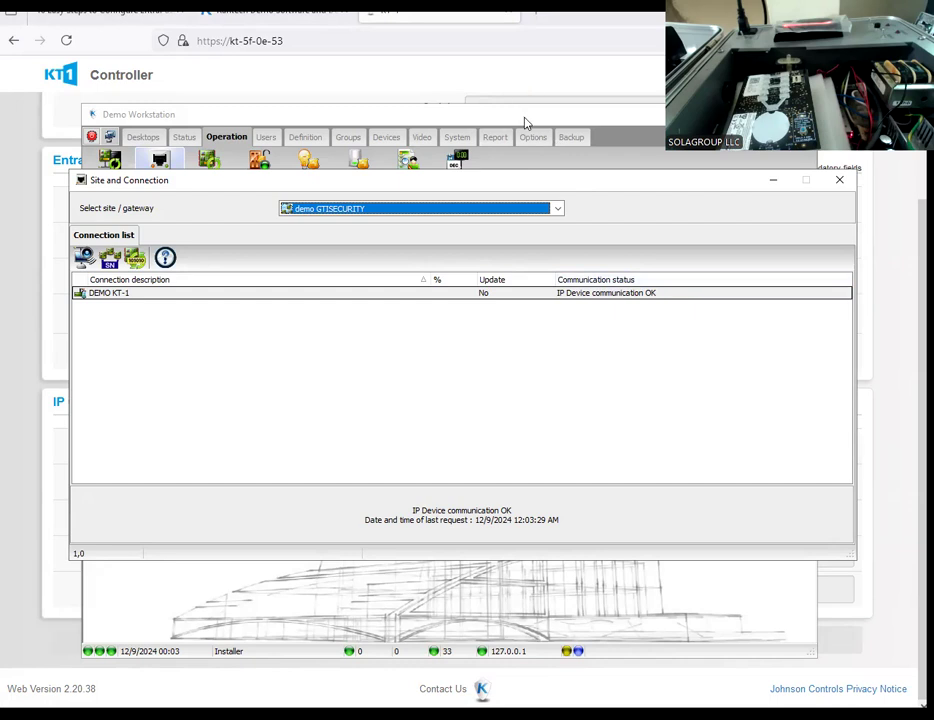
pyautogui.moveTo(524, 122); pyautogui.dragTo(534, 265)
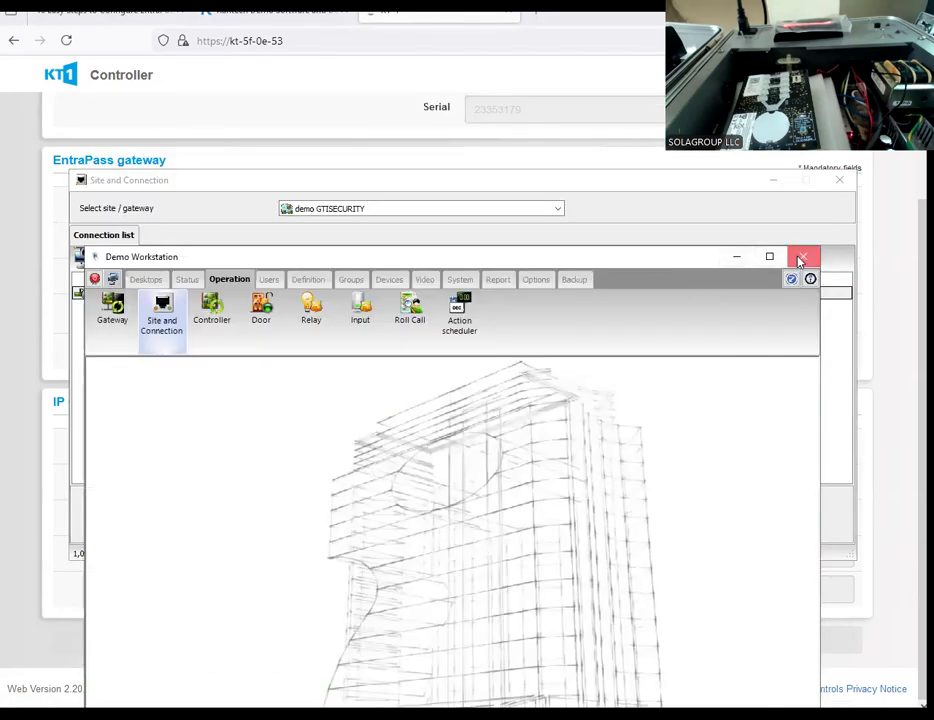
pyautogui.click(800, 260)
pyautogui.click(527, 386)
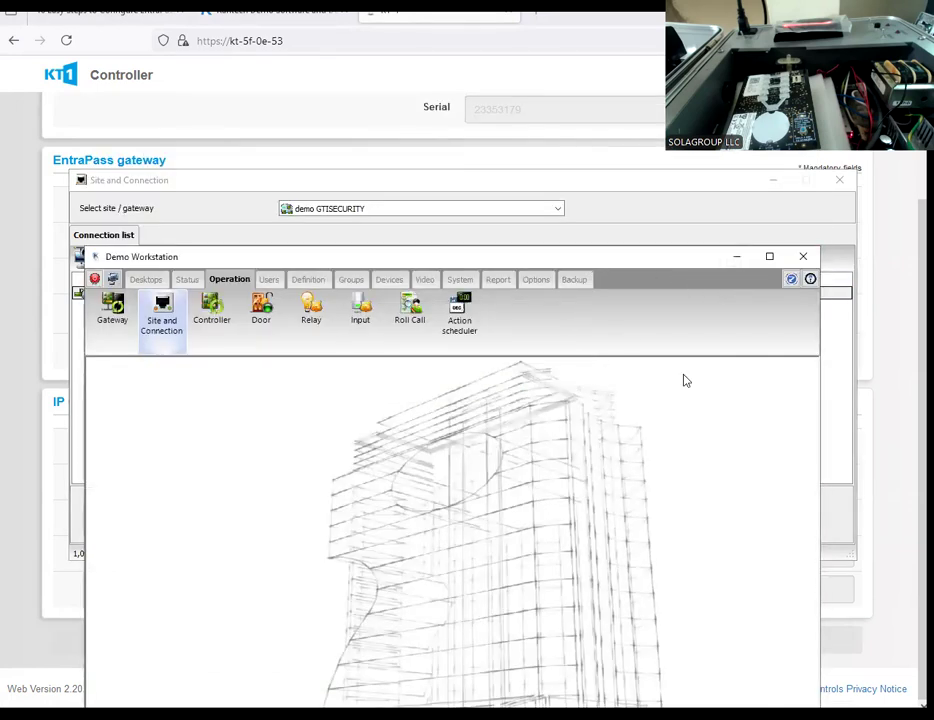
pyautogui.click(589, 186)
pyautogui.moveTo(589, 186); pyautogui.dragTo(565, 318)
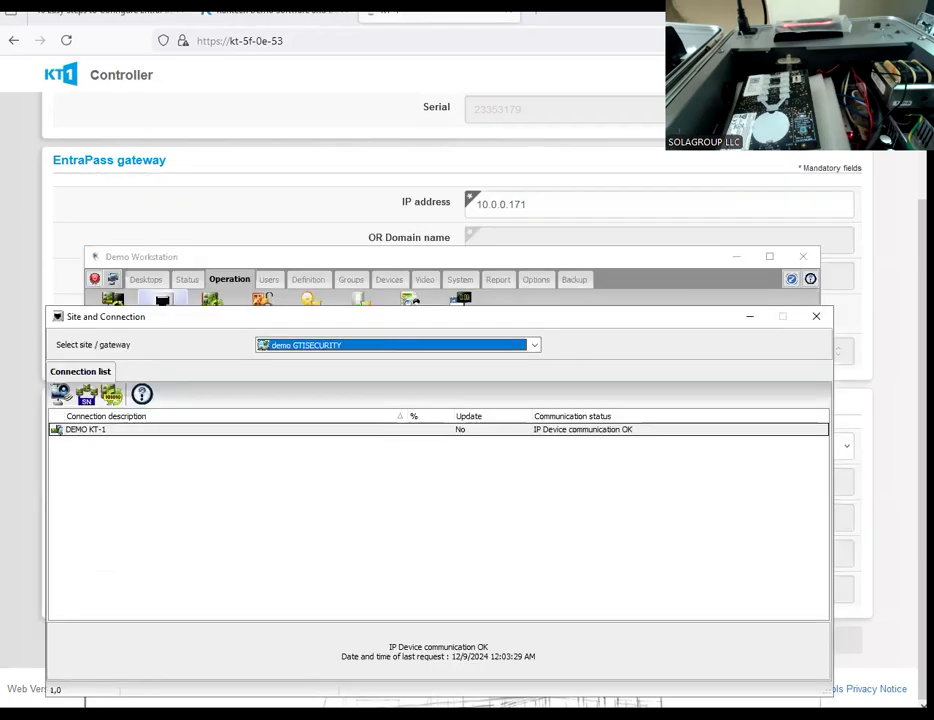
pyautogui.click(817, 317)
pyautogui.click(771, 256)
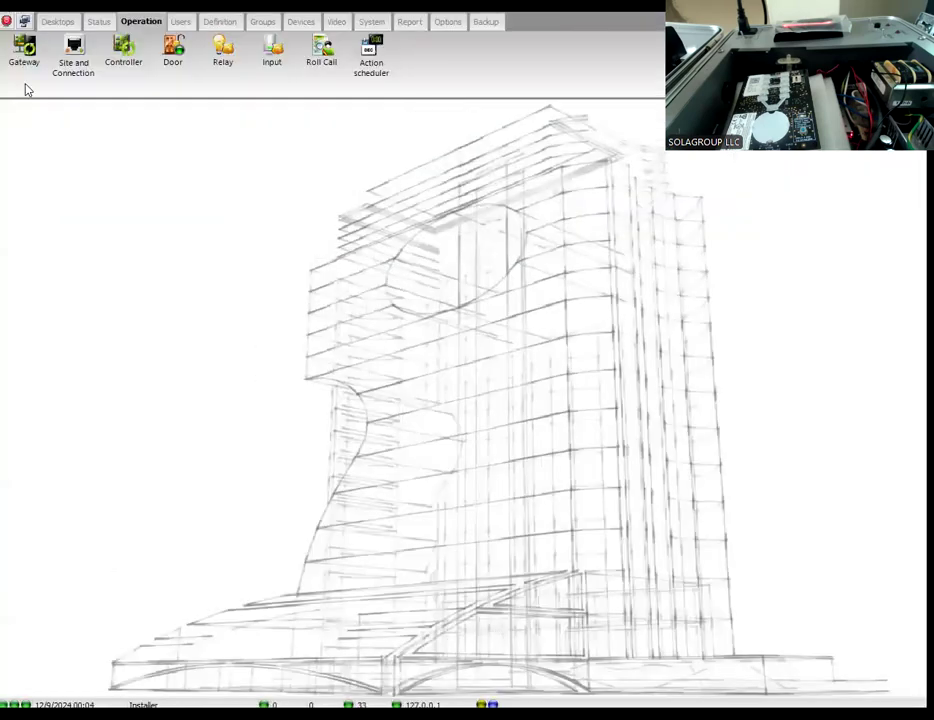
# Step: Open Desktop #1, maximize its message list and review the logged controller and communication events
pyautogui.click(60, 23)
pyautogui.click(24, 55)
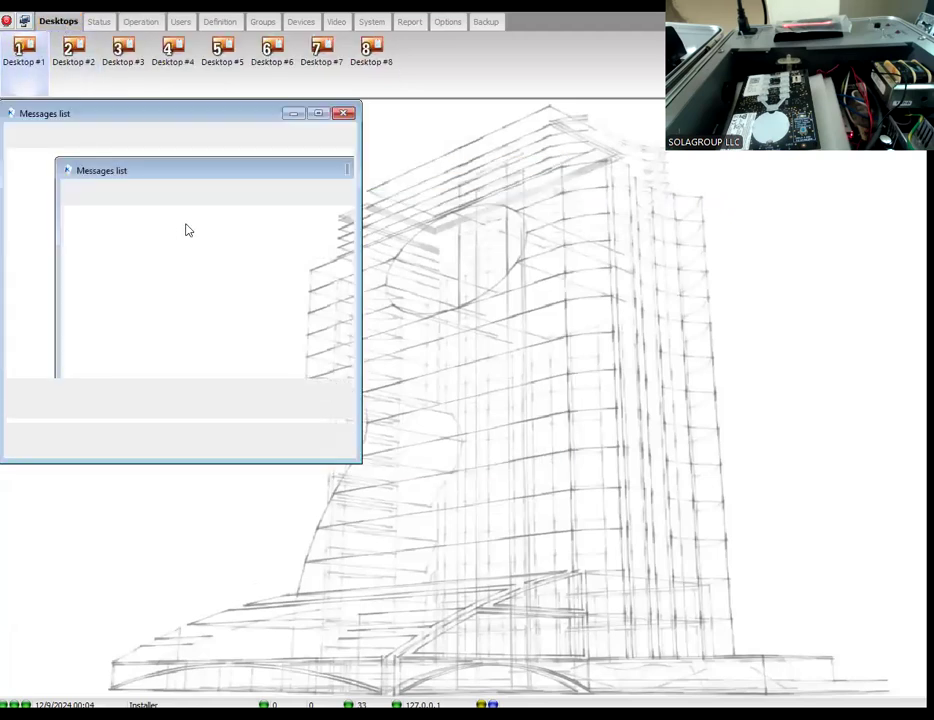
pyautogui.click(318, 114)
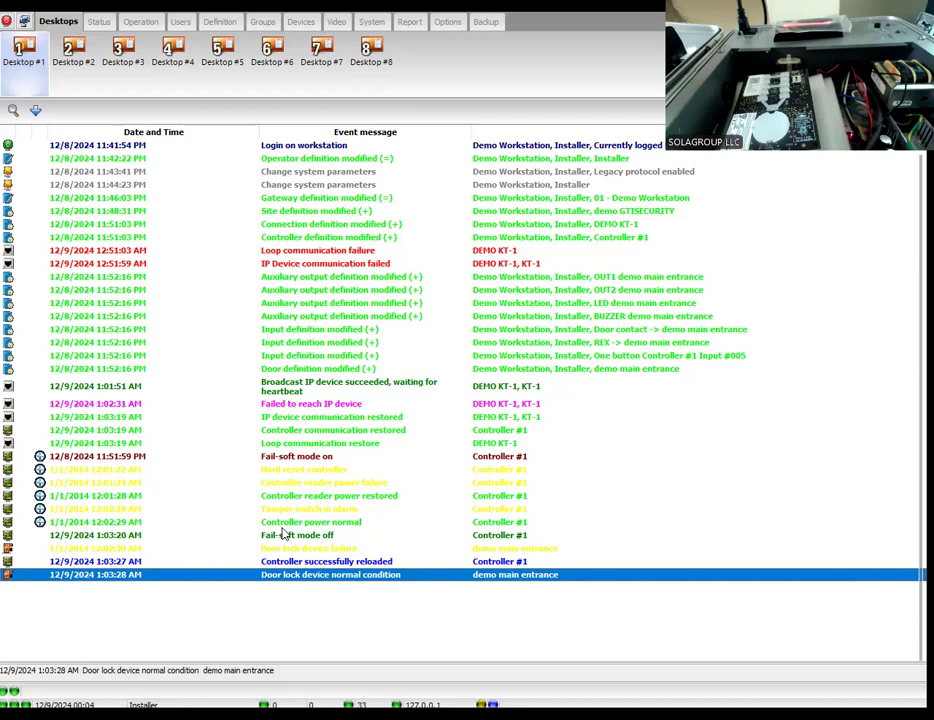
pyautogui.scroll(5, 291, 487)
pyautogui.scroll(-5, 291, 487)
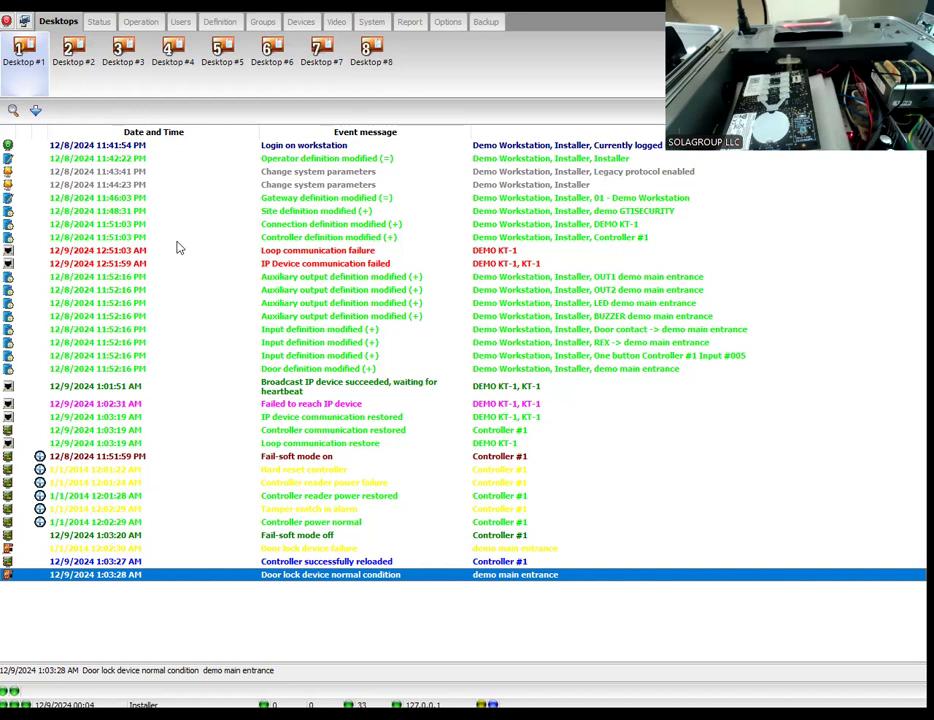
# Step: Open the Controller definition from the devices, select Controller #1 and view its ioSmart reader settings
pyautogui.click(301, 21)
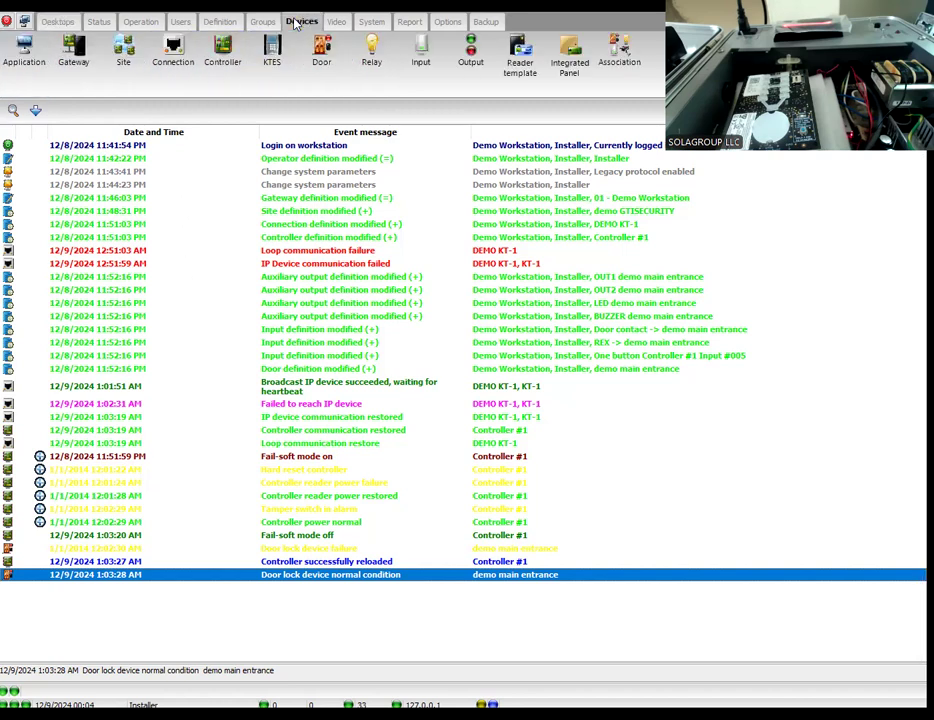
pyautogui.click(213, 52)
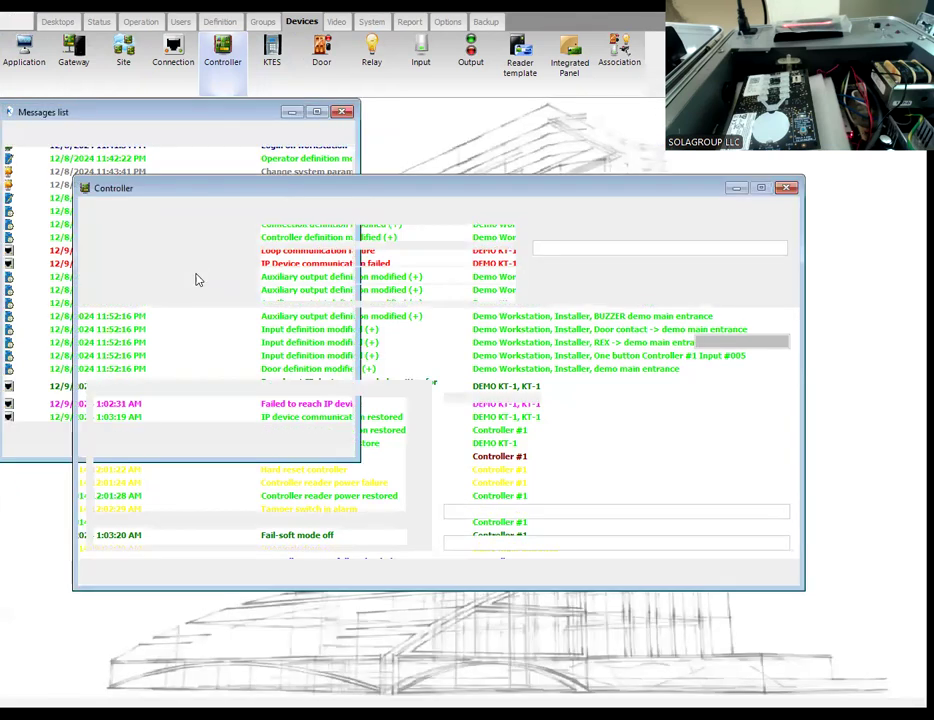
pyautogui.click(245, 197)
pyautogui.click(233, 204)
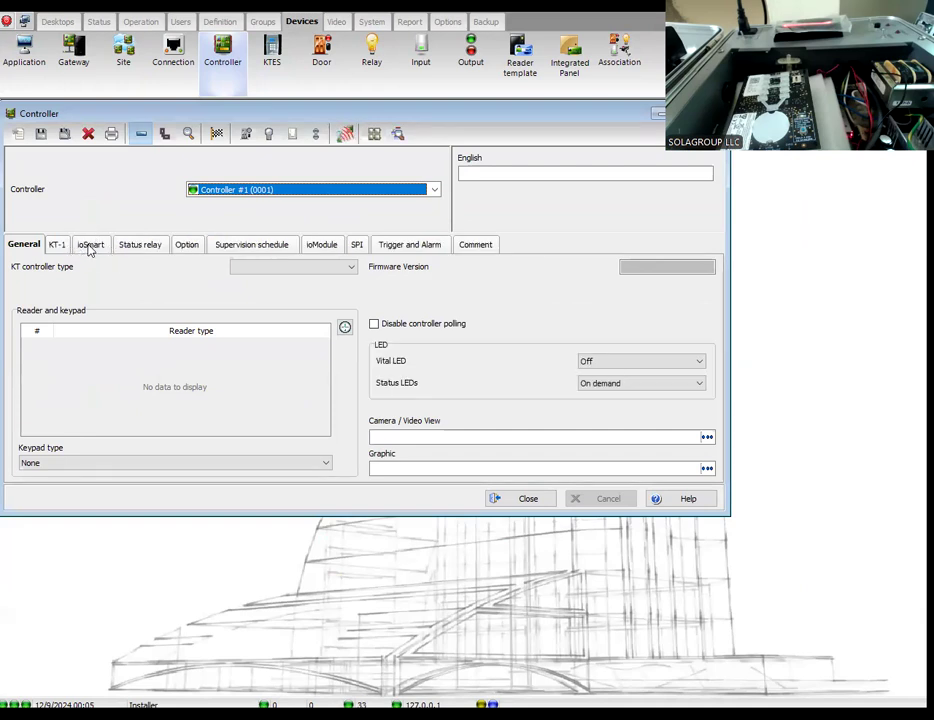
pyautogui.click(90, 248)
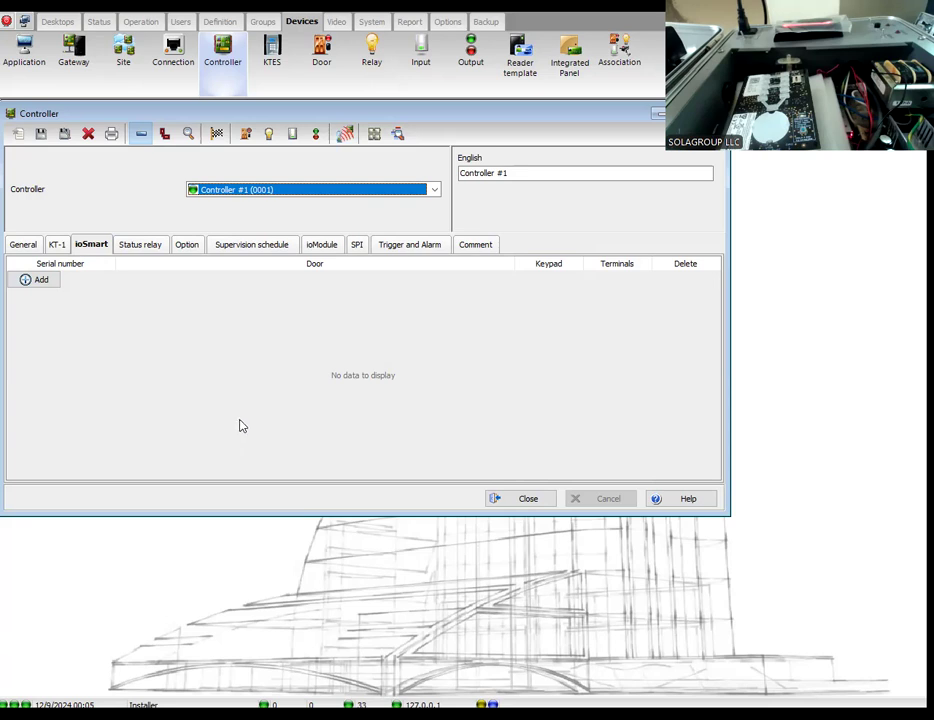
# Step: Close the Controller definition, maximize the message list and set its messages background color to black
pyautogui.click(513, 499)
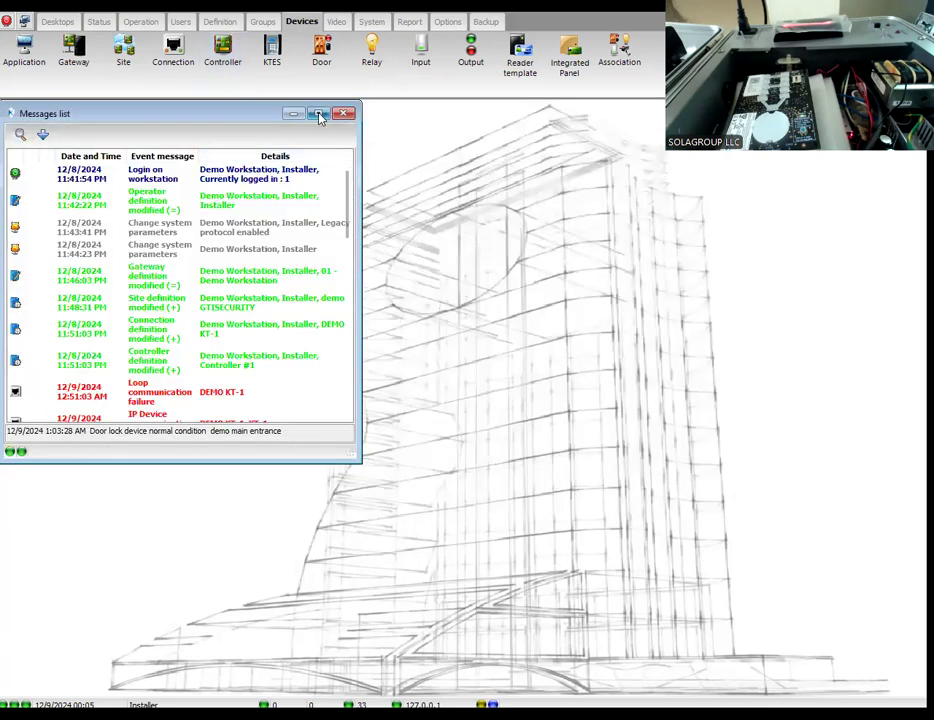
pyautogui.click(318, 114)
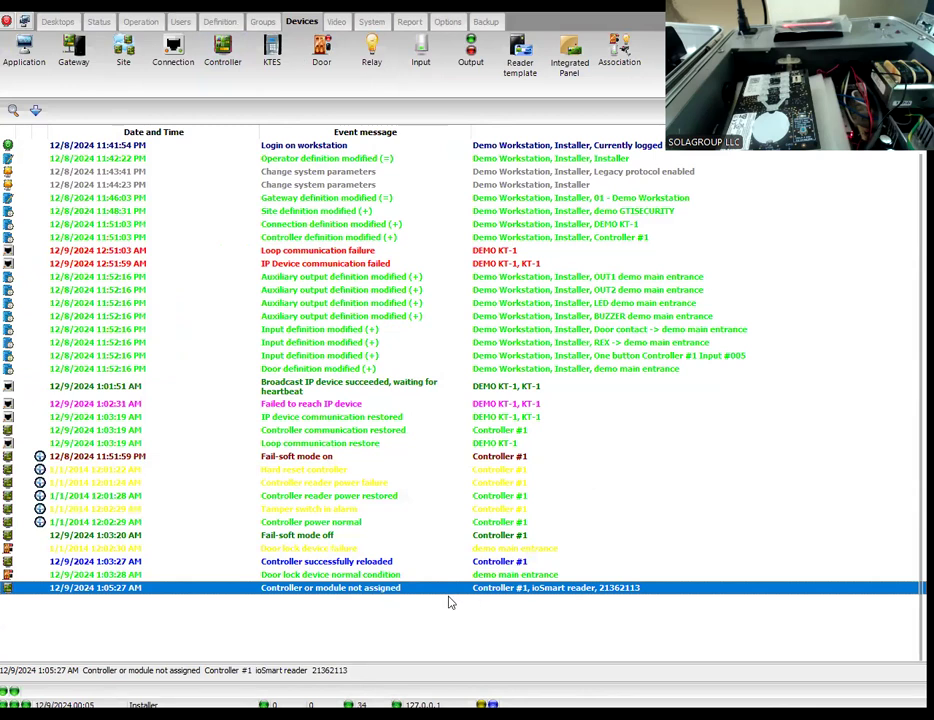
pyautogui.rightClick(242, 620)
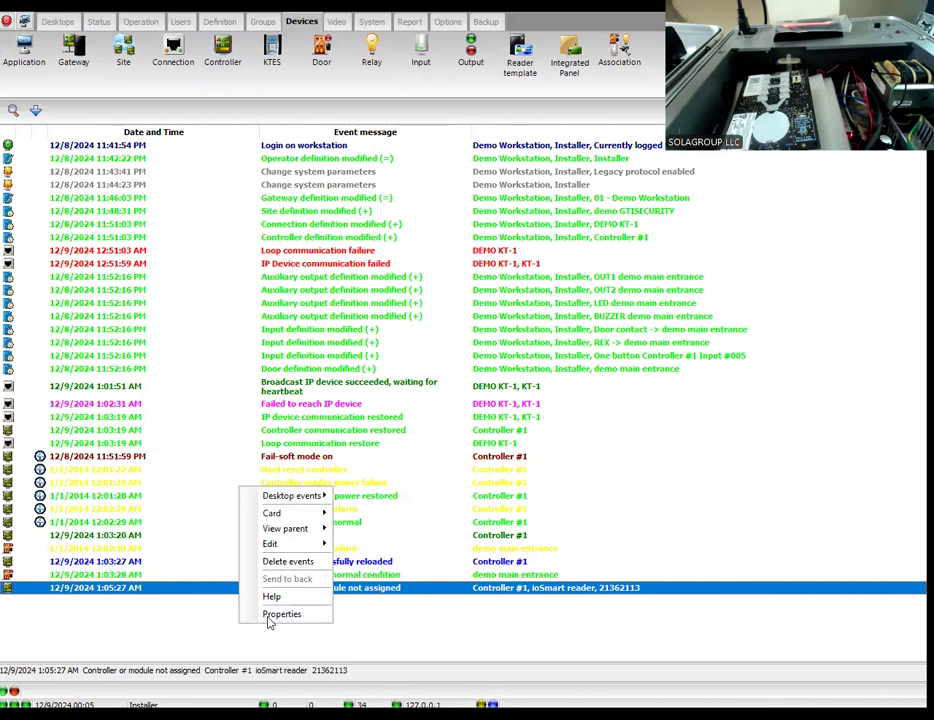
pyautogui.click(296, 617)
pyautogui.click(474, 421)
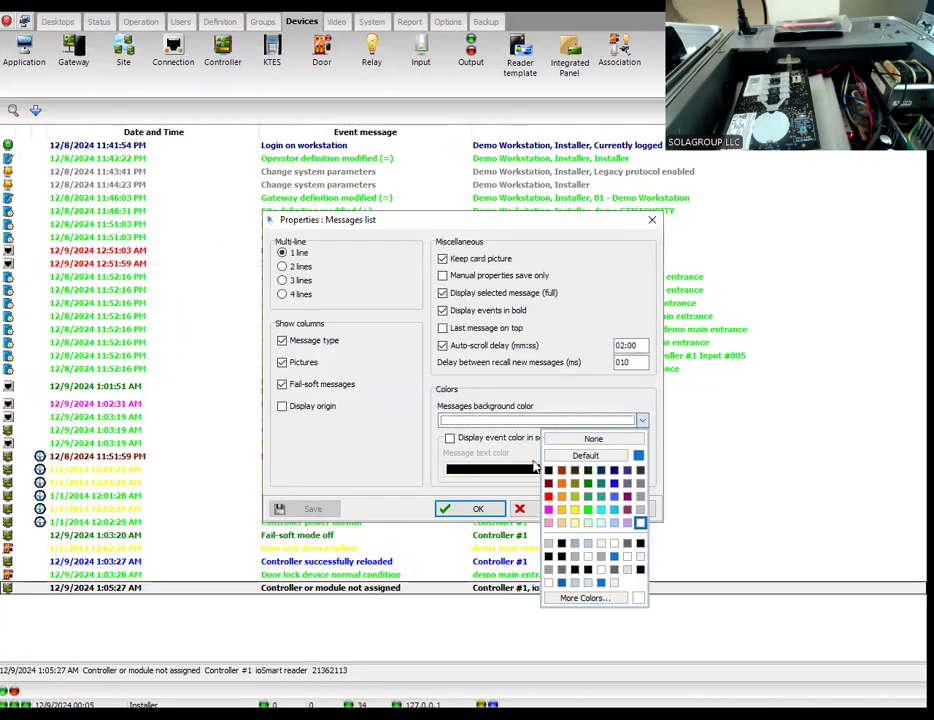
pyautogui.click(550, 472)
pyautogui.click(478, 510)
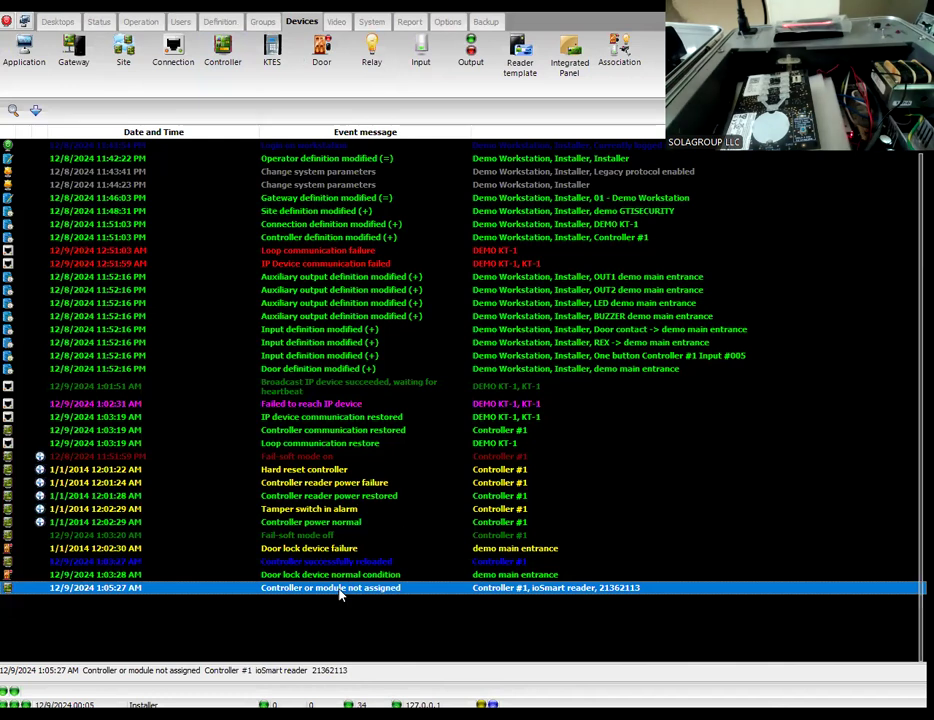
# Step: Assign the ioSmart reader from the "Controller or module not assigned" event to the demo main entrance door, save and close the controller
pyautogui.click(517, 575)
pyautogui.click(511, 589)
pyautogui.rightClick(590, 592)
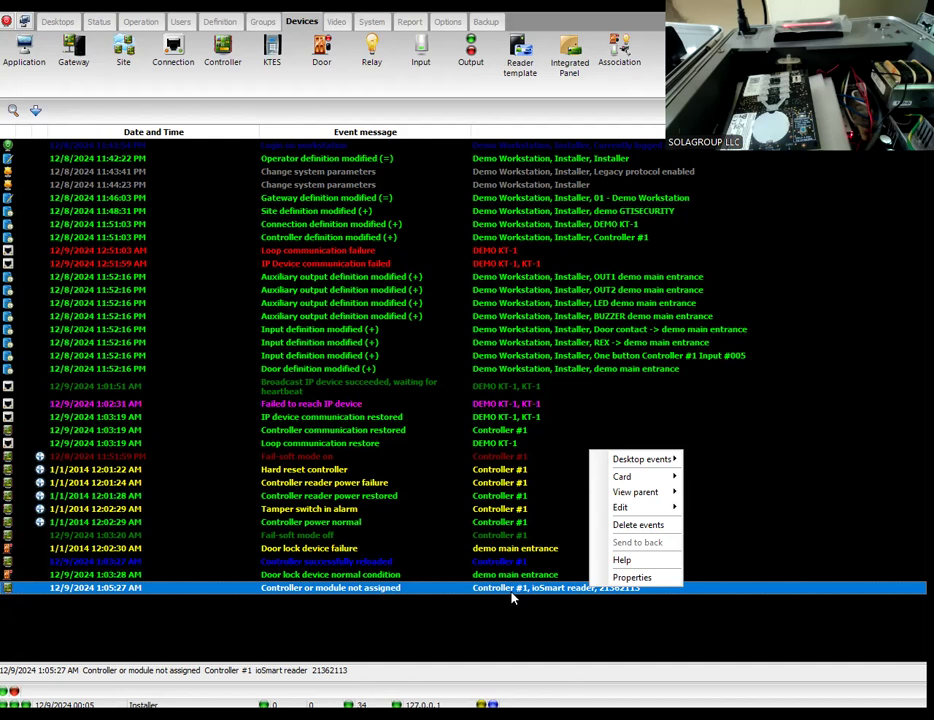
pyautogui.moveTo(627, 509)
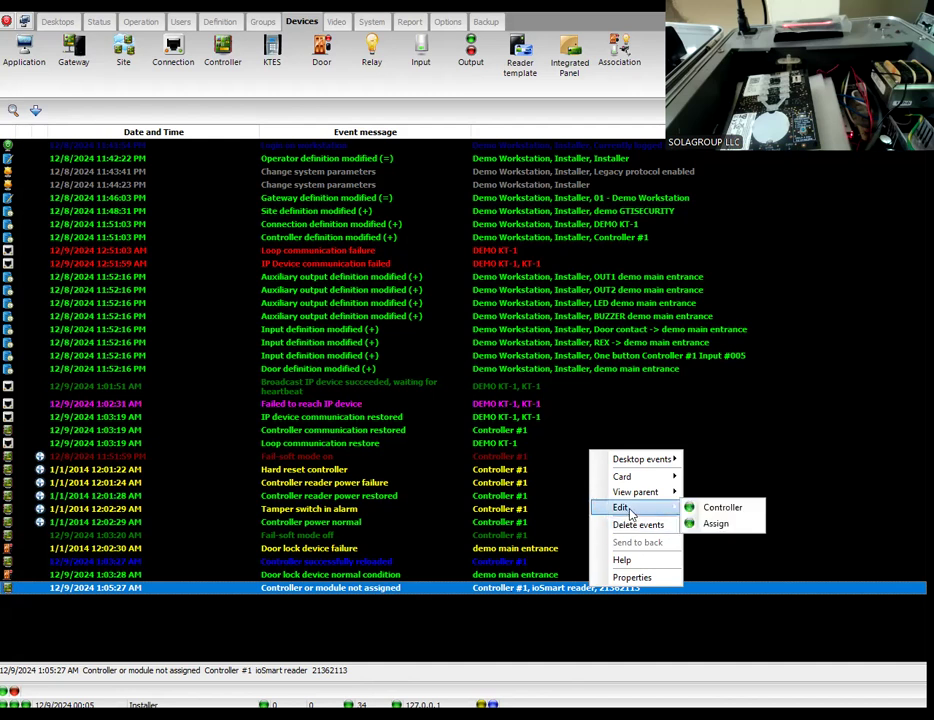
pyautogui.click(716, 525)
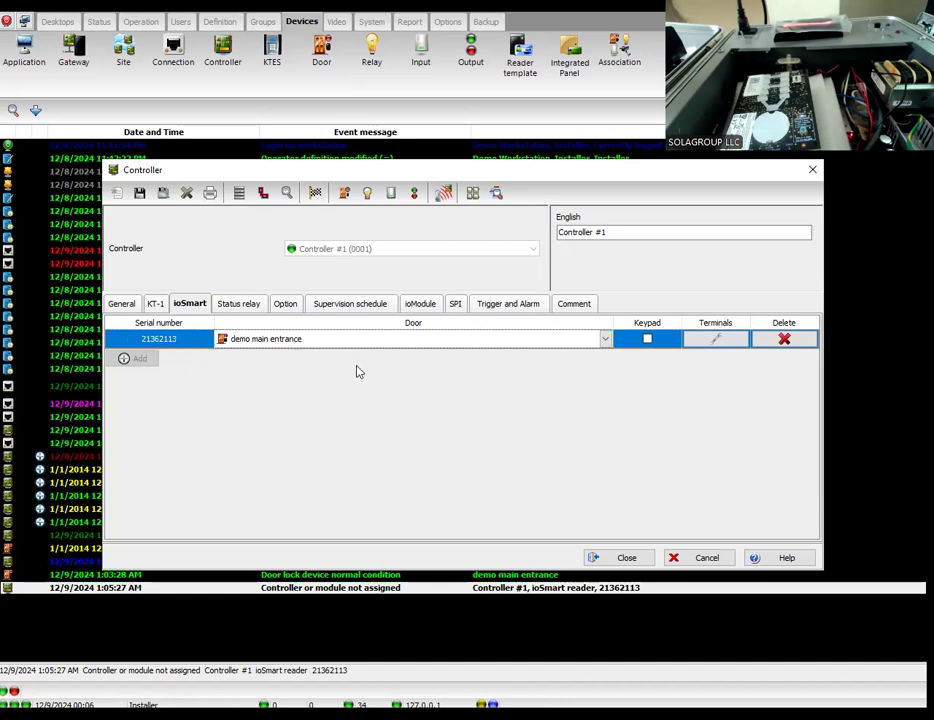
pyautogui.click(140, 192)
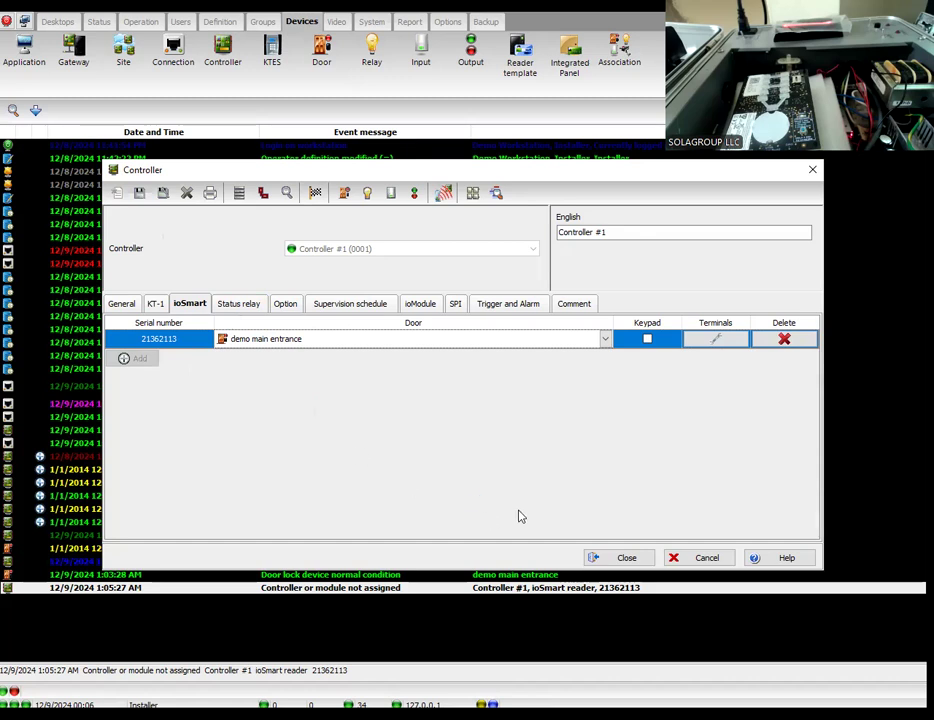
pyautogui.press('Escape')
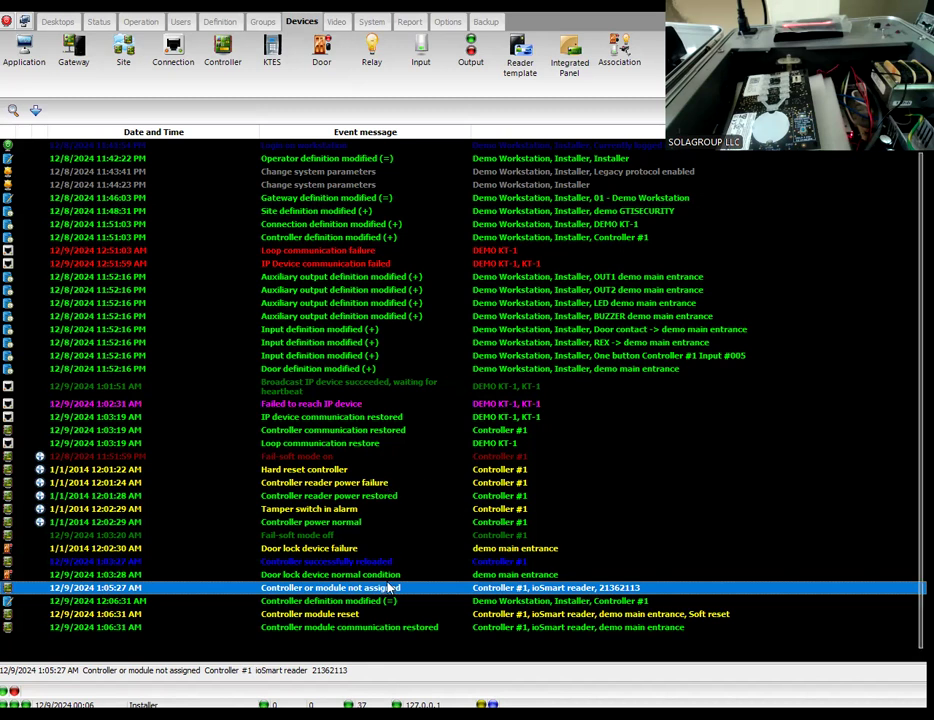
# Step: Open Controller #1 from the "Controller module reset" event, rename it "kt-1-MAIN ENTRANCE" and save it
pyautogui.press('Down')
pyautogui.press('Down')
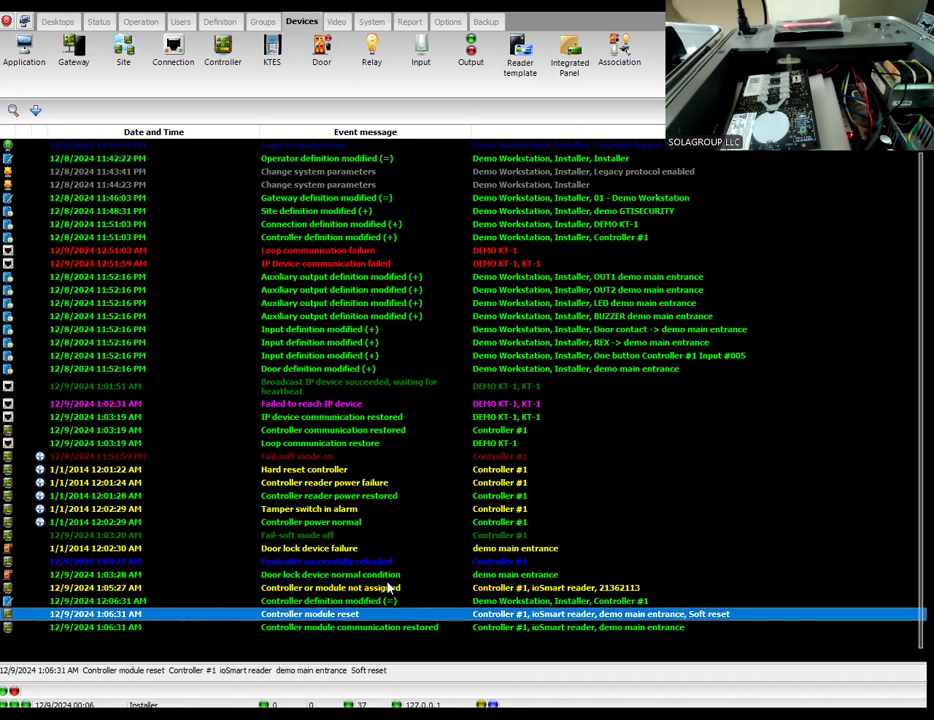
pyautogui.rightClick(480, 613)
pyautogui.moveTo(520, 535)
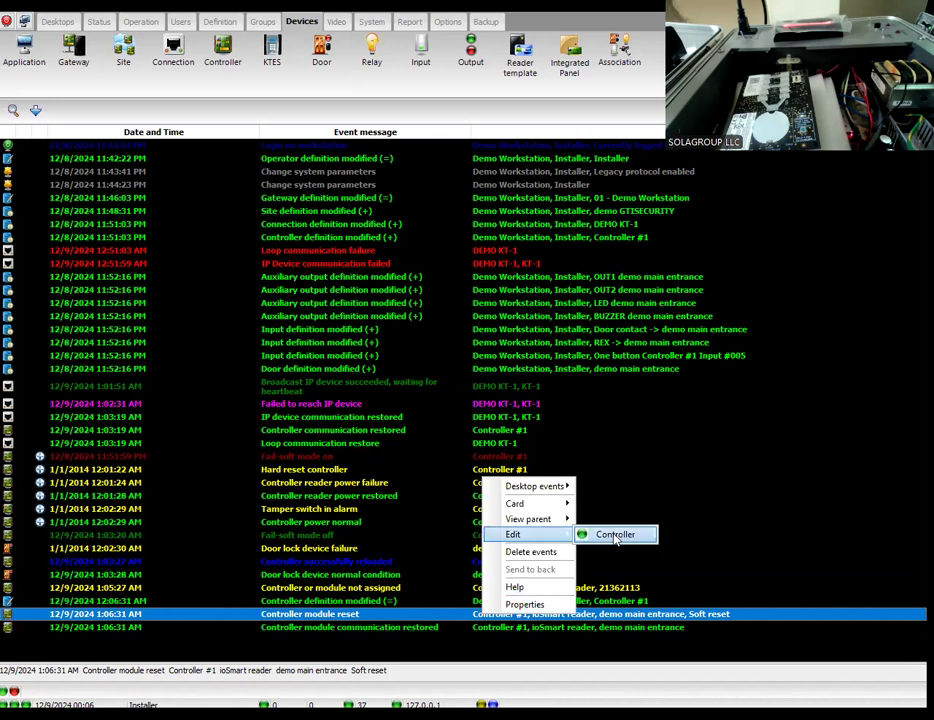
pyautogui.click(615, 535)
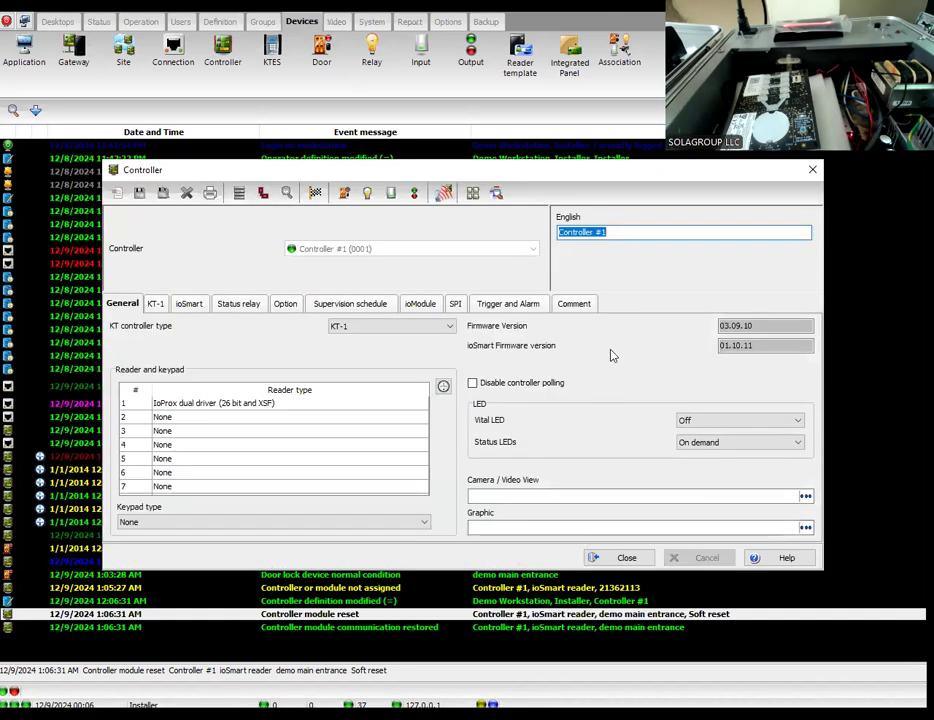
pyautogui.moveTo(619, 231); pyautogui.dragTo(516, 234)
pyautogui.write('kt-1')
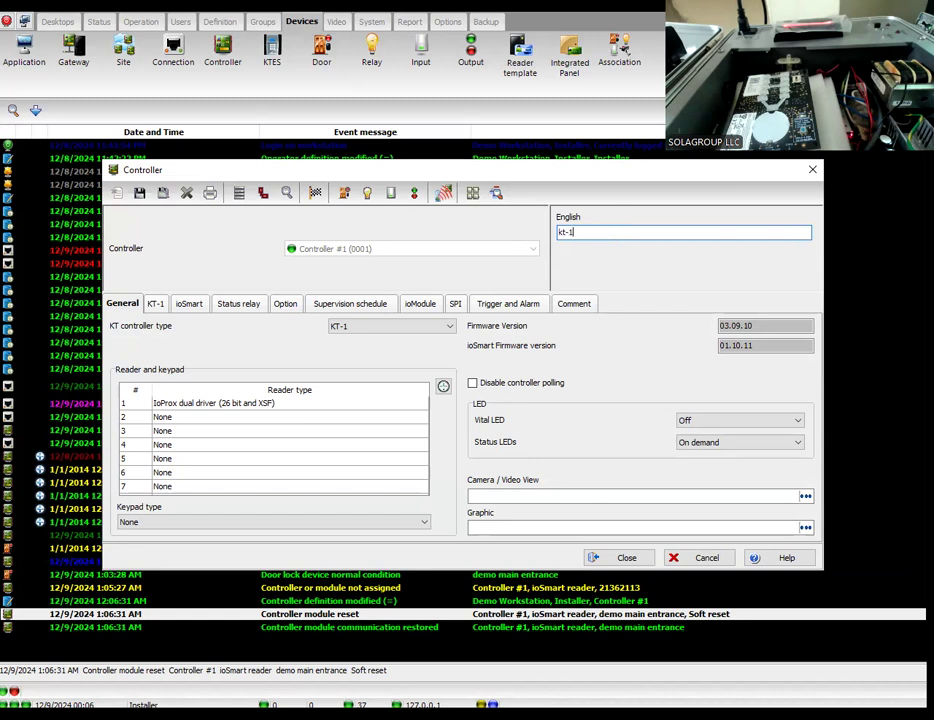
pyautogui.write('-mAIN ENTRANCE')
pyautogui.click(582, 232)
pyautogui.press('BackSpace')
pyautogui.write('m')
pyautogui.press('BackSpace')
pyautogui.write('M')
pyautogui.click(141, 196)
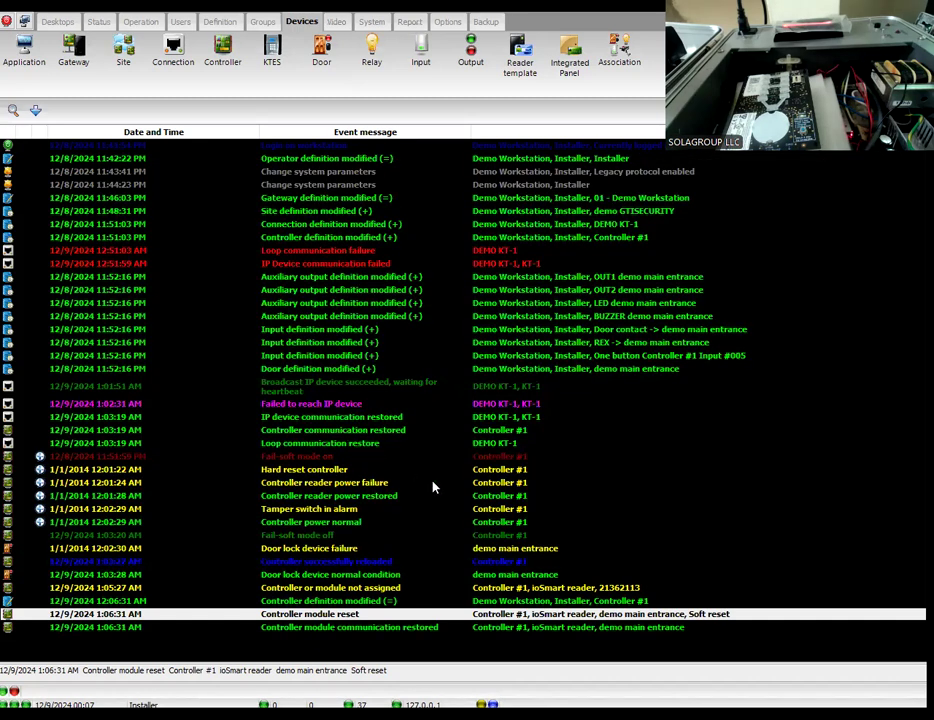
pyautogui.scroll(-2, 580, 586)
pyautogui.scroll(3, 579, 586)
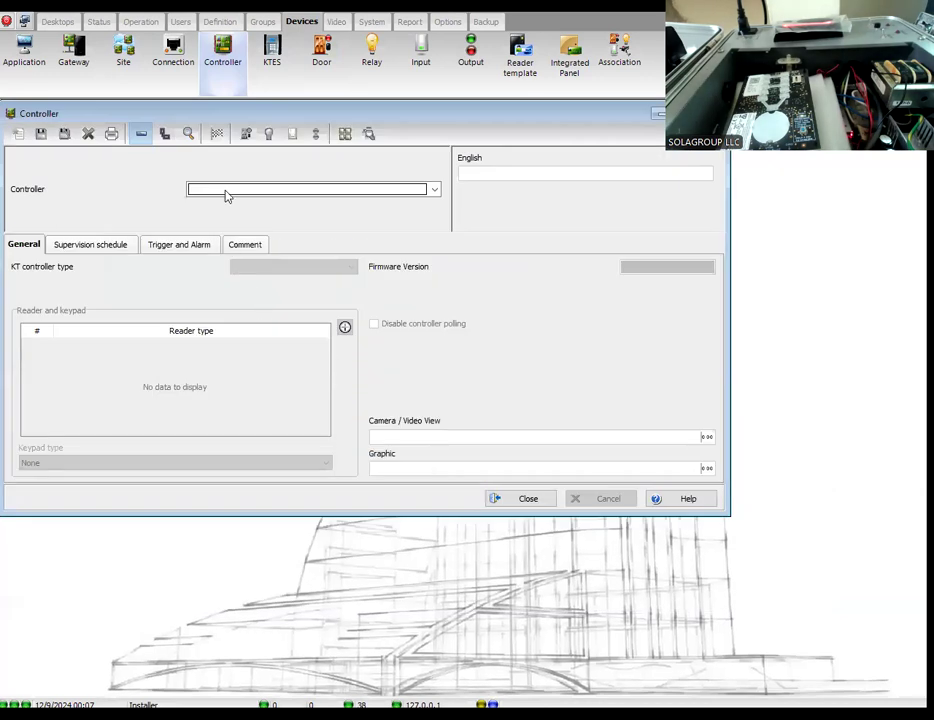
pyautogui.click(225, 191)
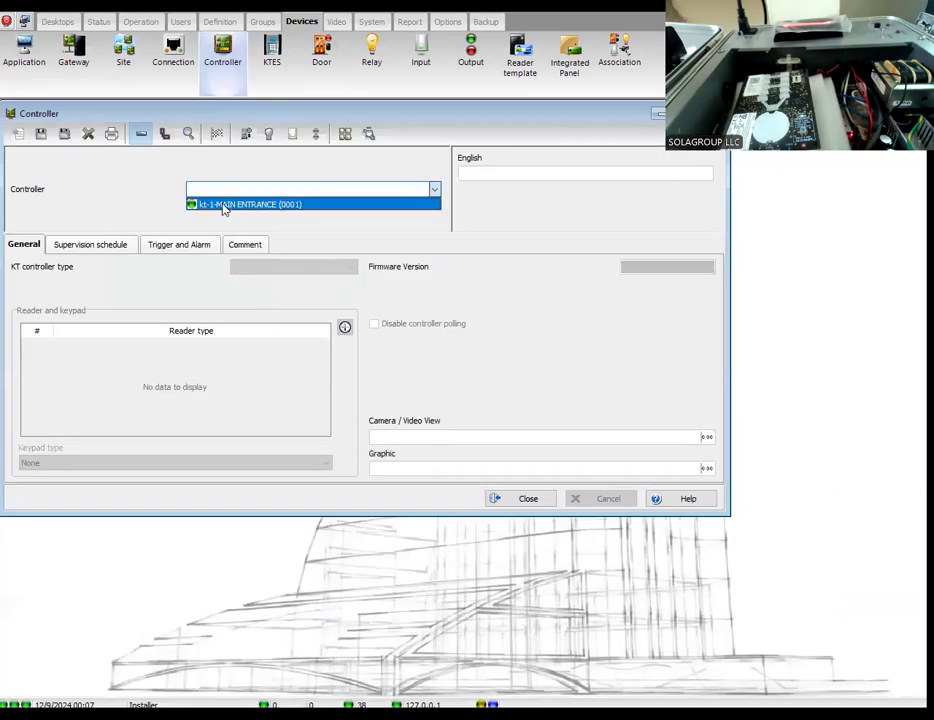
pyautogui.click(225, 205)
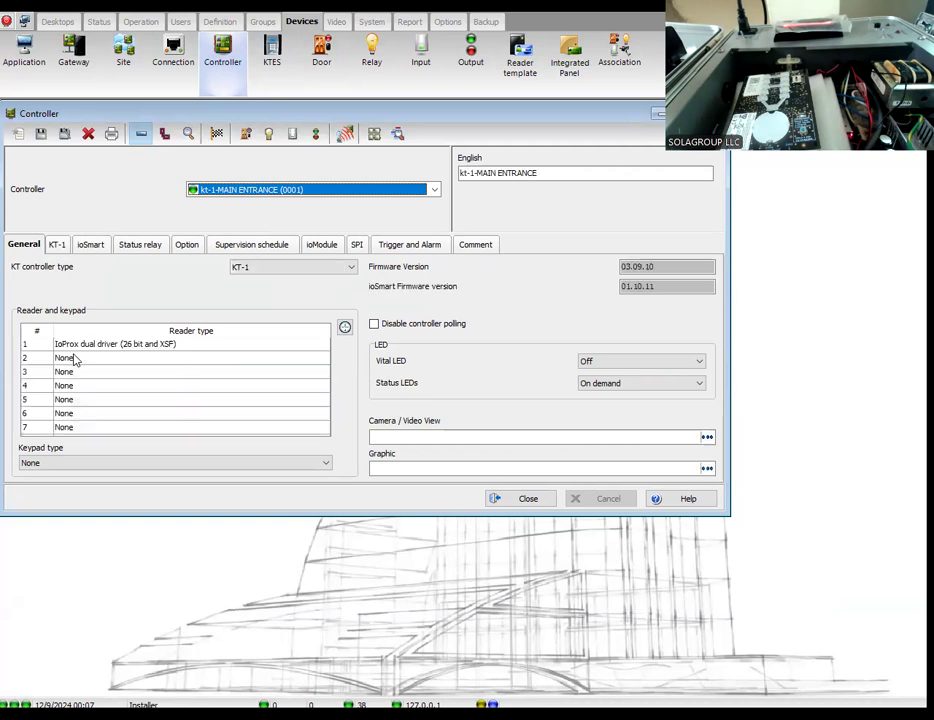
pyautogui.click(83, 362)
pyautogui.click(84, 364)
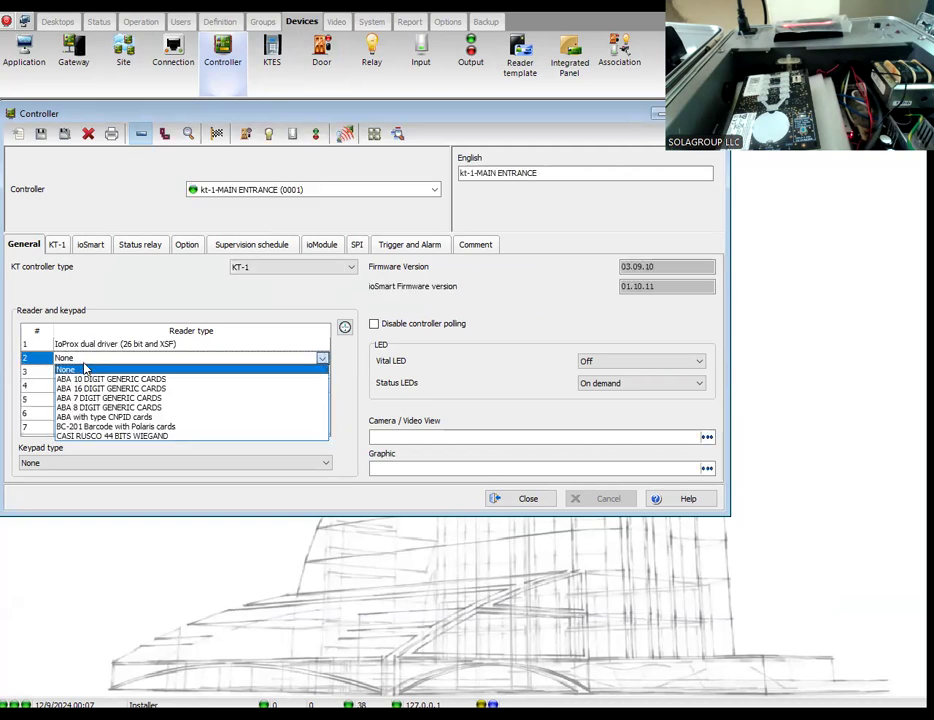
pyautogui.write('its - Bitmap Version')
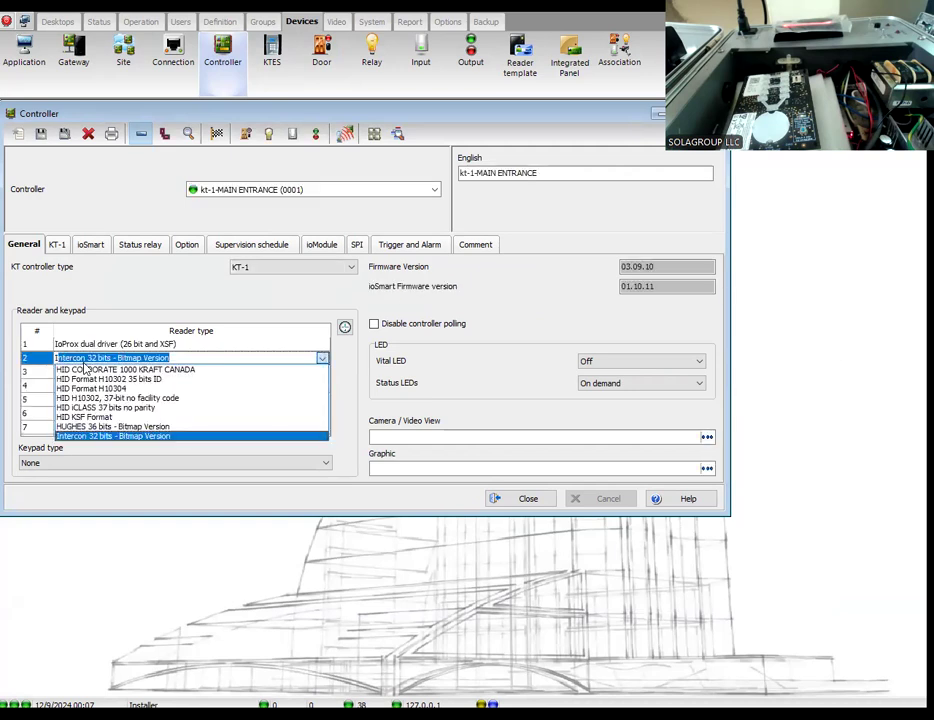
pyautogui.press('Escape')
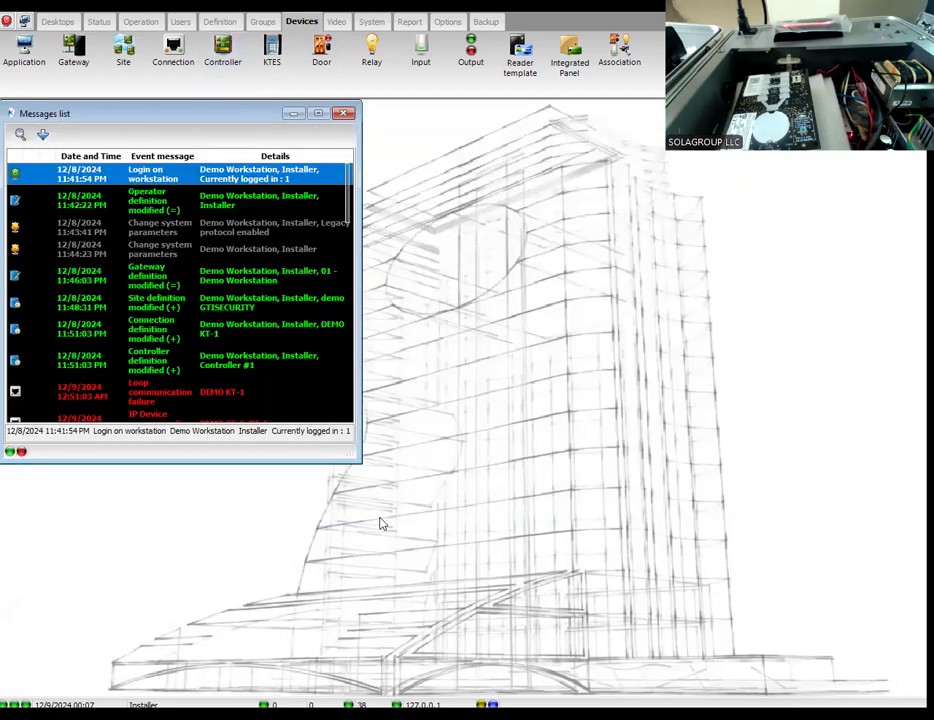
# Step: Set reader 1 of the kt-1-MAIN ENTRANCE controller to ioSmart KANTECH SSF Format, save and close the definition
pyautogui.click(225, 64)
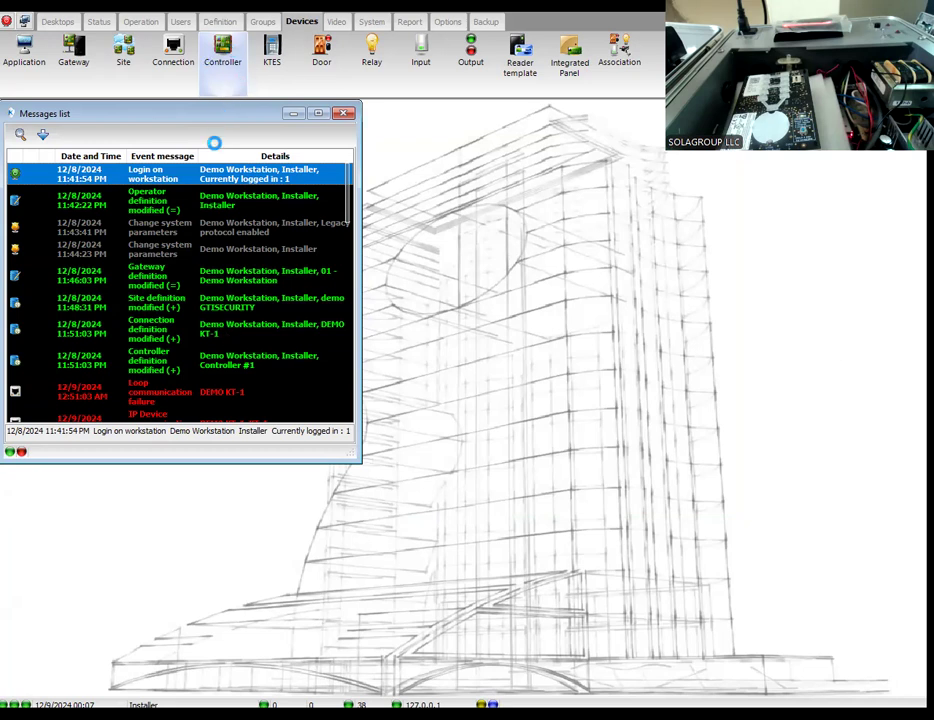
pyautogui.click(217, 188)
pyautogui.click(223, 202)
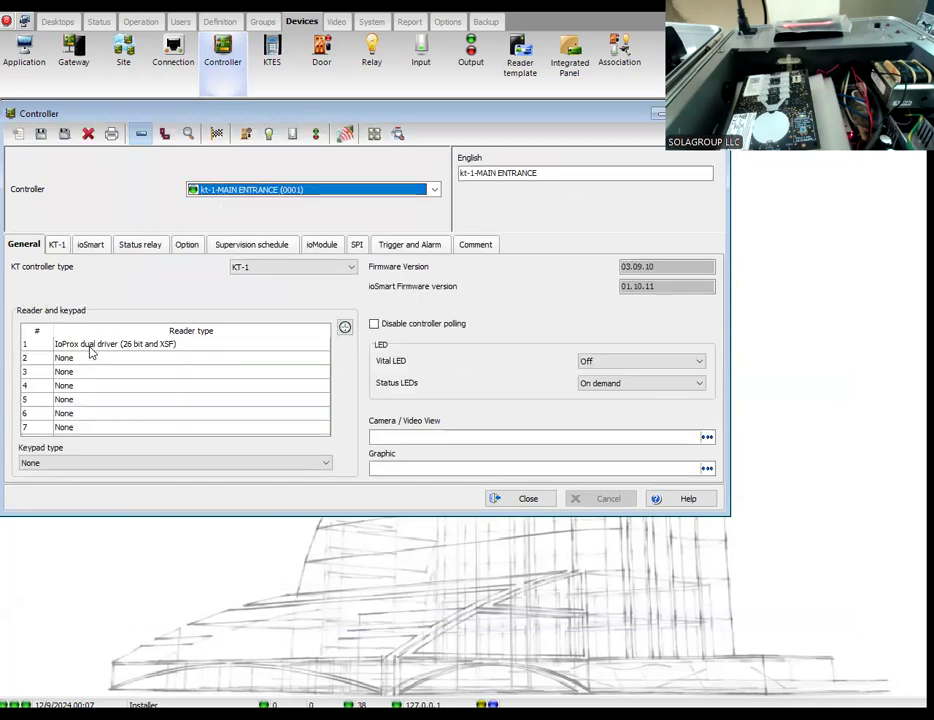
pyautogui.click(92, 346)
pyautogui.click(92, 346)
pyautogui.scroll(-2, 115, 389)
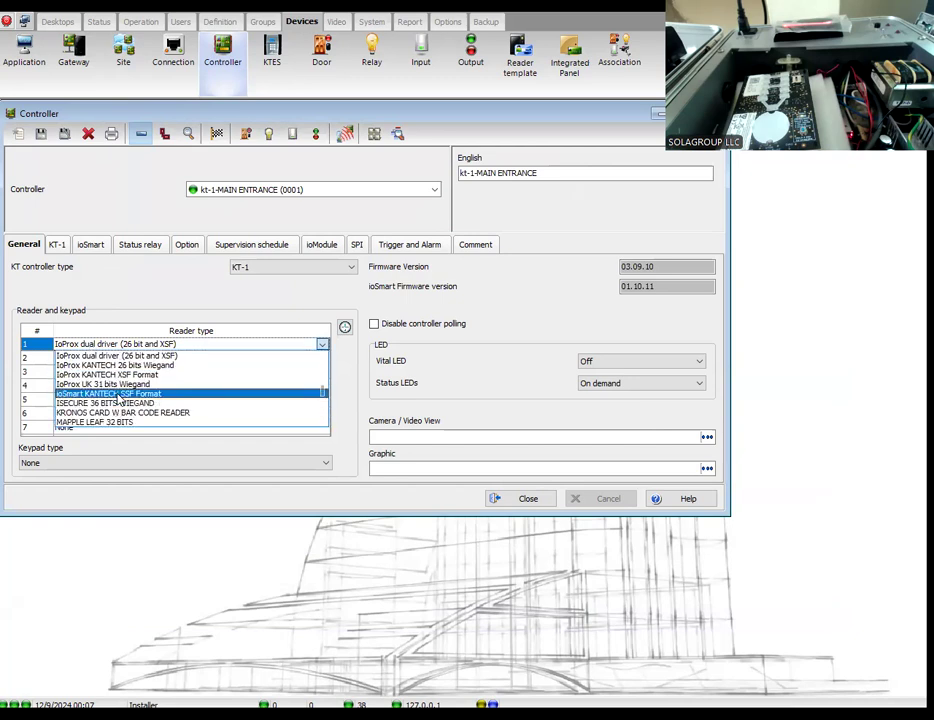
pyautogui.click(112, 393)
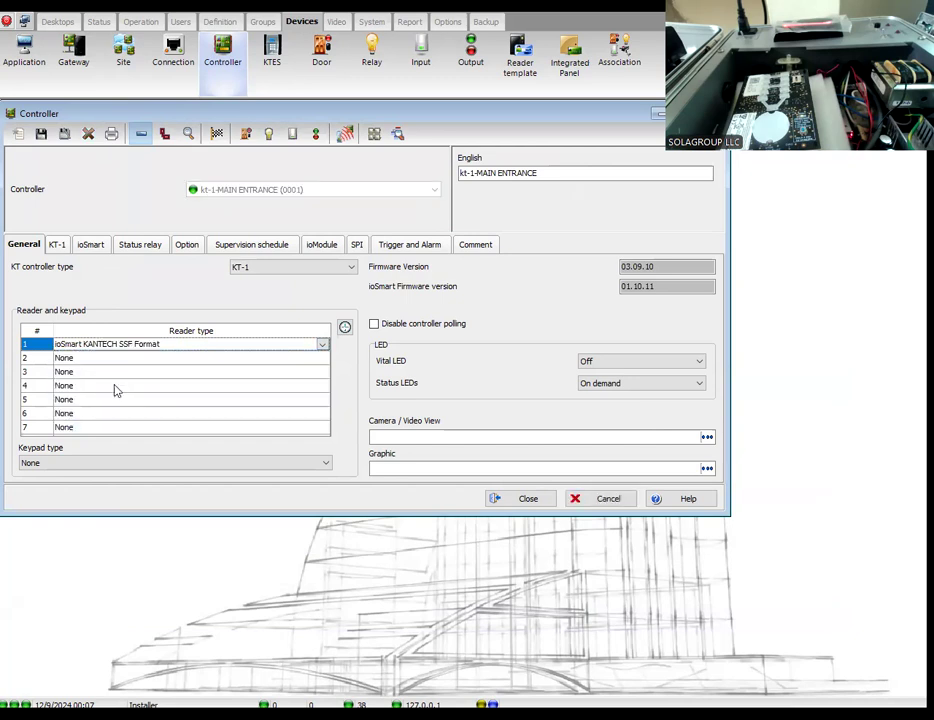
pyautogui.click(41, 133)
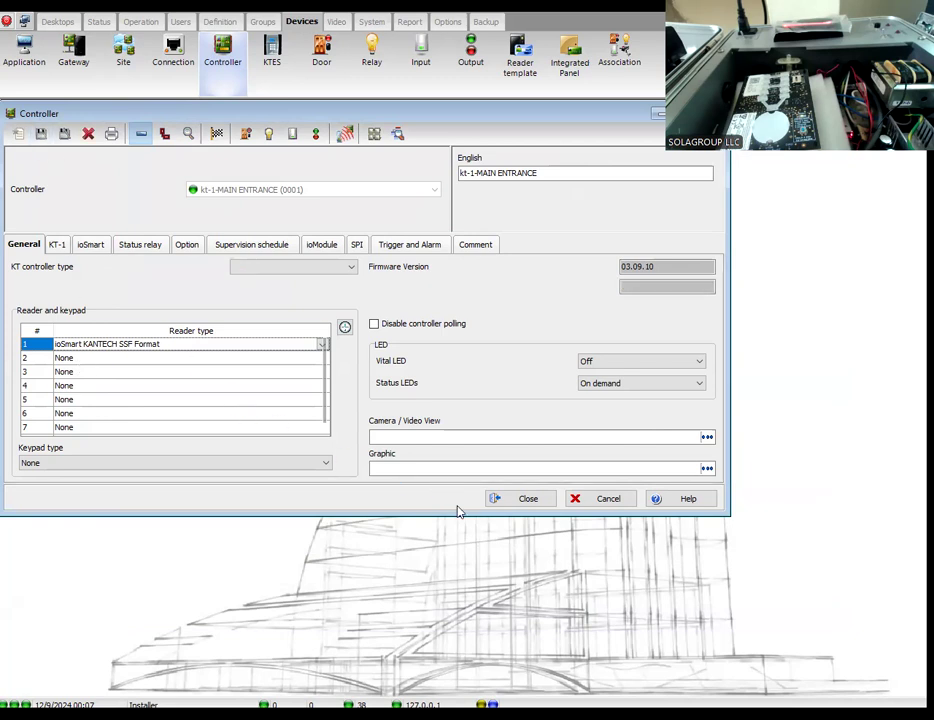
pyautogui.click(521, 498)
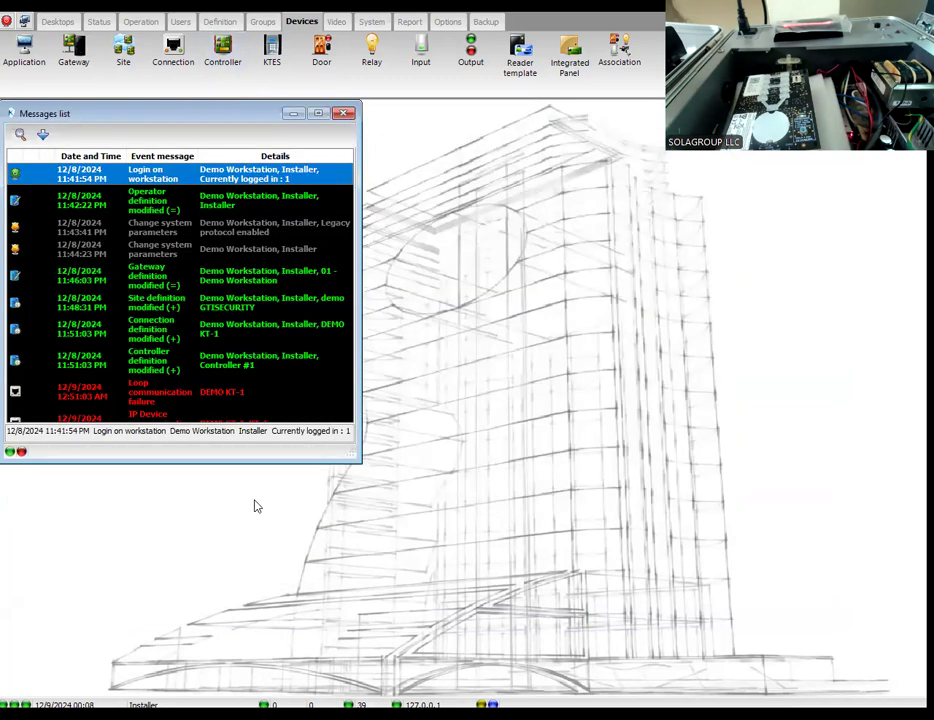
# Step: Switch to the application note in Firefox and examine the steps on reader type, communication status, schedules and cardholder access levels
pyautogui.moveTo(314, 715)
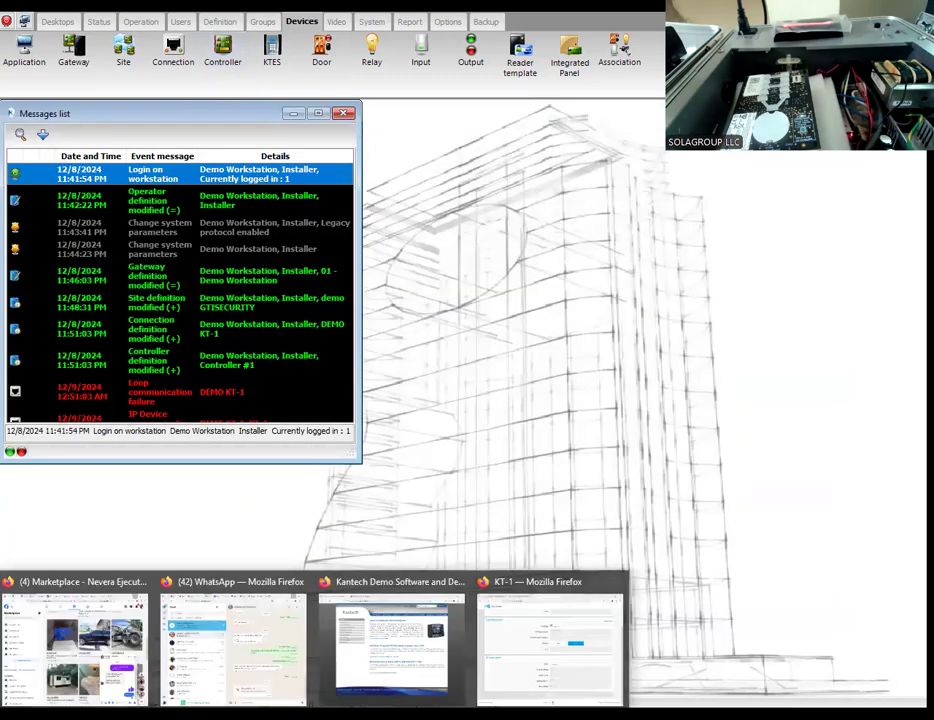
pyautogui.click(567, 655)
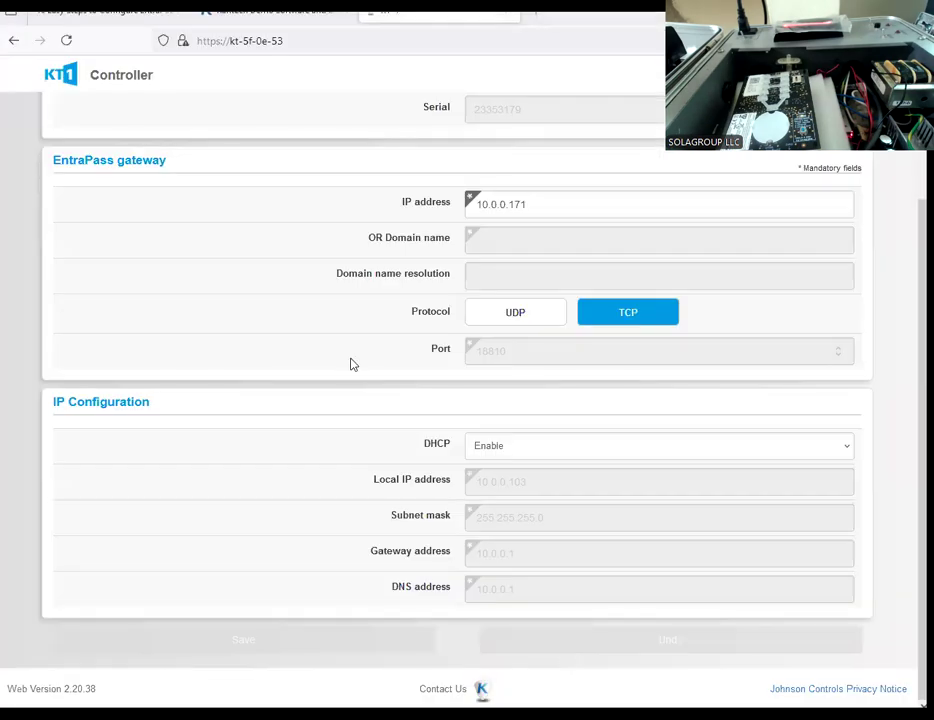
pyautogui.click(137, 20)
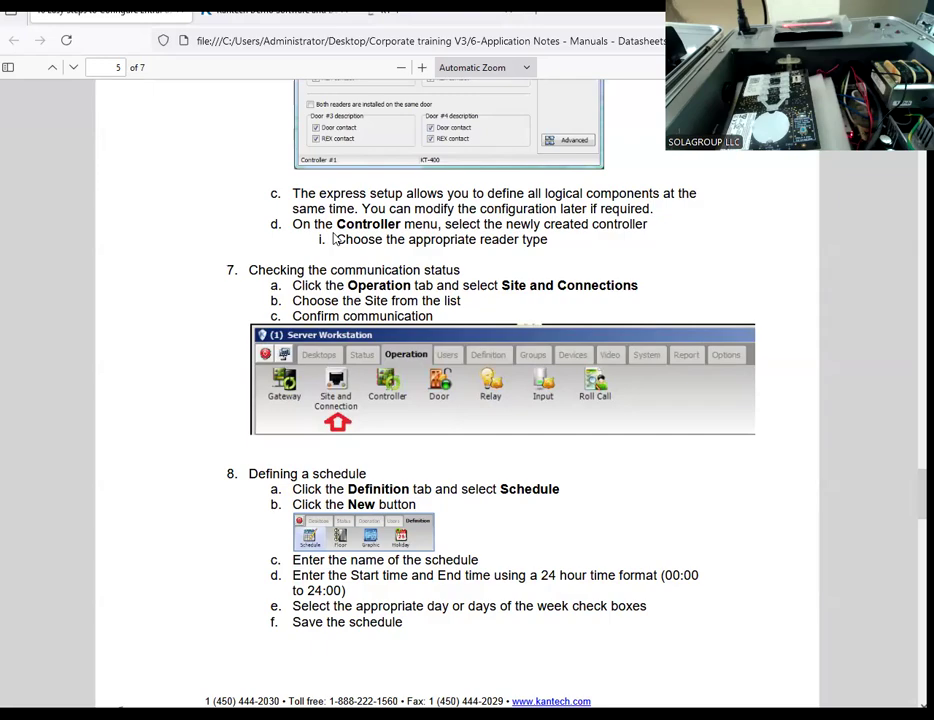
pyautogui.scroll(-1, 337, 239)
pyautogui.scroll(3, 337, 239)
pyautogui.scroll(-10, 335, 237)
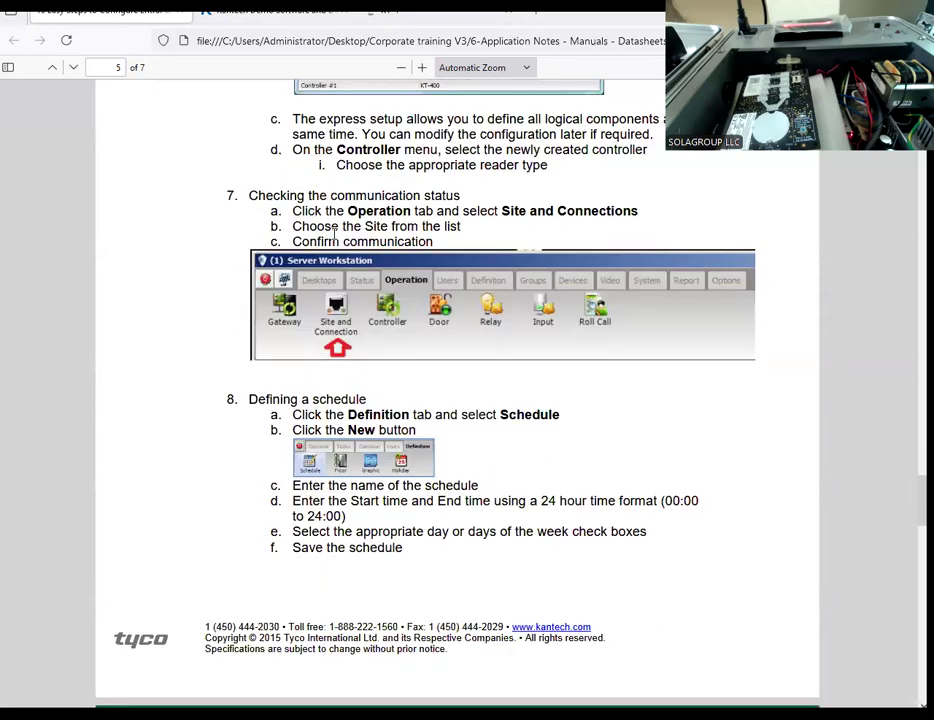
pyautogui.scroll(1, 334, 234)
pyautogui.scroll(10, 334, 235)
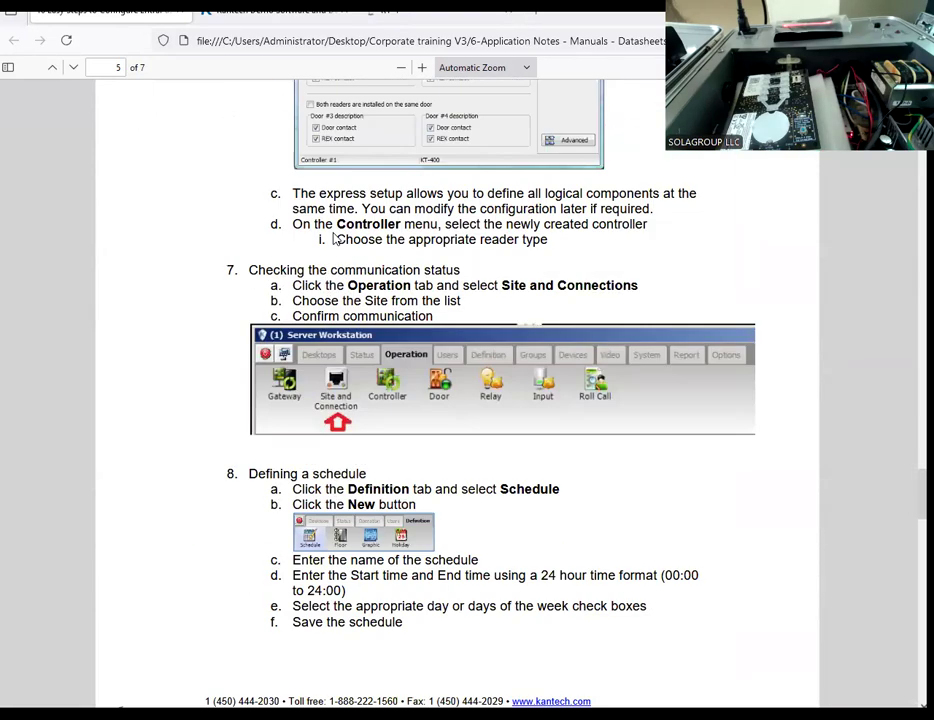
pyautogui.scroll(1, 335, 237)
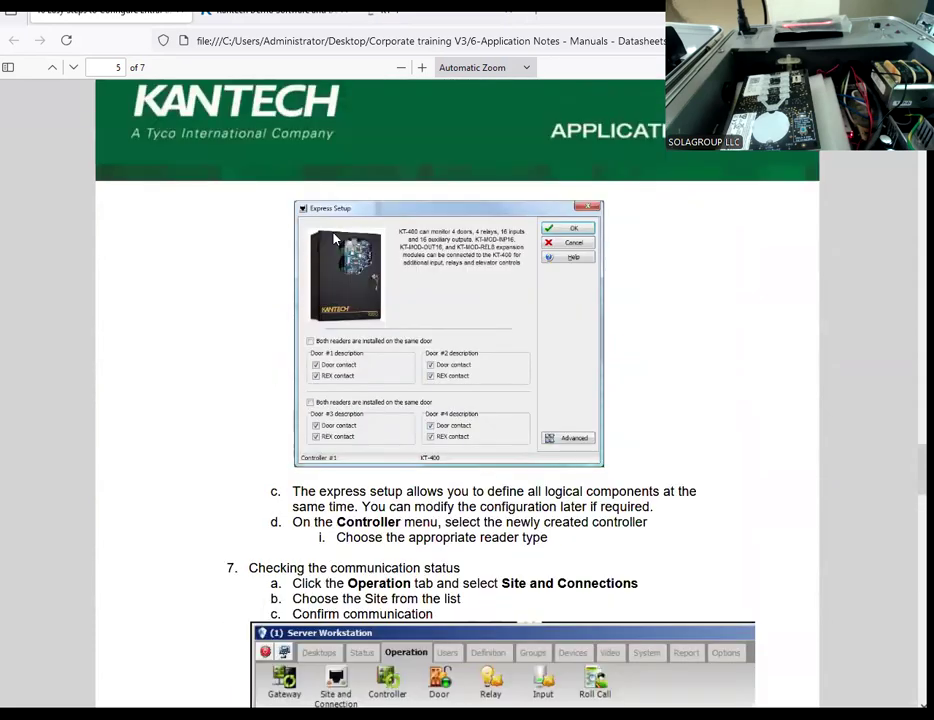
pyautogui.scroll(-4, 335, 237)
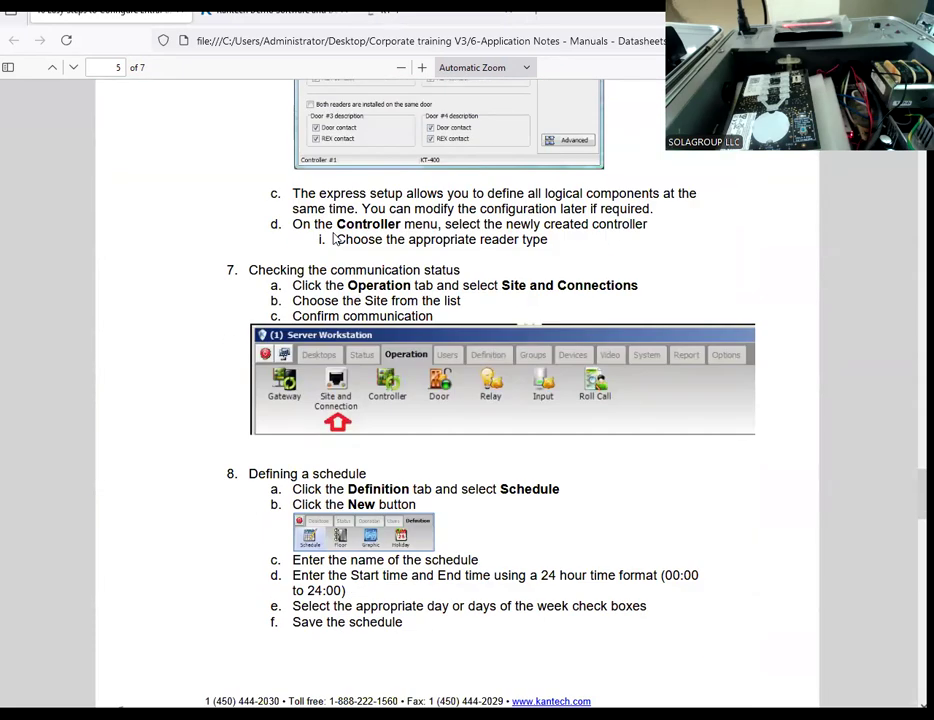
pyautogui.scroll(-4, 335, 238)
pyautogui.scroll(-4, 335, 237)
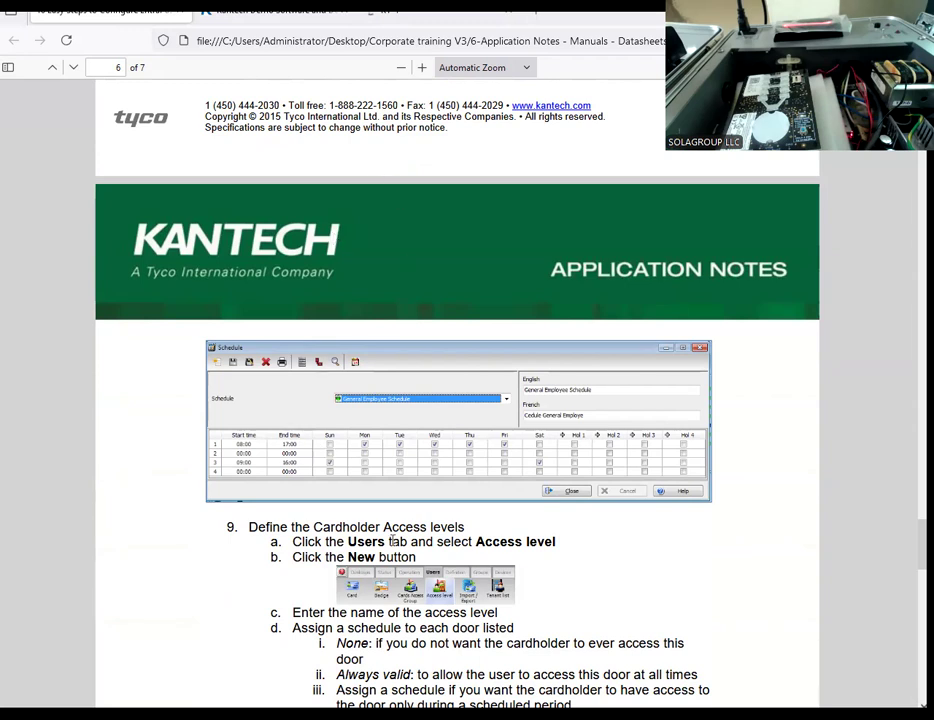
# Step: Switch to EntraPass, maximize the event message list and delete all its events
pyautogui.hotkey('alt', 'Tab')
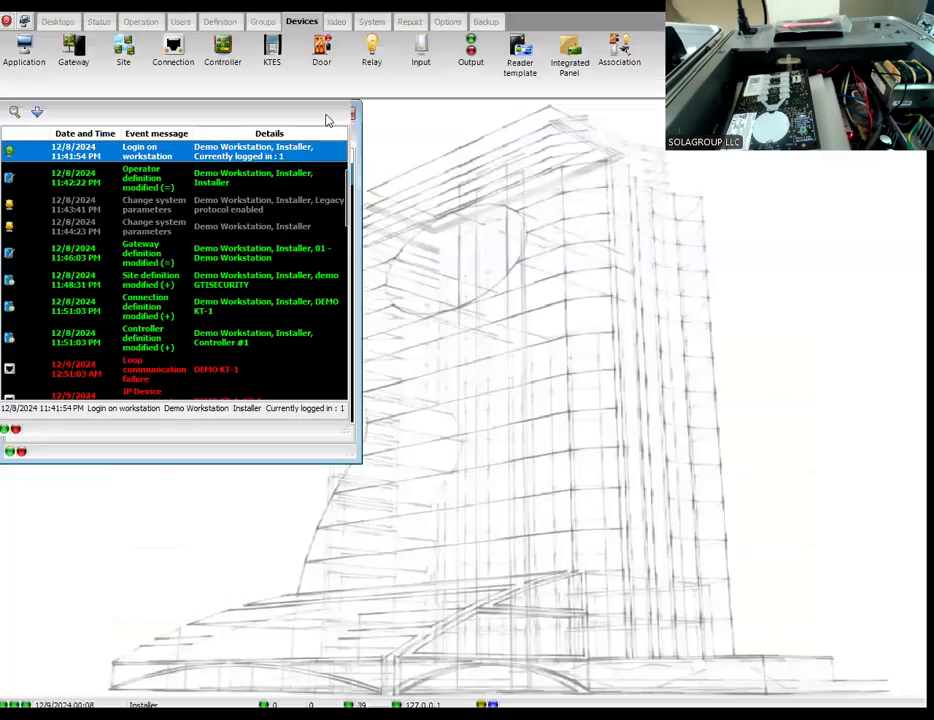
pyautogui.click(326, 115)
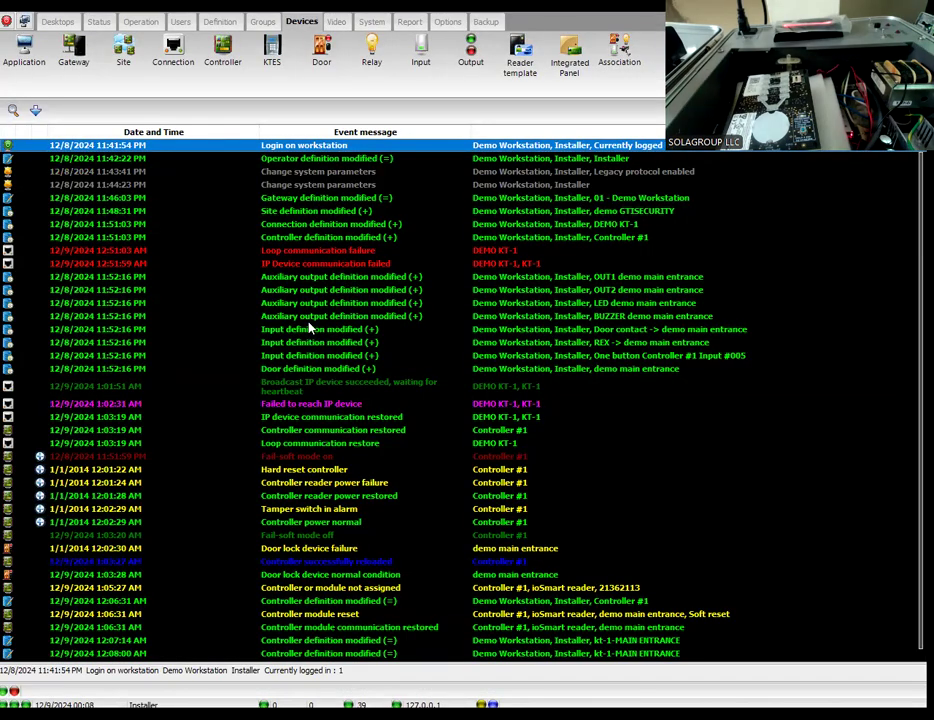
pyautogui.press('End')
pyautogui.click(225, 344)
pyautogui.rightClick(225, 348)
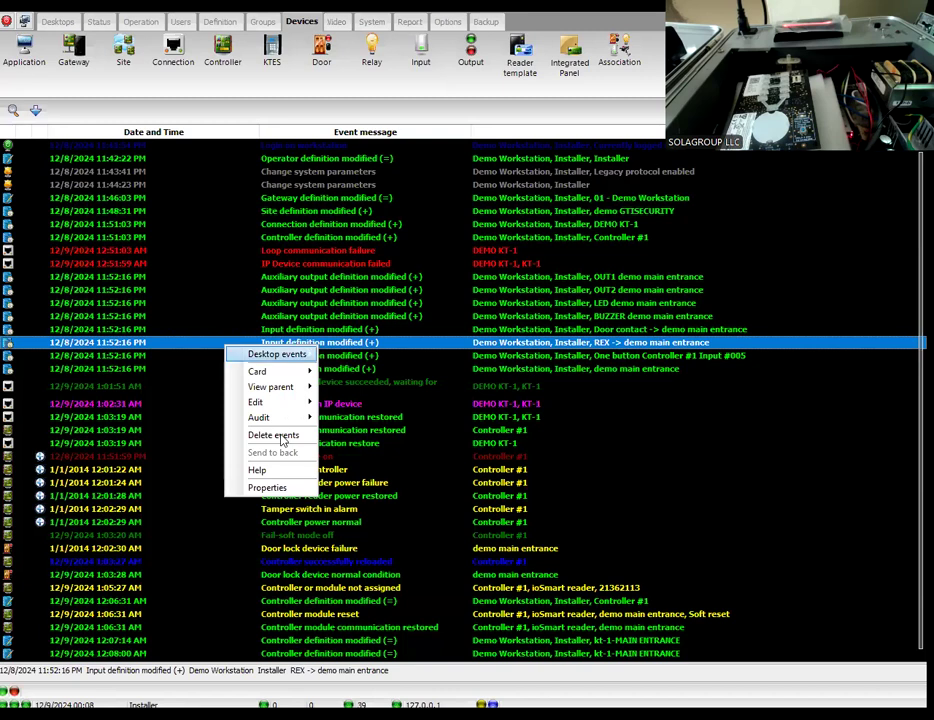
pyautogui.click(270, 436)
pyautogui.click(424, 382)
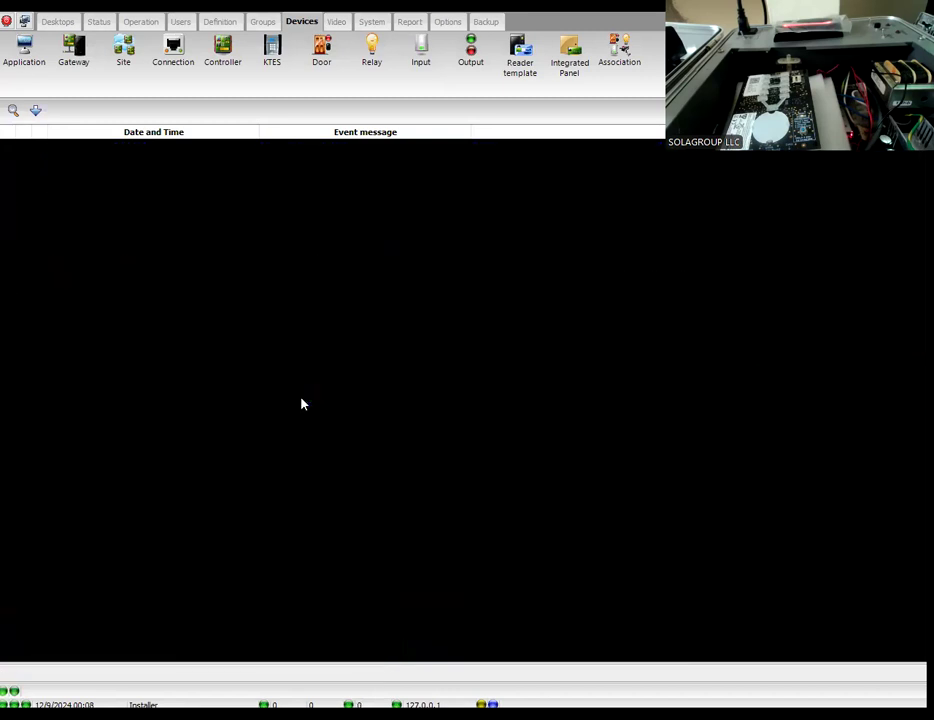
pyautogui.rightClick(191, 315)
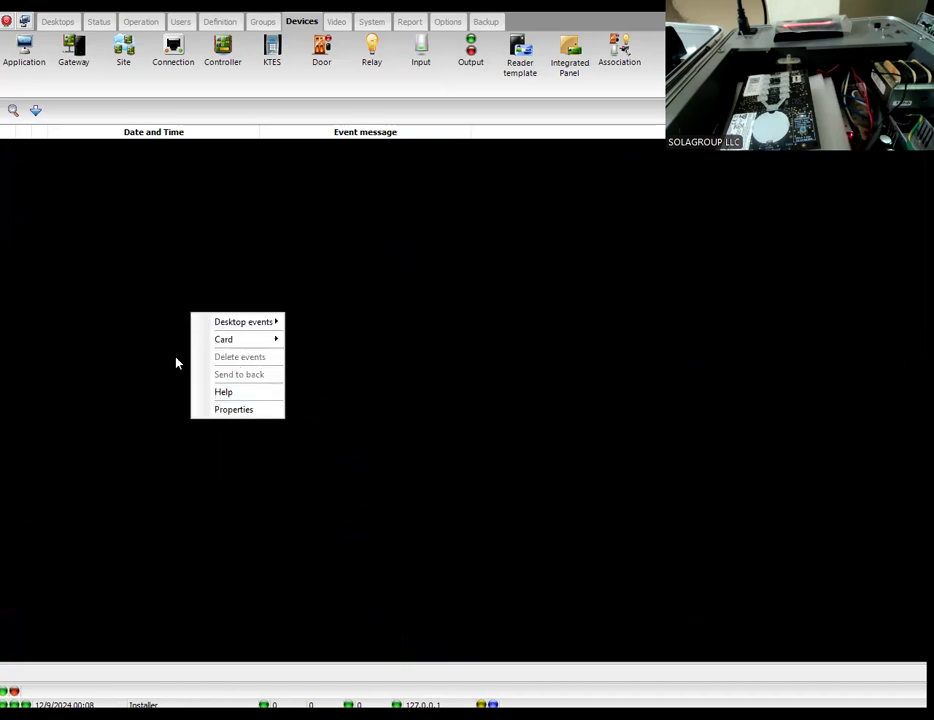
pyautogui.click(142, 384)
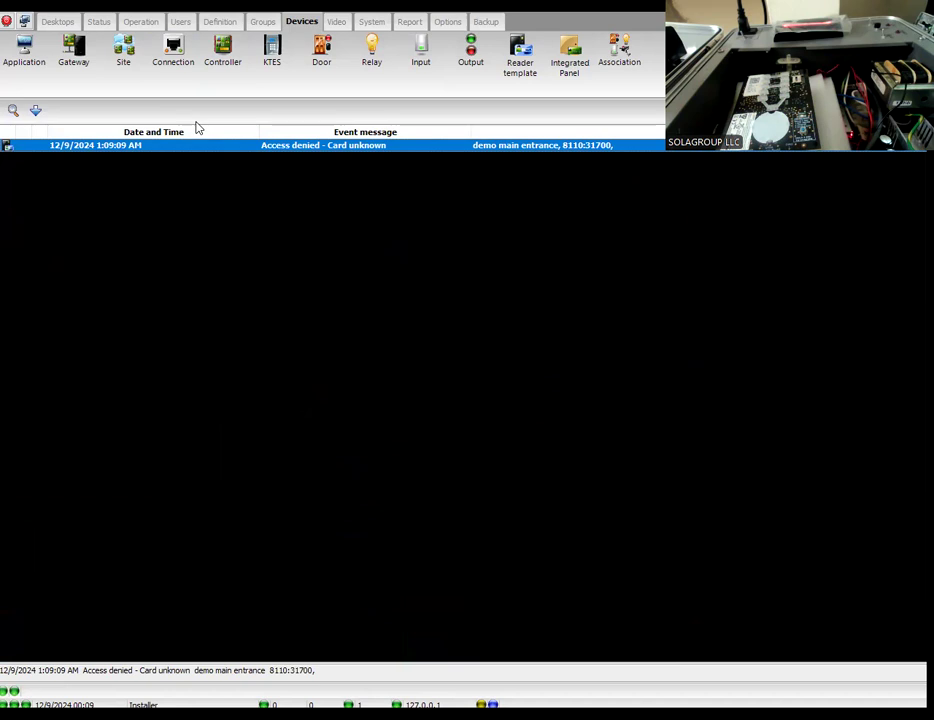
# Step: Open the door operation window for the demo GTISECURITY site, check the demo main entrance door's live status against the events, and close it
pyautogui.click(141, 21)
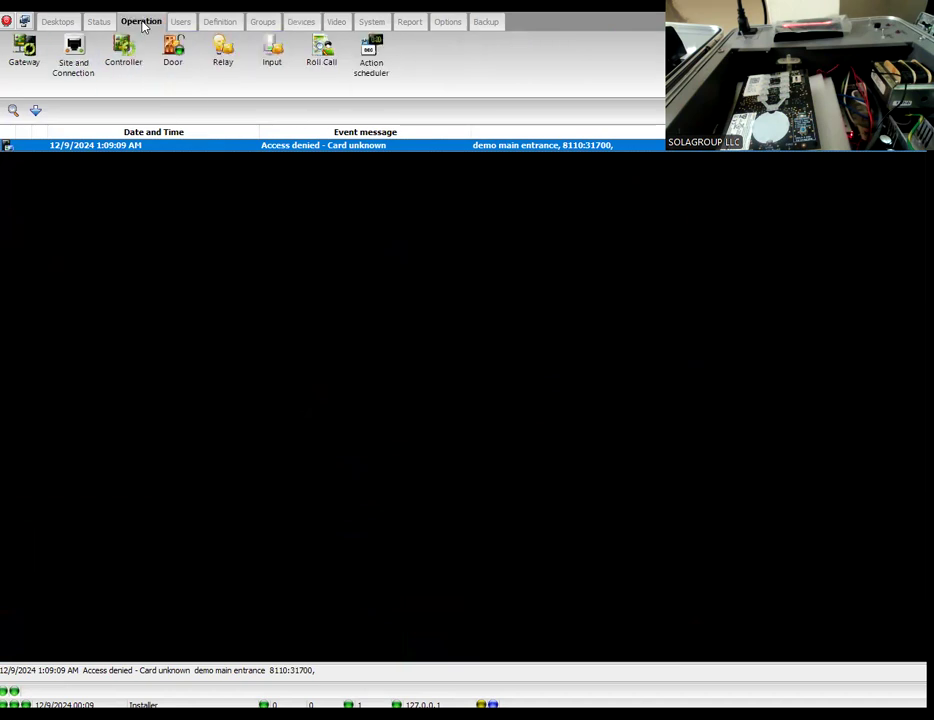
pyautogui.click(170, 64)
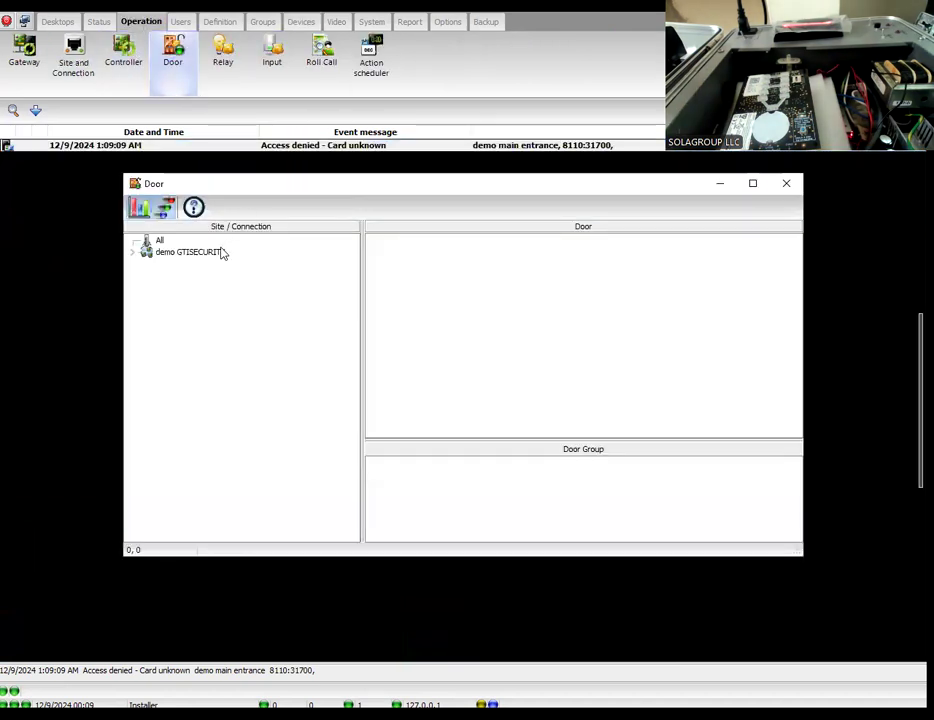
pyautogui.click(201, 250)
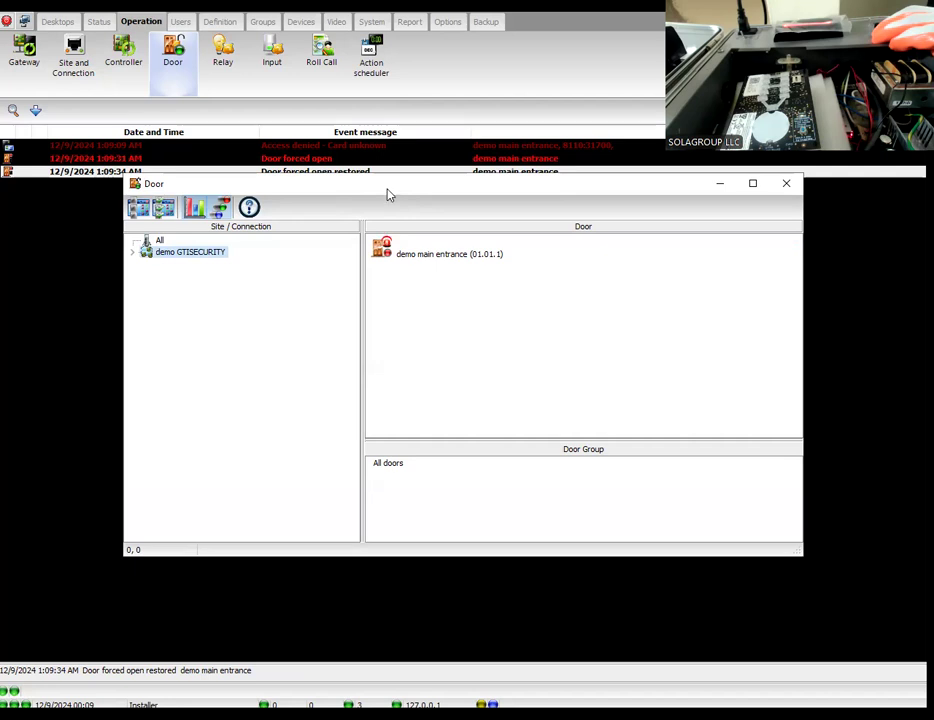
pyautogui.moveTo(387, 190); pyautogui.dragTo(440, 302)
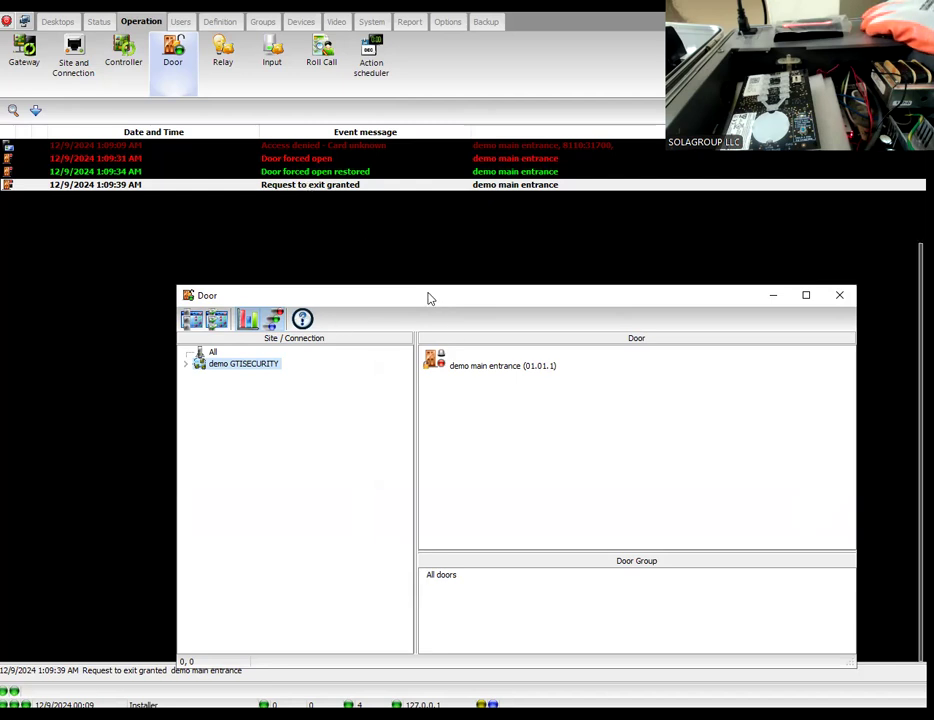
pyautogui.moveTo(430, 295); pyautogui.dragTo(347, 247)
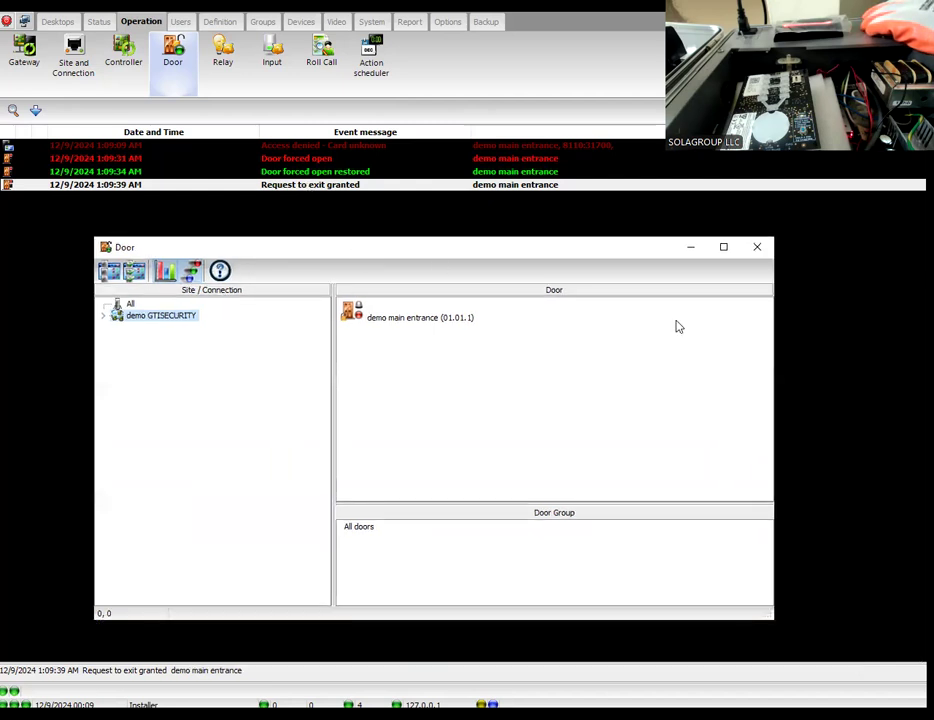
pyautogui.click(758, 247)
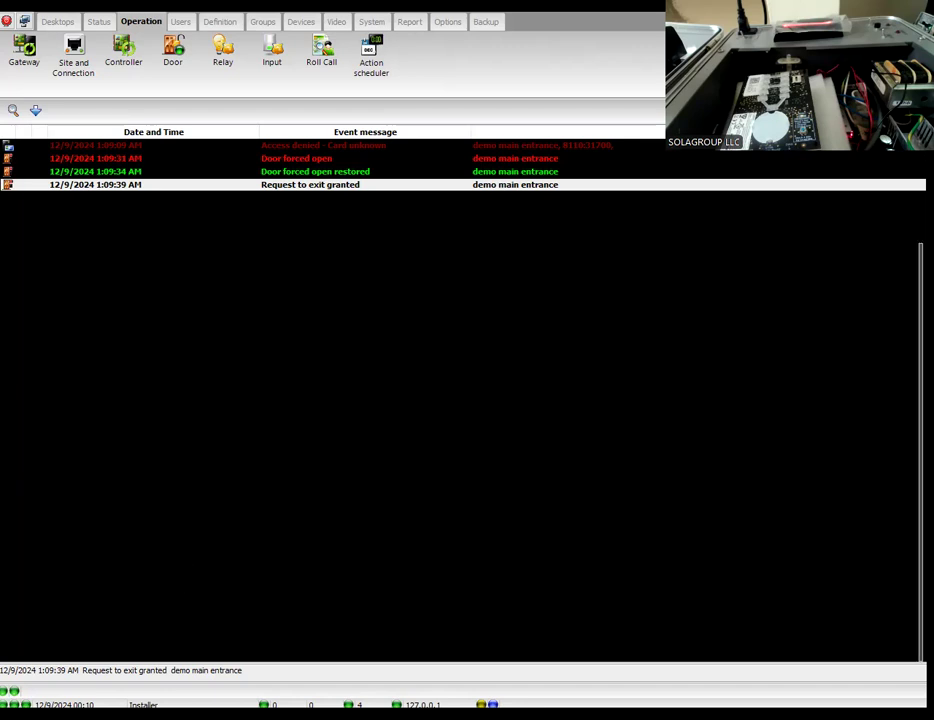
# Step: Switch to the application note in Firefox and review the schedule example and step 9 on cardholder access levels
pyautogui.click(548, 648)
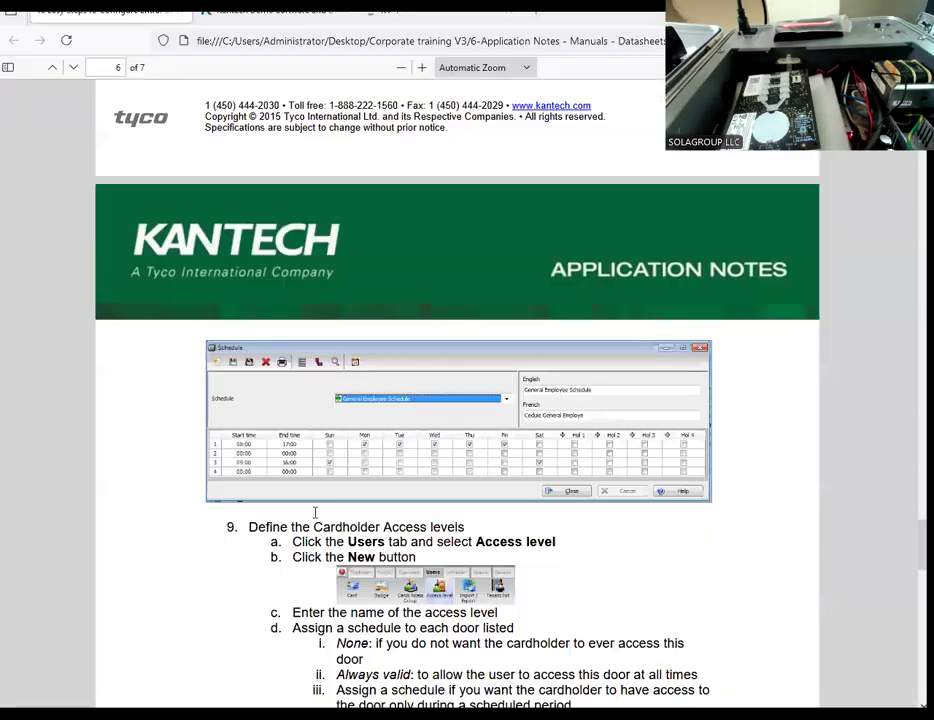
pyautogui.scroll(1, 270, 484)
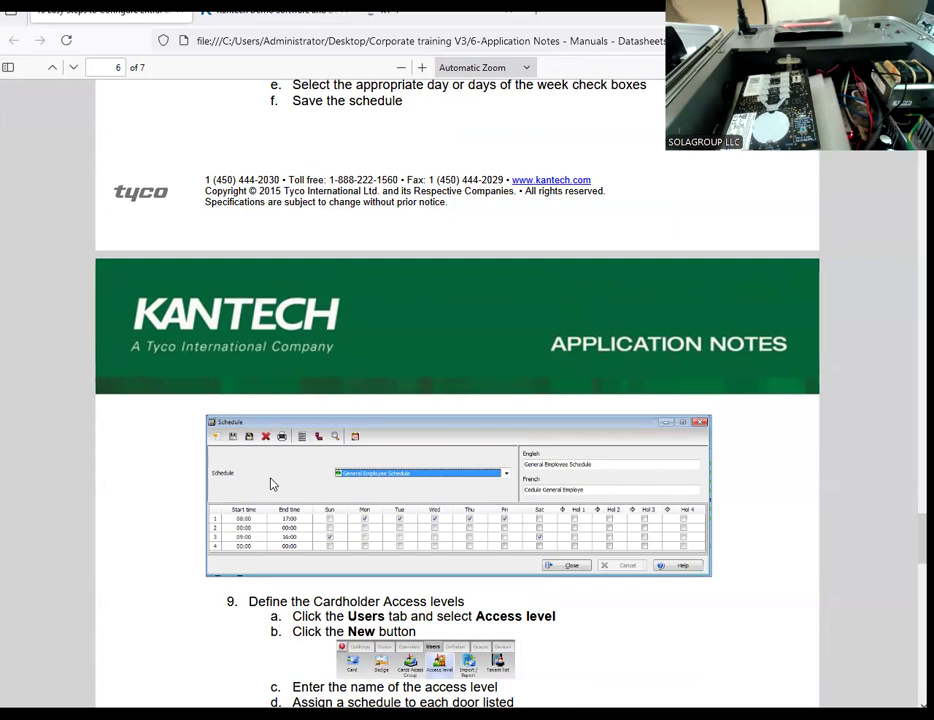
pyautogui.scroll(-1, 272, 484)
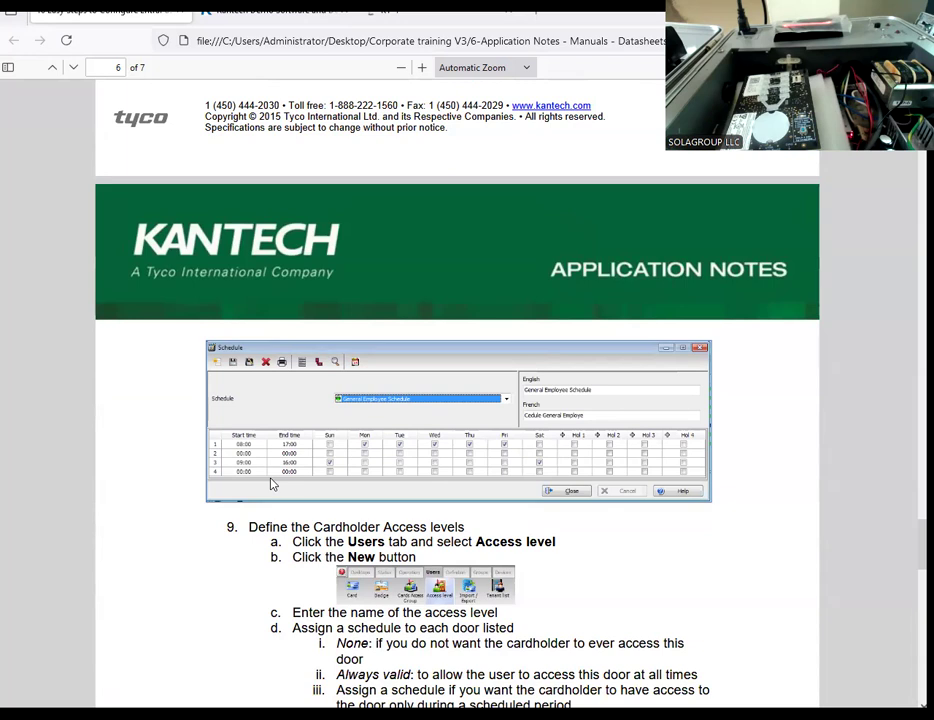
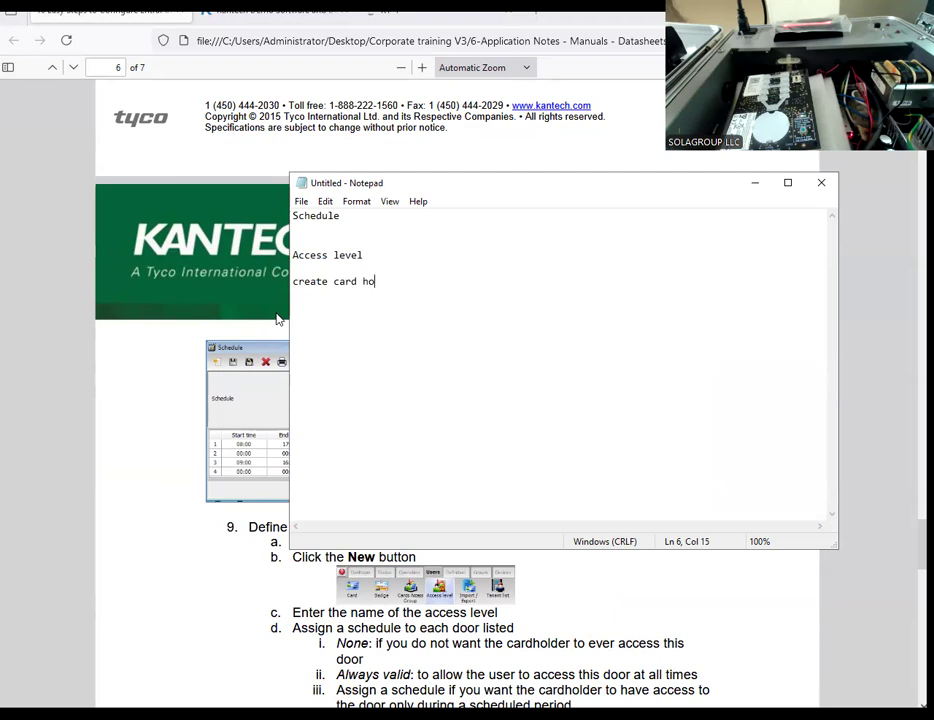
# Step: Complete the "create card holder" line in the Notepad notes and add "9h - 17h M-F" beneath a "Schedule >" heading
pyautogui.write('r')
pyautogui.click(346, 220)
pyautogui.write('>')
pyautogui.press('Return')
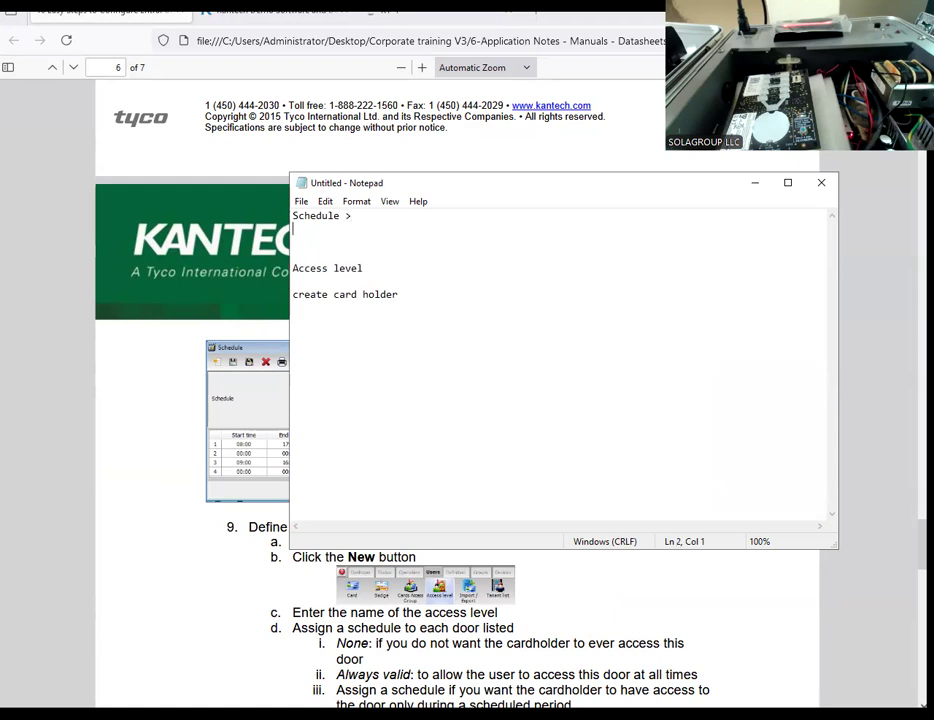
pyautogui.write('9h - 17h M-F')
pyautogui.press('Return')
# Step: Add the line "9h - 13h S" to the schedule notes, followed by a "----" divider after a blank line
pyautogui.write('9h')
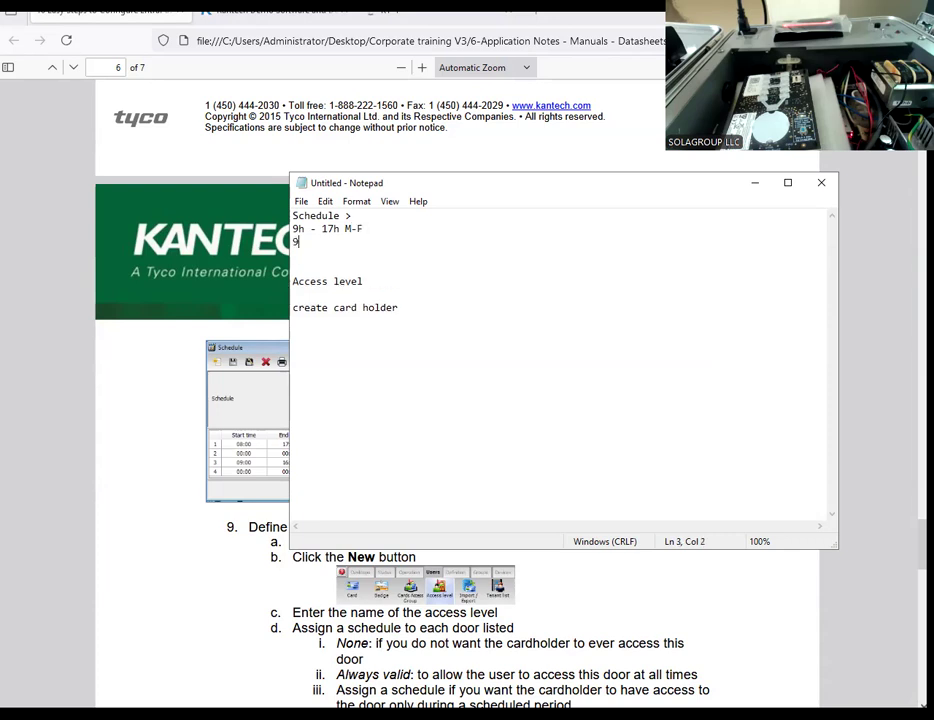
pyautogui.write(' - 13h S')
pyautogui.press('Return')
pyautogui.press('Return')
pyautogui.write('----')
pyautogui.press('Return')
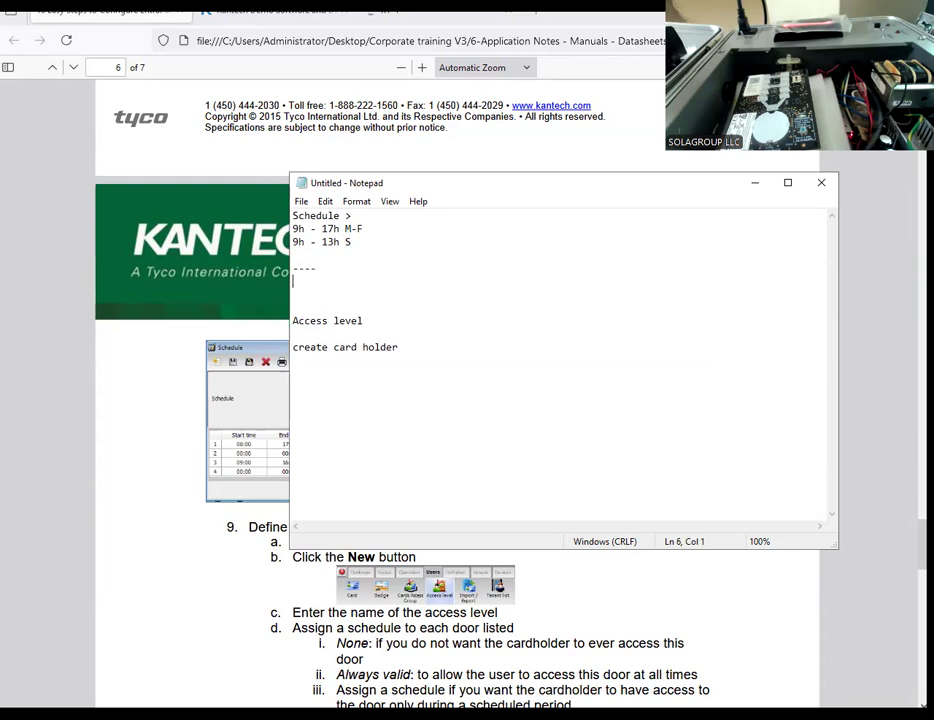
# Step: Write "24/7 security" beneath the divider in the schedule notes, leaving an empty line under it
pyautogui.write('24/7 security')
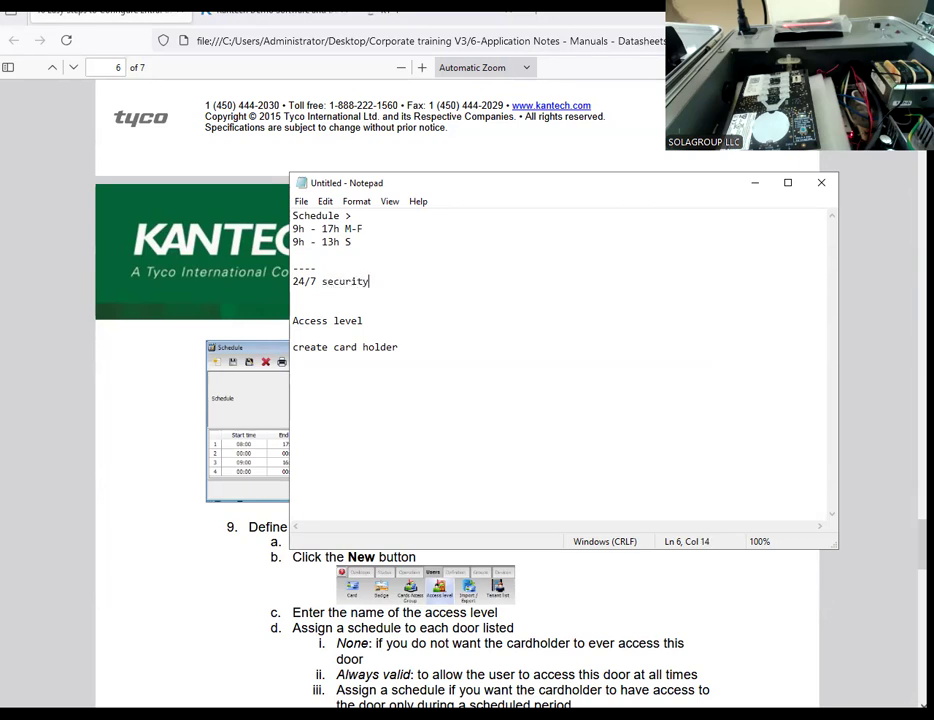
pyautogui.press('Return')
pyautogui.write('000000')
pyautogui.press('BackSpace')
pyautogui.press('BackSpace')
pyautogui.press('BackSpace')
pyautogui.press('BackSpace')
pyautogui.press('BackSpace')
pyautogui.press('BackSpace')
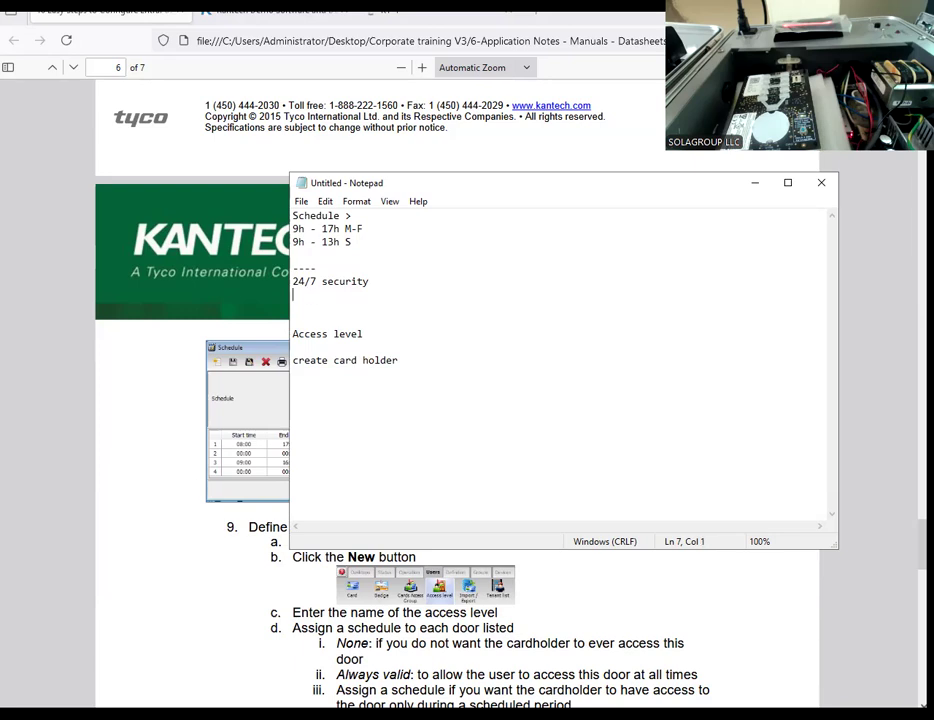
# Step: Switch to EntraPass, open the schedule definition and examine the hours, weekdays and holidays of the Always valid schedule
pyautogui.hotkey('alt', 'Tab')
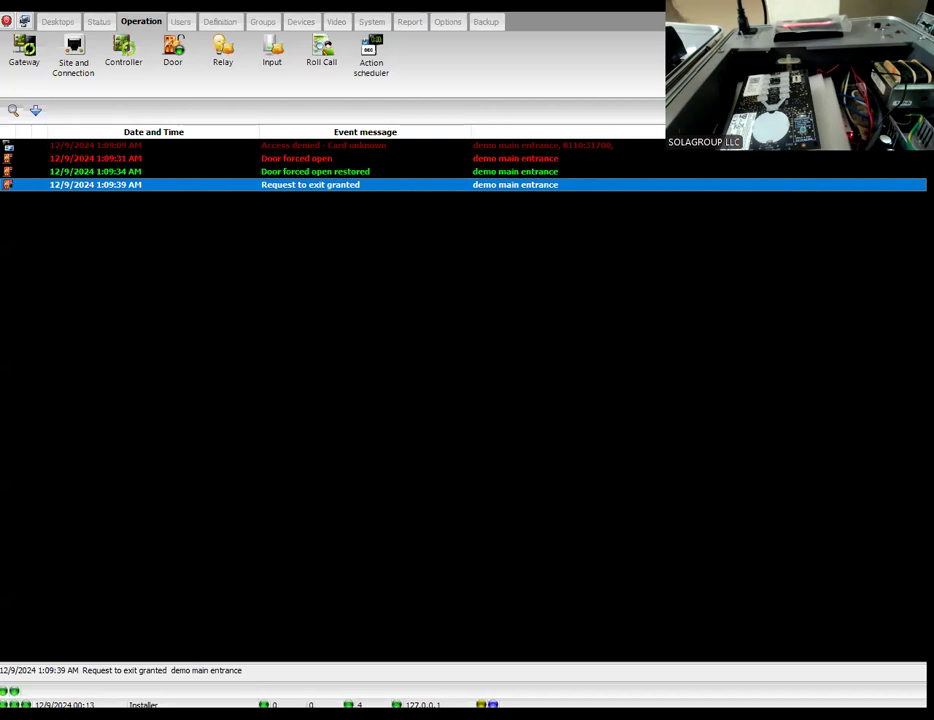
pyautogui.click(182, 22)
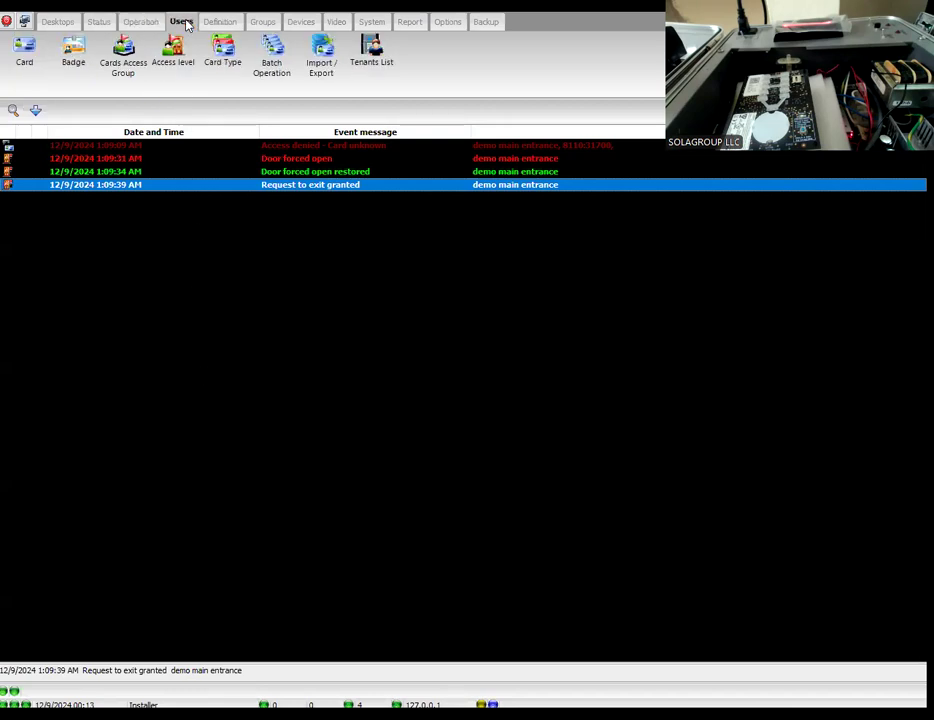
pyautogui.click(221, 22)
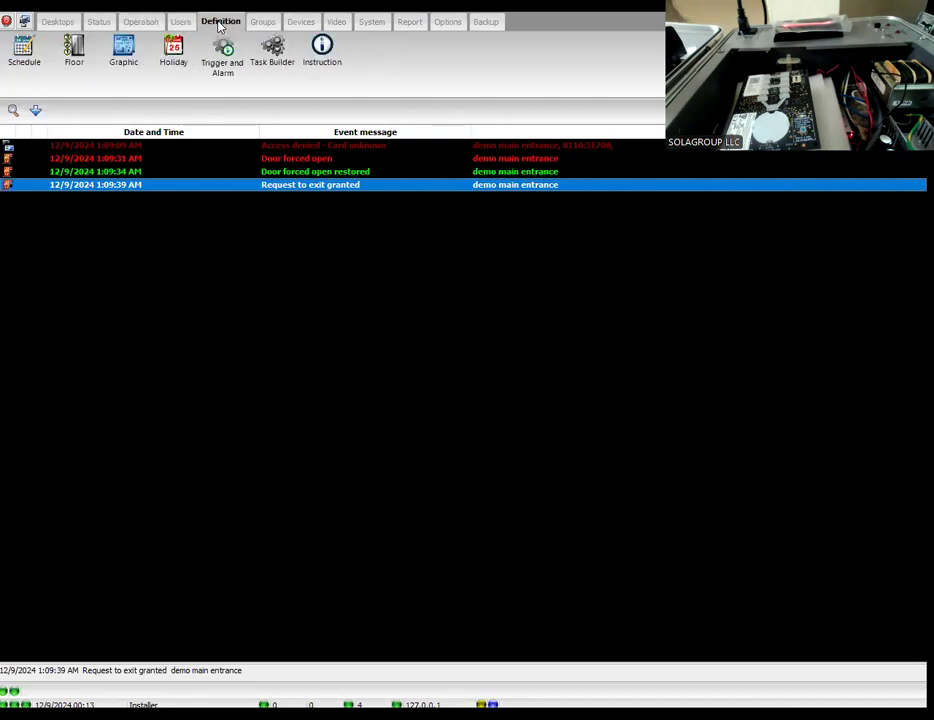
pyautogui.click(24, 60)
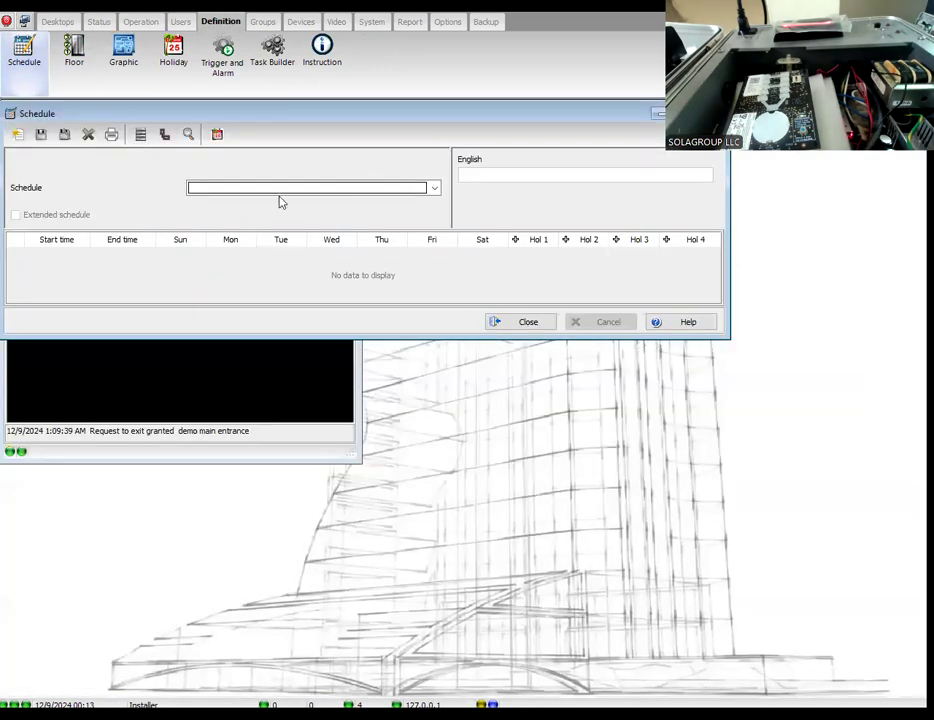
pyautogui.click(236, 190)
pyautogui.click(238, 202)
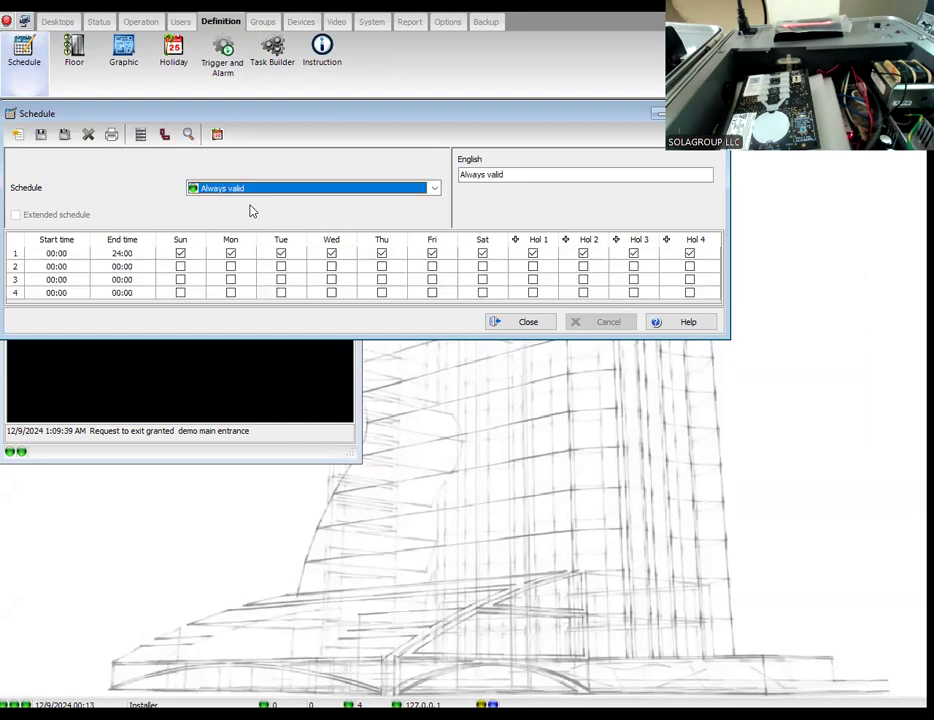
pyautogui.click(281, 257)
pyautogui.click(230, 258)
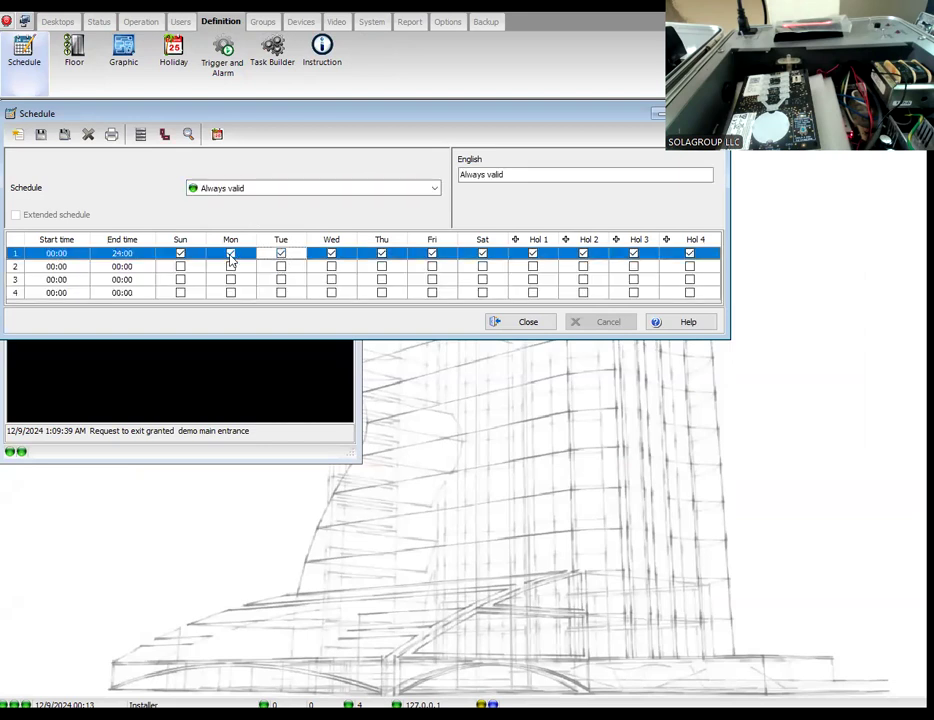
pyautogui.click(180, 256)
pyautogui.click(378, 257)
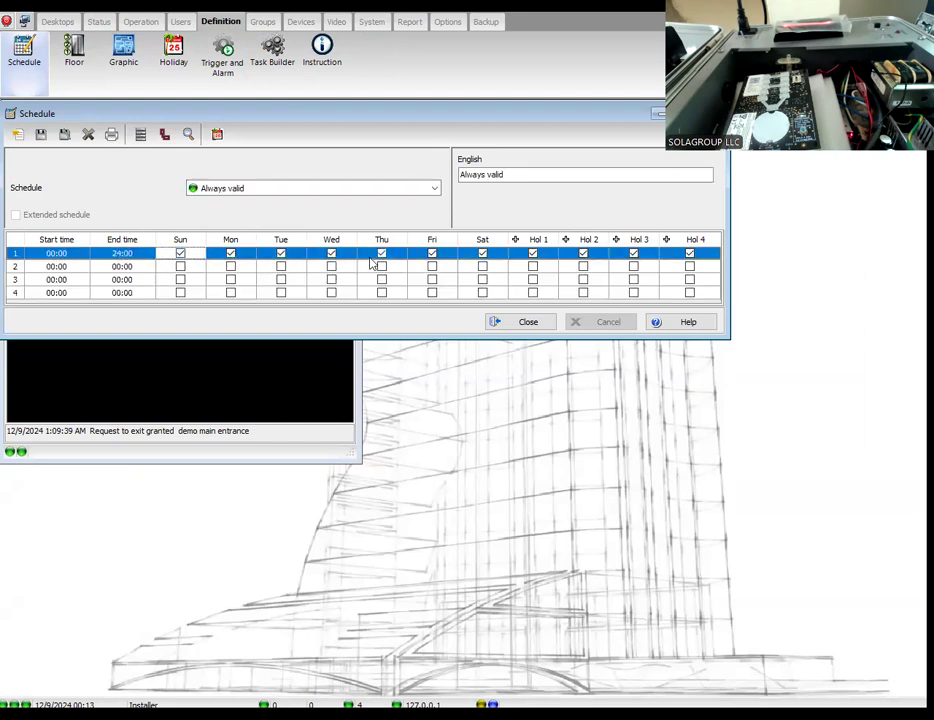
pyautogui.click(488, 258)
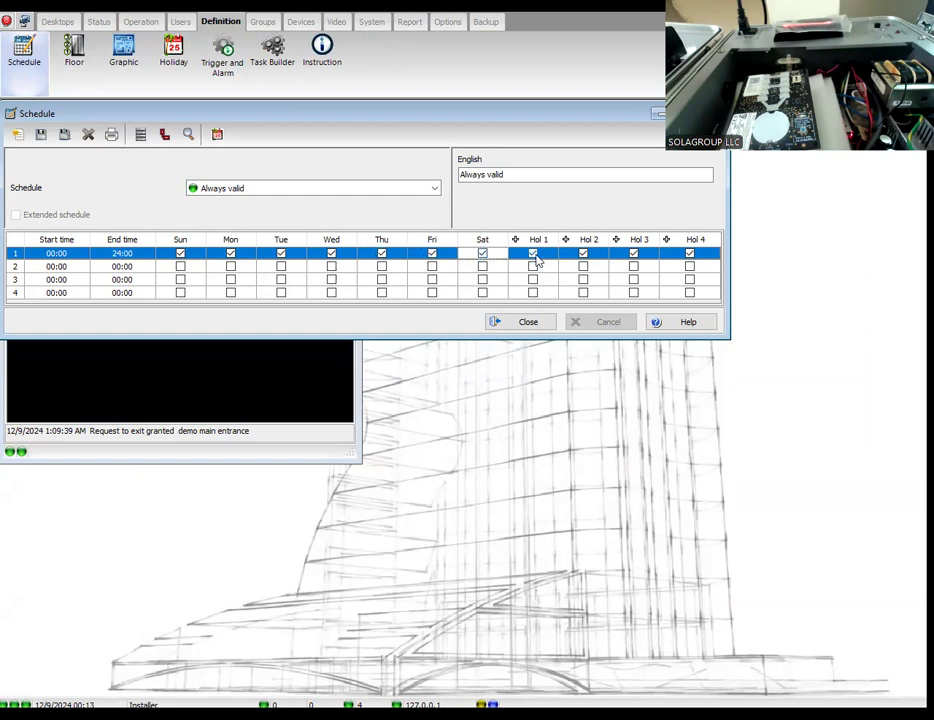
pyautogui.click(533, 252)
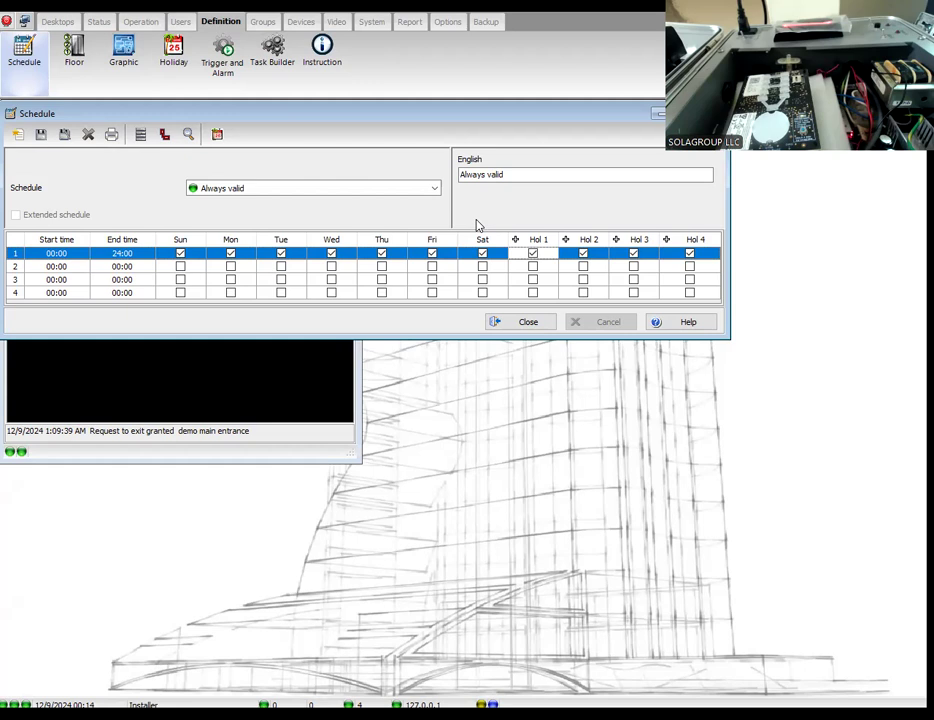
# Step: Create a new schedule named "24/7" with its first interval running from 00:00 to 24:00
pyautogui.click(18, 134)
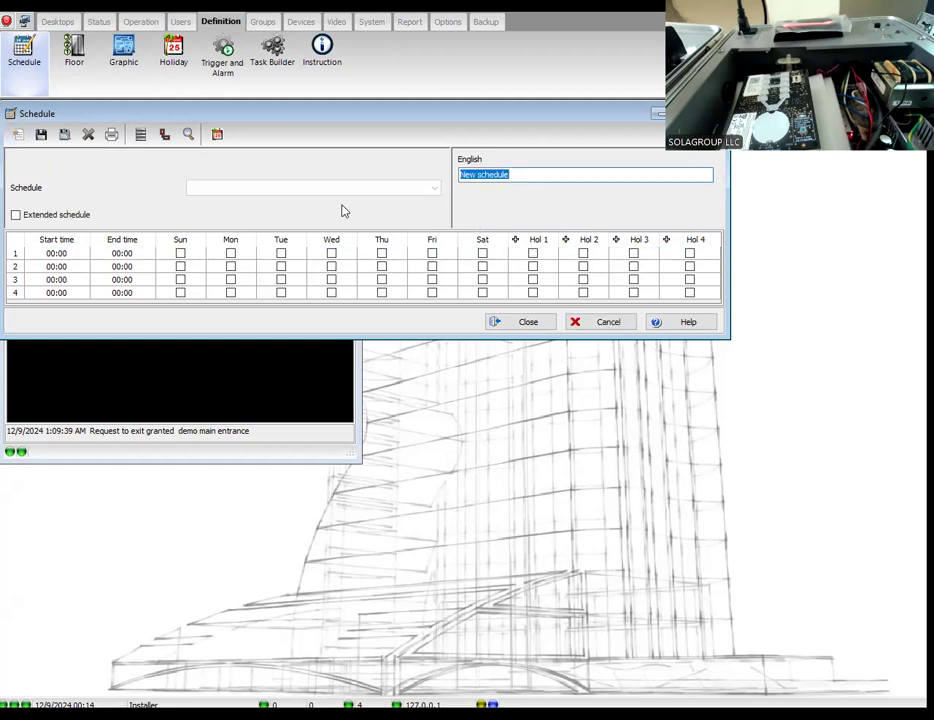
pyautogui.write('24/7')
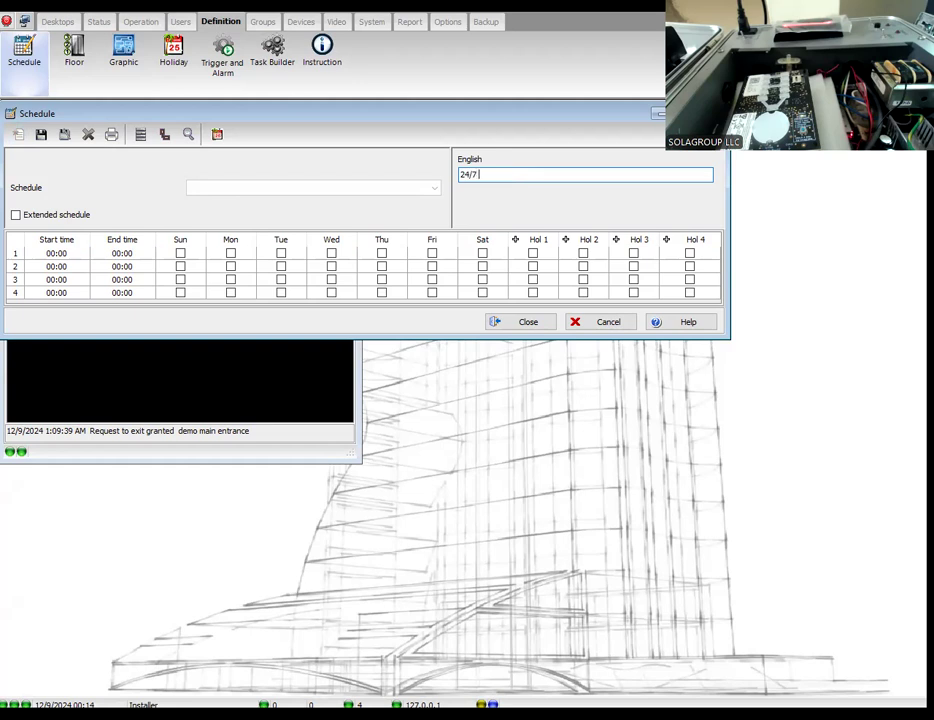
pyautogui.write('all days')
pyautogui.press('BackSpace')
pyautogui.press('BackSpace')
pyautogui.press('BackSpace')
pyautogui.press('BackSpace')
pyautogui.press('BackSpace')
pyautogui.press('BackSpace')
pyautogui.press('BackSpace')
pyautogui.press('BackSpace')
pyautogui.click(50, 255)
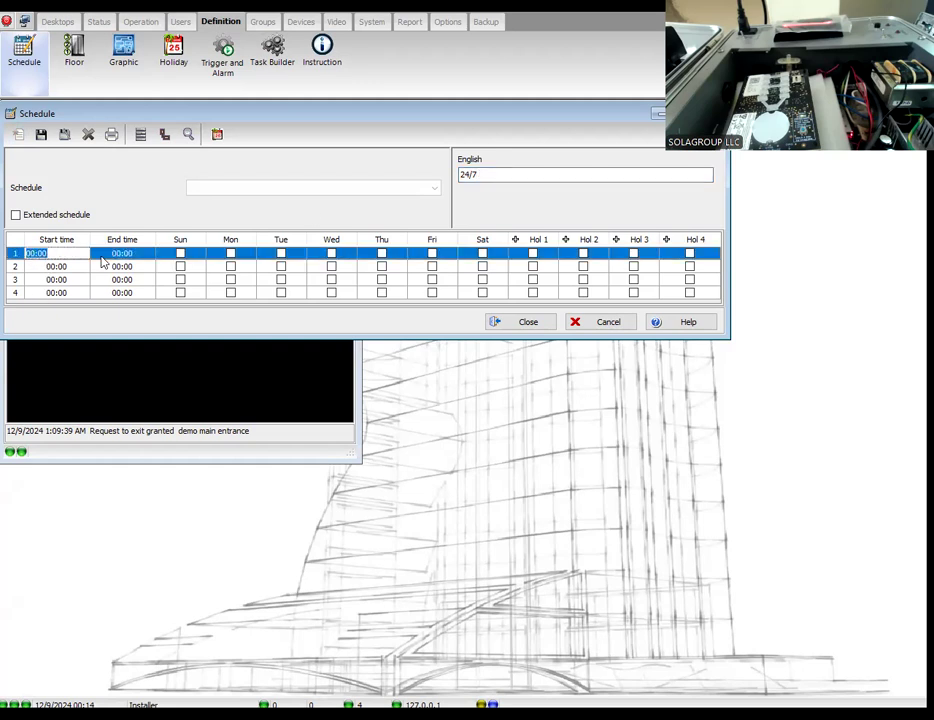
pyautogui.press('Tab')
pyautogui.write('24:00')
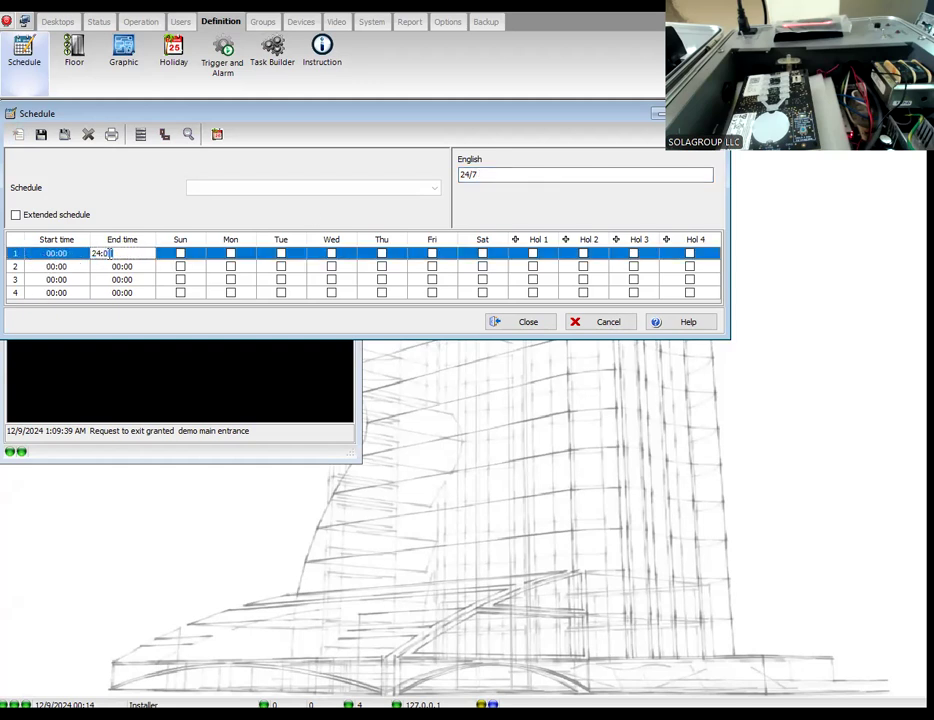
# Step: Enable Sunday through Saturday and Hol 1 to Hol 4 for the first interval of the 24/7 schedule, and save it
pyautogui.click(181, 254)
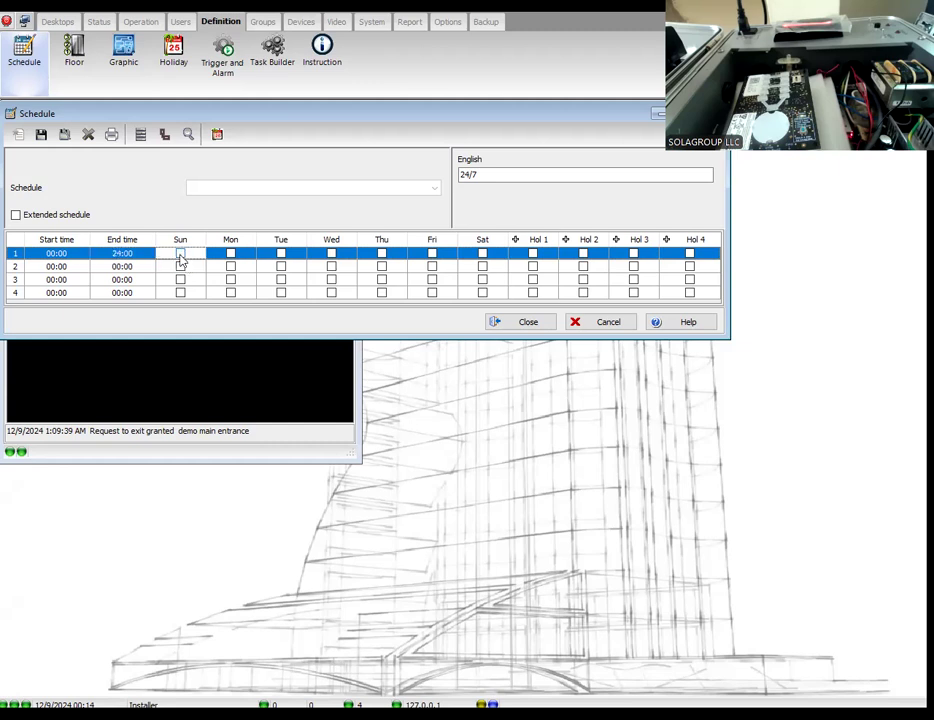
pyautogui.click(181, 254)
pyautogui.click(231, 254)
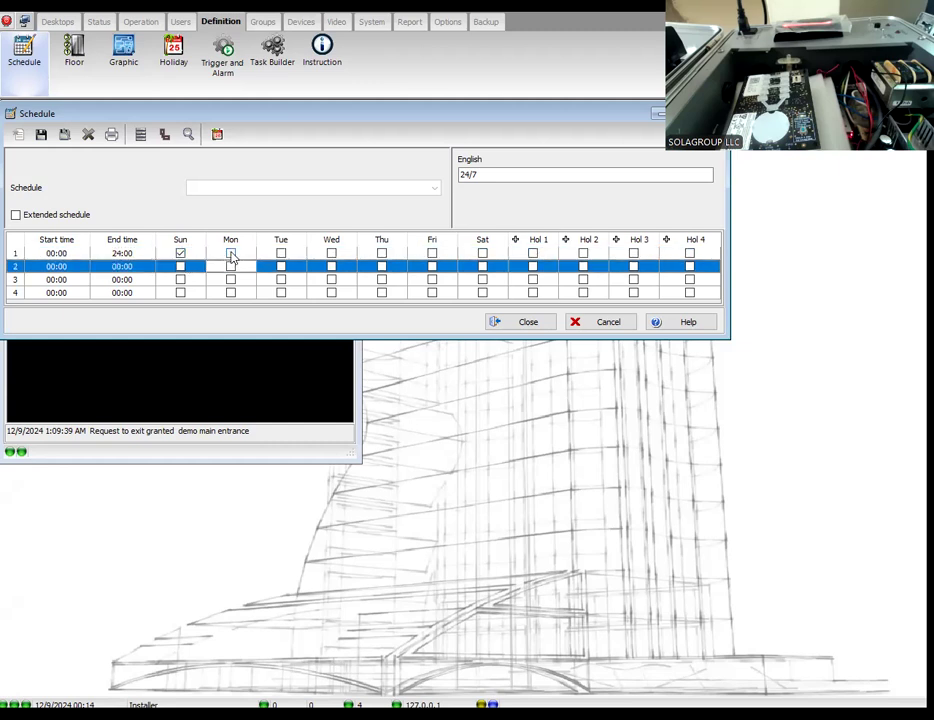
pyautogui.click(281, 254)
pyautogui.click(331, 254)
pyautogui.click(381, 254)
pyautogui.click(432, 254)
pyautogui.click(482, 254)
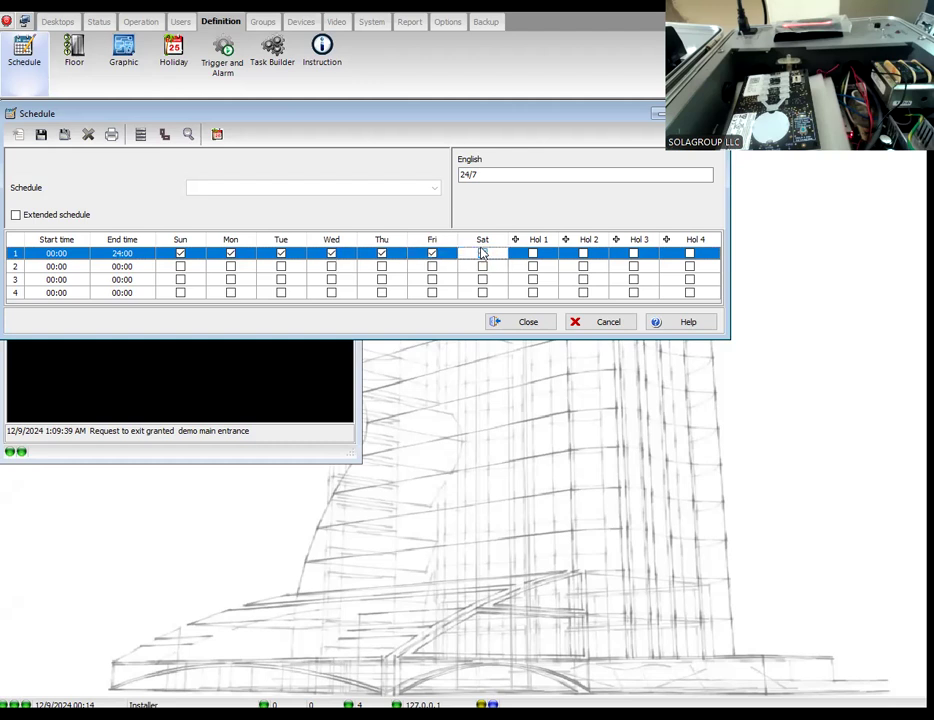
pyautogui.click(532, 254)
pyautogui.click(583, 254)
pyautogui.click(633, 254)
pyautogui.click(689, 254)
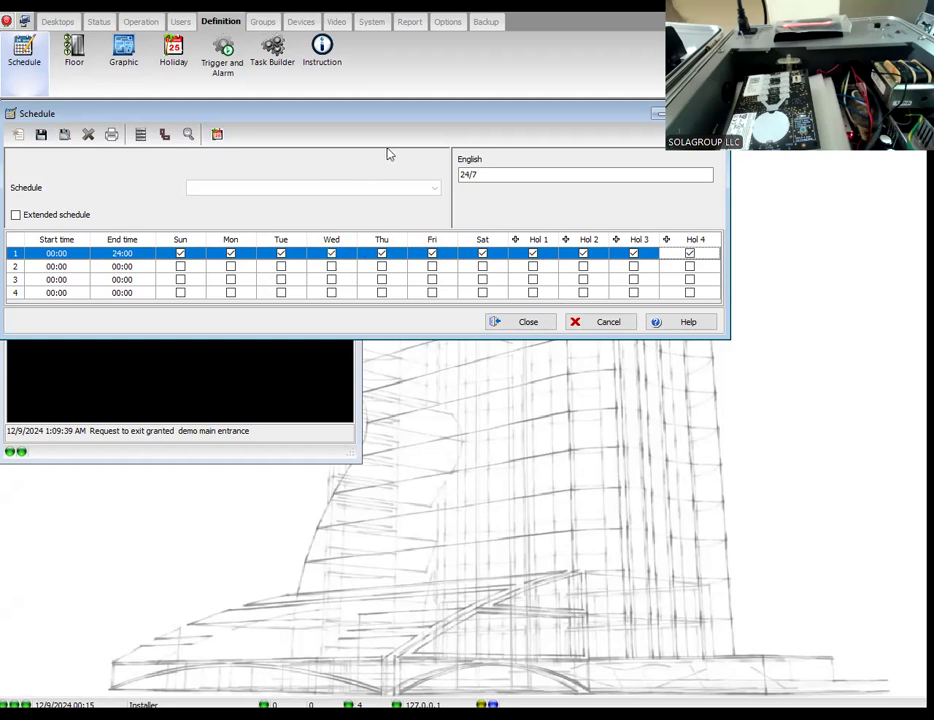
pyautogui.click(41, 134)
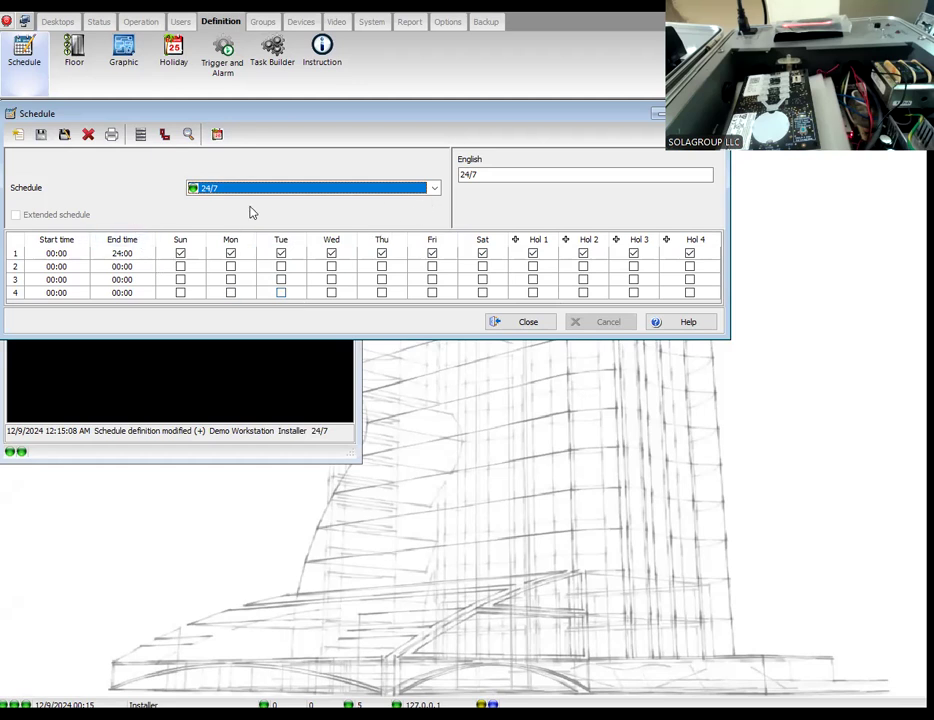
# Step: Create a new schedule named "work hrs" with its first interval running from 09:00 to 17:00
pyautogui.click(17, 134)
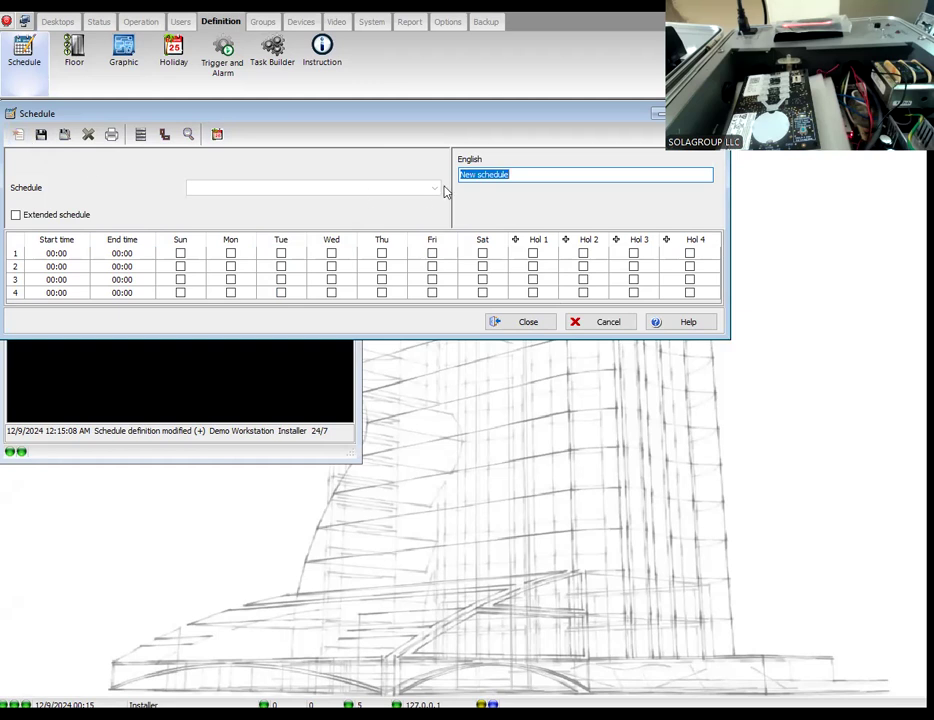
pyautogui.write('wor')
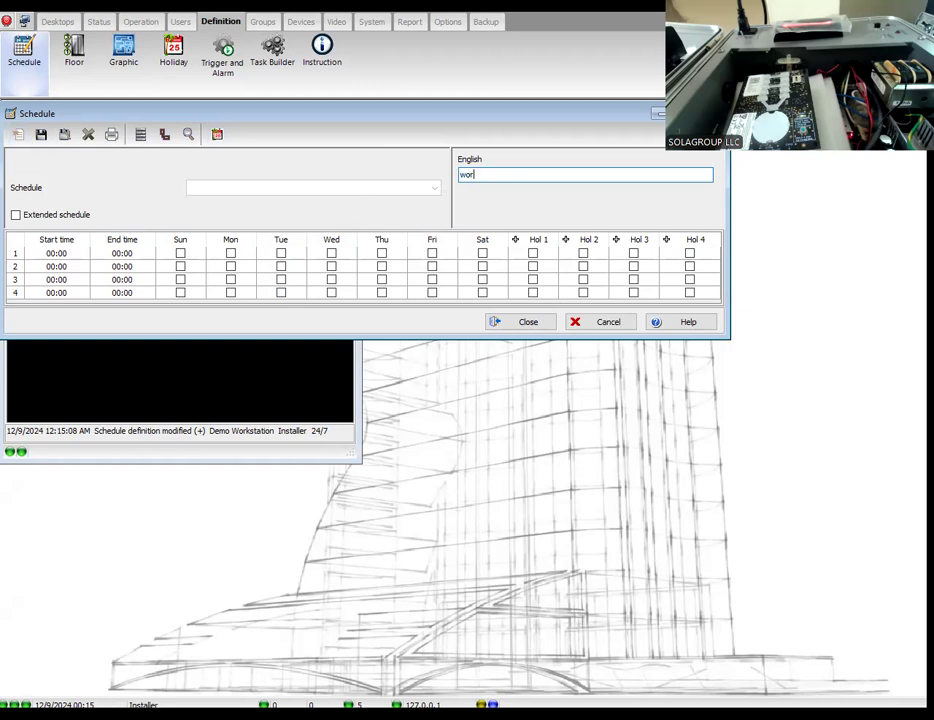
pyautogui.write('k hrs')
pyautogui.click(479, 174)
pyautogui.click(64, 253)
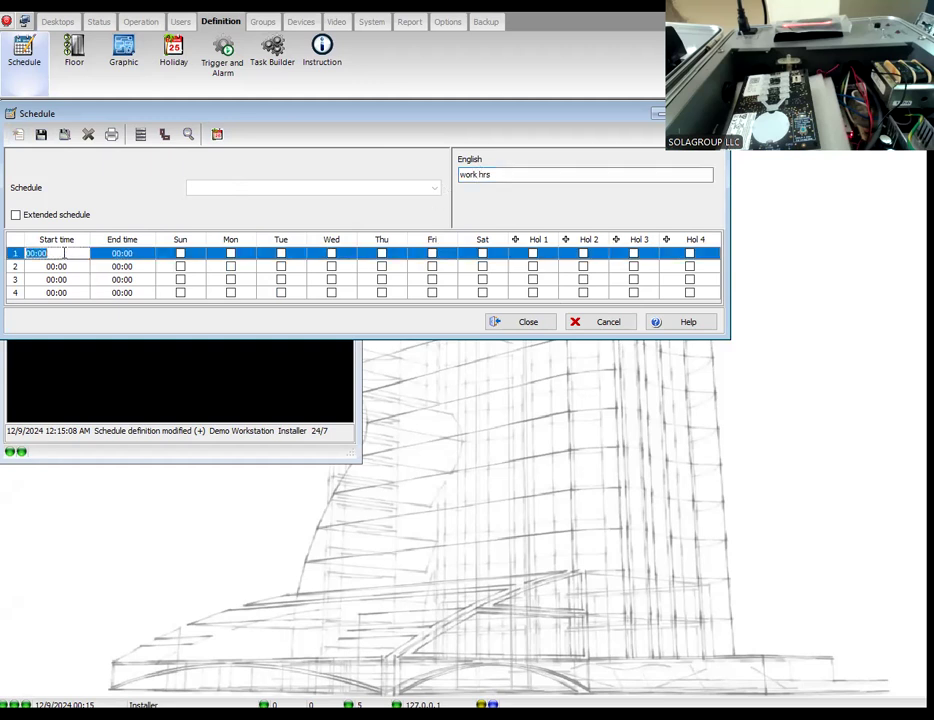
pyautogui.write('09:00')
pyautogui.click(120, 253)
pyautogui.click(117, 253)
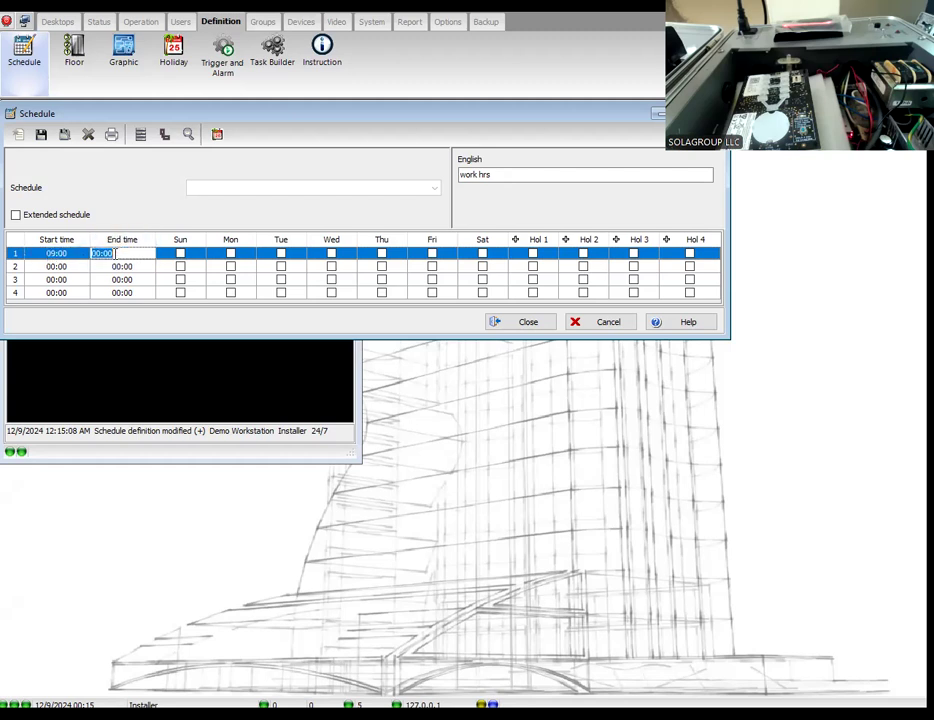
pyautogui.write('17:00')
# Step: Enable Monday through Friday for the first interval of the work hrs schedule
pyautogui.click(230, 253)
pyautogui.click(281, 253)
pyautogui.click(331, 253)
pyautogui.click(381, 253)
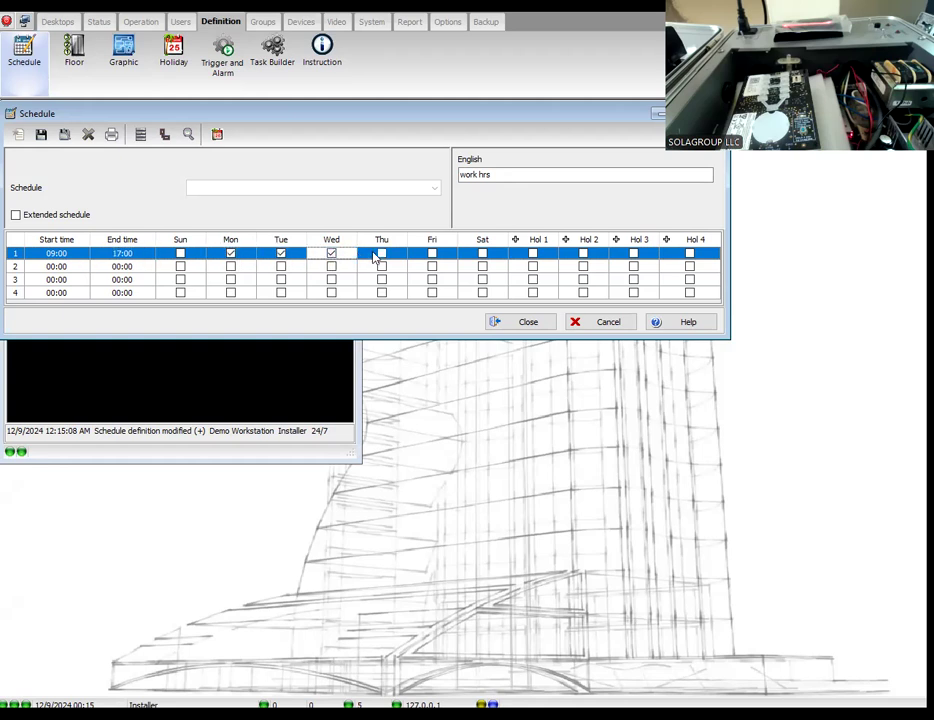
pyautogui.click(432, 253)
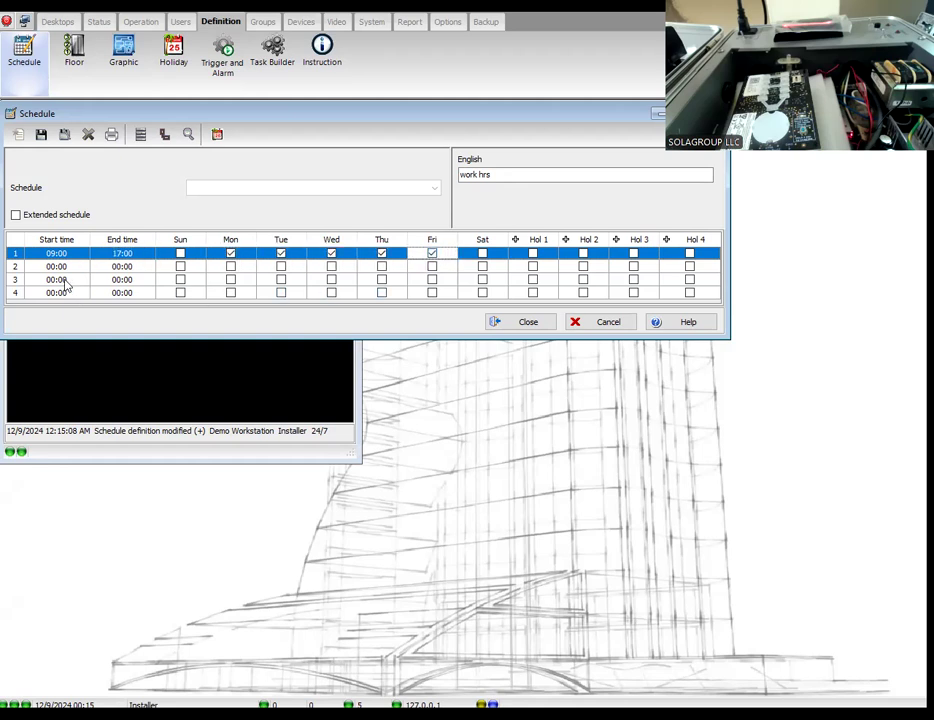
# Step: Set the second interval of the work hrs schedule to Saturday from 09:00 to 13:00, then save and close the schedule definition
pyautogui.click(482, 267)
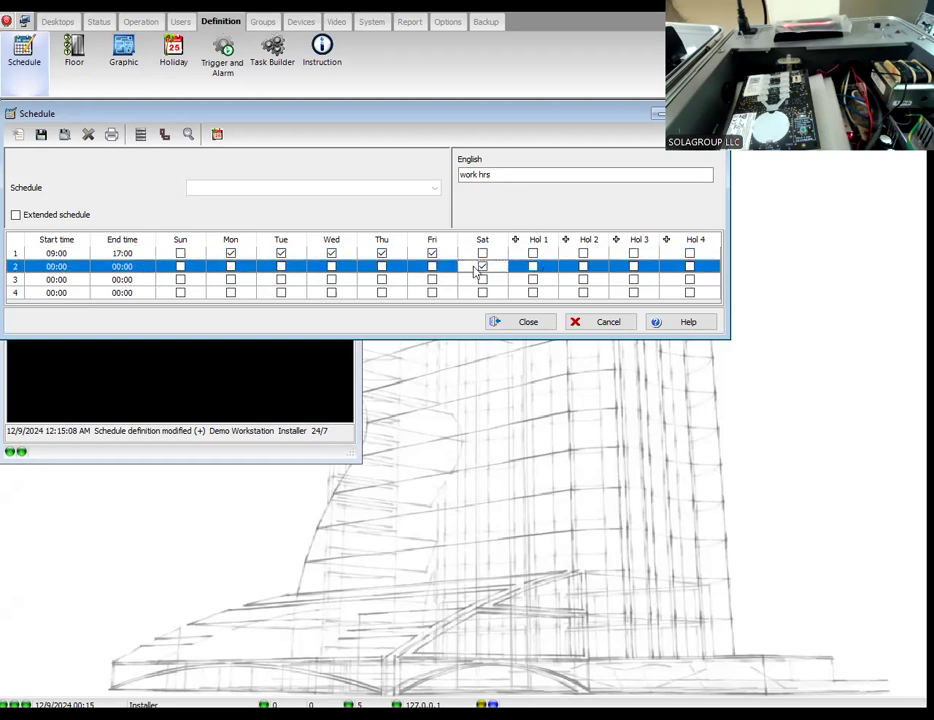
pyautogui.click(48, 267)
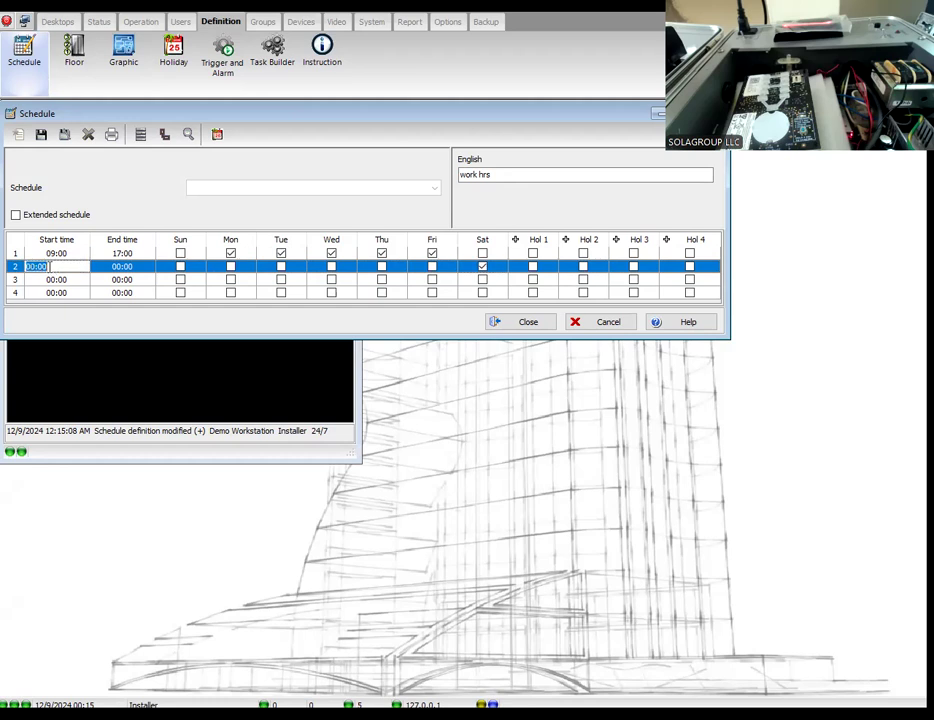
pyautogui.write('09:00')
pyautogui.click(114, 266)
pyautogui.write('13:00')
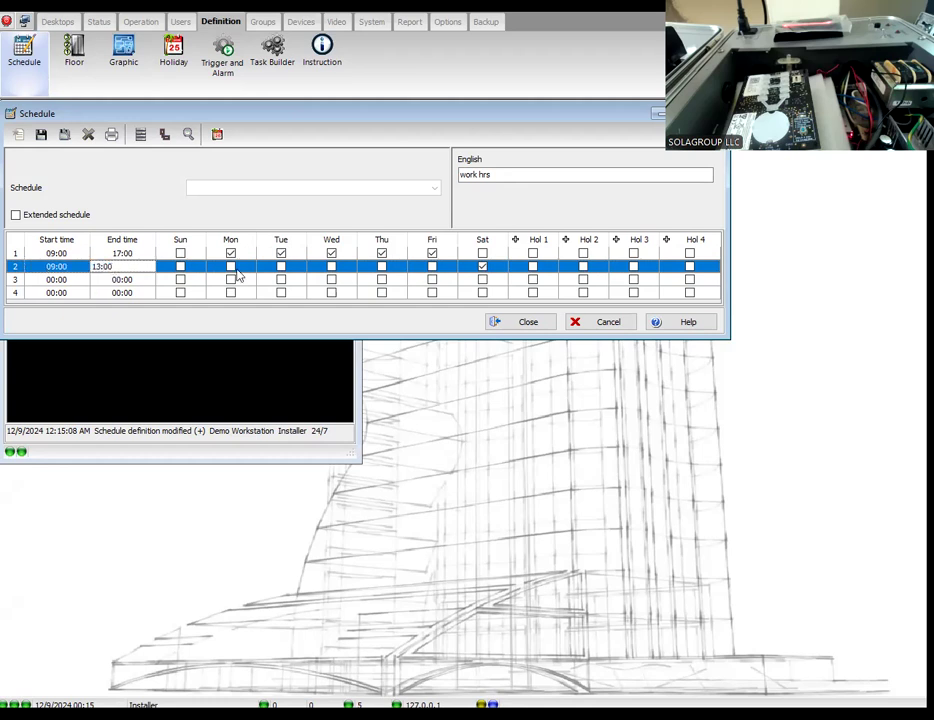
pyautogui.click(41, 137)
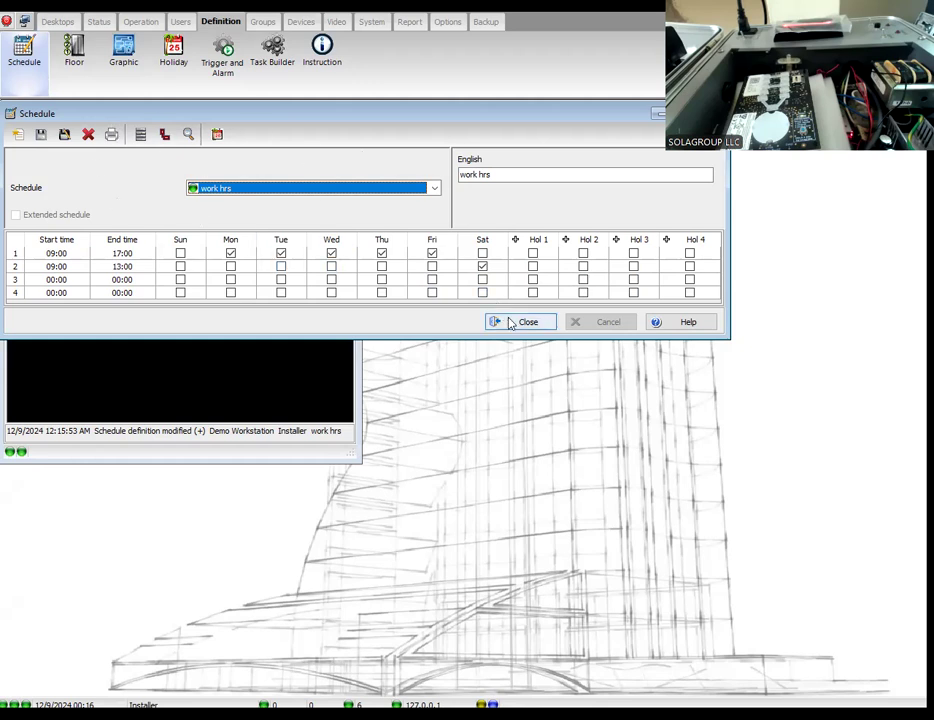
pyautogui.click(510, 324)
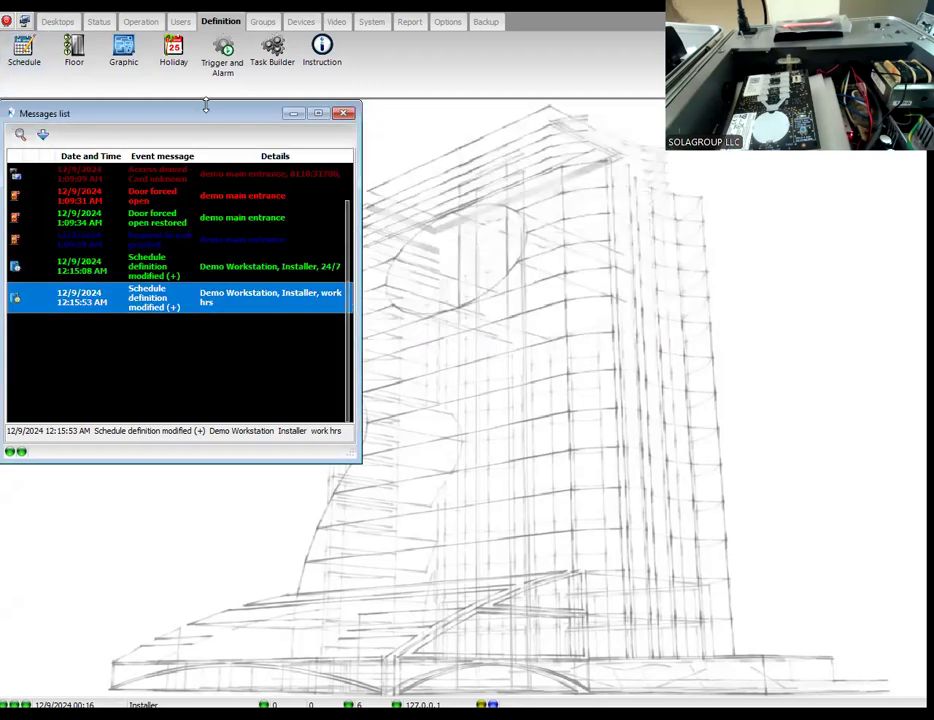
# Step: Read the Holiday Definition help topic from a new holiday definition, then discard the new holiday and close the holiday definition
pyautogui.click(176, 58)
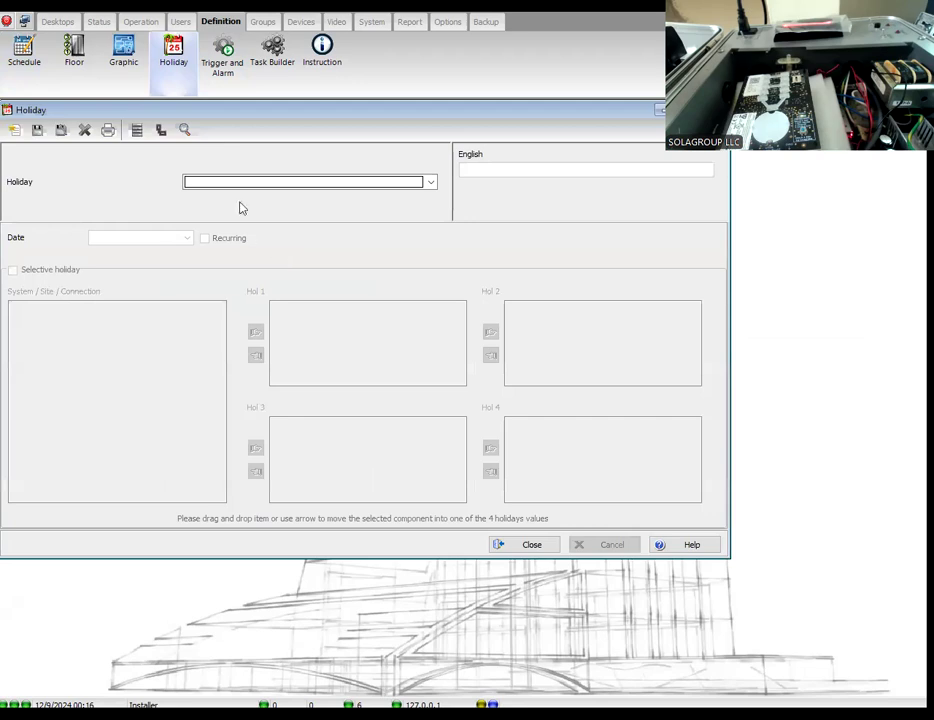
pyautogui.click(14, 131)
pyautogui.click(686, 547)
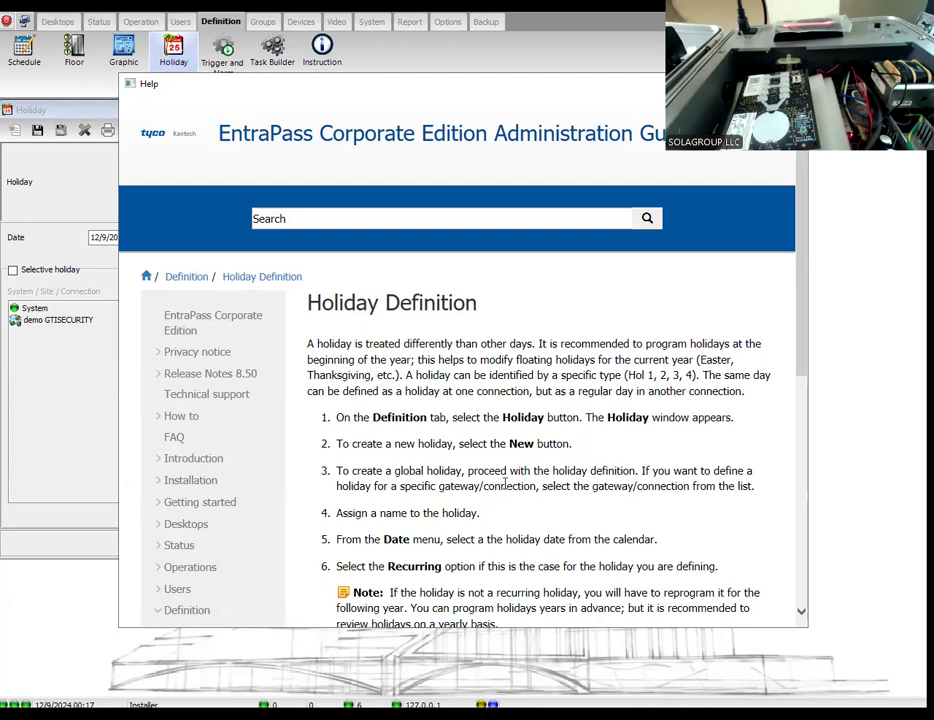
pyautogui.scroll(-3, 470, 540)
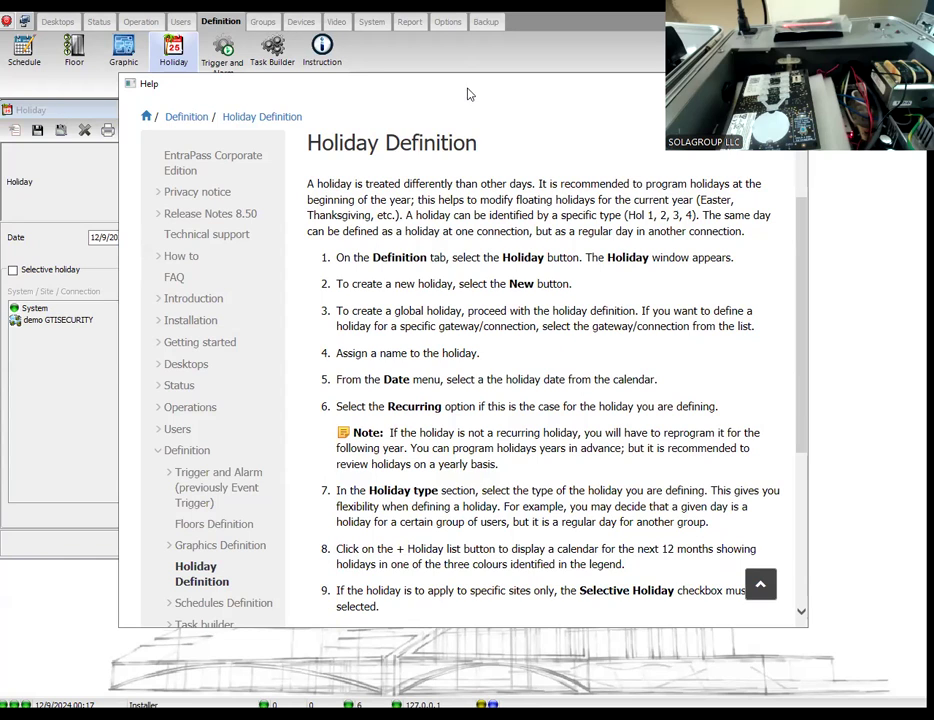
pyautogui.moveTo(467, 94); pyautogui.dragTo(386, 246)
pyautogui.click(703, 237)
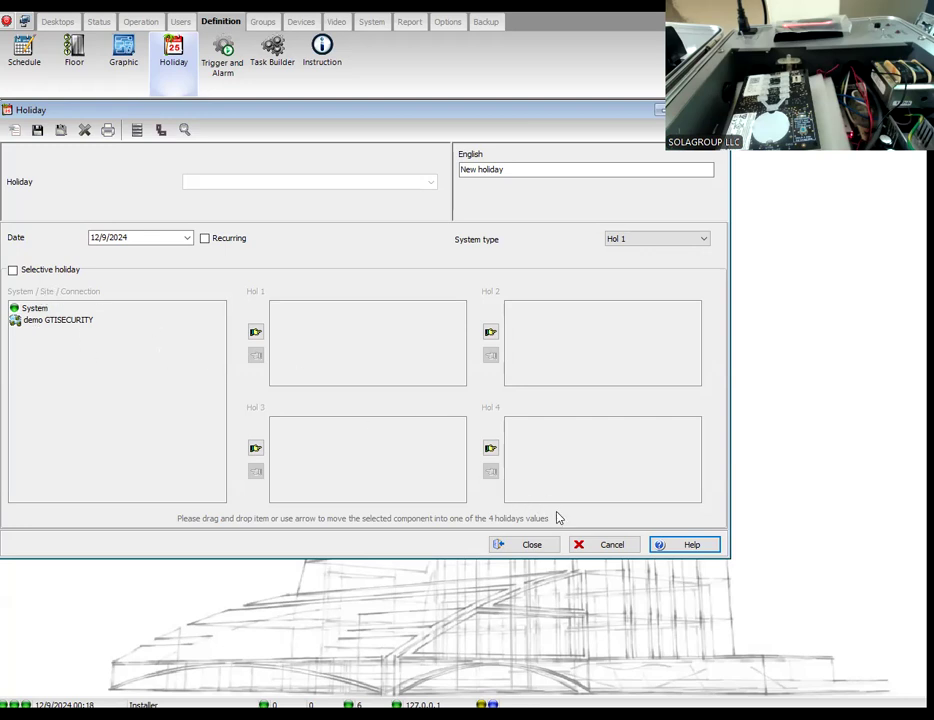
pyautogui.click(615, 546)
pyautogui.click(436, 385)
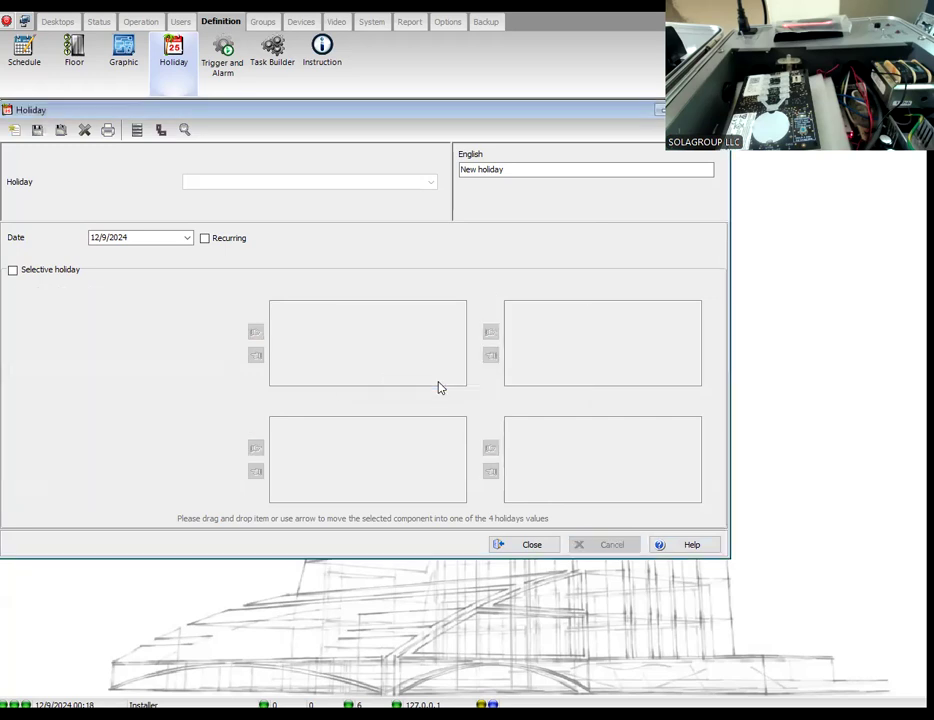
pyautogui.click(531, 546)
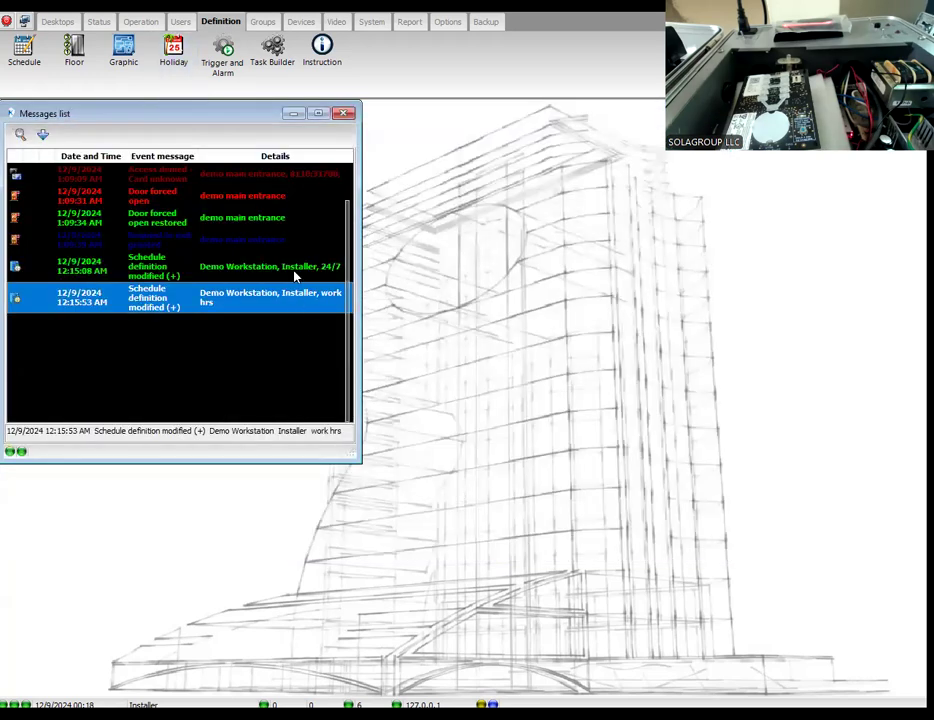
# Step: Switch to the Notepad notes and review the planned schedule, access level and card holder items
pyautogui.click(318, 114)
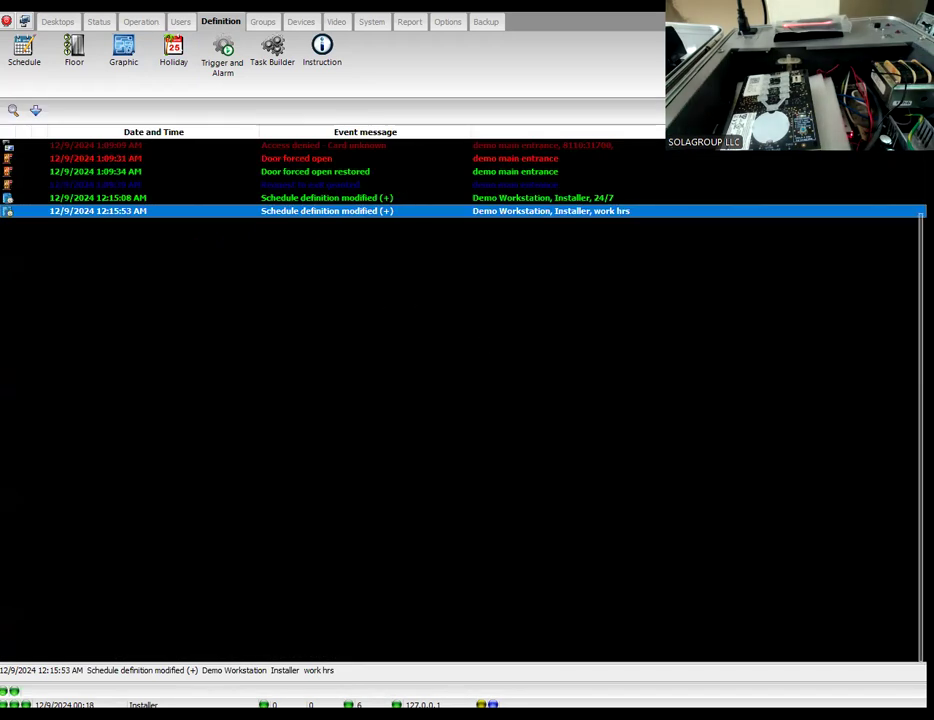
pyautogui.moveTo(452, 682)
pyautogui.click(513, 672)
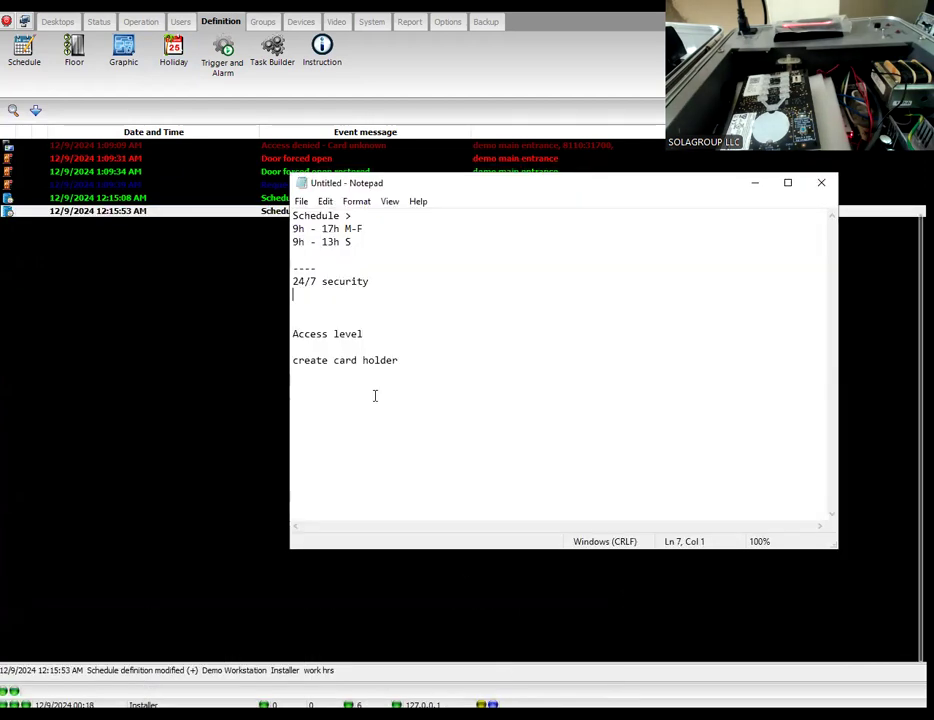
pyautogui.click(300, 312)
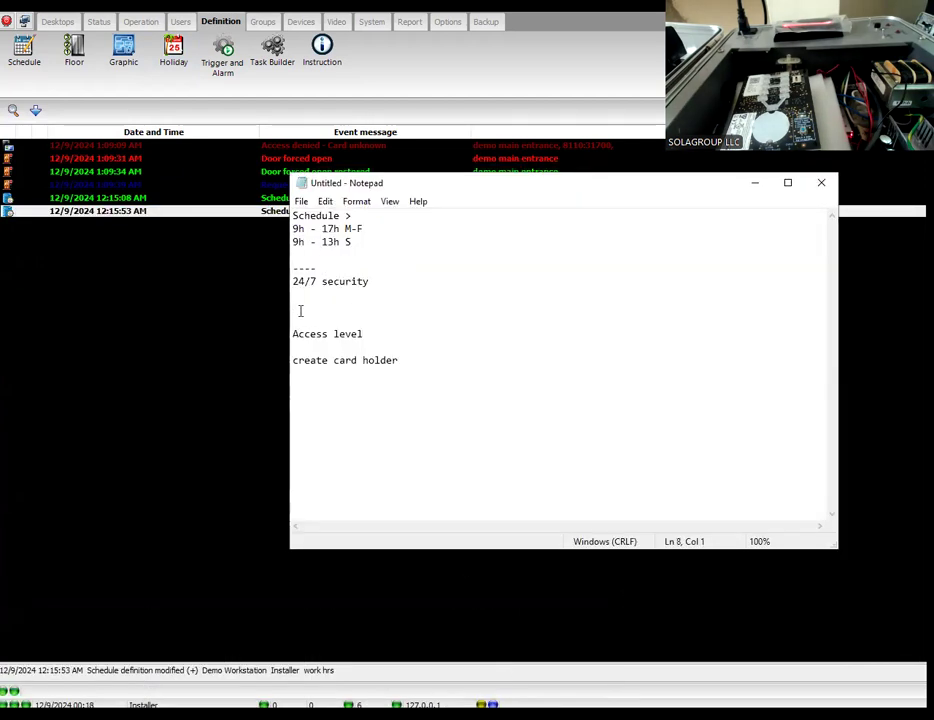
# Step: Set the number of controllers and KTES to 2 for the DEMO KT-1 connection and save it
pyautogui.click(298, 24)
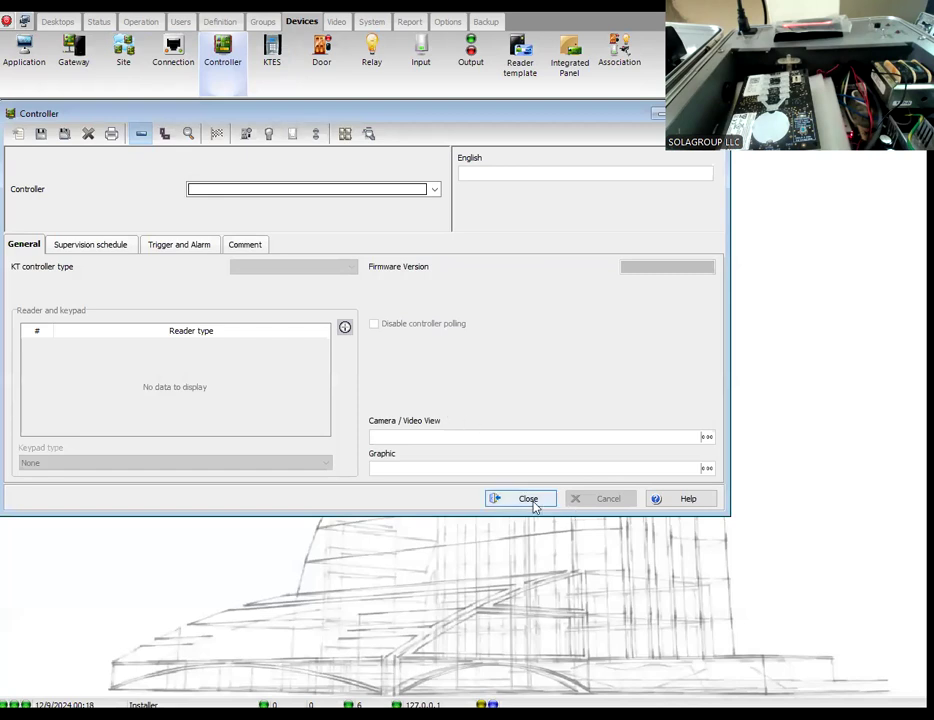
pyautogui.click(531, 499)
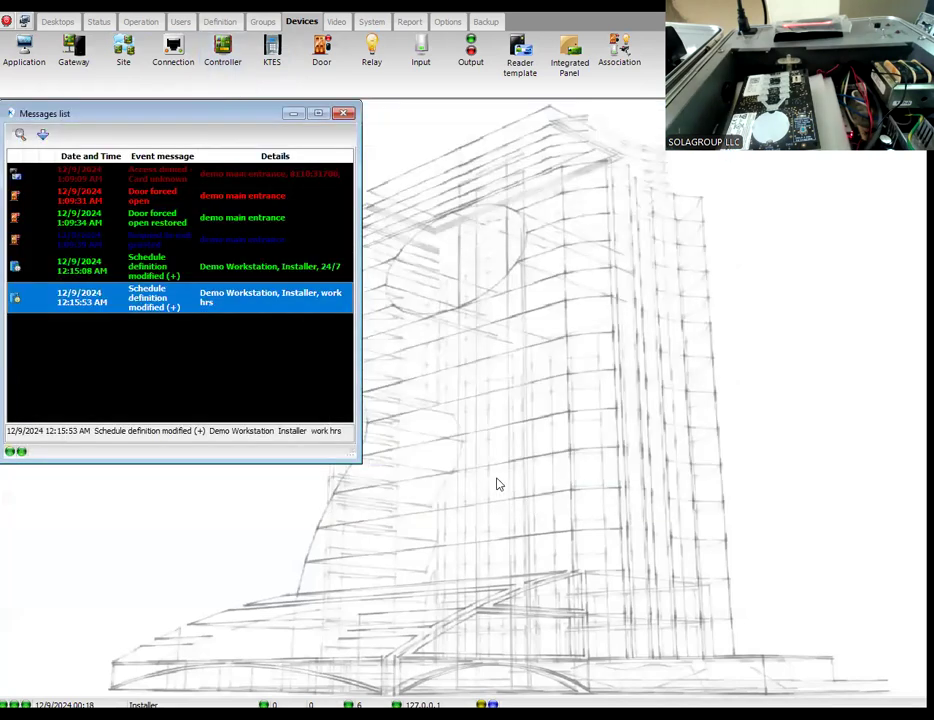
pyautogui.click(173, 58)
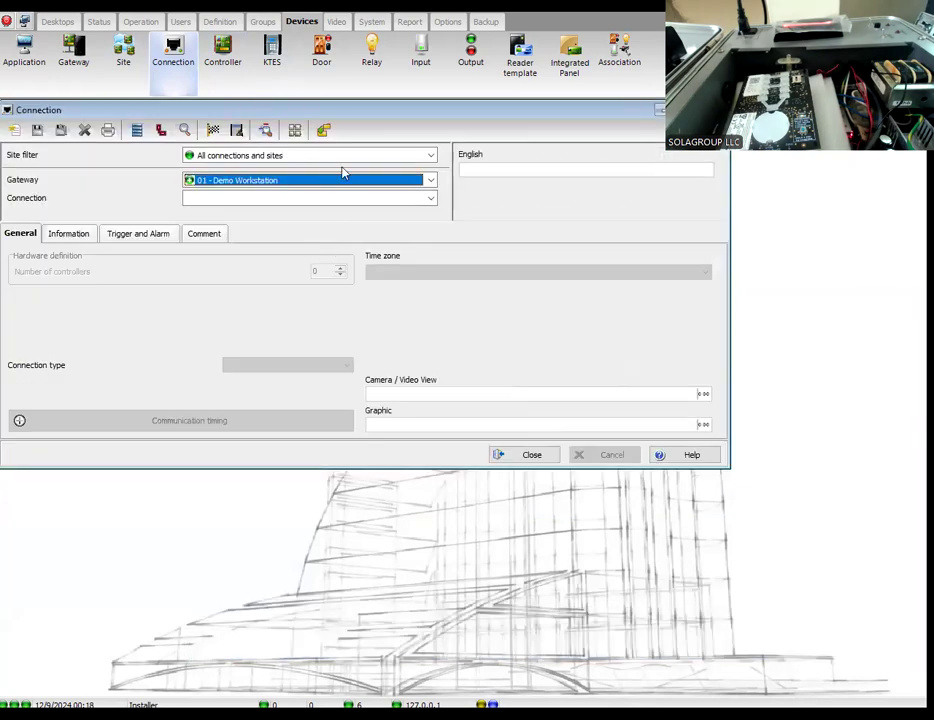
pyautogui.click(392, 199)
pyautogui.click(261, 214)
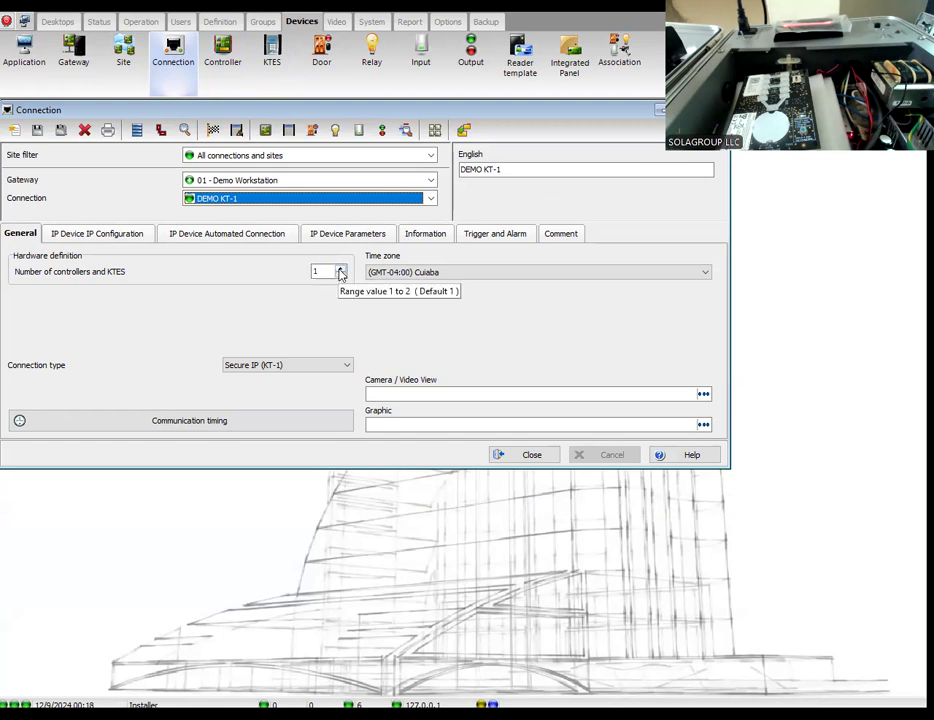
pyautogui.click(340, 268)
pyautogui.click(36, 131)
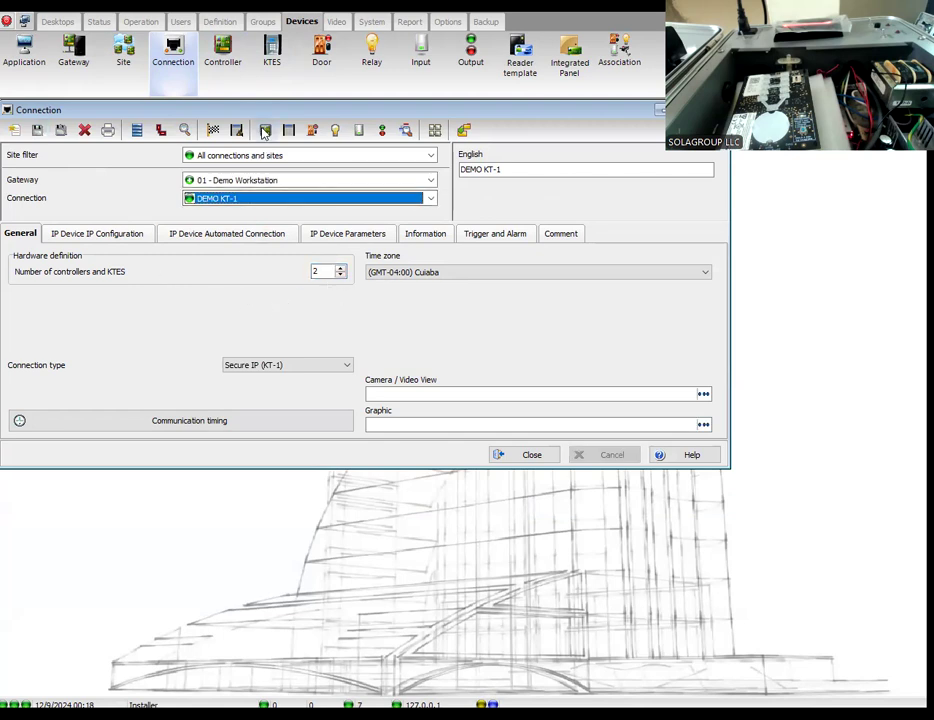
# Step: Open the controller definitions of the DEMO KT-1 connection and rename Controller #2 as "KT-400 WAREHOUSE"
pyautogui.click(265, 131)
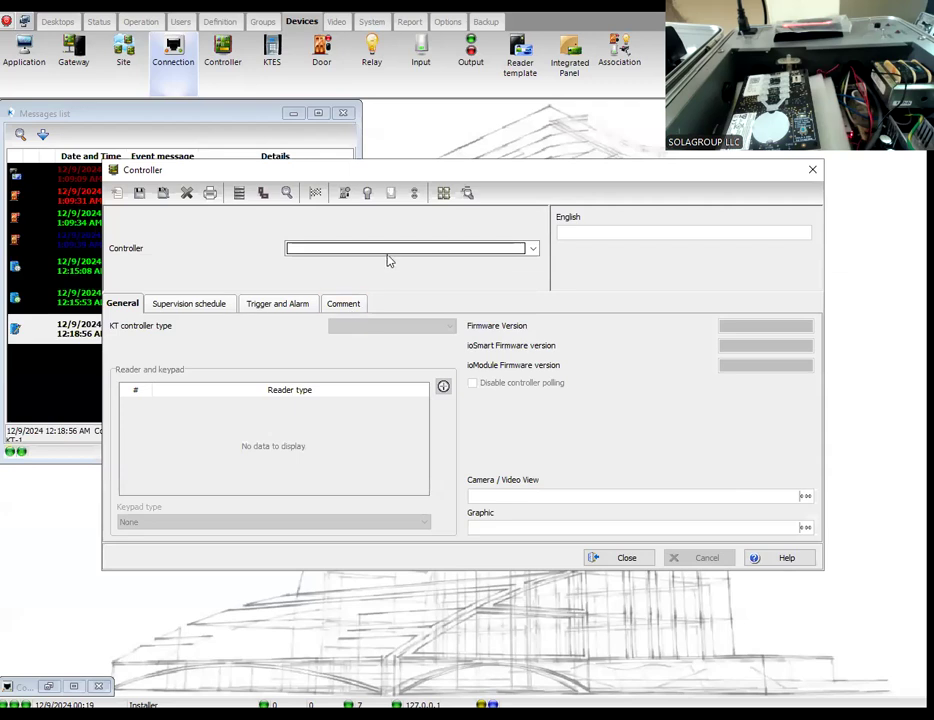
pyautogui.click(386, 250)
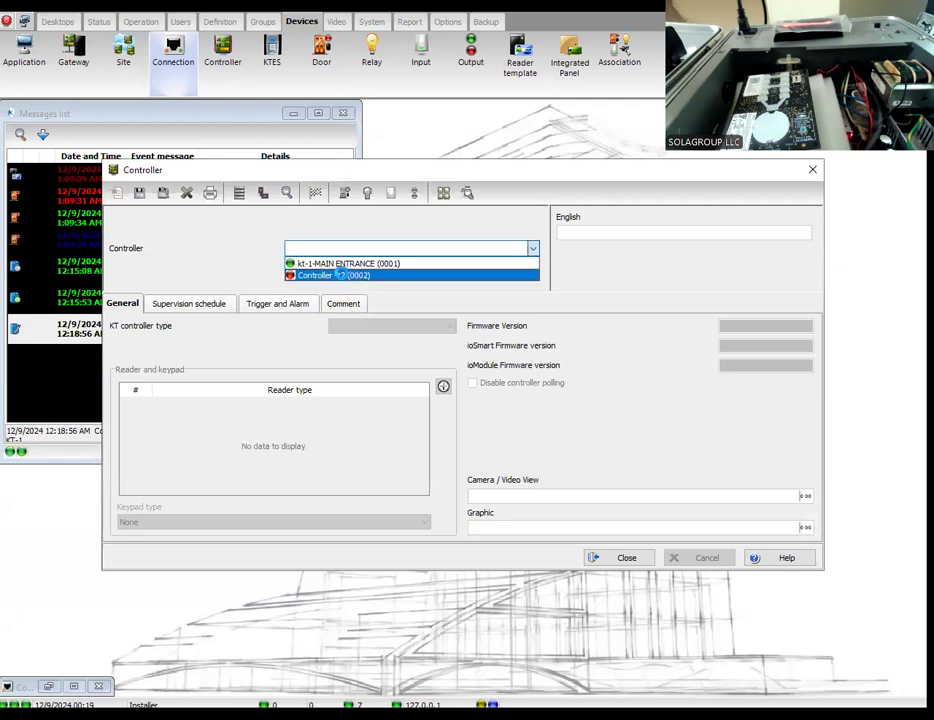
pyautogui.click(358, 275)
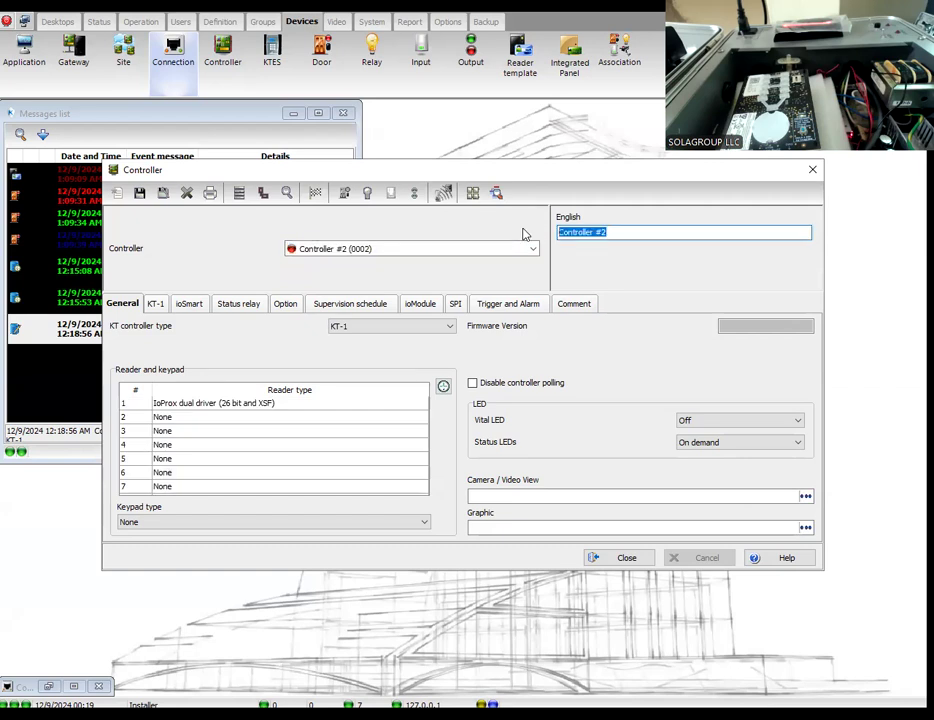
pyautogui.write('KT-400 WA')
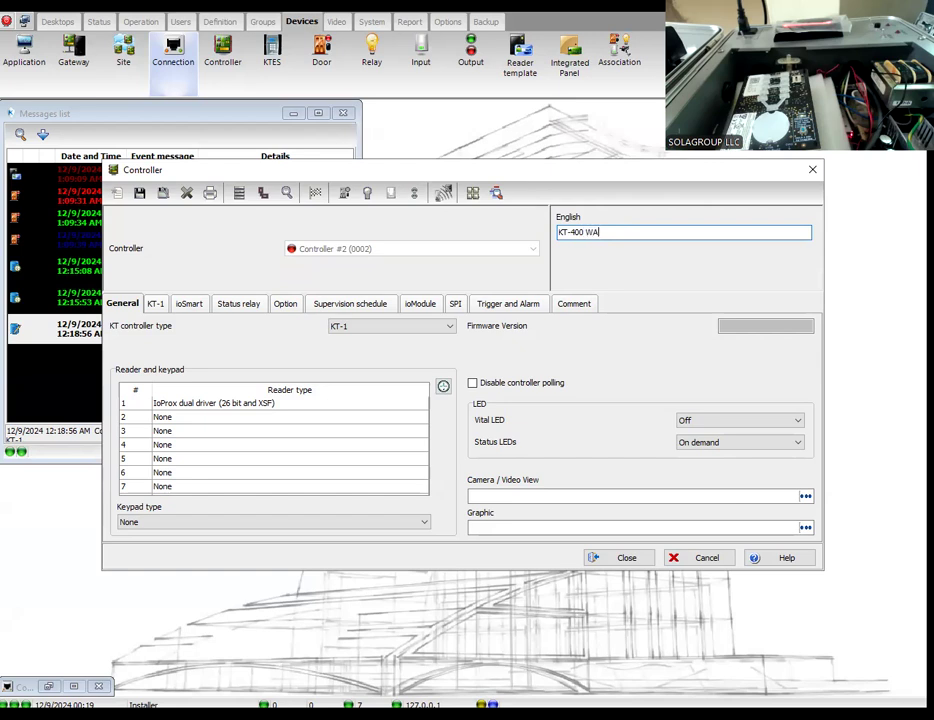
pyautogui.write('REHO')
# Step: Set the warehouse controller's type to KT-400, check its serial number setting, and save the controller
pyautogui.click(344, 326)
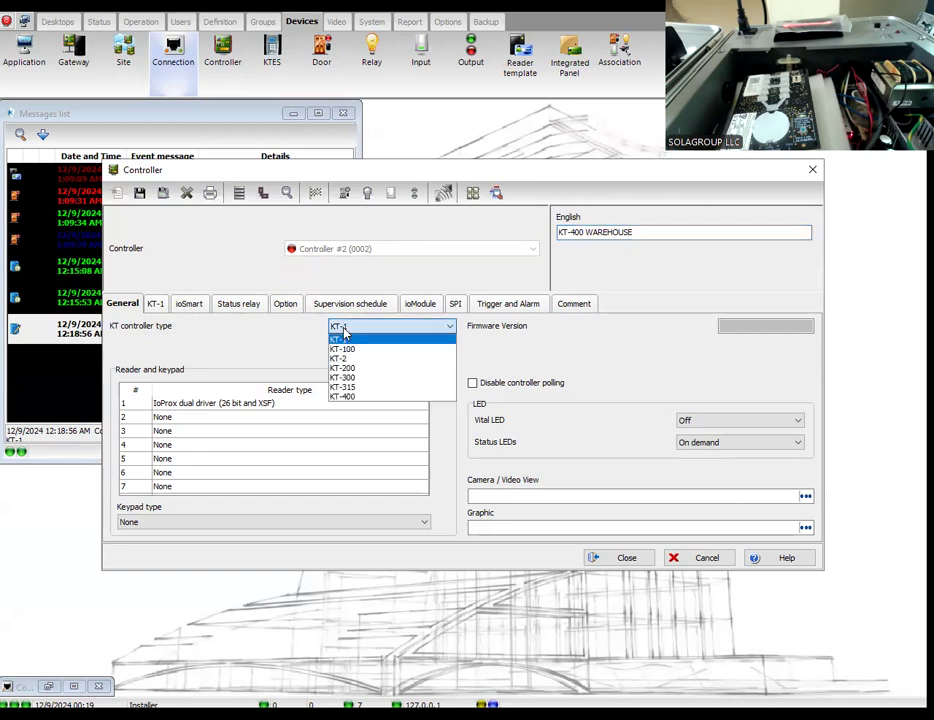
pyautogui.click(350, 396)
pyautogui.click(160, 303)
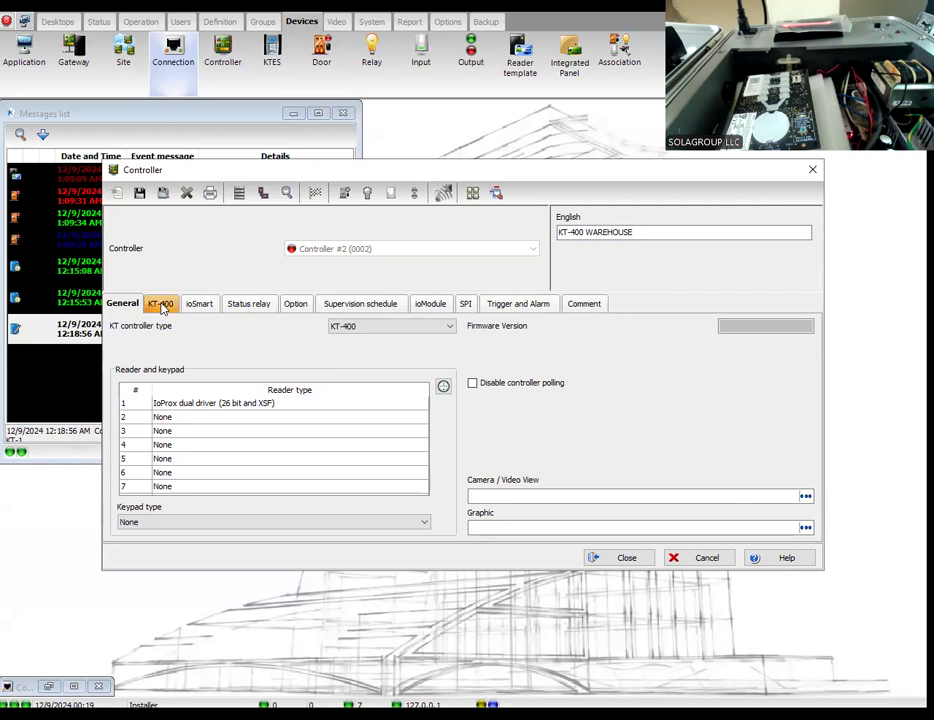
pyautogui.click(160, 303)
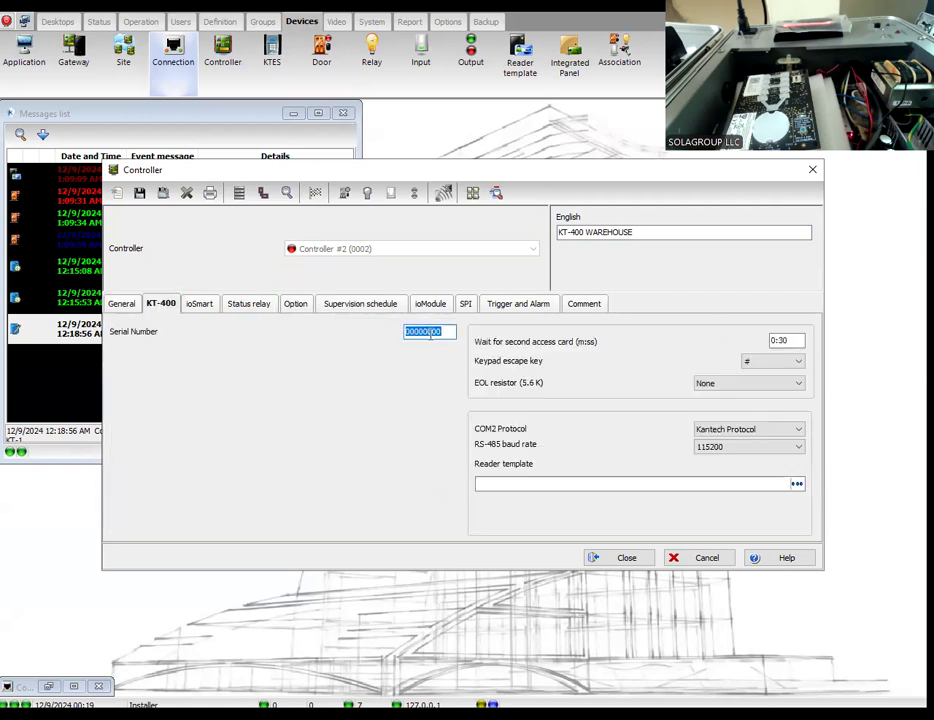
pyautogui.click(122, 304)
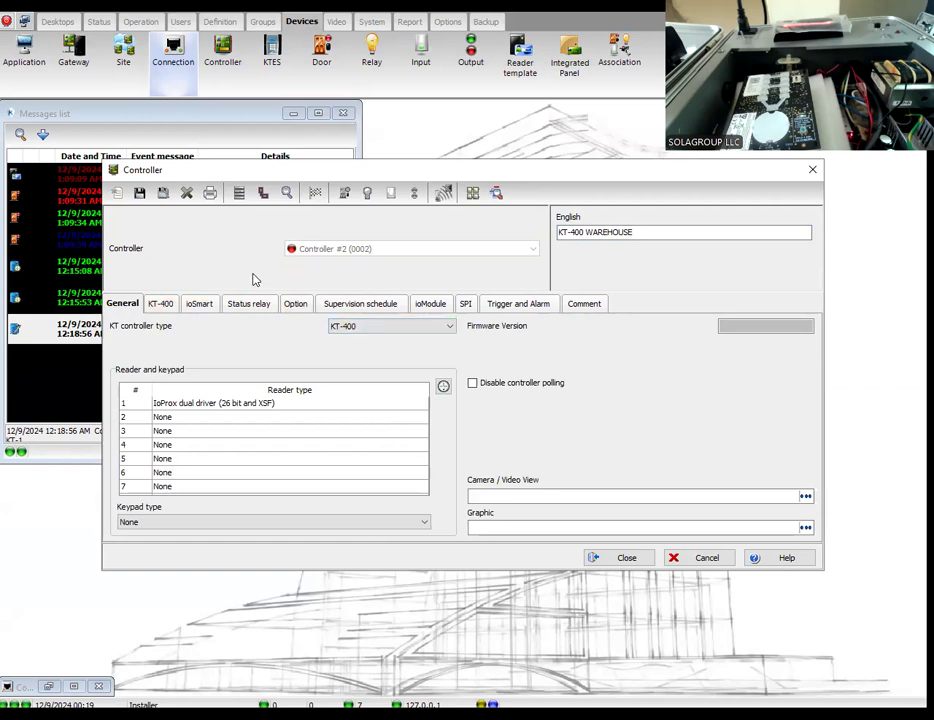
pyautogui.click(139, 192)
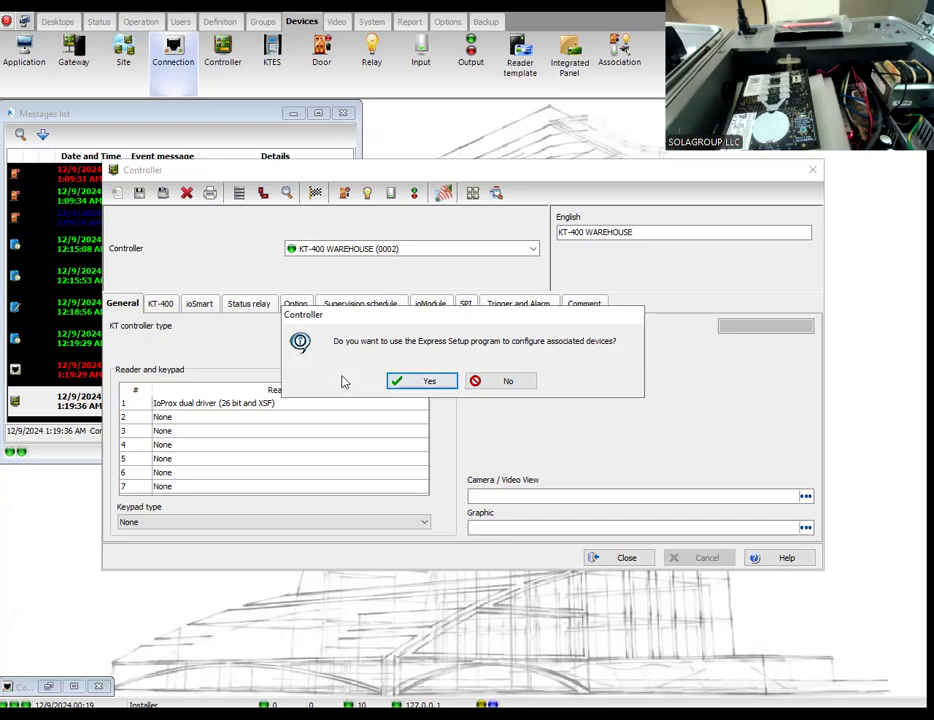
# Step: Use Express Setup to enable door contacts for all four KT-400 doors and a REX contact for door #1
pyautogui.click(415, 383)
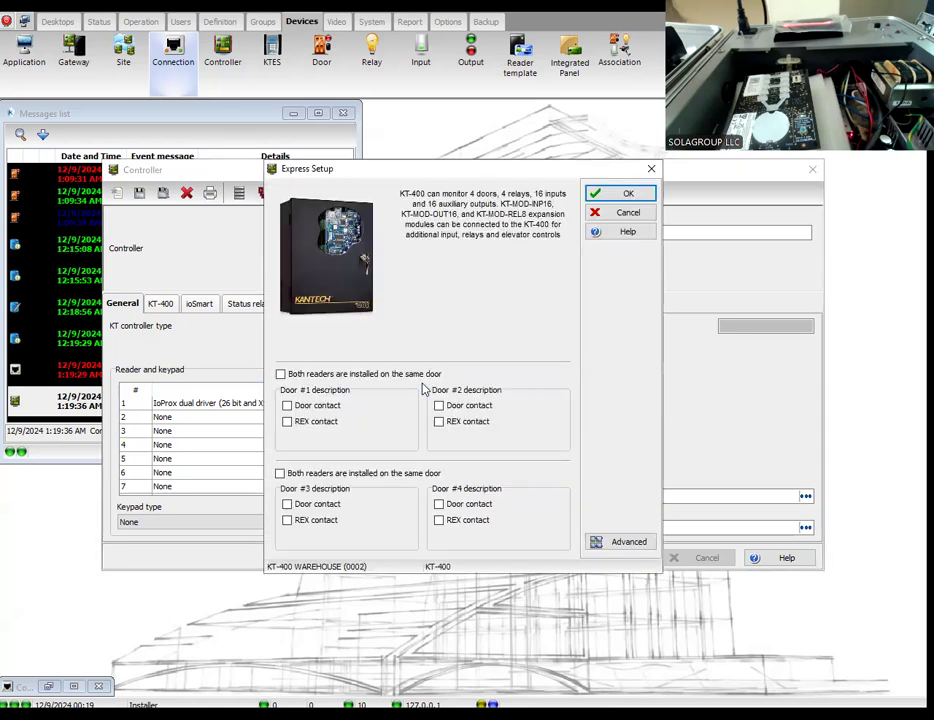
pyautogui.click(320, 410)
pyautogui.click(314, 422)
pyautogui.click(440, 406)
pyautogui.click(440, 505)
pyautogui.click(288, 506)
# Step: Keep the changes and accept the advanced Express Setup components for the warehouse controller, then close the controller and connection definitions
pyautogui.click(630, 542)
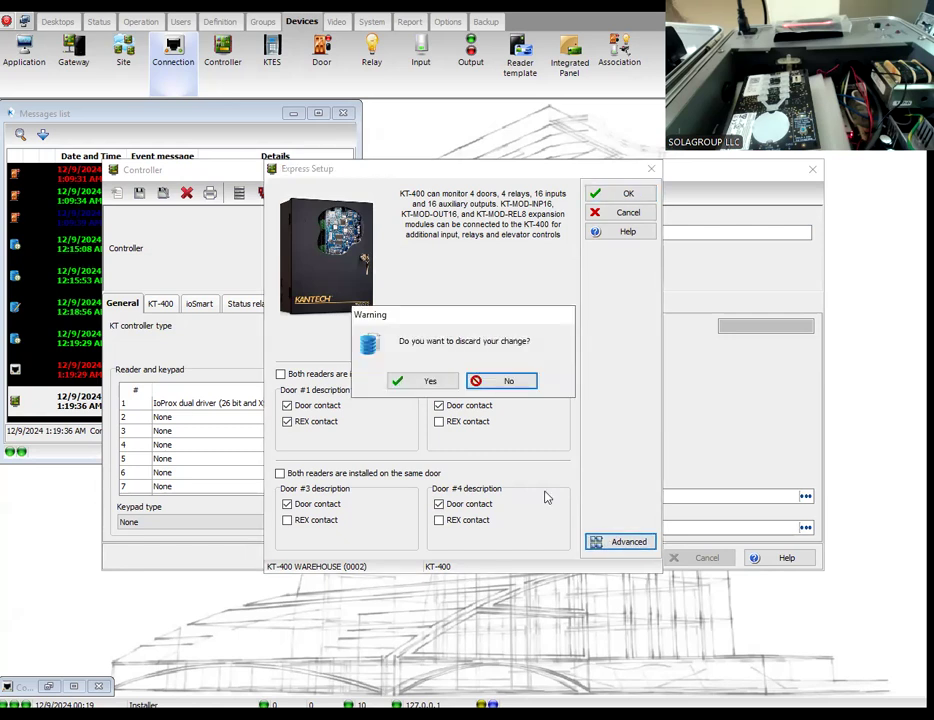
pyautogui.click(500, 381)
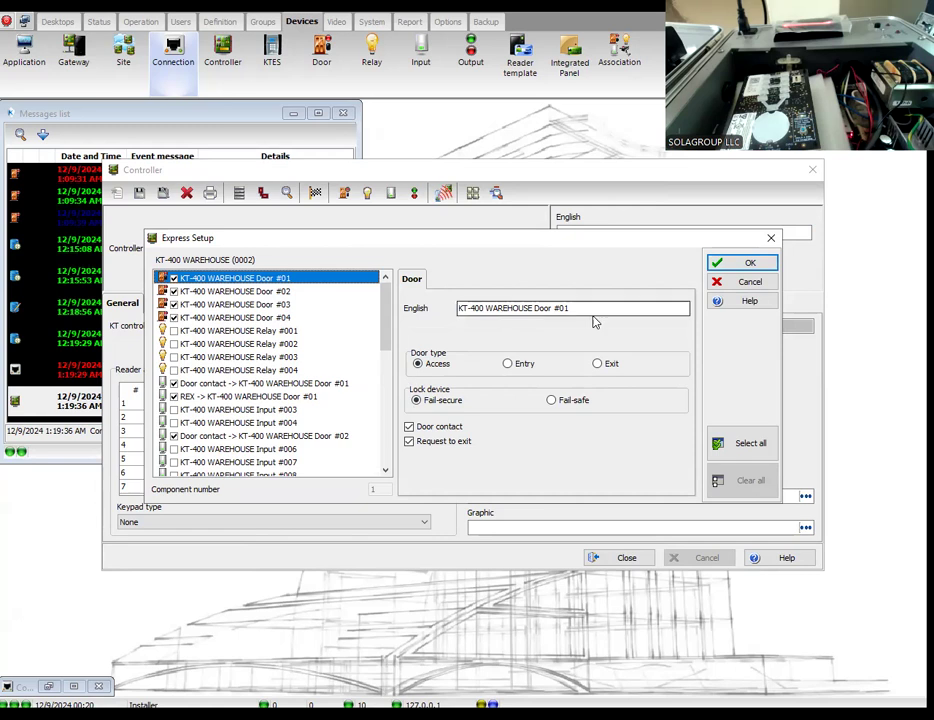
pyautogui.click(737, 265)
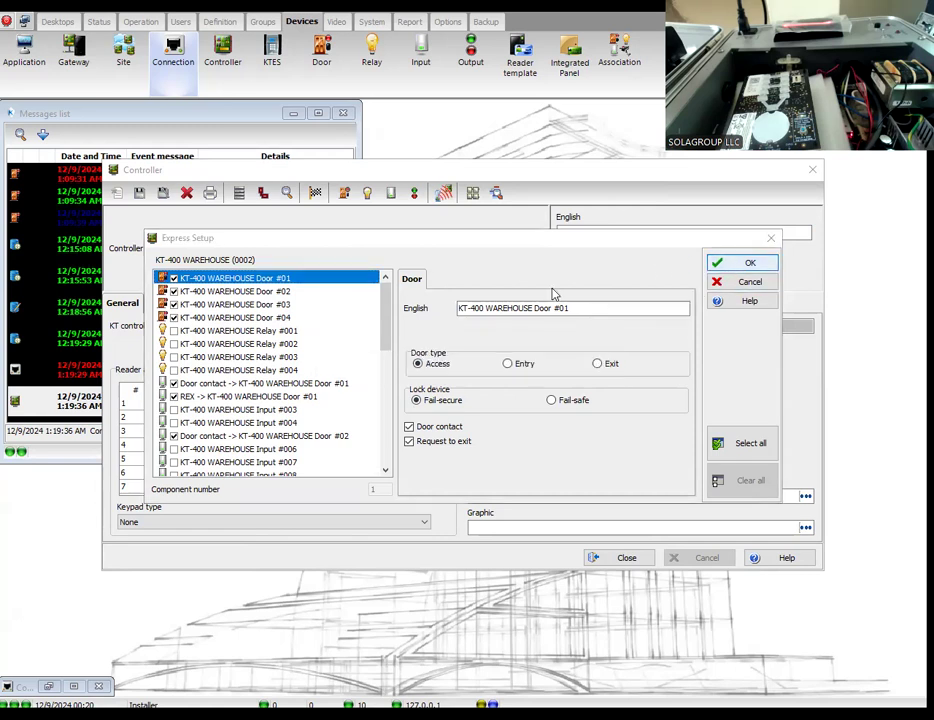
pyautogui.click(607, 557)
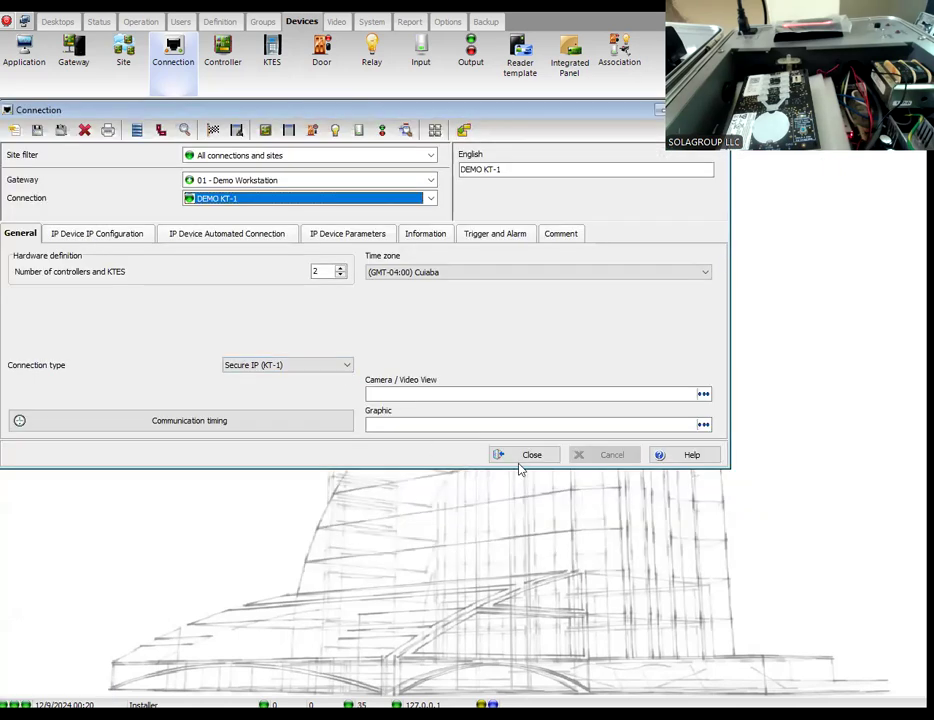
pyautogui.click(524, 457)
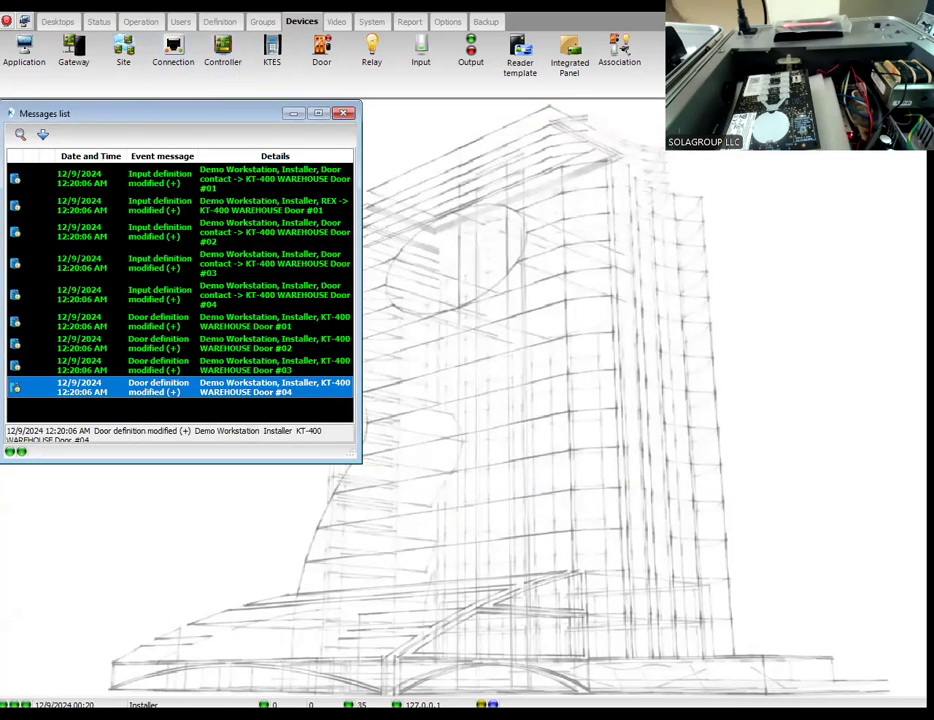
# Step: Examine the schedules assigned to the main entrance and warehouse doors in the "Always valid, all doors" access level
pyautogui.click(181, 22)
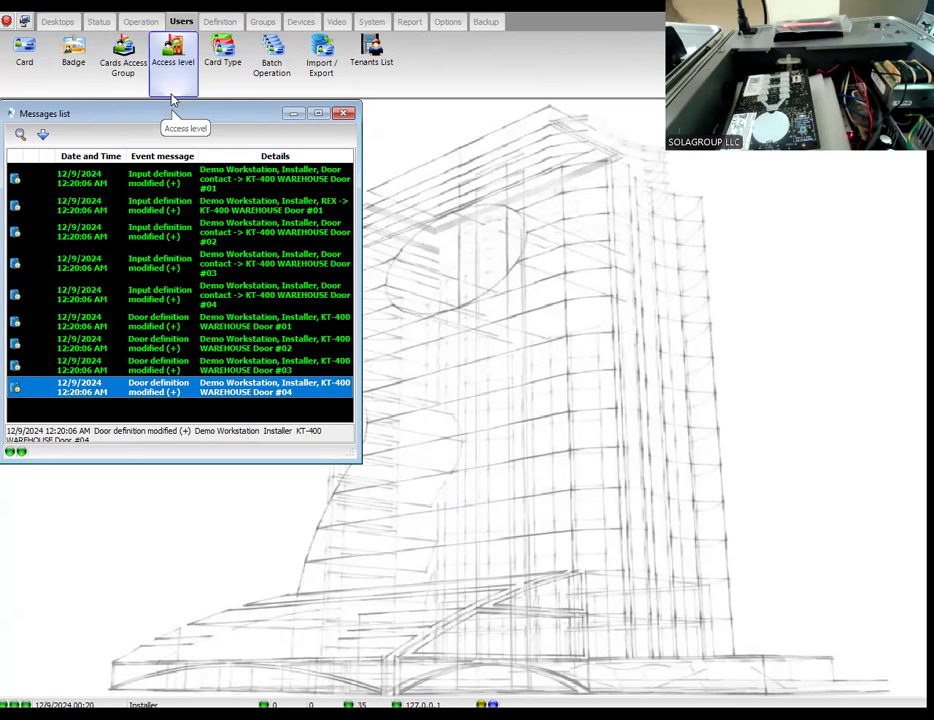
pyautogui.click(172, 55)
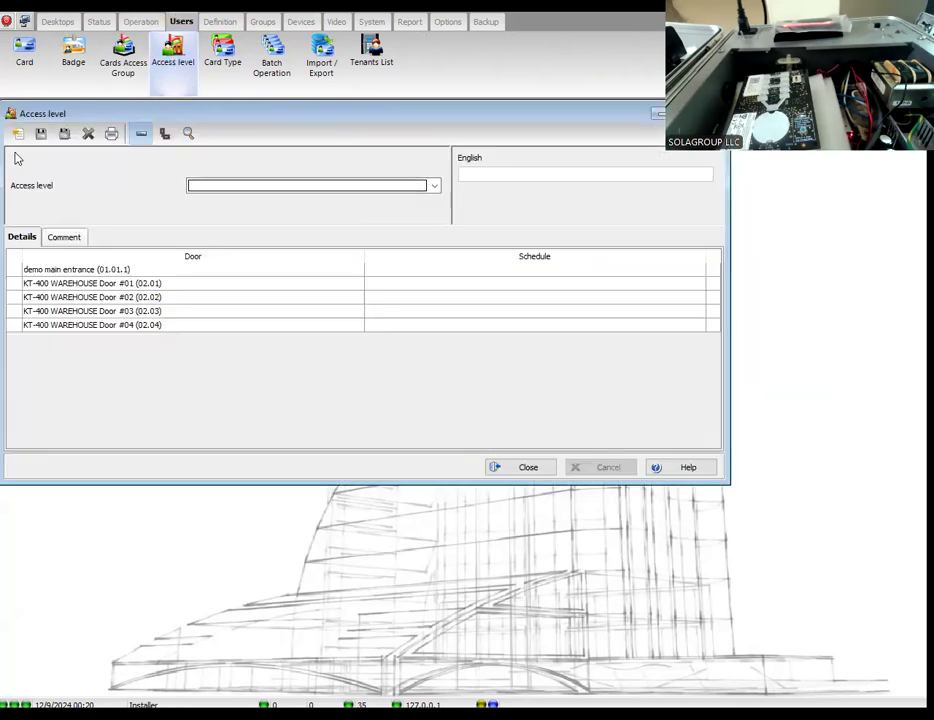
pyautogui.click(246, 188)
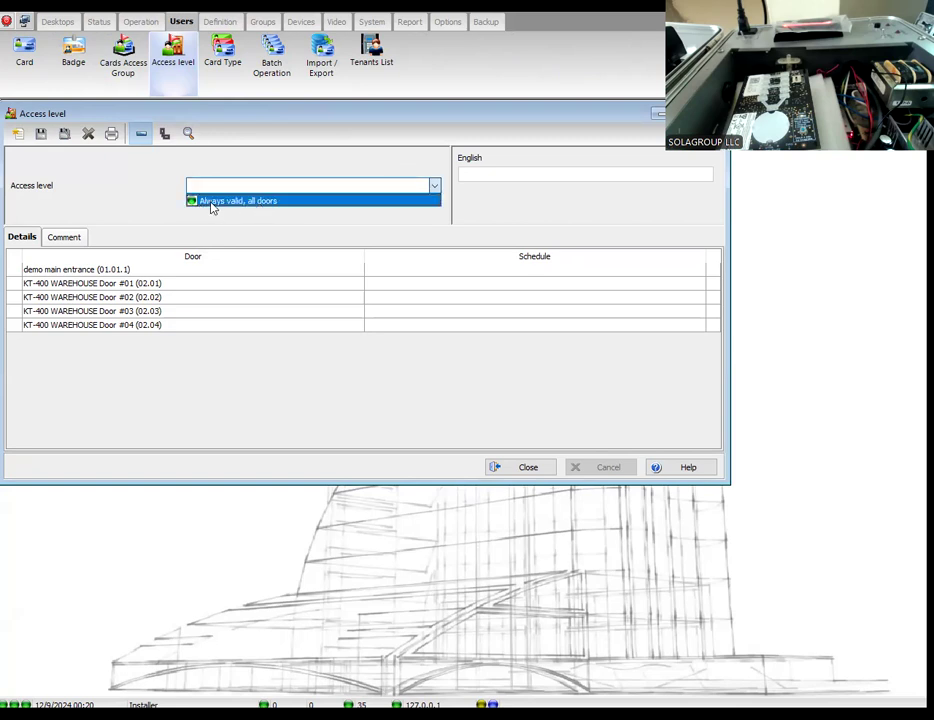
pyautogui.click(212, 204)
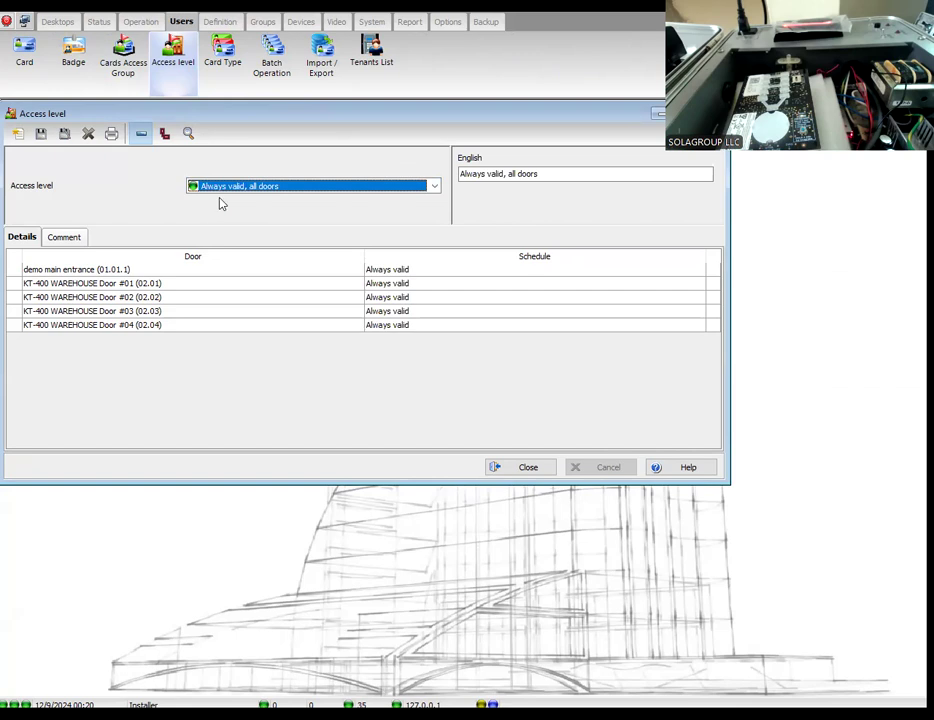
pyautogui.click(387, 271)
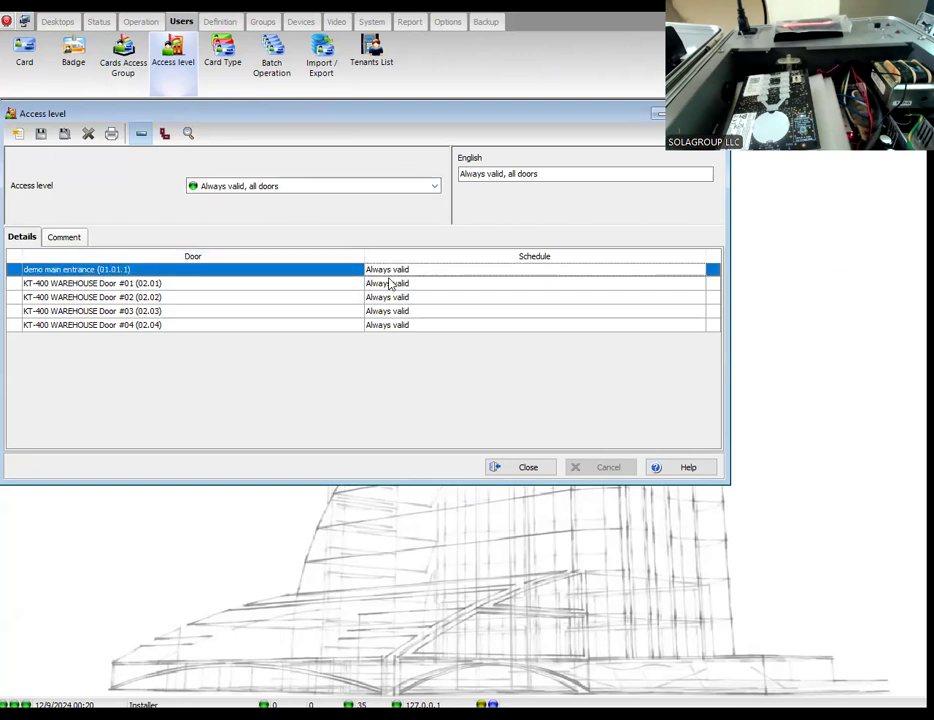
pyautogui.click(388, 286)
pyautogui.click(388, 299)
pyautogui.click(387, 313)
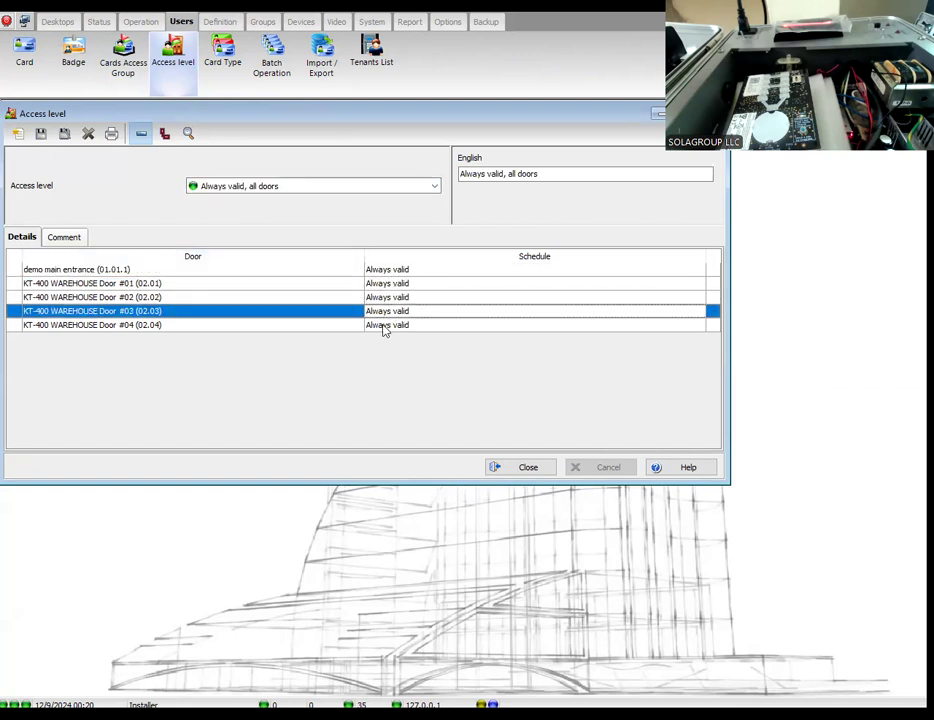
# Step: Create a new access level named 247 and assign the 24/7 schedule to the demo main entrance
pyautogui.click(385, 327)
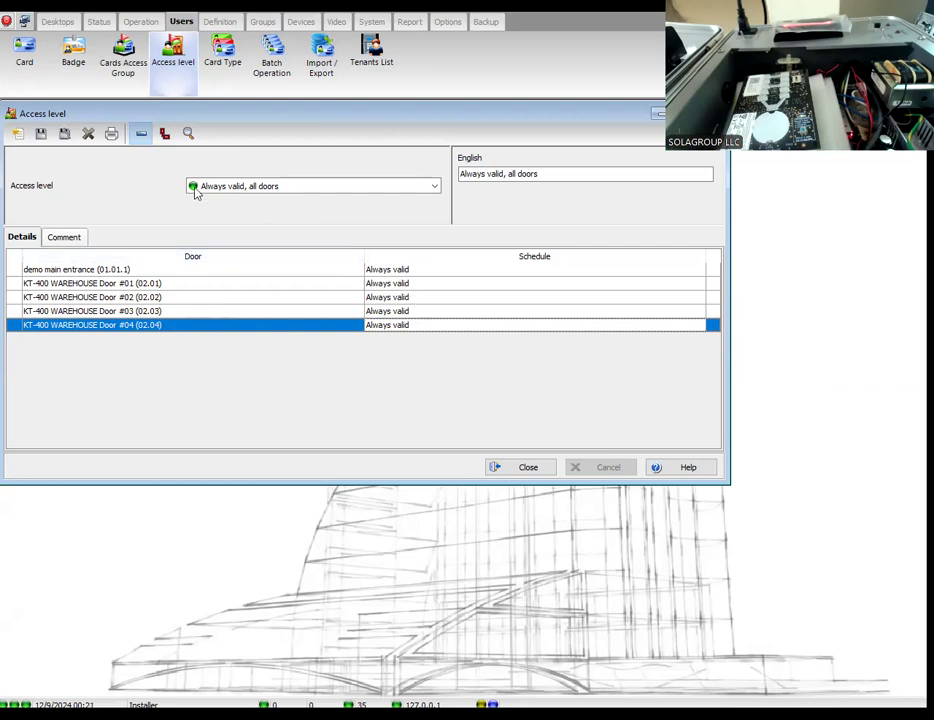
pyautogui.click(19, 136)
pyautogui.write('247')
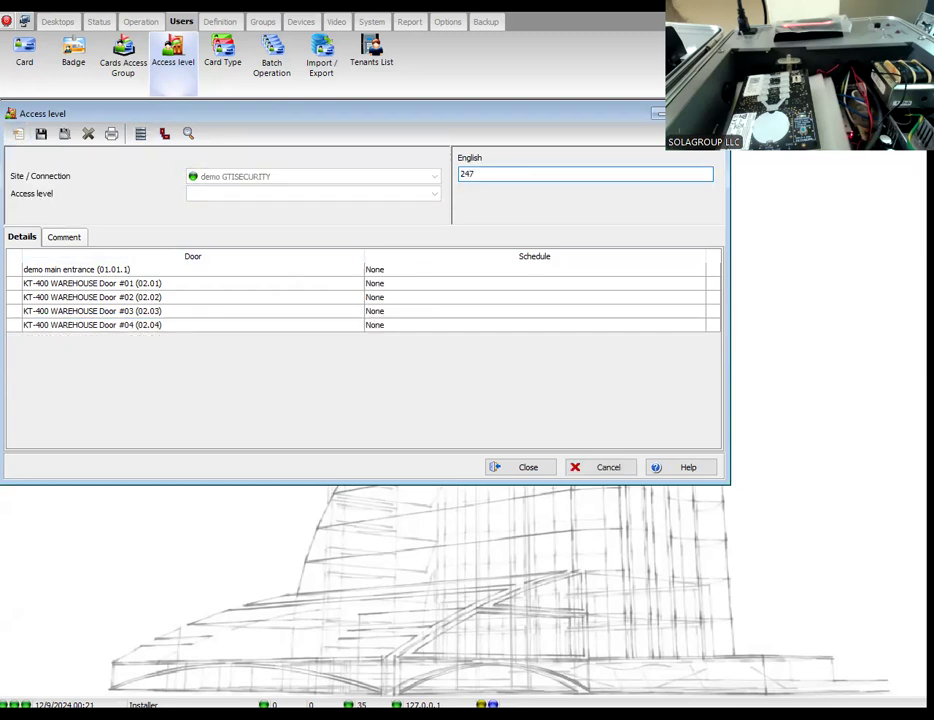
pyautogui.click(428, 271)
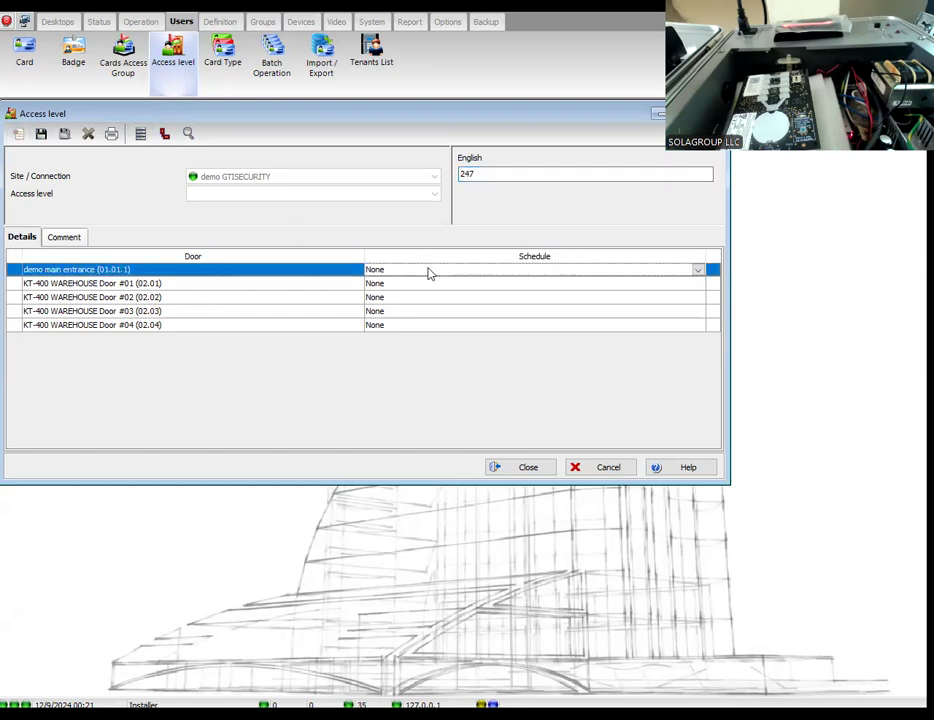
pyautogui.click(428, 271)
pyautogui.click(392, 292)
# Step: Assign the 24/7 schedule to all four KT-400 warehouse doors in the new access level
pyautogui.click(389, 287)
pyautogui.click(389, 287)
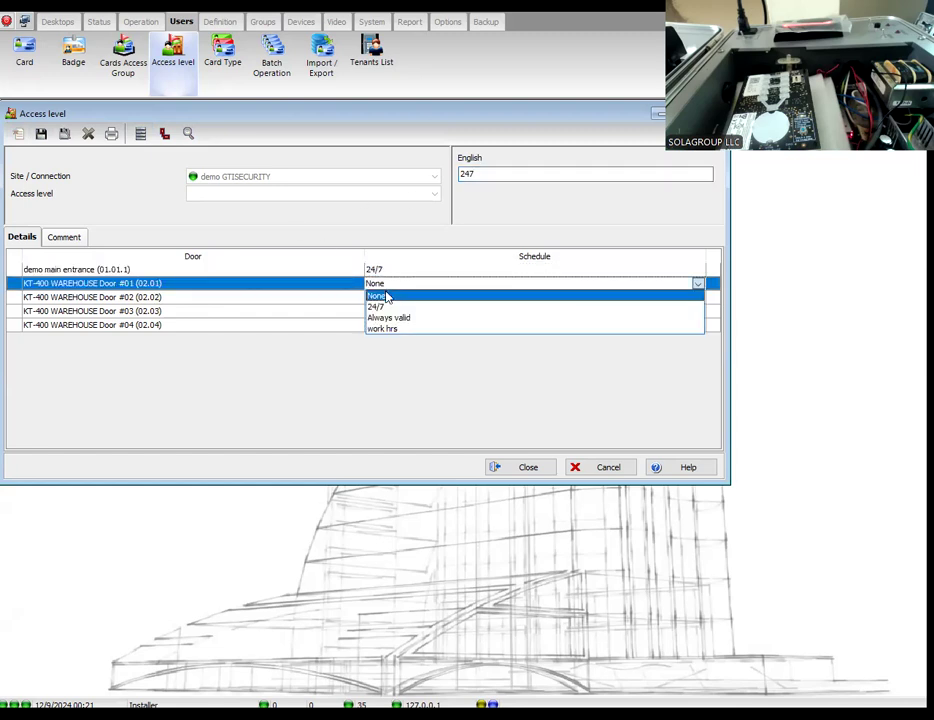
pyautogui.click(381, 307)
pyautogui.click(386, 300)
pyautogui.click(386, 300)
pyautogui.click(383, 321)
pyautogui.click(386, 313)
pyautogui.click(387, 312)
pyautogui.click(392, 334)
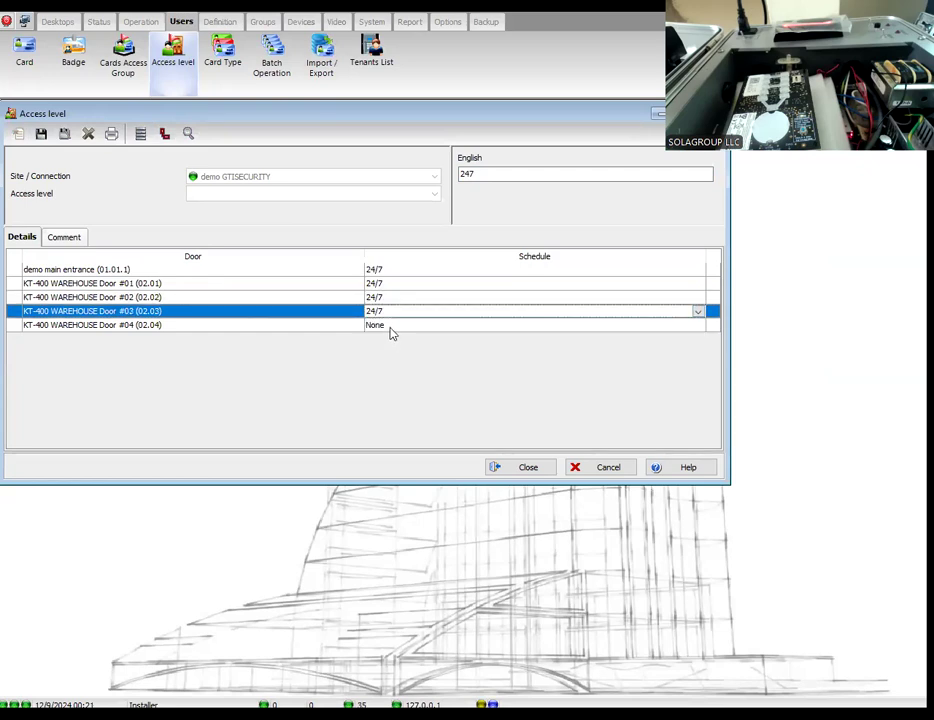
pyautogui.click(392, 334)
pyautogui.click(381, 348)
# Step: Extend the access level's name to 247 ALL DOORS and save it
pyautogui.click(521, 179)
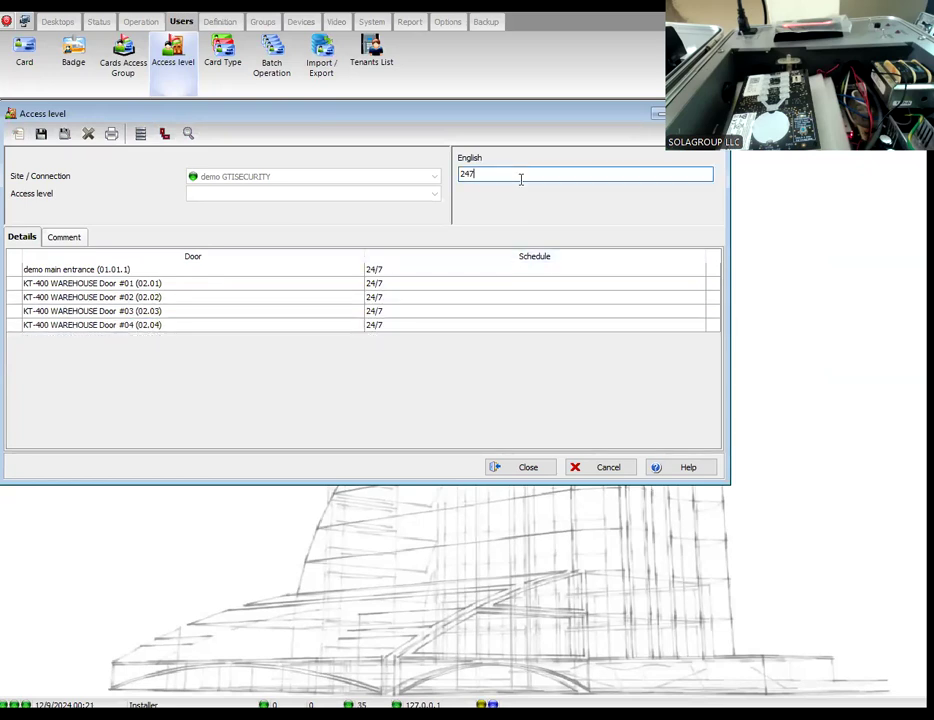
pyautogui.write('247 ALL DOORS')
pyautogui.click(41, 133)
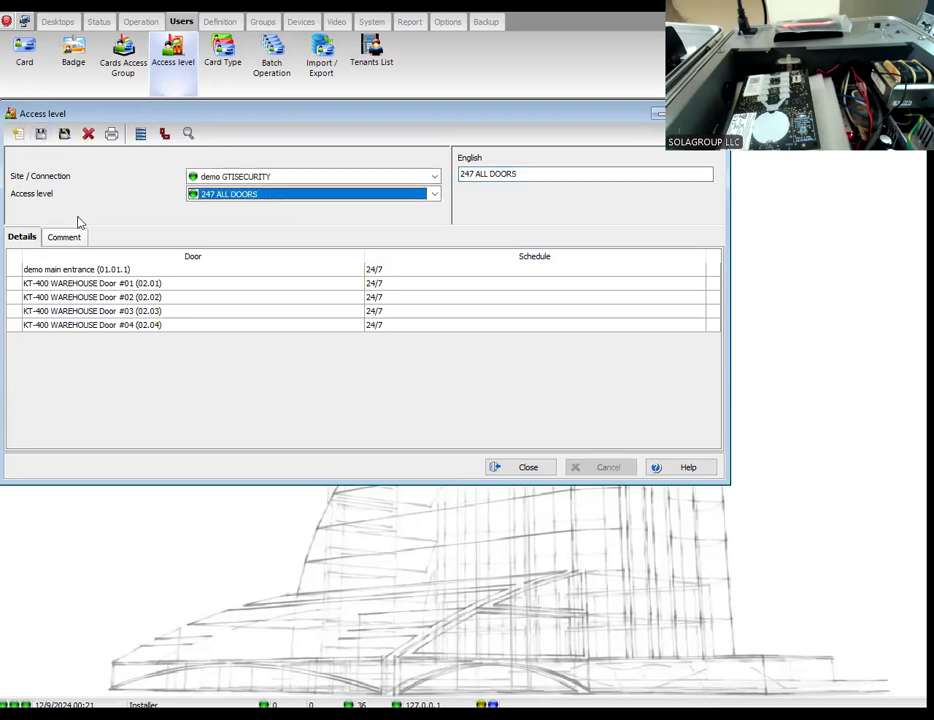
# Step: Create another access level named WORKING HRS MAIN ENTRANCE
pyautogui.click(18, 133)
pyautogui.write('WORK')
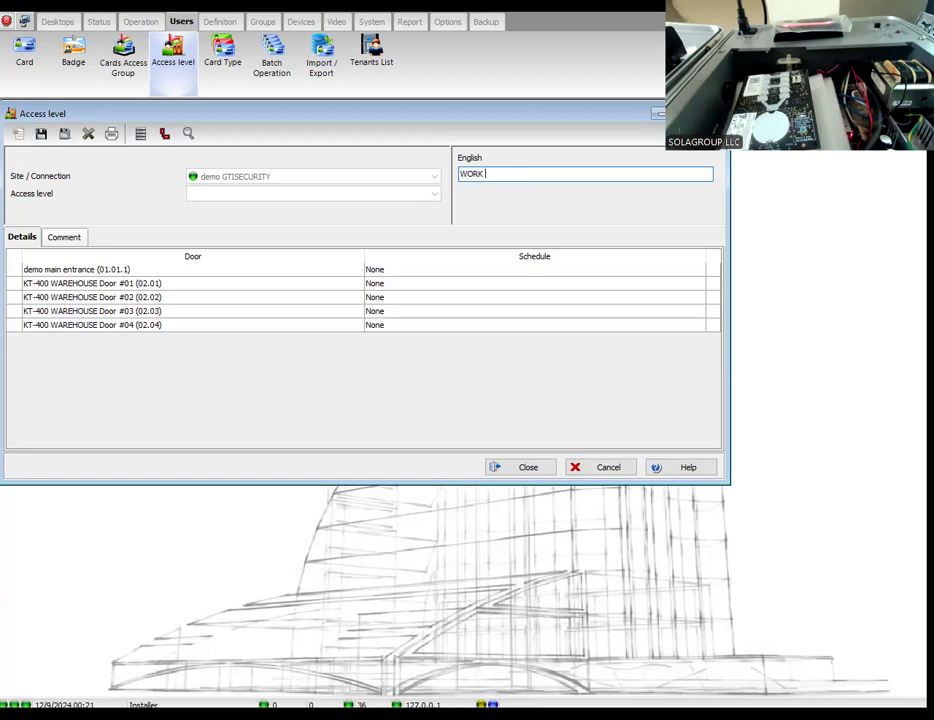
pyautogui.press('BackSpace')
pyautogui.press('BackSpace')
pyautogui.write('ING HRS')
pyautogui.write('MAIN ENTRANCE')
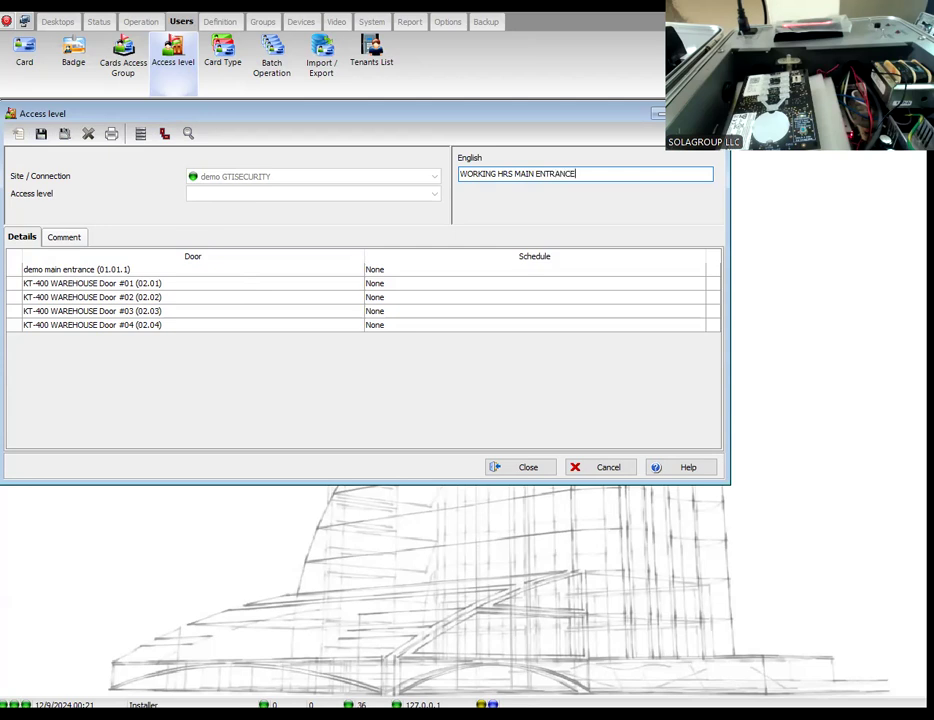
# Step: Assign the work hrs schedule to the demo main entrance only and save the access level
pyautogui.click(459, 270)
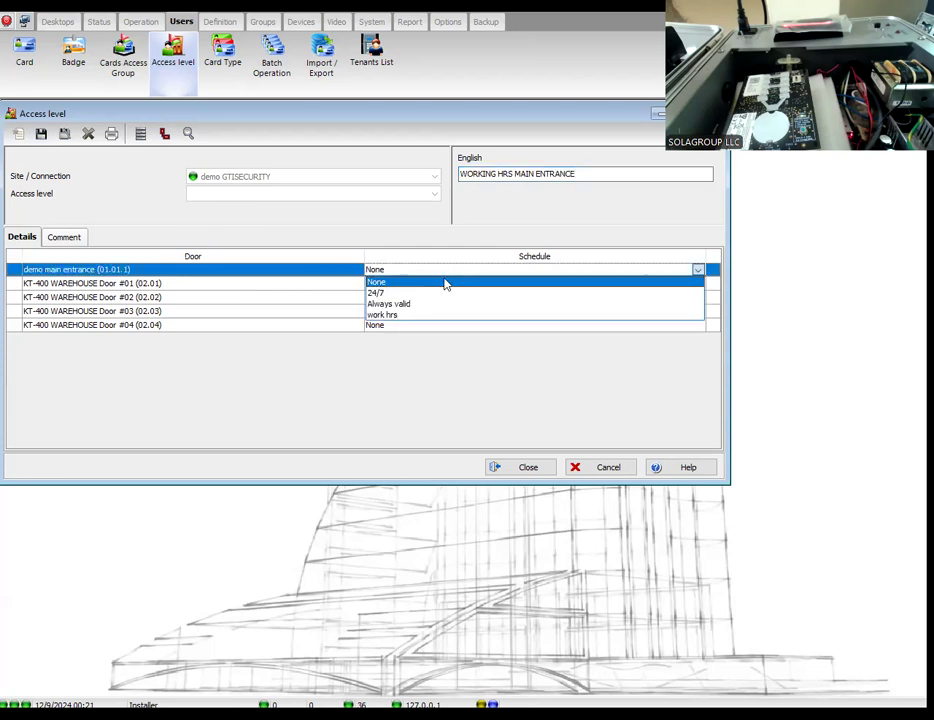
pyautogui.click(445, 314)
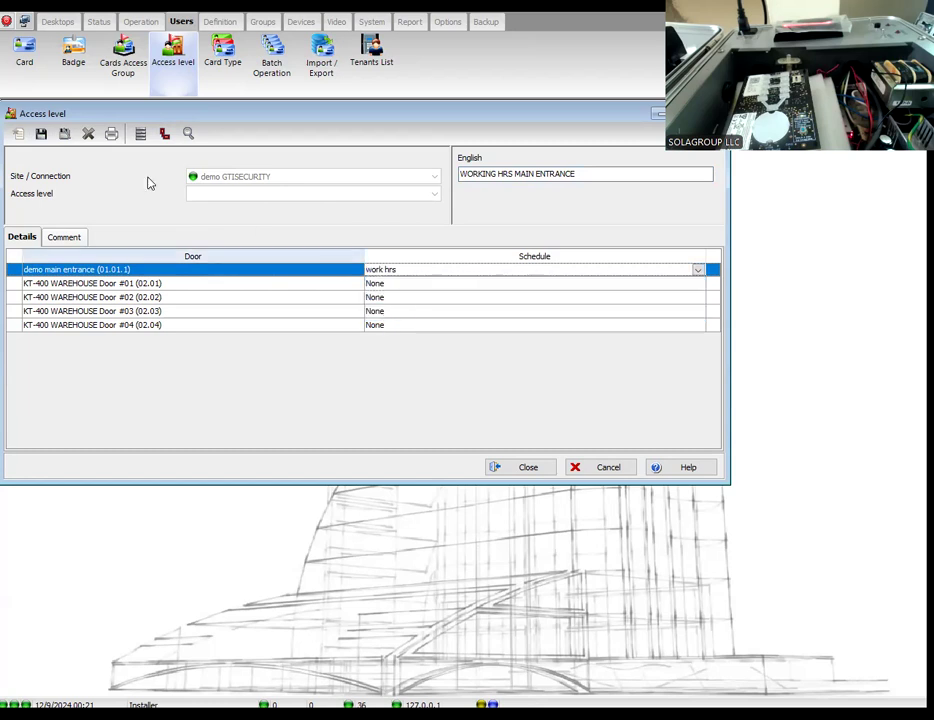
pyautogui.click(41, 134)
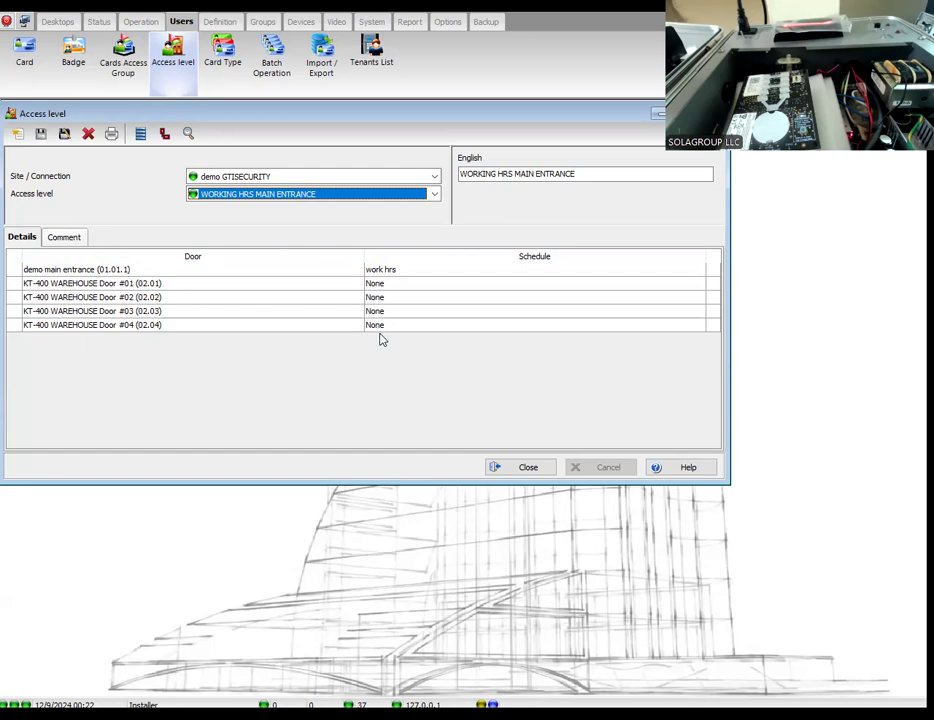
# Step: Create a third access level named WAREHOUSE TEAM and assign the work hrs schedule to the demo main entrance
pyautogui.click(17, 135)
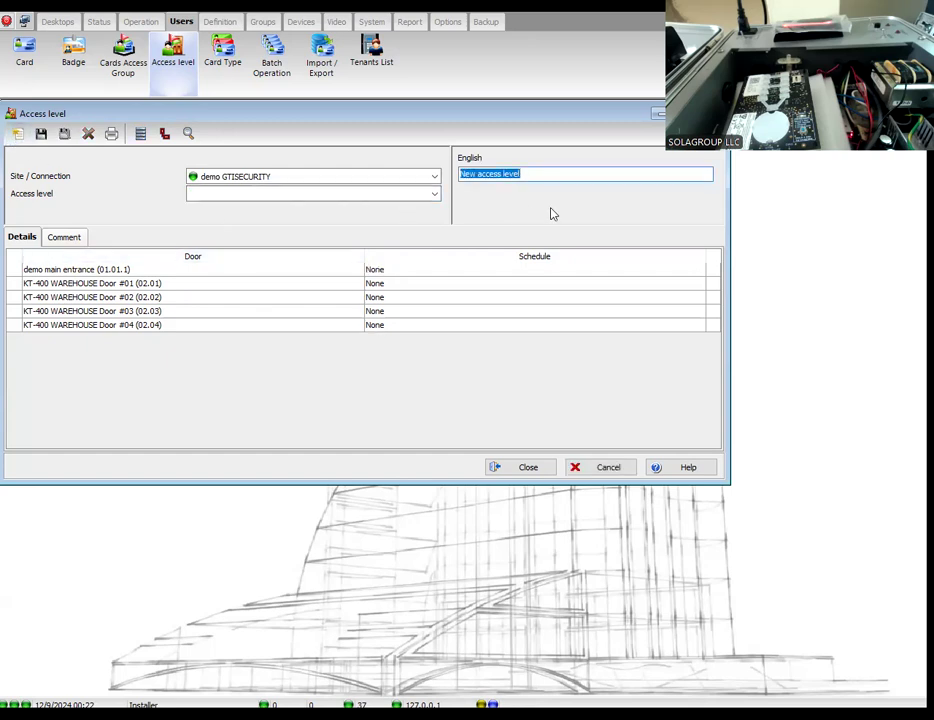
pyautogui.write('WARE')
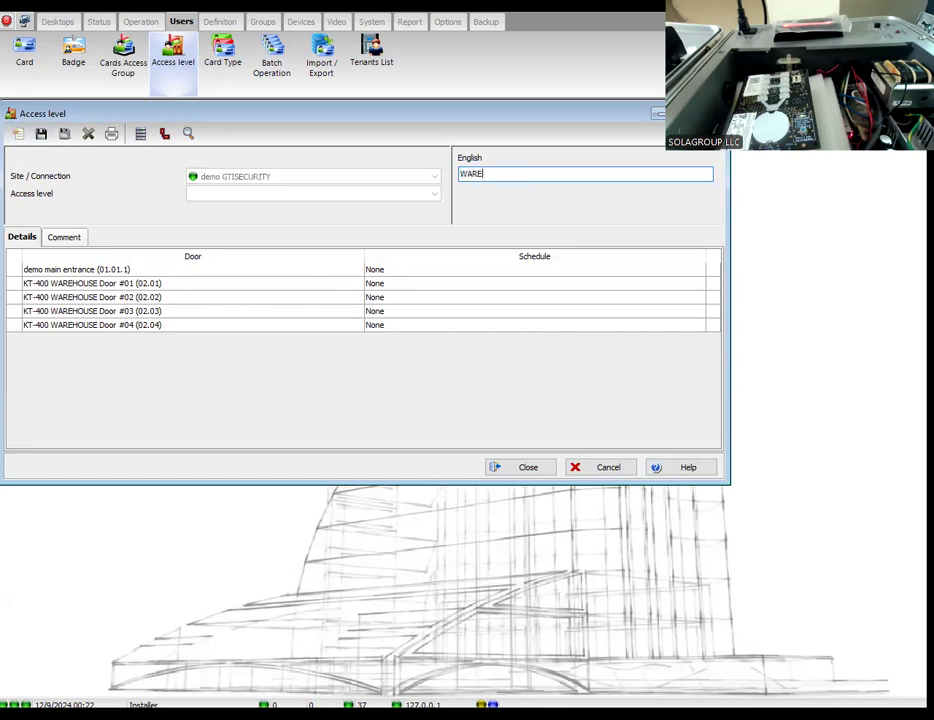
pyautogui.write('HOUSE TEAM')
pyautogui.click(414, 271)
pyautogui.click(405, 270)
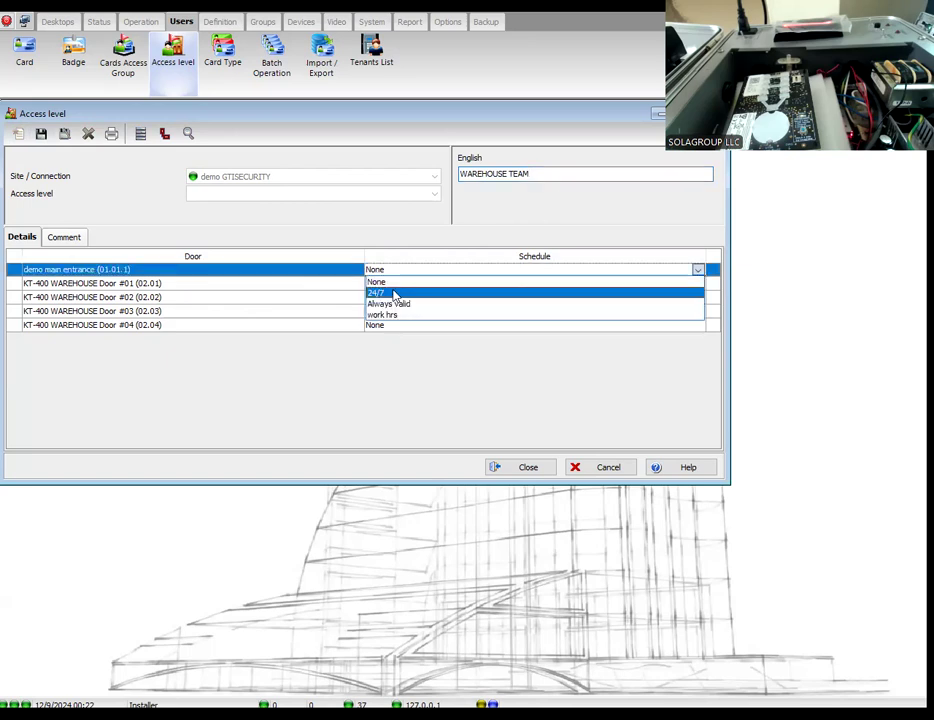
pyautogui.click(388, 316)
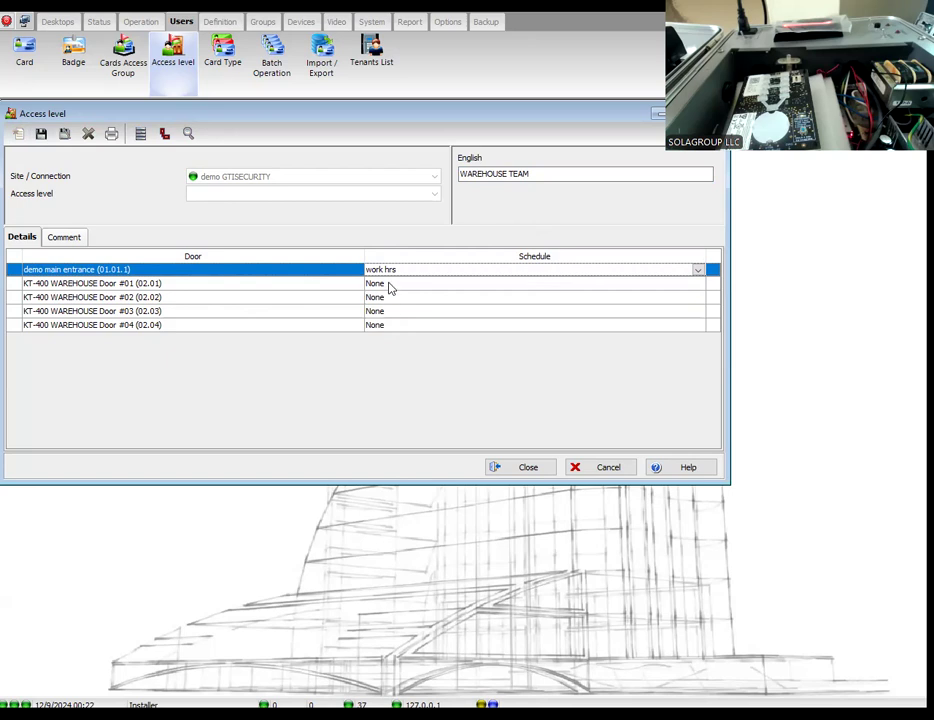
# Step: Assign the work hrs schedule to KT-400 warehouse doors #01 and #02 in the WAREHOUSE TEAM access level
pyautogui.click(390, 286)
pyautogui.click(389, 287)
pyautogui.click(388, 328)
pyautogui.click(392, 301)
pyautogui.click(392, 302)
pyautogui.click(393, 344)
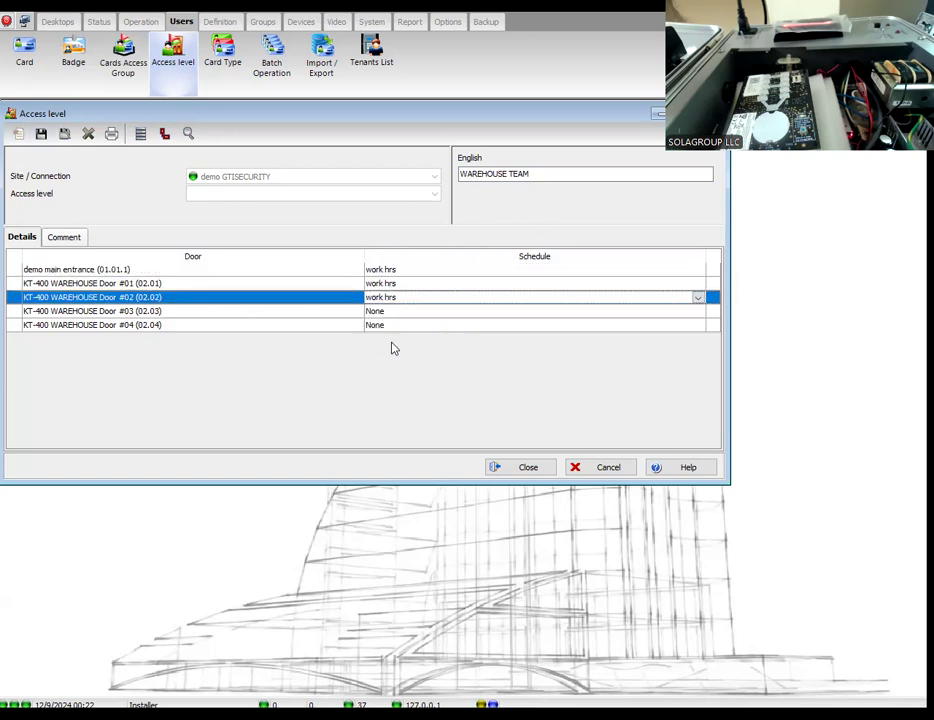
# Step: Assign the work hrs schedule to KT-400 warehouse doors #03 and #04, then save and close the access level
pyautogui.click(401, 313)
pyautogui.click(401, 314)
pyautogui.click(397, 358)
pyautogui.click(394, 326)
pyautogui.click(394, 327)
pyautogui.click(388, 373)
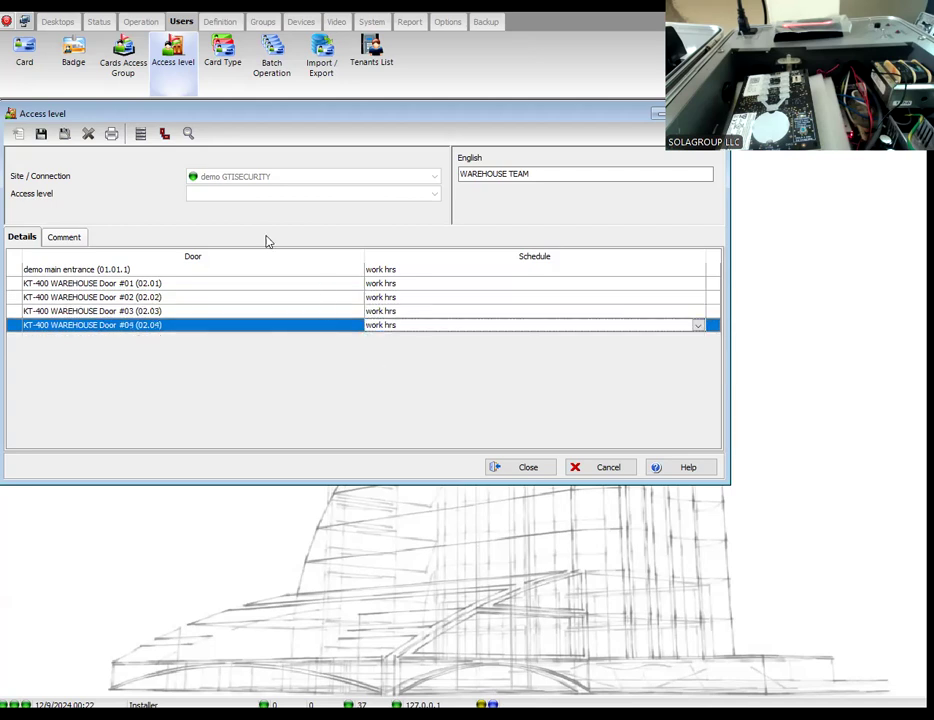
pyautogui.click(44, 136)
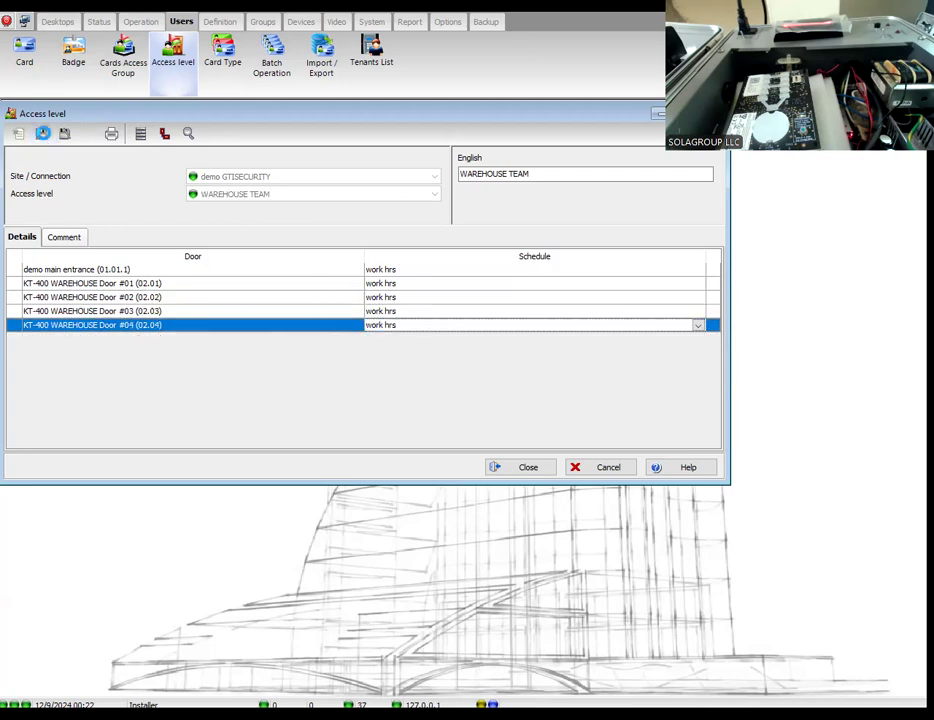
pyautogui.click(521, 468)
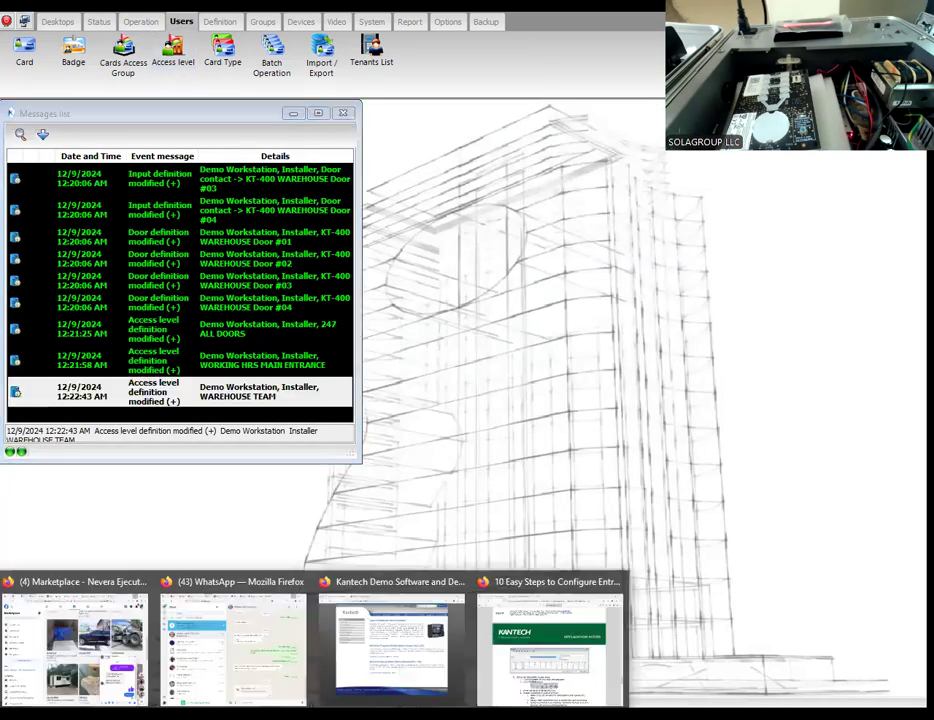
# Step: Switch to the Kantech application notes in Firefox and read the instructions on access levels, new users and database backup
pyautogui.click(536, 673)
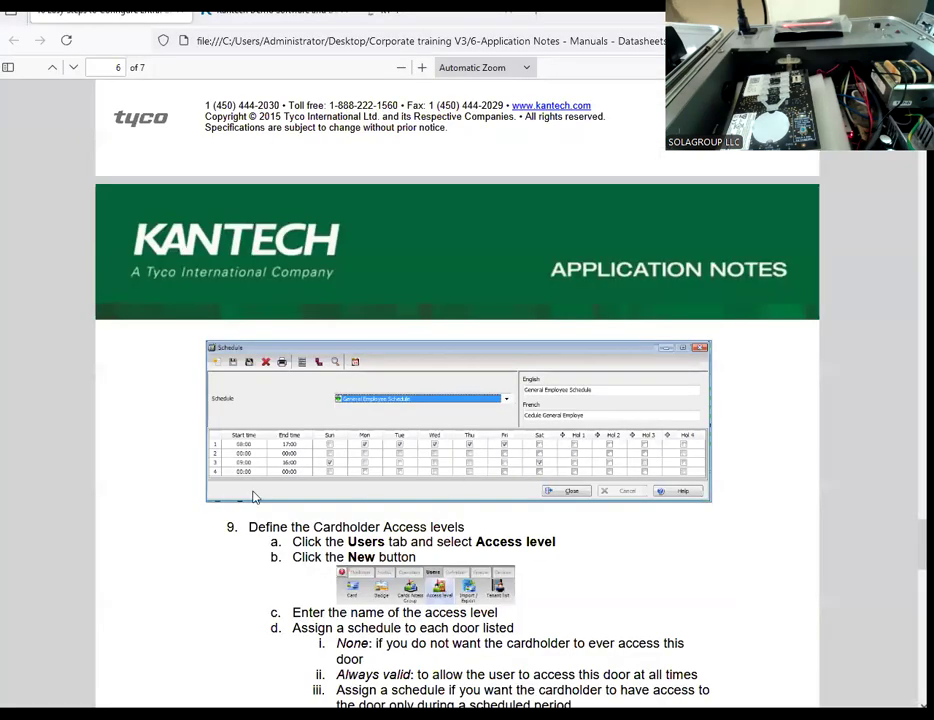
pyautogui.scroll(-3, 371, 496)
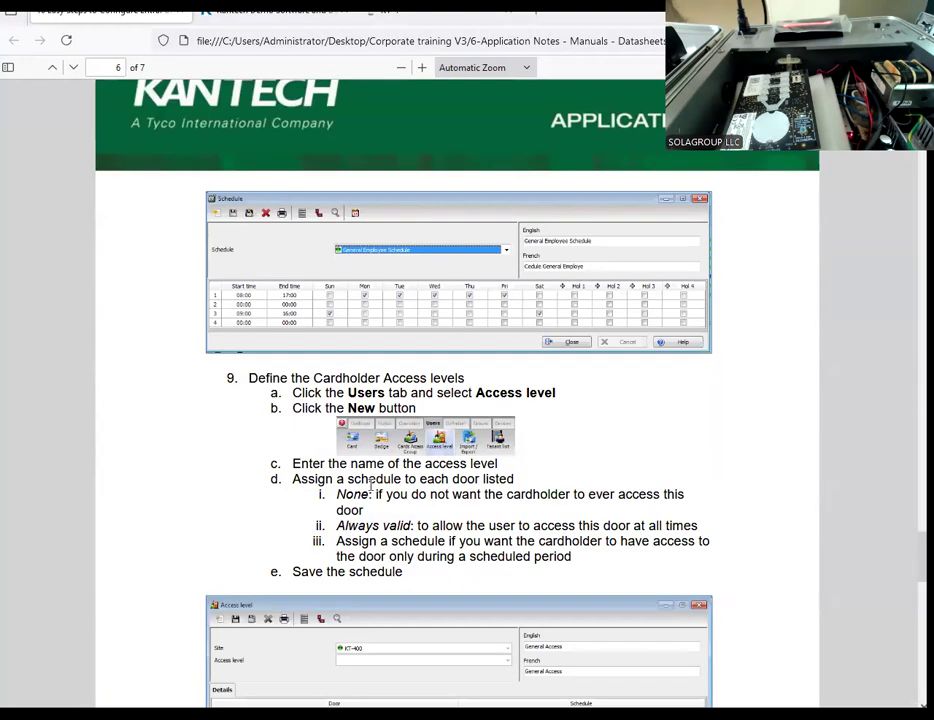
pyautogui.scroll(-3, 312, 481)
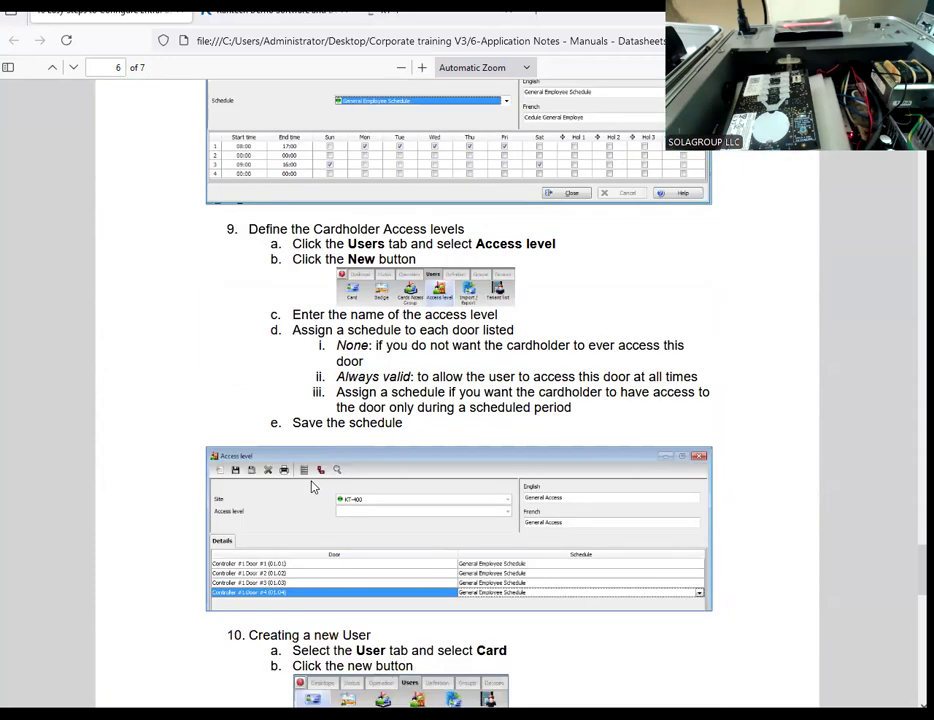
pyautogui.scroll(-9, 319, 510)
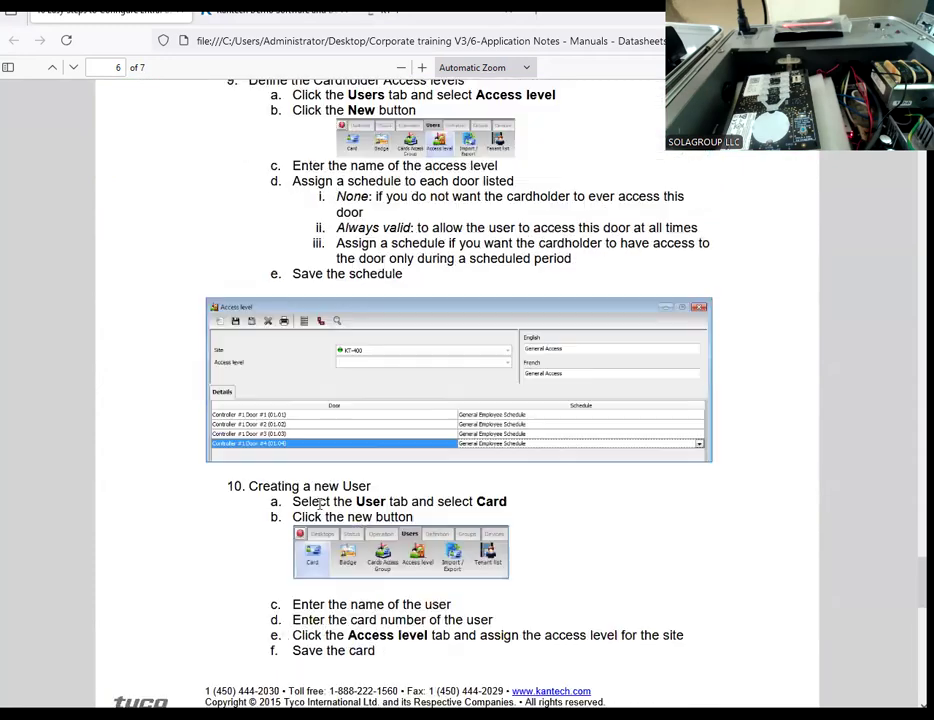
pyautogui.scroll(-6, 319, 510)
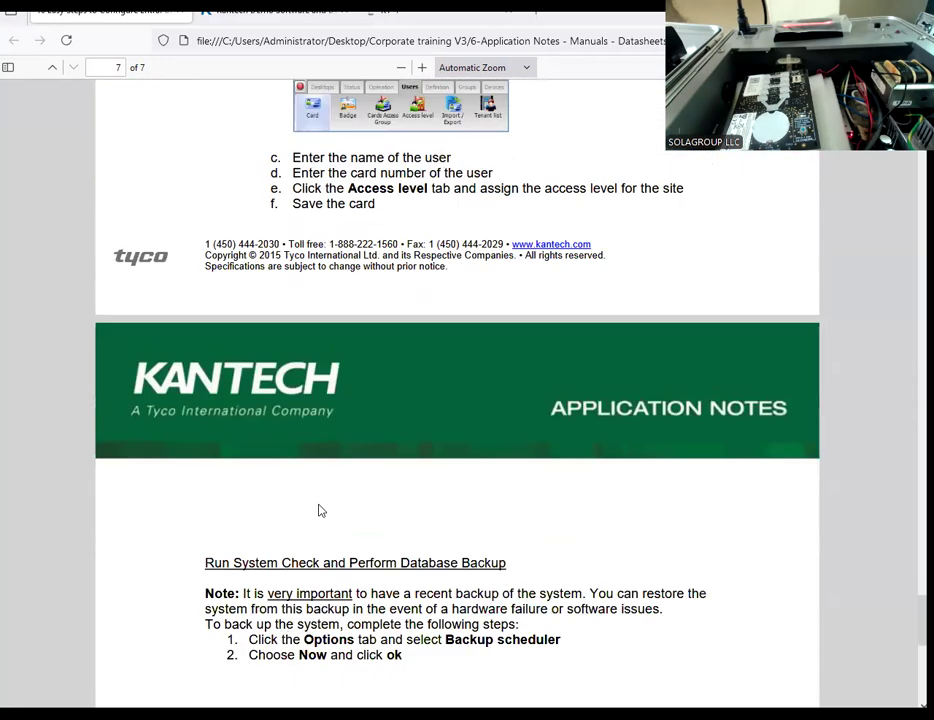
pyautogui.scroll(10, 319, 505)
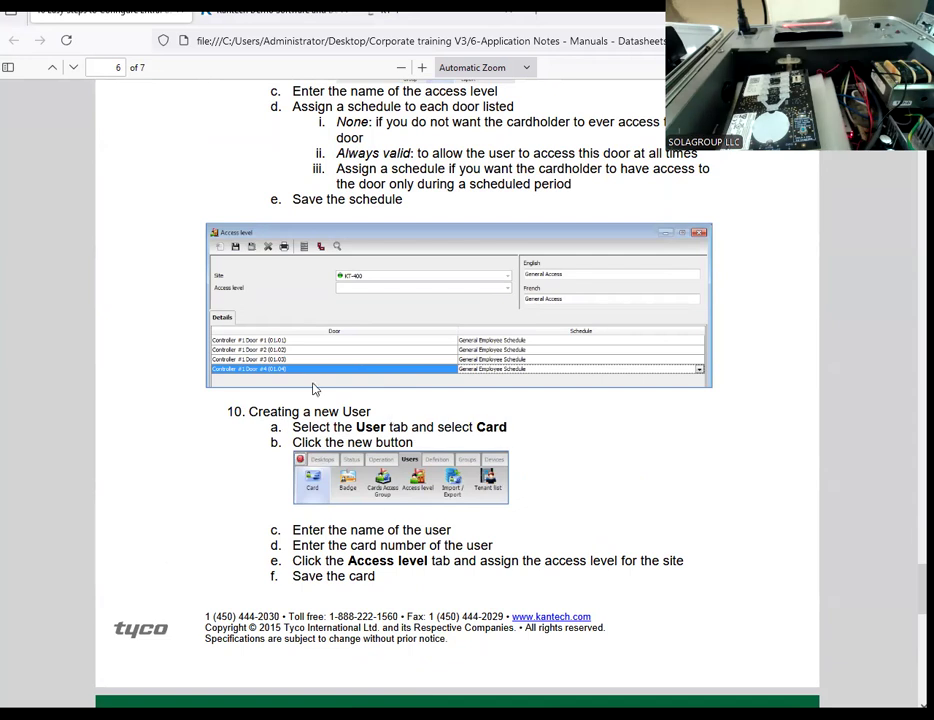
# Step: Switch back to EntraPass and widen the Messages list window
pyautogui.hotkey('alt', 'Tab')
pyautogui.moveTo(358, 455); pyautogui.dragTo(462, 458)
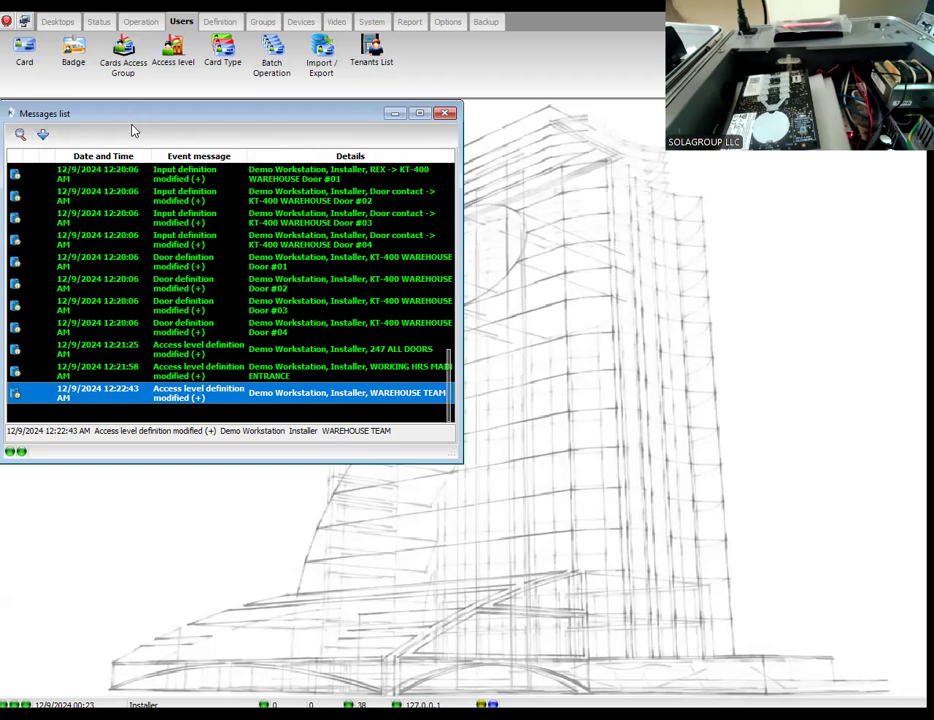
# Step: Start a new card with the card user name GTI SECURITY
pyautogui.click(25, 58)
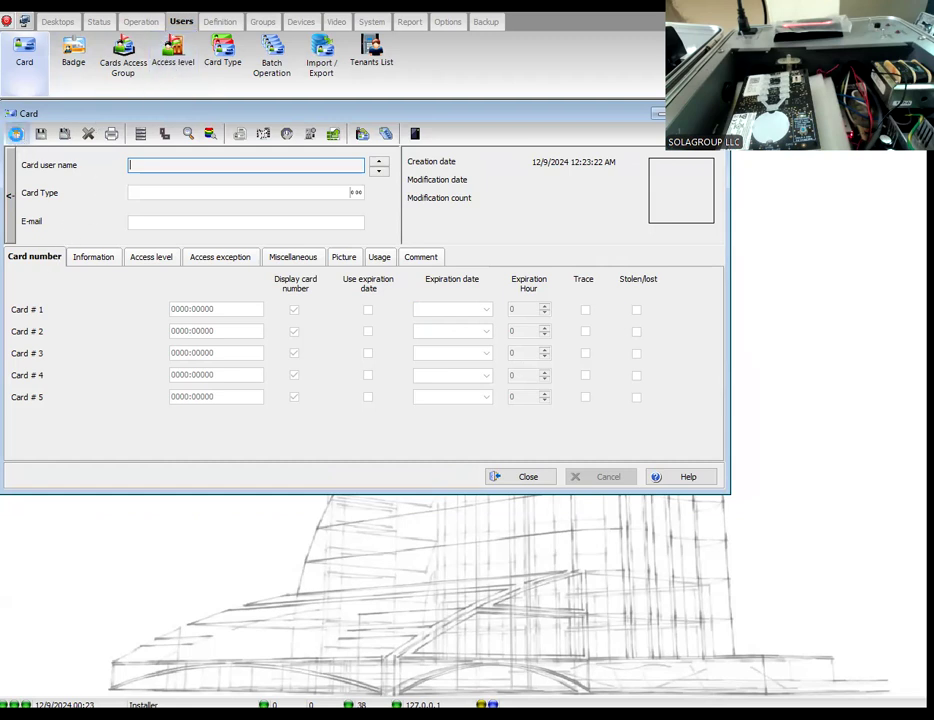
pyautogui.click(18, 133)
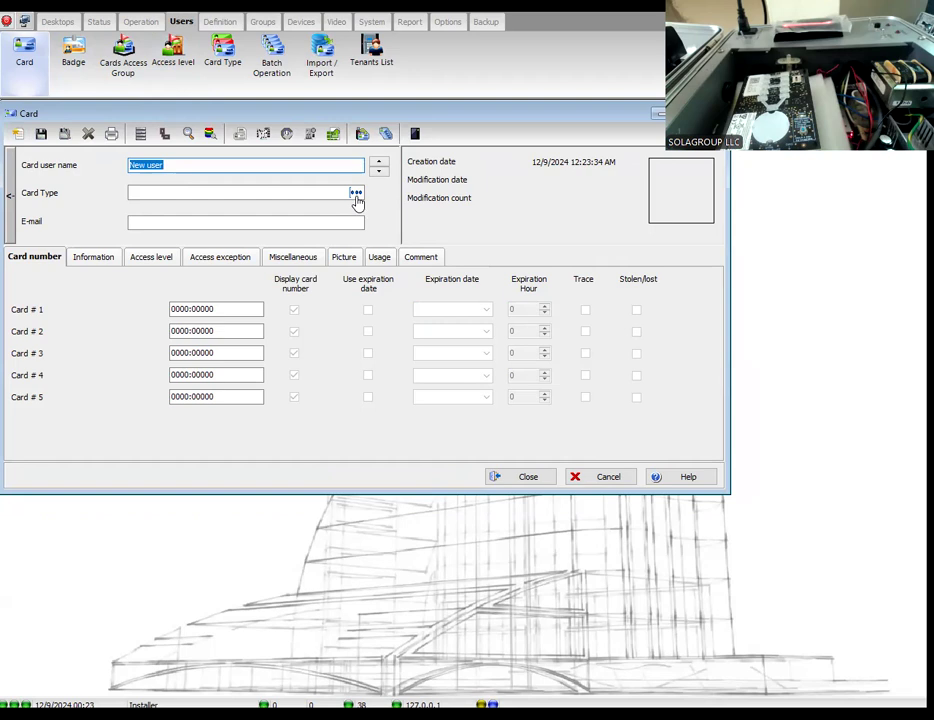
pyautogui.write('g')
pyautogui.press('BackSpace')
pyautogui.press('BackSpace')
pyautogui.press('BackSpace')
pyautogui.write('GTI SECURITY')
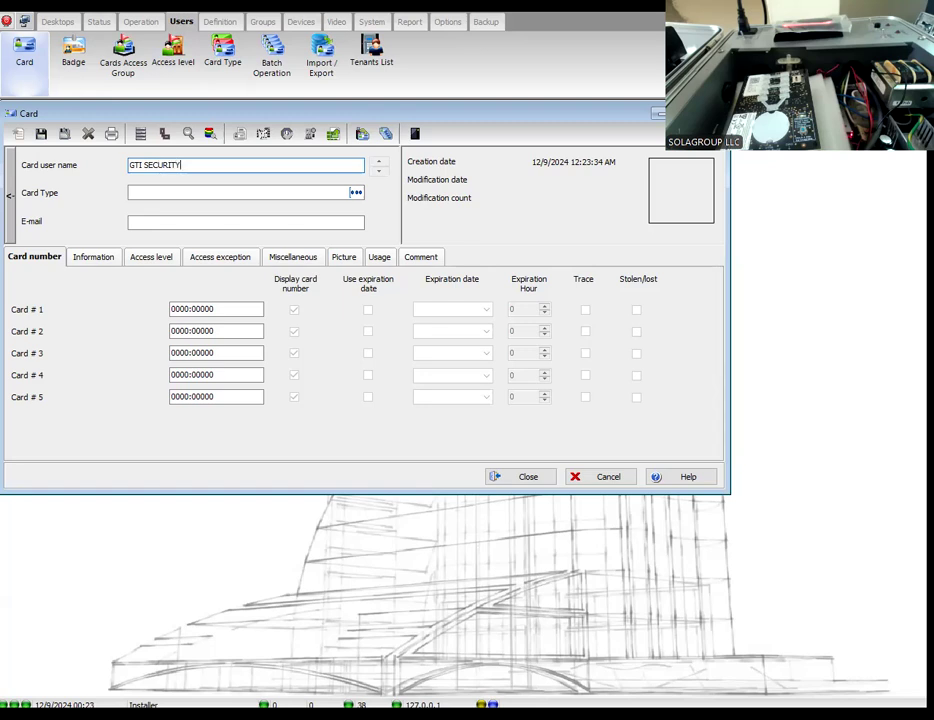
# Step: Set the new card's type to Security
pyautogui.click(356, 192)
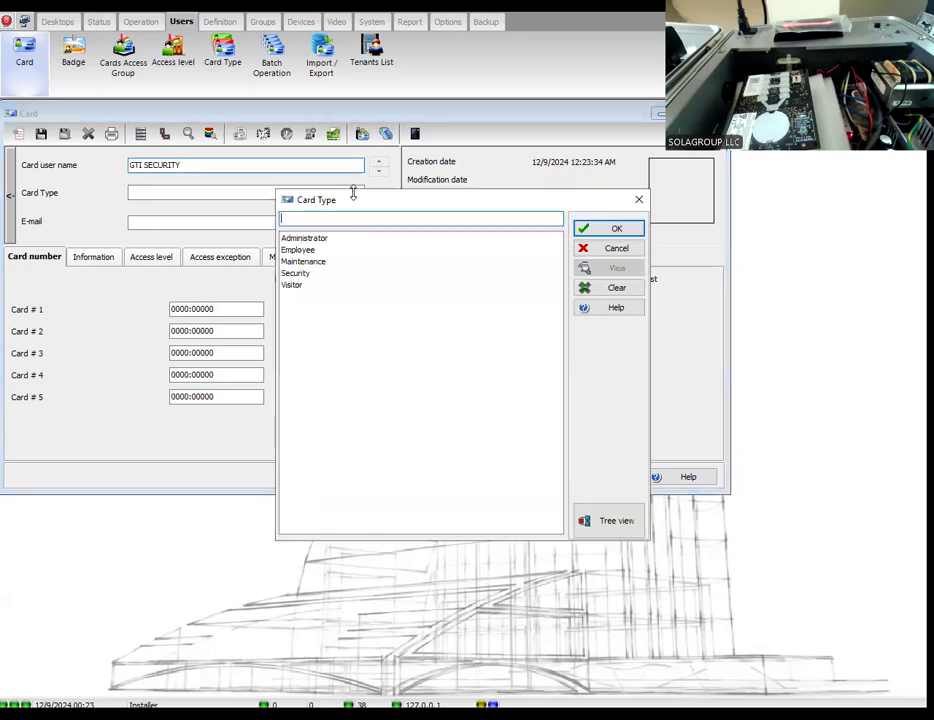
pyautogui.click(296, 273)
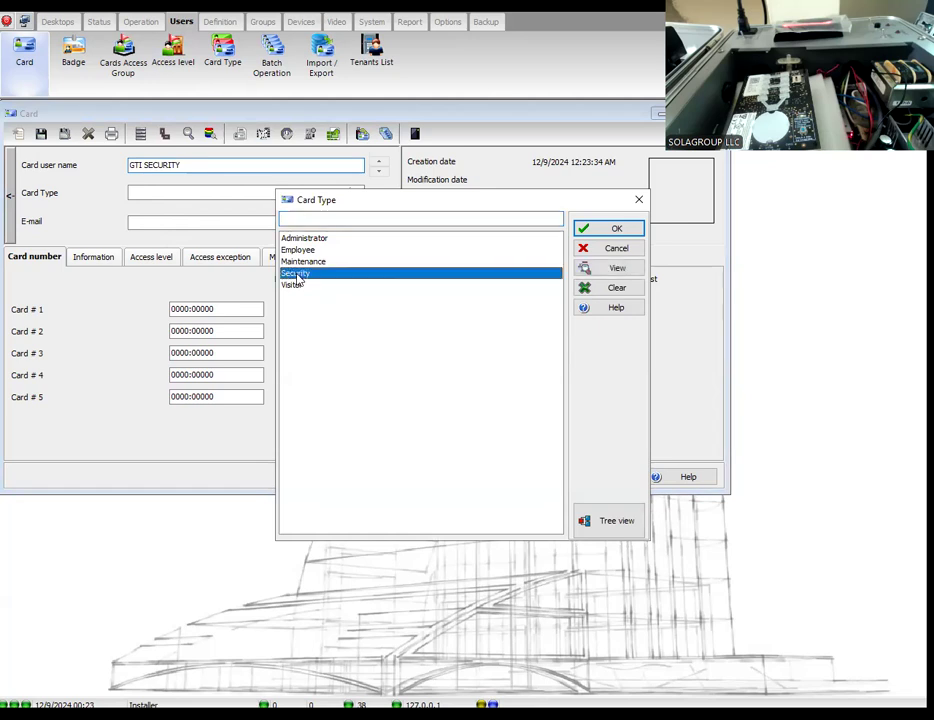
pyautogui.click(592, 232)
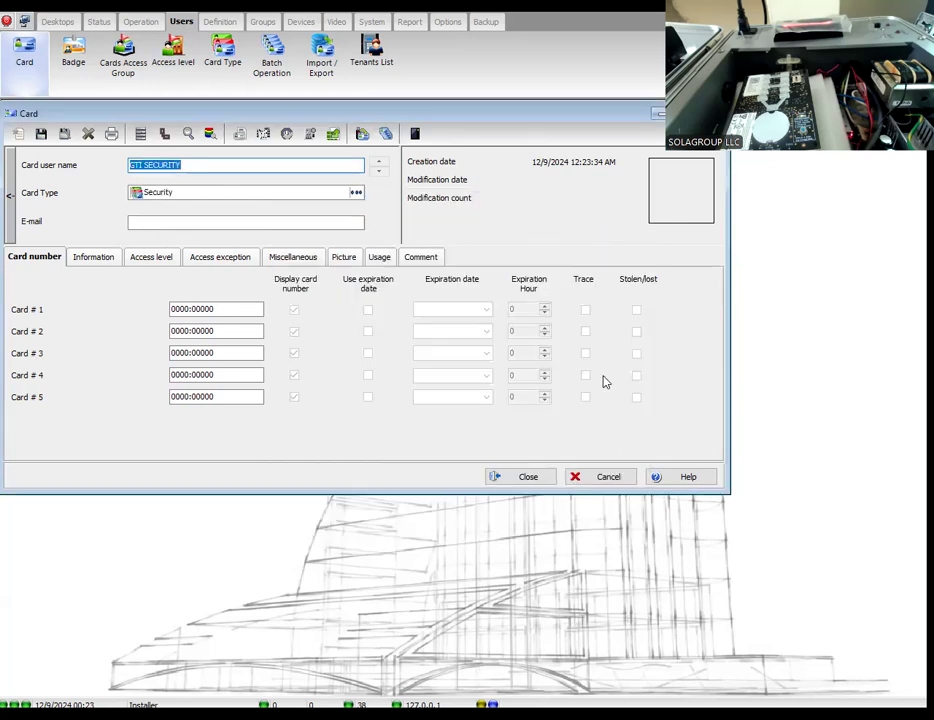
# Step: Open the help for the card definition and look through the Cards definition topic
pyautogui.click(684, 478)
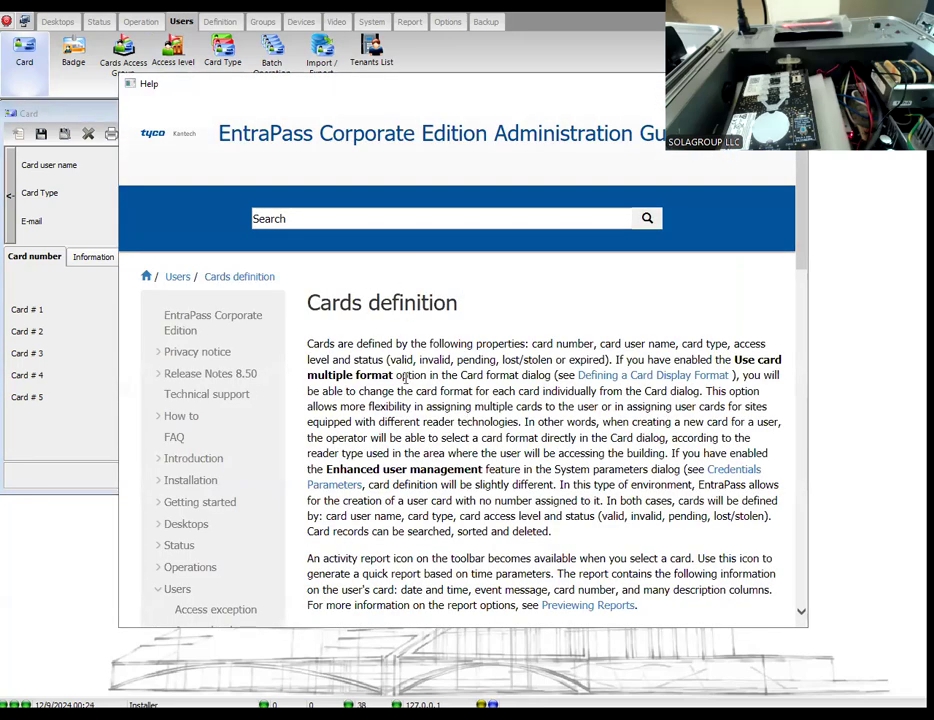
pyautogui.scroll(-5, 411, 397)
pyautogui.scroll(6, 411, 397)
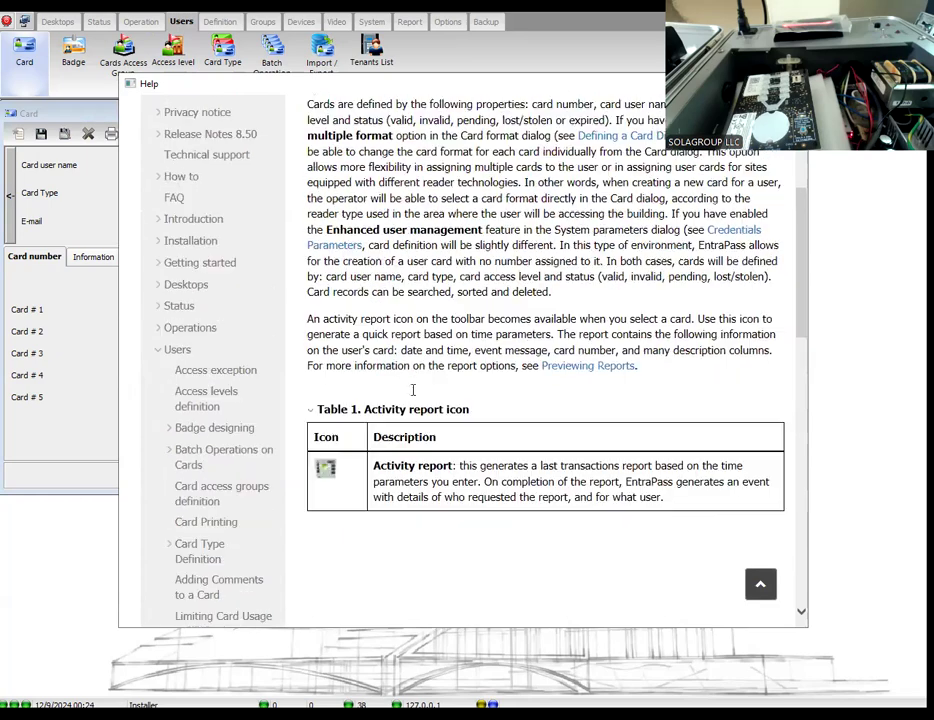
# Step: Close the help, then enter the e-mail address and the Card # 1 number on the GTI SECURITY card
pyautogui.moveTo(463, 86); pyautogui.dragTo(461, 279)
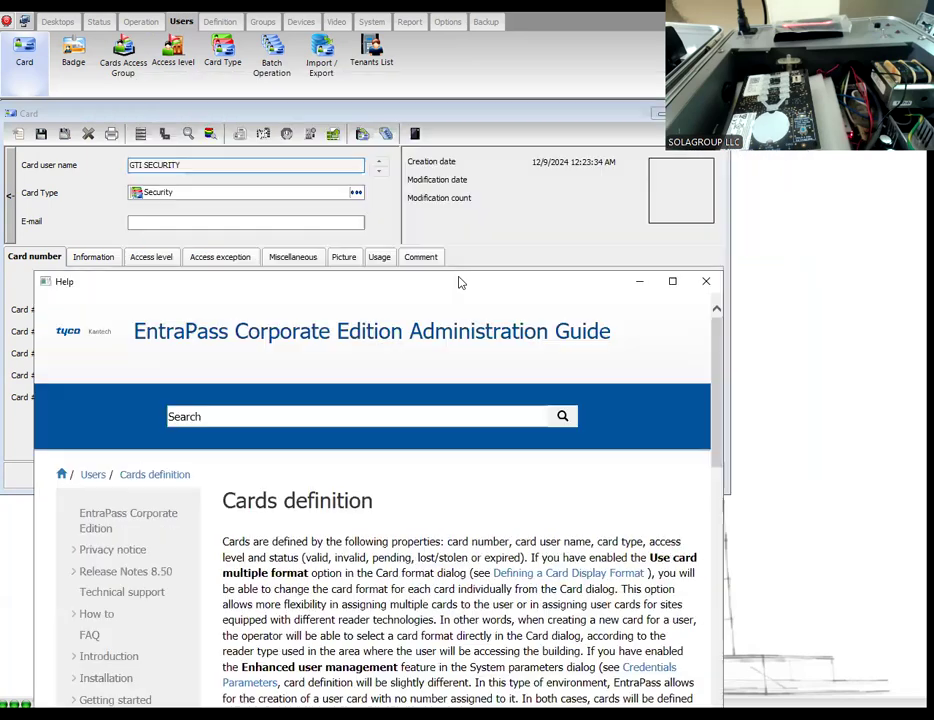
pyautogui.click(706, 284)
pyautogui.click(139, 223)
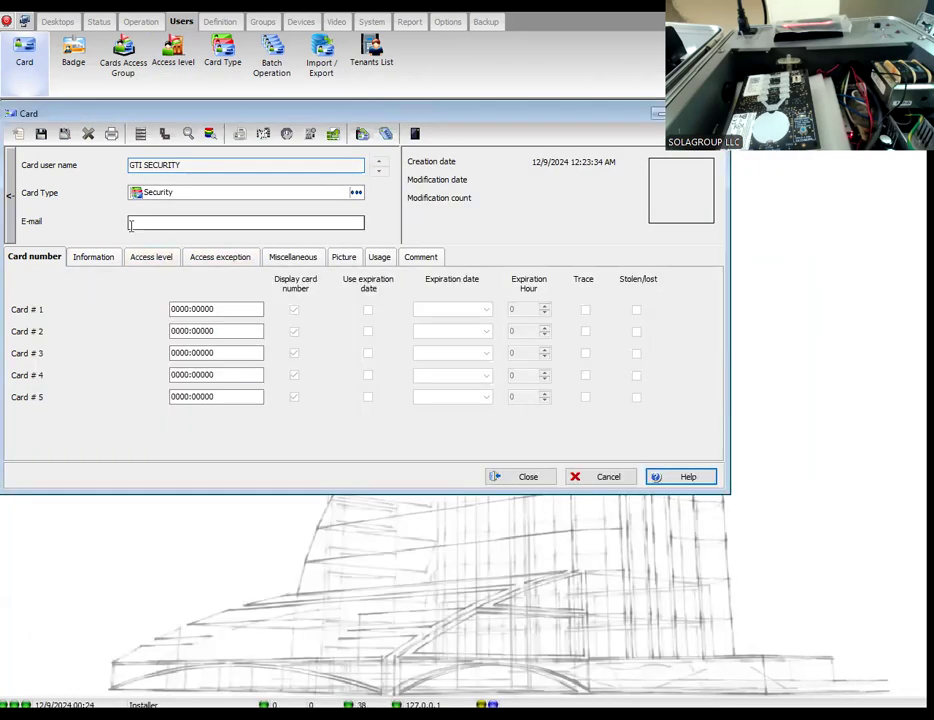
pyautogui.write('ADMIN')
pyautogui.press('BackSpace')
pyautogui.press('BackSpace')
pyautogui.press('BackSpace')
pyautogui.press('BackSpace')
pyautogui.press('BackSpace')
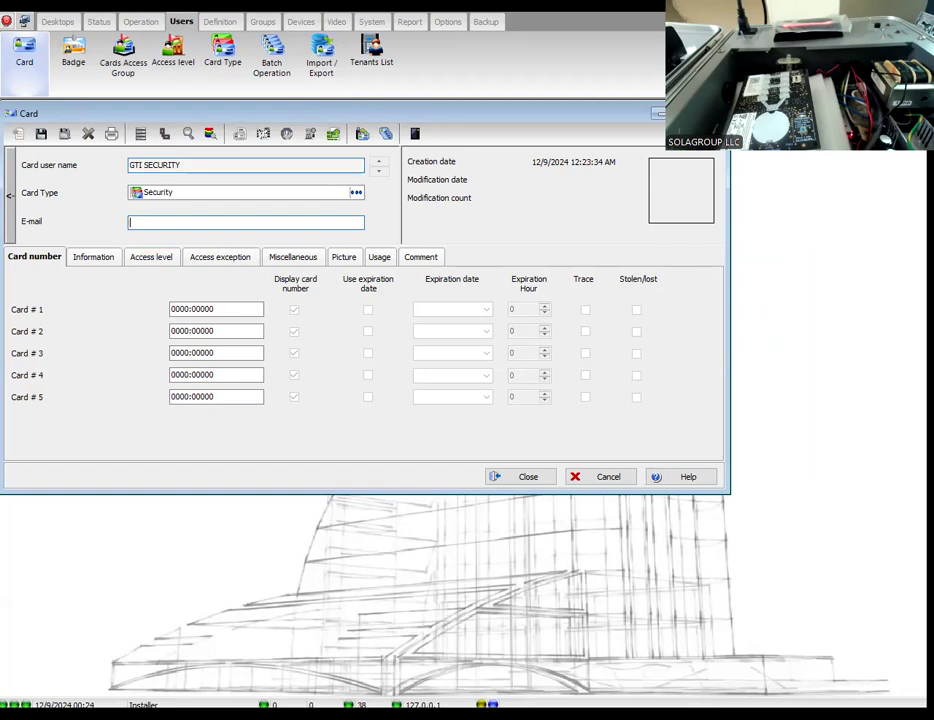
pyautogui.press('Tab')
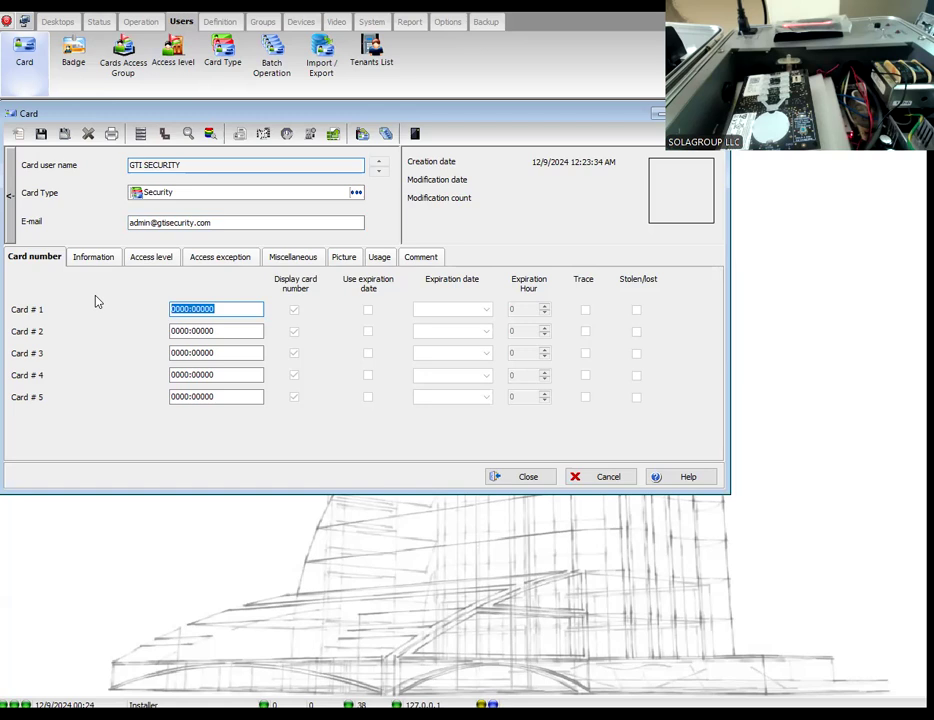
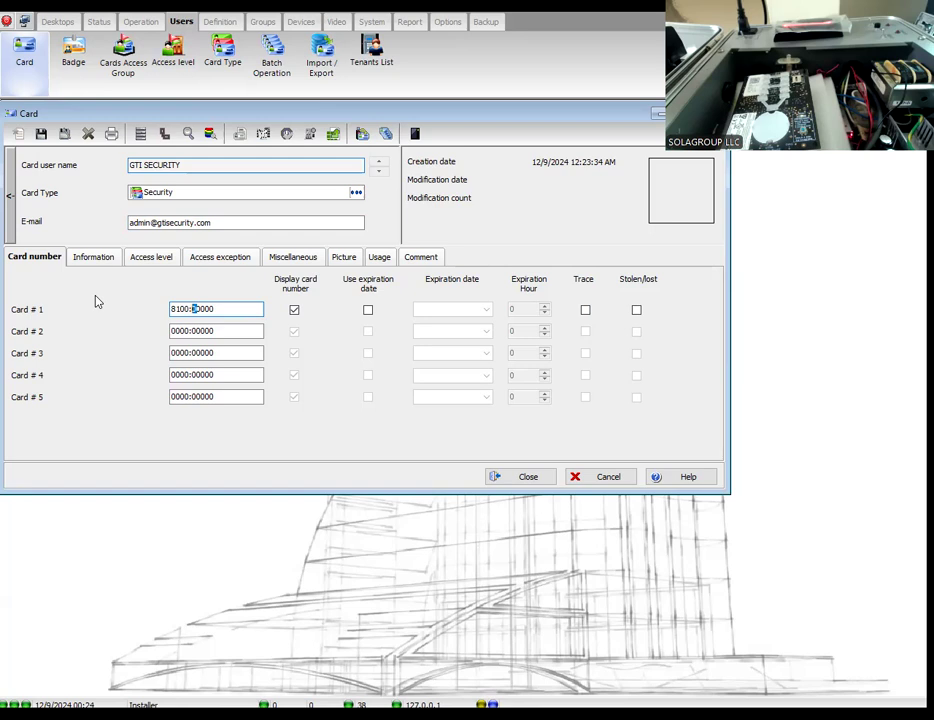
# Step: Assign the access level 247 ALL DOORS for demo GTISECURITY, then save and close the card
pyautogui.click(152, 258)
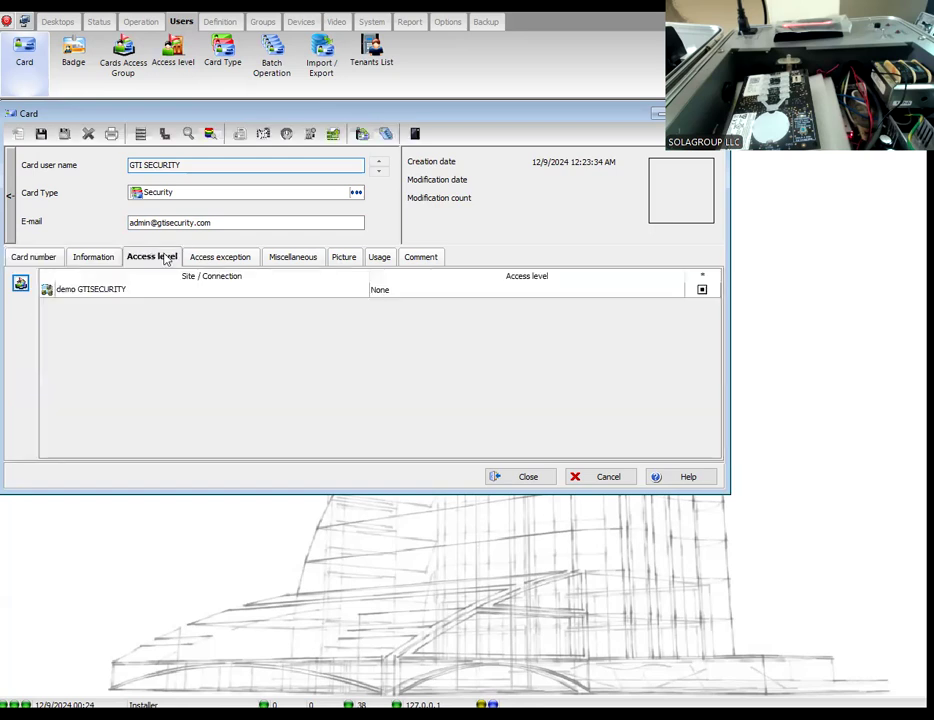
pyautogui.click(402, 294)
pyautogui.click(402, 294)
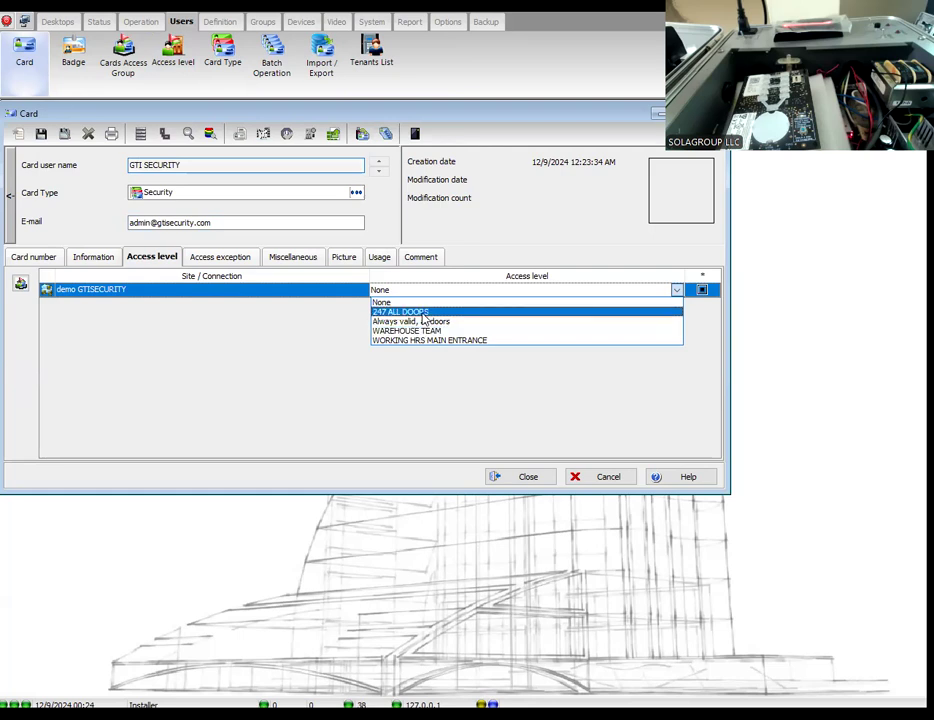
pyautogui.click(421, 313)
pyautogui.click(42, 133)
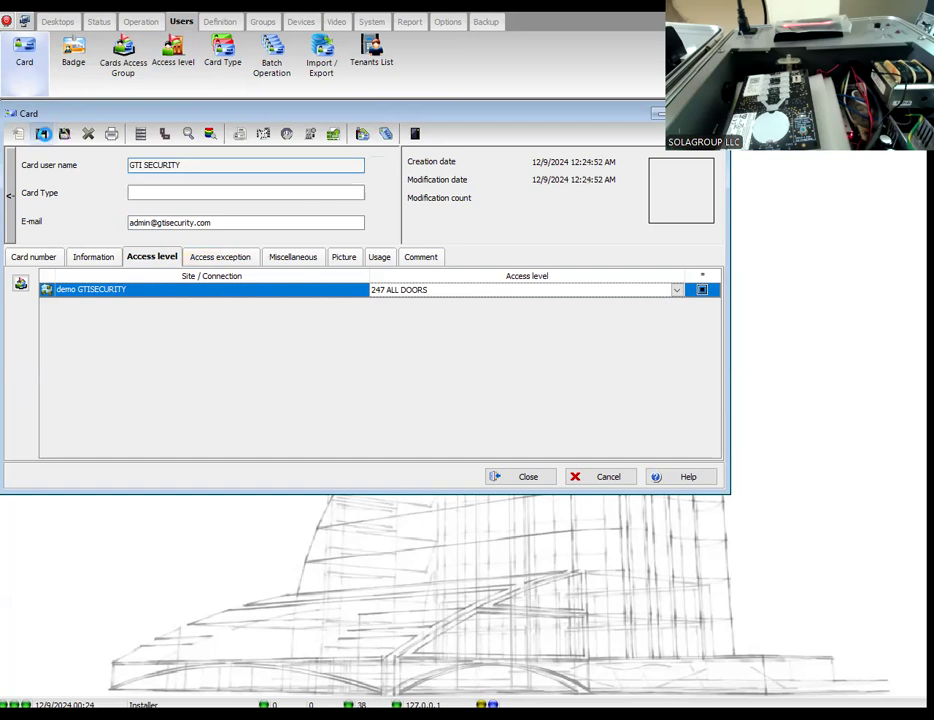
pyautogui.click(519, 476)
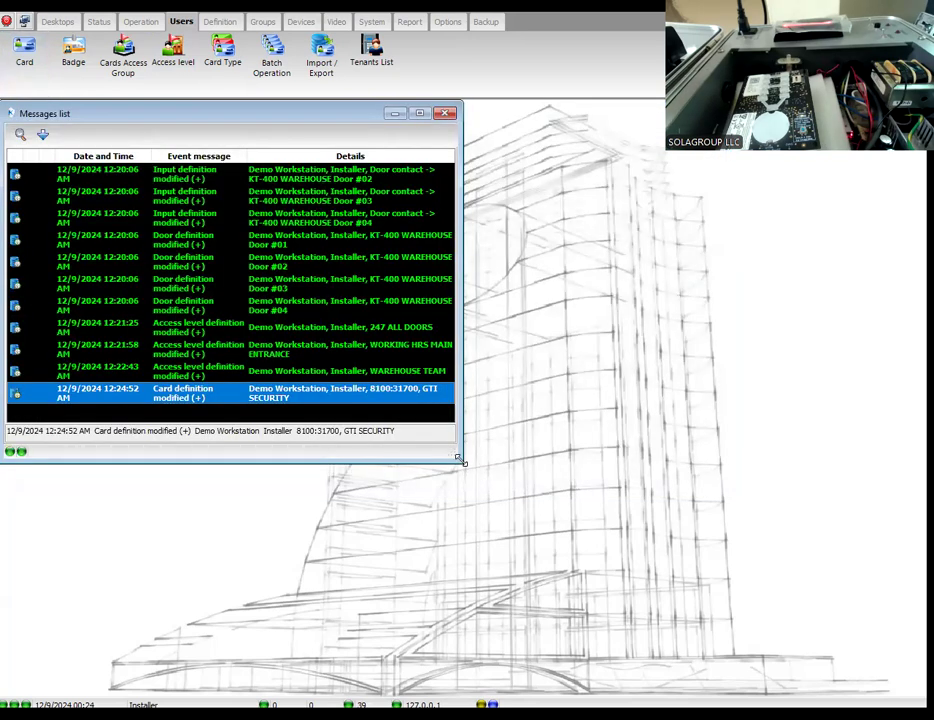
# Step: Enlarge the Messages list window and delete its events, confirming the deletion
pyautogui.moveTo(461, 460); pyautogui.dragTo(888, 598)
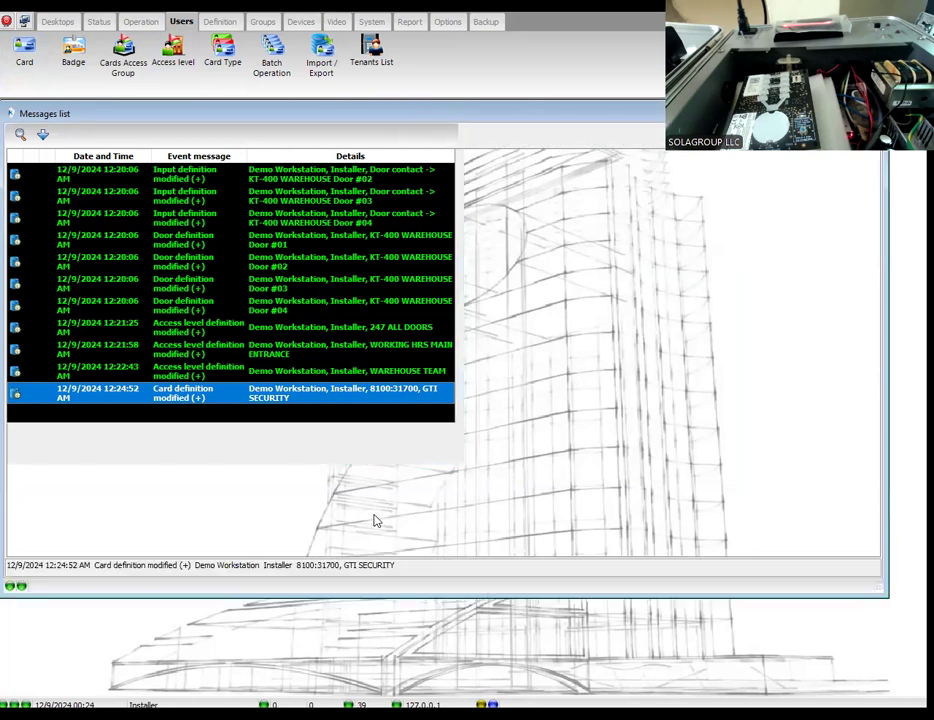
pyautogui.click(392, 420)
pyautogui.rightClick(397, 421)
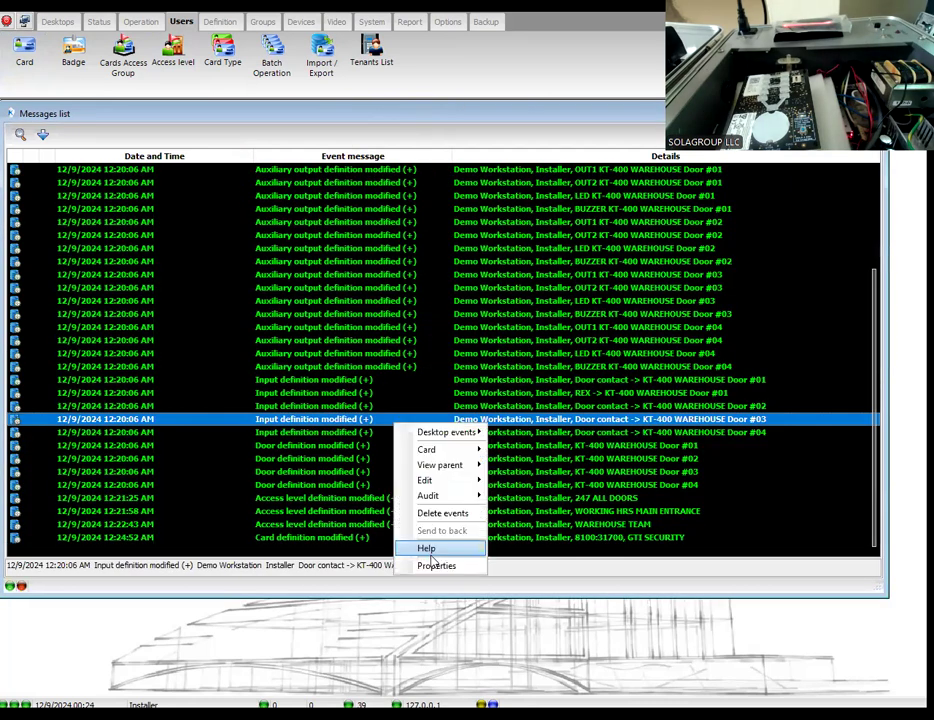
pyautogui.click(427, 512)
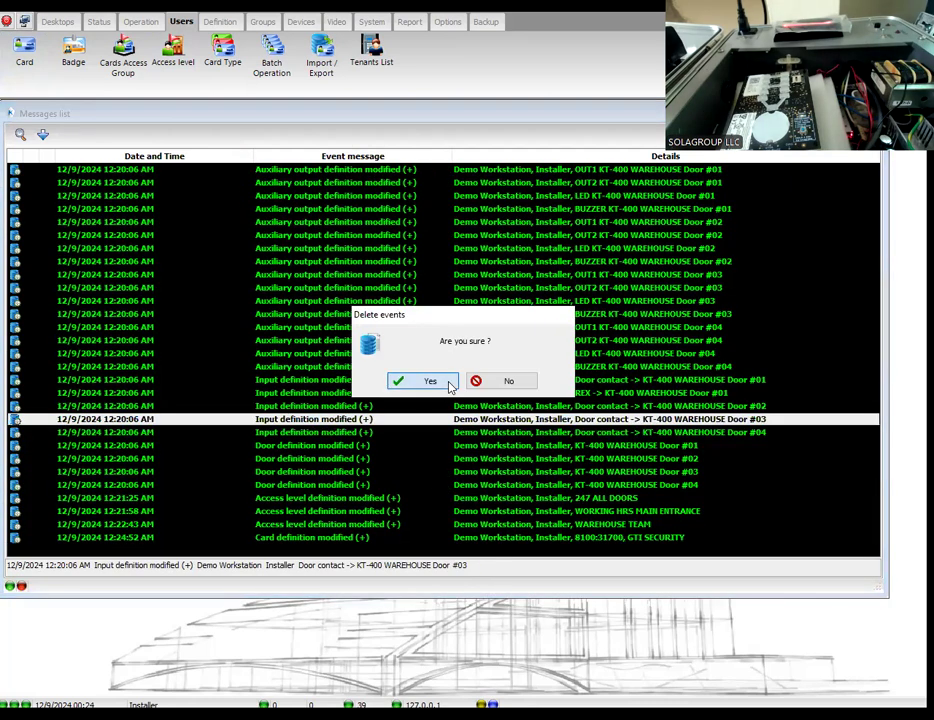
pyautogui.click(449, 383)
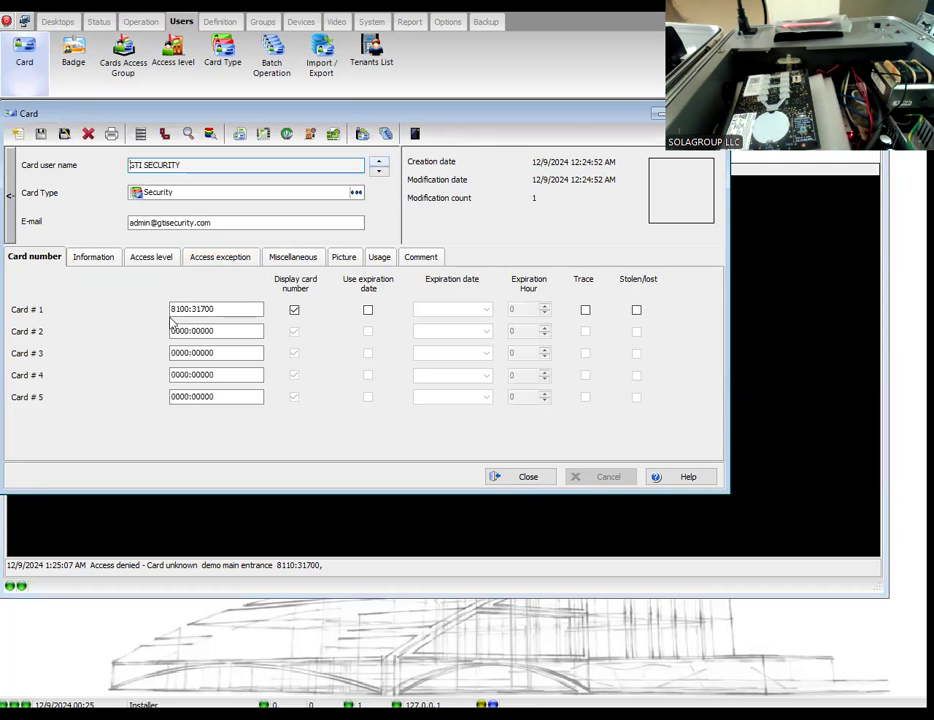
# Step: Correct the GTI SECURITY card's Card # 1 number to match the access-denied event, then save and close the card
pyautogui.click(181, 309)
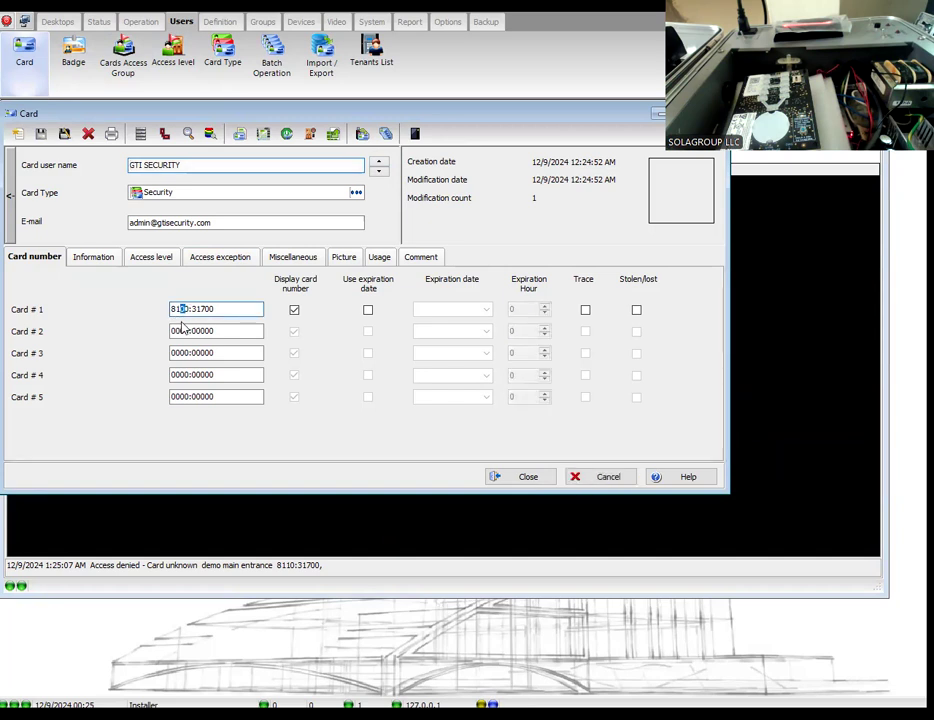
pyautogui.write('1')
pyautogui.click(41, 134)
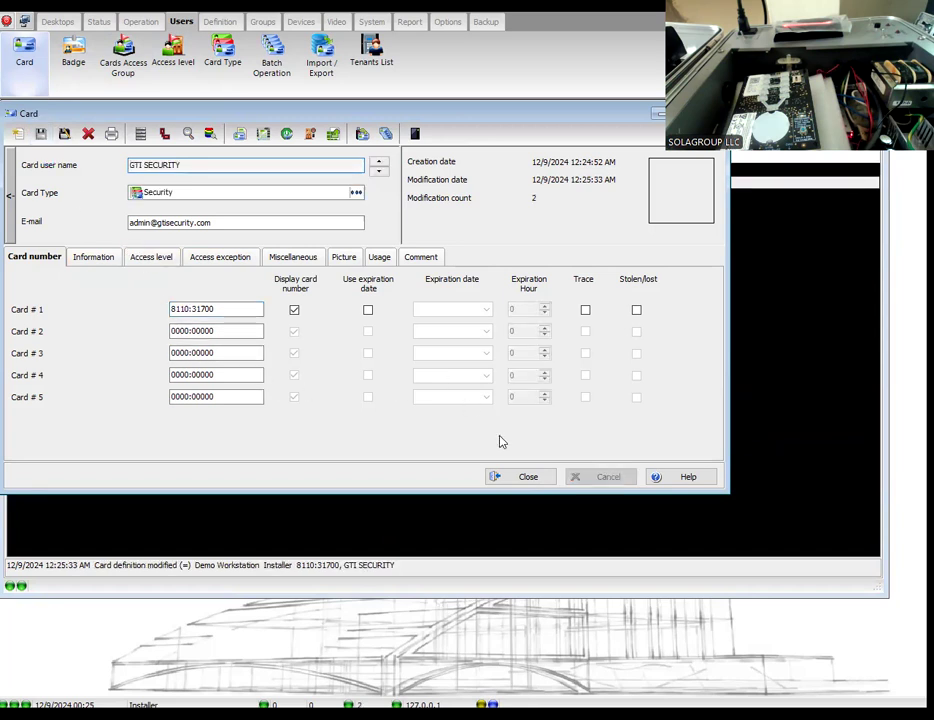
pyautogui.click(523, 478)
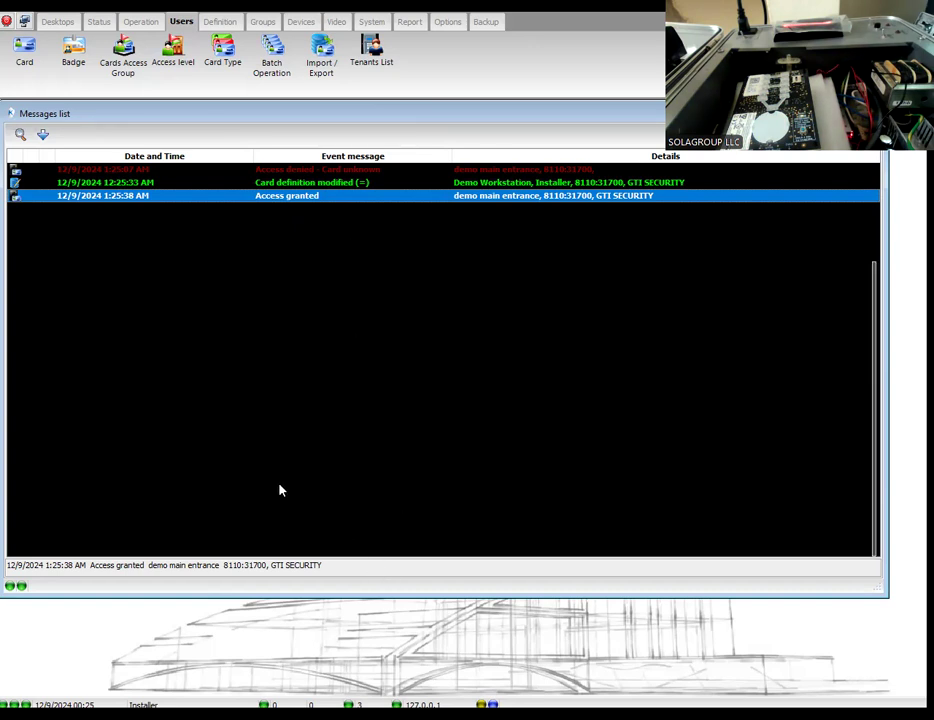
# Step: Switch to the PDF application notes in the browser and read on to Run System Check and Perform Database Backup
pyautogui.click(190, 714)
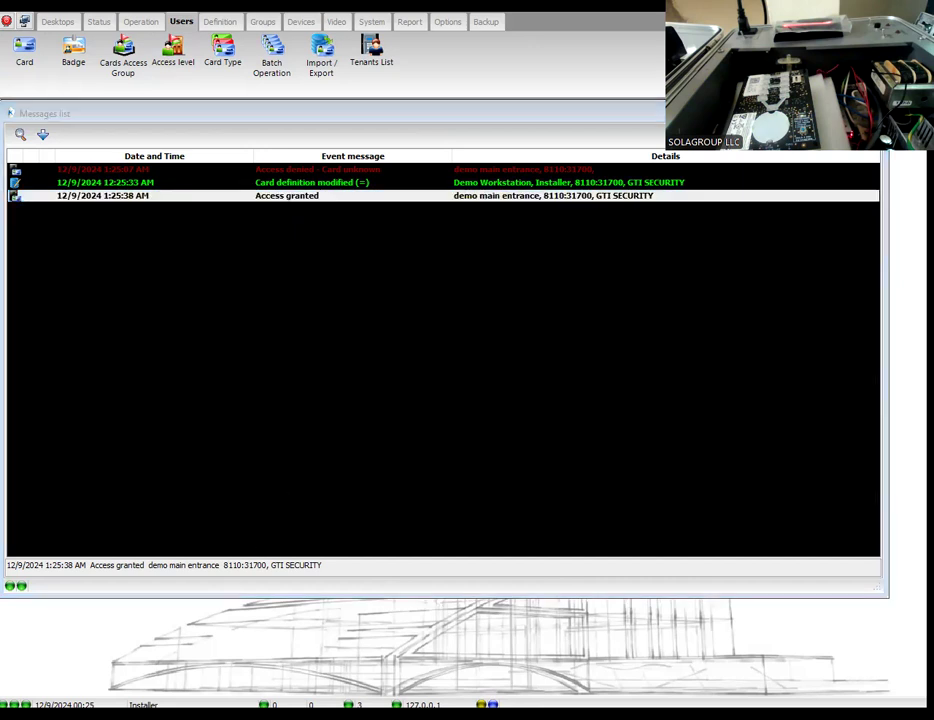
pyautogui.click(411, 594)
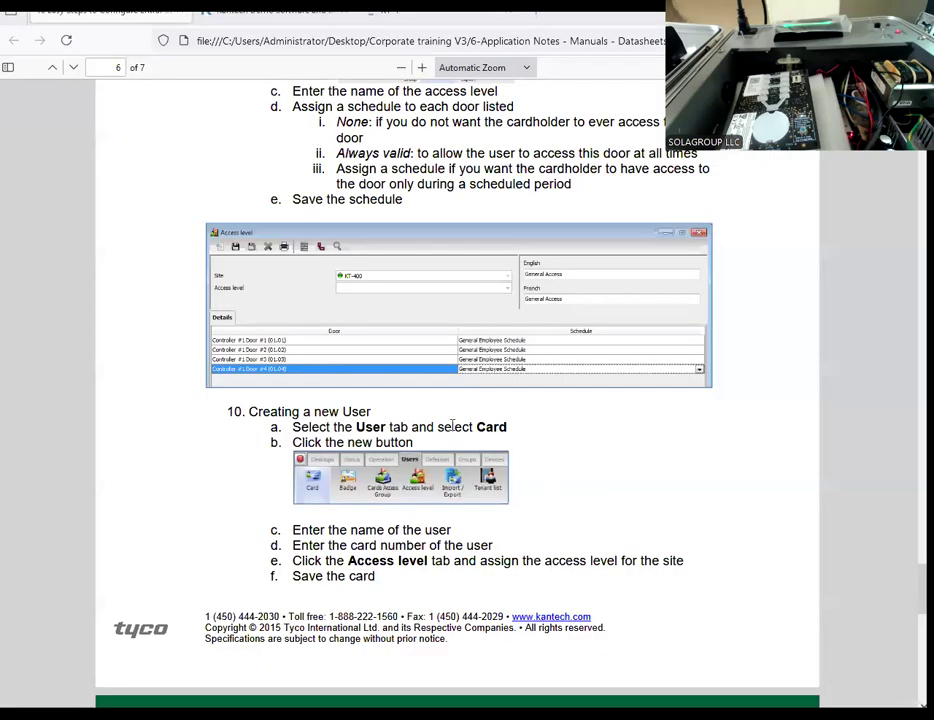
pyautogui.scroll(-9, 362, 541)
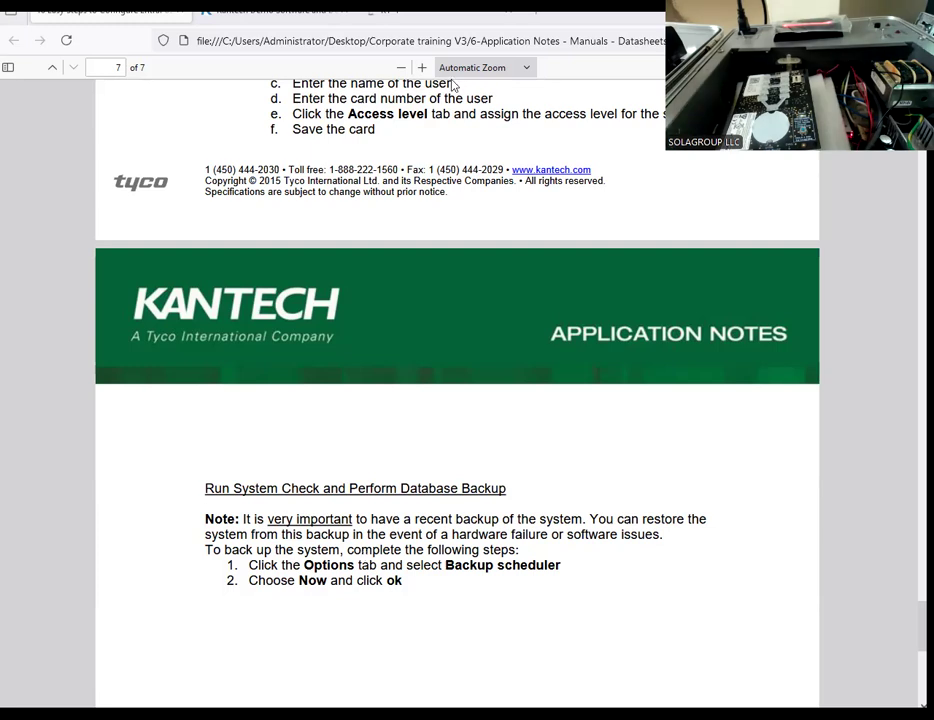
# Step: Switch back to EntraPass and enable automatic weekly data backup on Sunday at 00:00 to the default folder, also running one now
pyautogui.hotkey('alt', 'Tab')
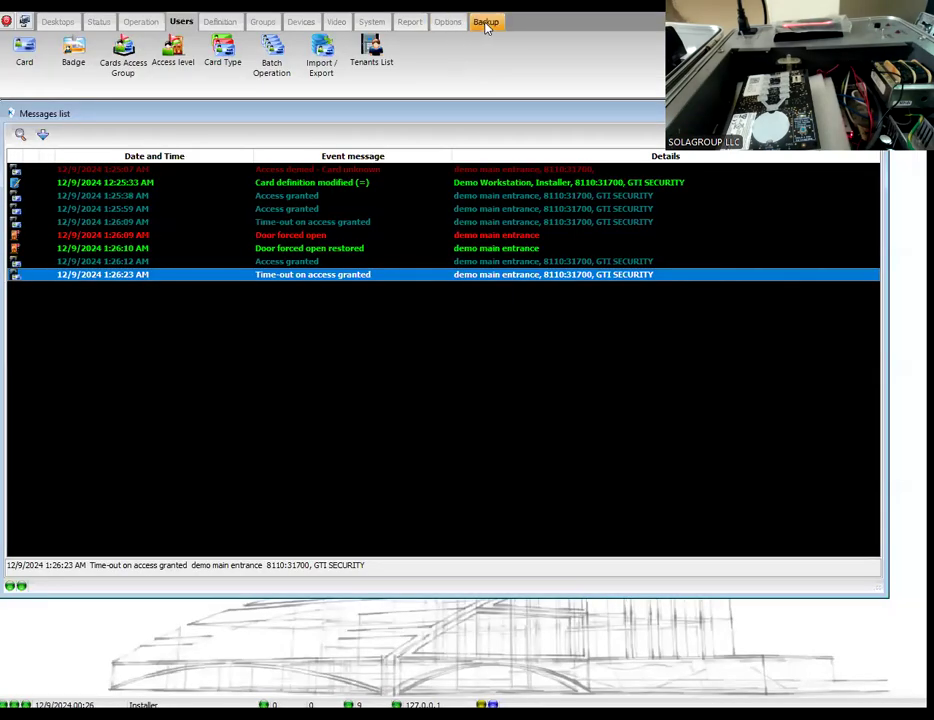
pyautogui.click(486, 23)
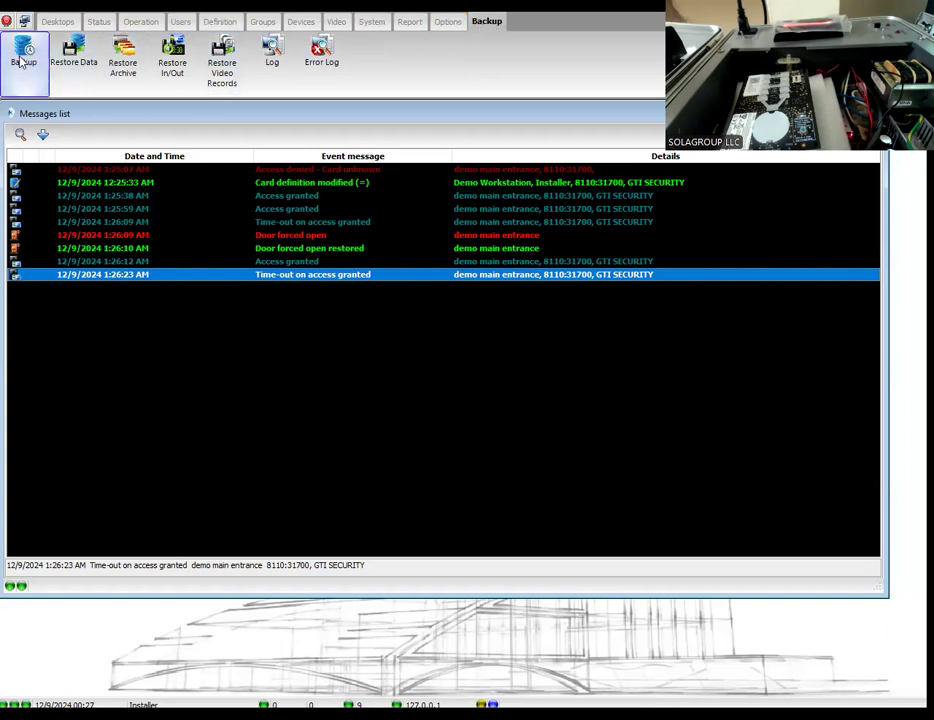
pyautogui.click(450, 23)
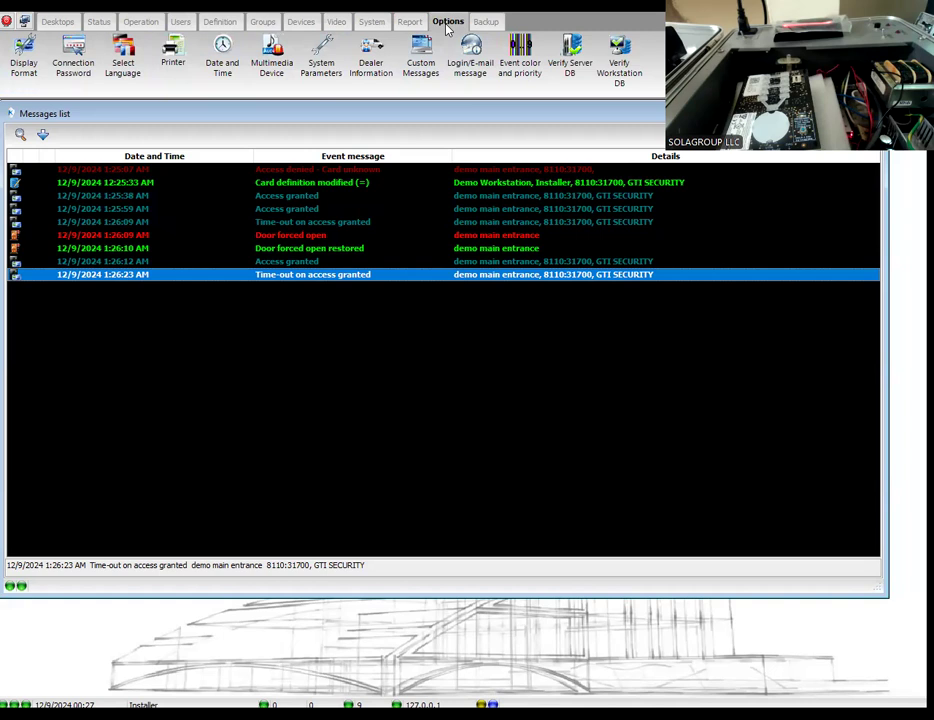
pyautogui.click(490, 22)
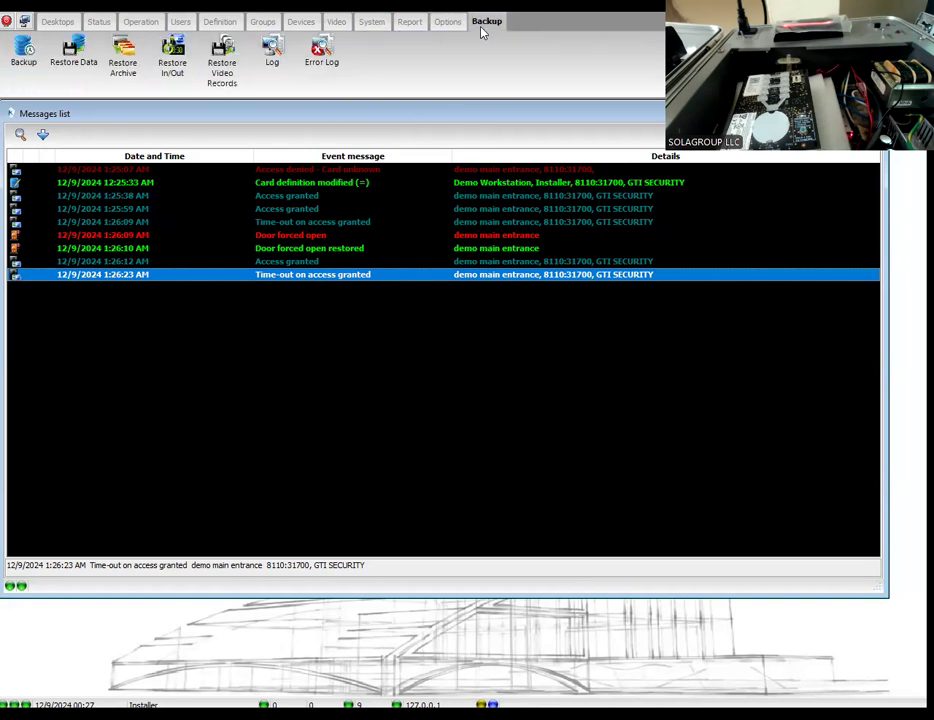
pyautogui.click(22, 58)
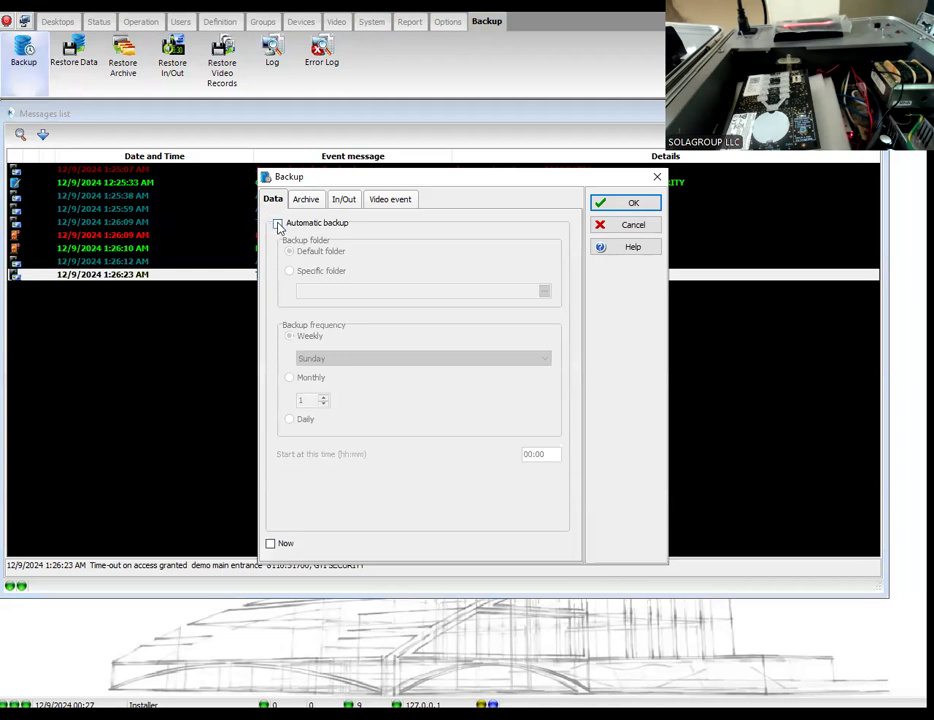
pyautogui.click(277, 224)
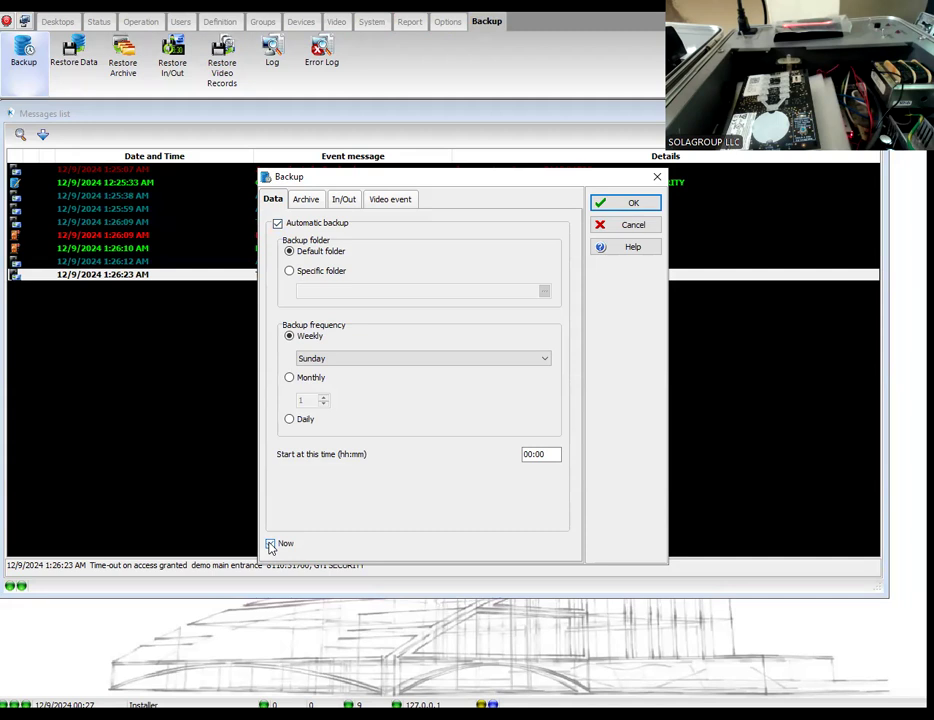
pyautogui.click(289, 271)
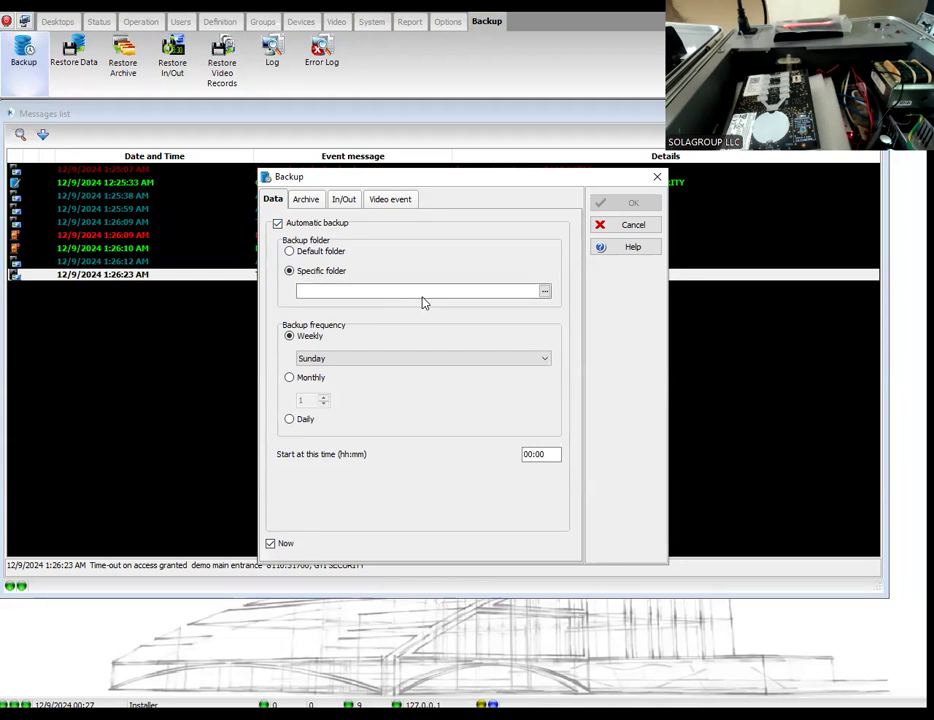
pyautogui.click(289, 251)
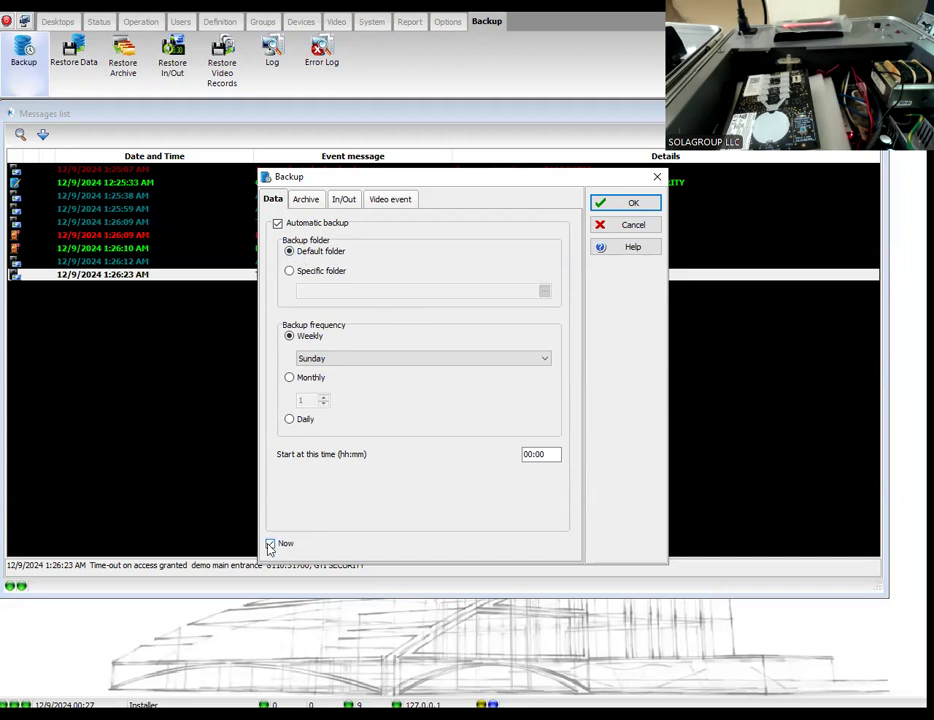
pyautogui.click(598, 203)
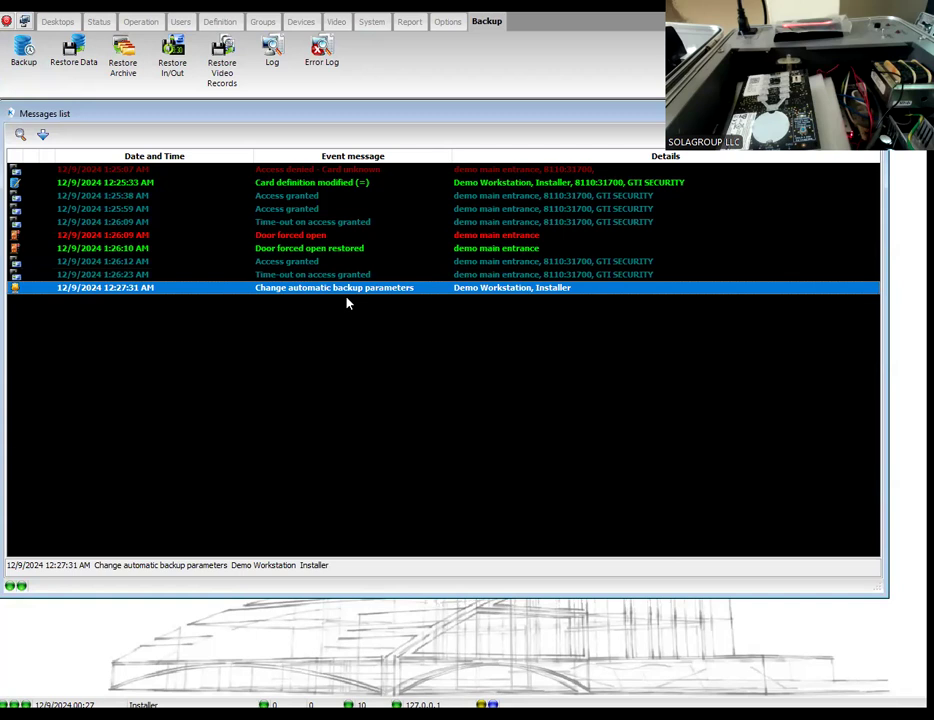
# Step: Reopen the data backup settings, review the weekly day options and leave without saving
pyautogui.click(24, 55)
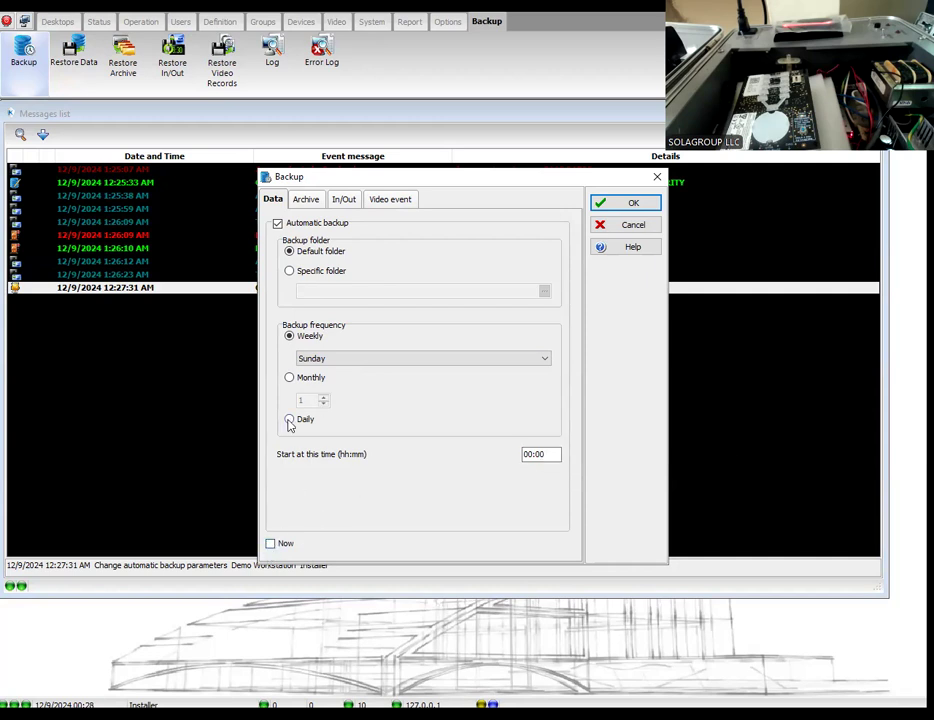
pyautogui.click(314, 360)
pyautogui.click(314, 371)
pyautogui.click(600, 224)
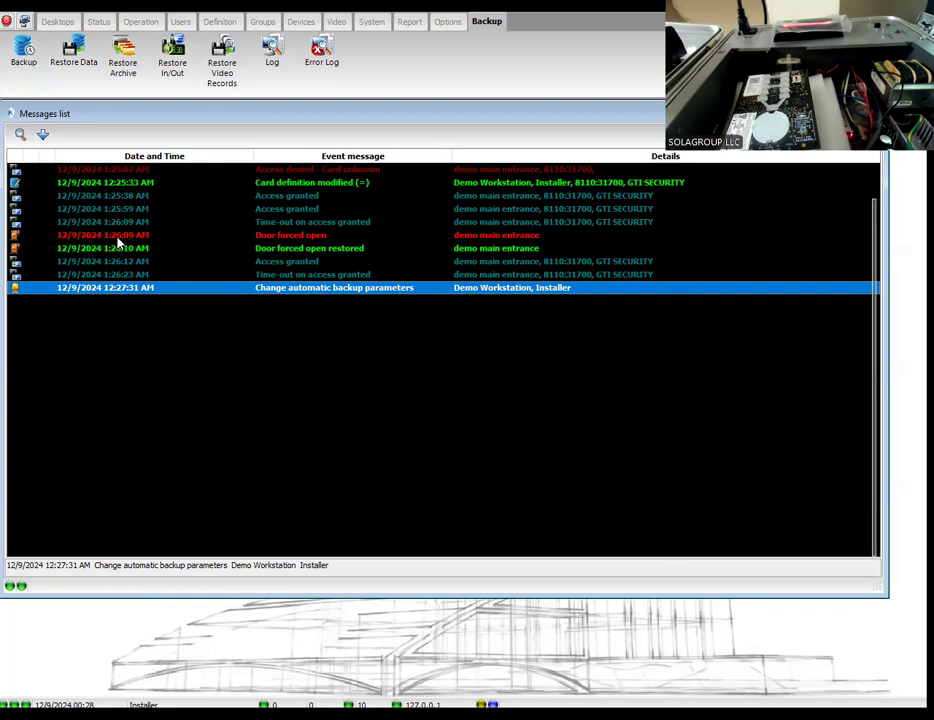
# Step: Switch to File Explorer and open the Backup folder under C:\Program Files (x86)\Kantech\Server_CE_Demo to look for the backup files
pyautogui.click(160, 715)
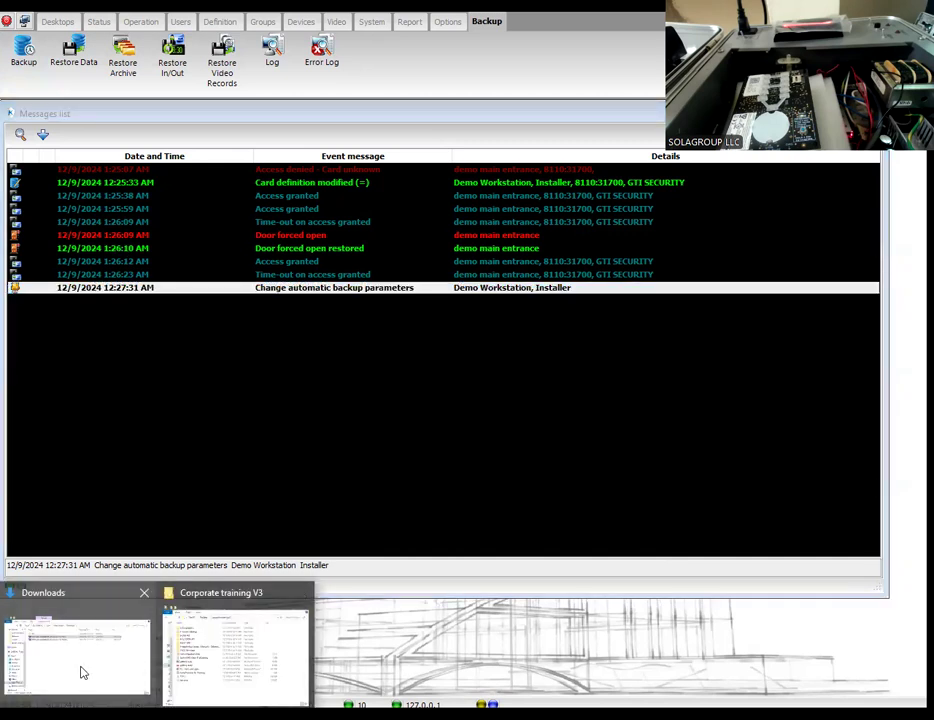
pyautogui.click(235, 650)
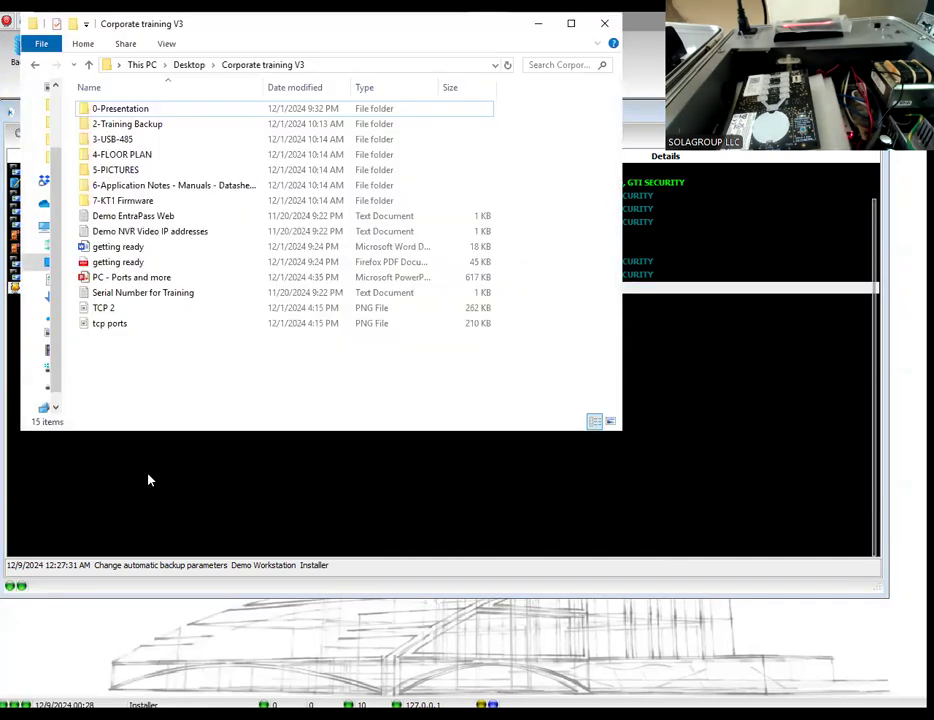
pyautogui.moveTo(68, 355); pyautogui.dragTo(107, 357)
pyautogui.click(74, 368)
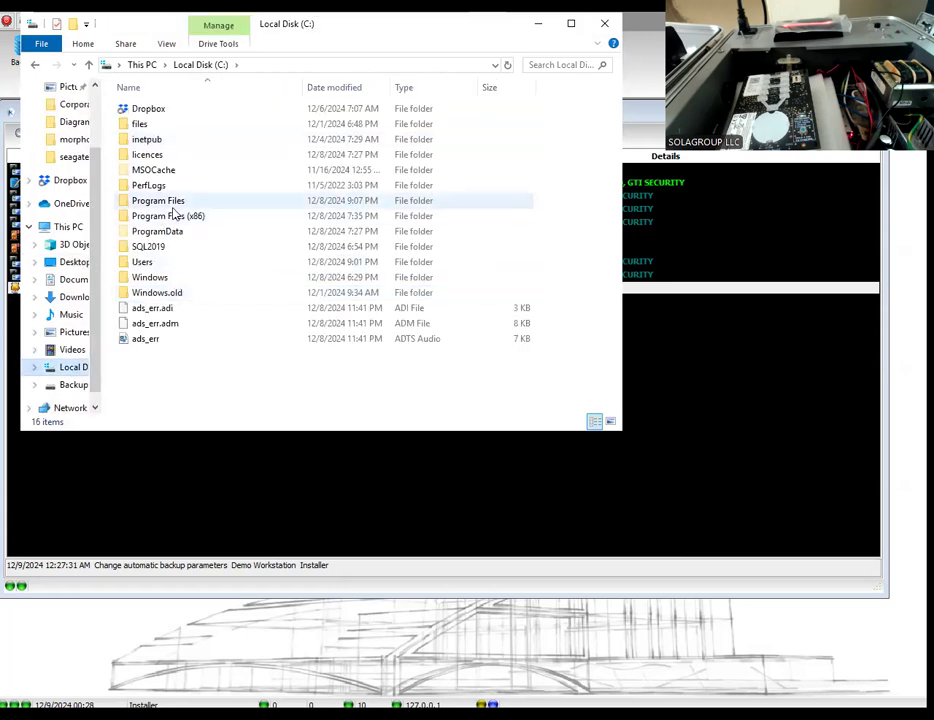
pyautogui.doubleClick(174, 215)
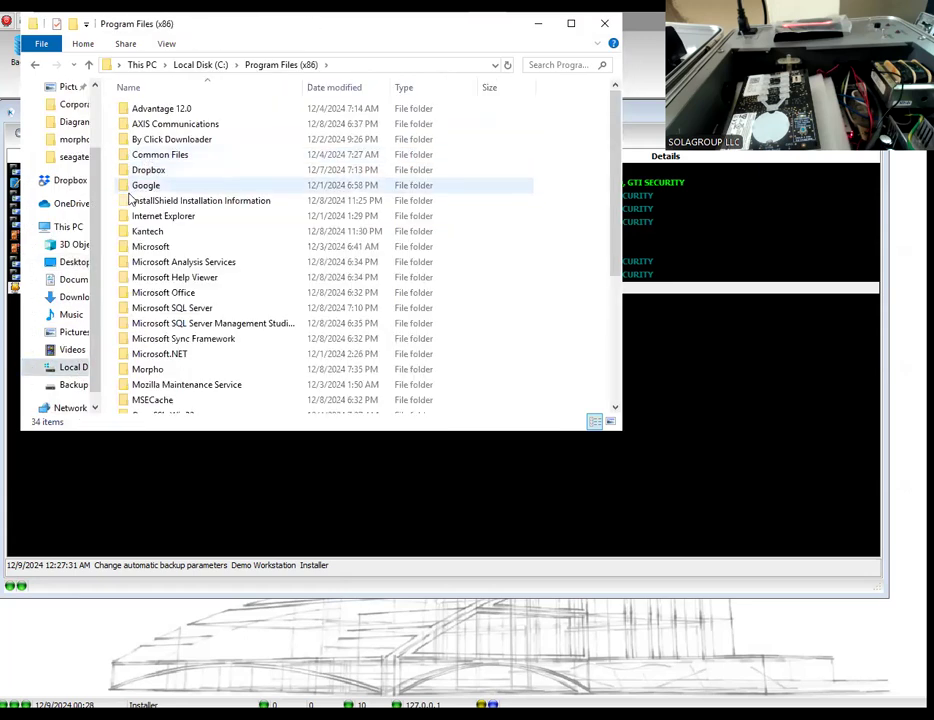
pyautogui.click(127, 236)
pyautogui.doubleClick(127, 236)
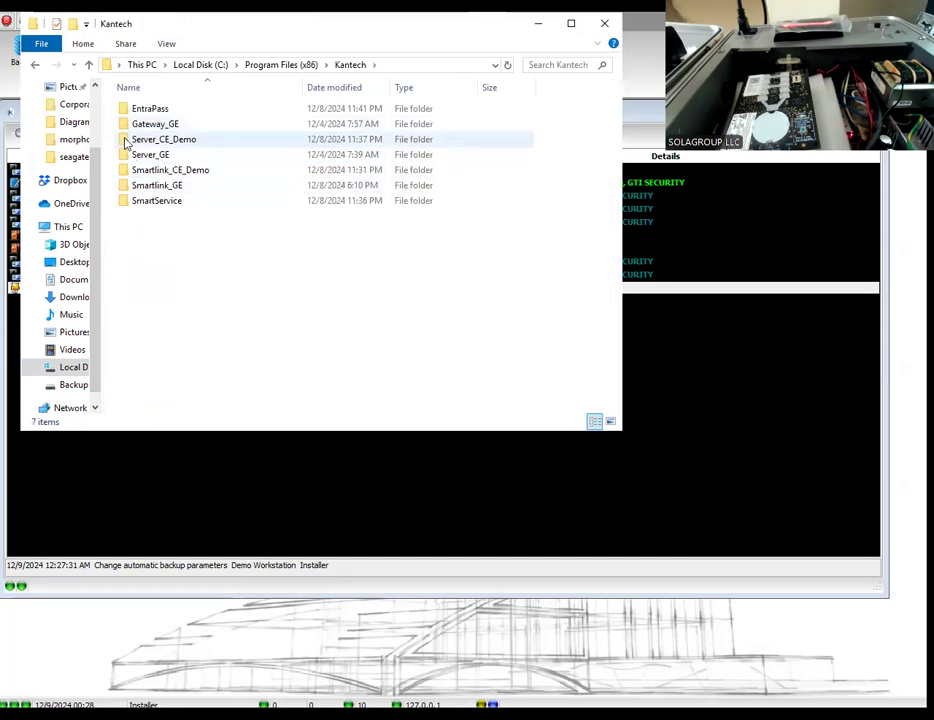
pyautogui.doubleClick(125, 140)
pyautogui.click(125, 128)
pyautogui.doubleClick(124, 128)
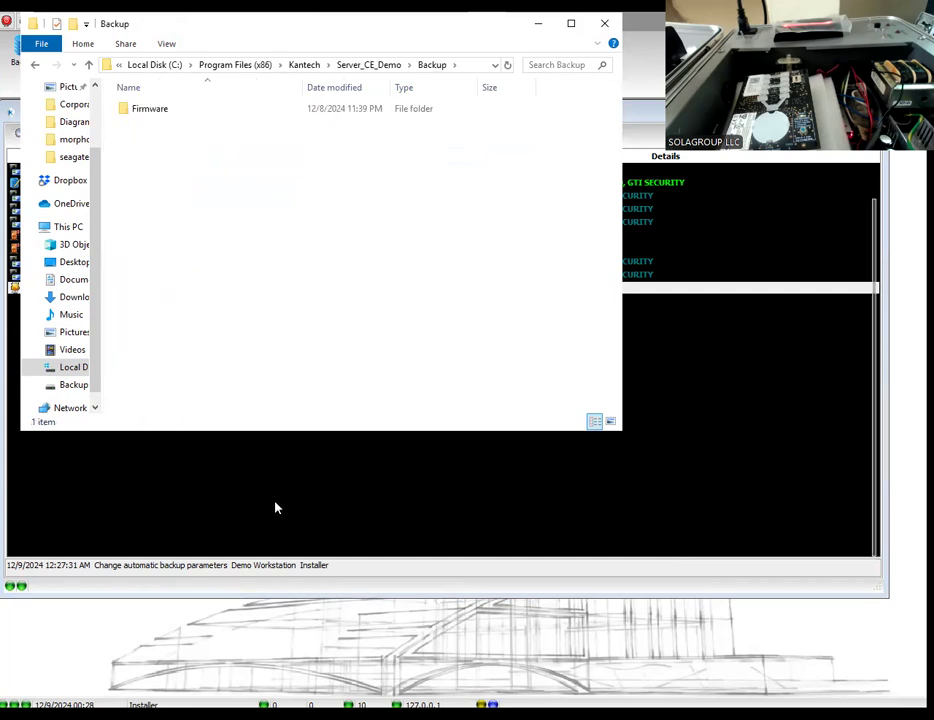
# Step: Return to EntraPass, run the data backup immediately to the default folder, and select the newest backup event in the messages list
pyautogui.click(330, 457)
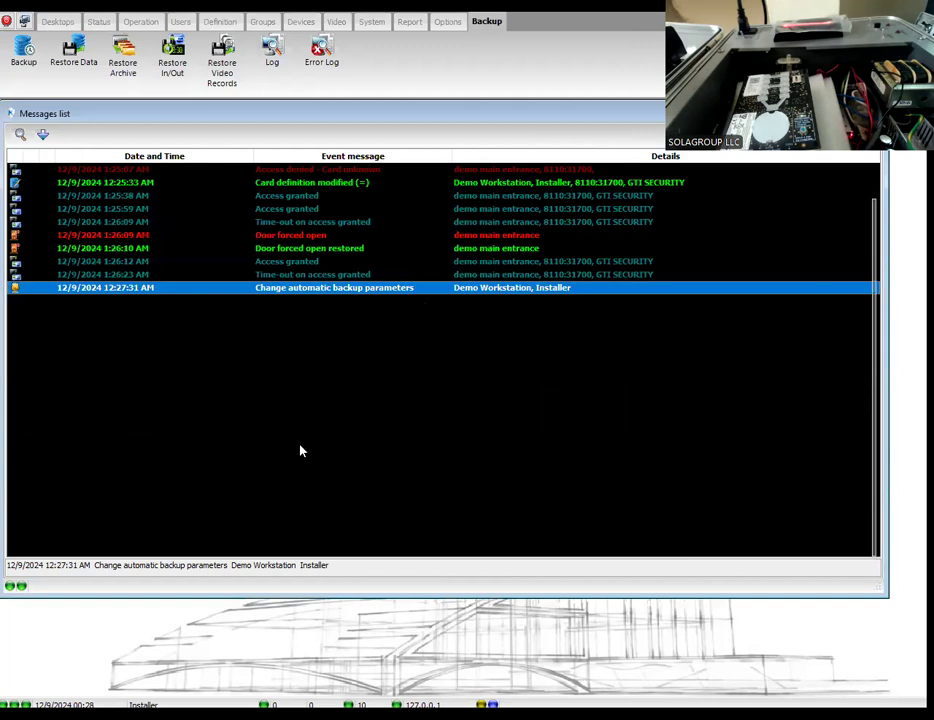
pyautogui.scroll(3, 277, 420)
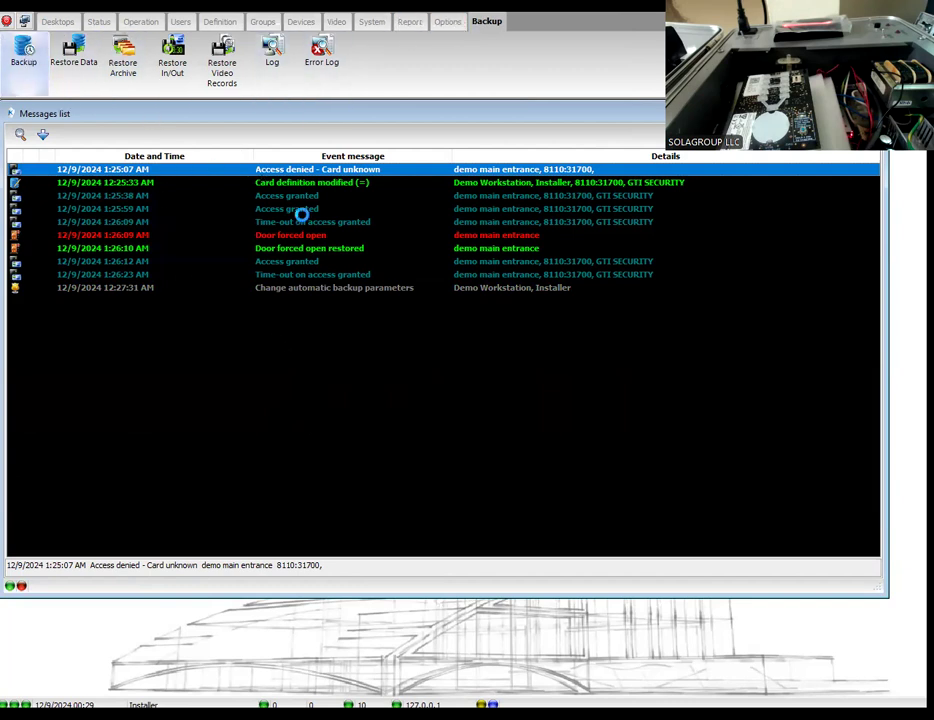
pyautogui.click(270, 543)
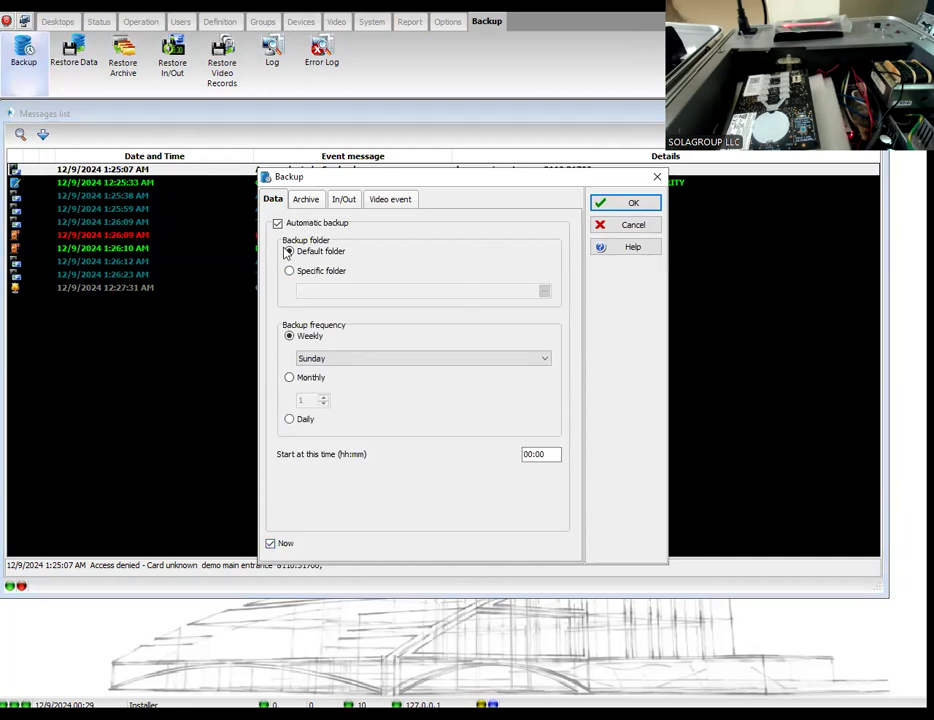
pyautogui.click(601, 203)
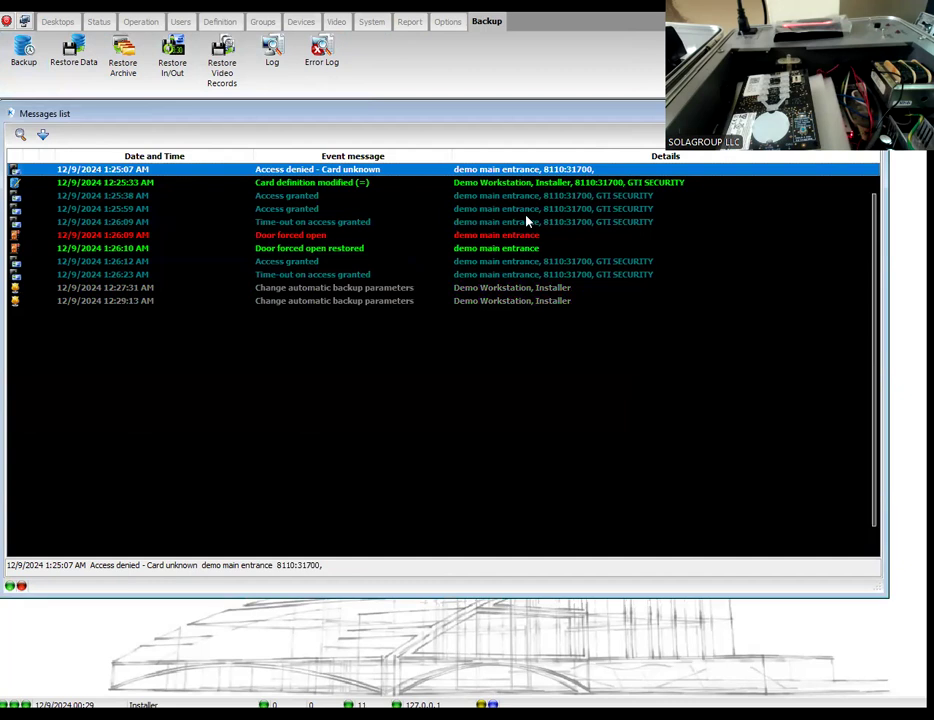
pyautogui.click(313, 301)
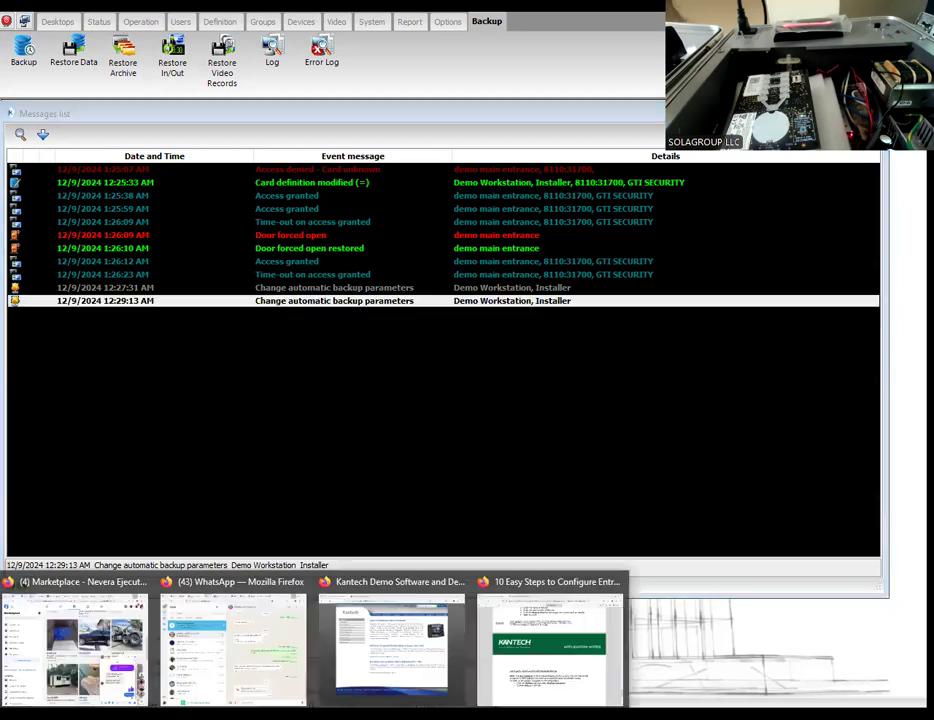
# Step: Switch to the EntraPass application notes PDF in the browser and review all the configuration steps from installation through database backup
pyautogui.click(550, 640)
pyautogui.scroll(15, 360, 400)
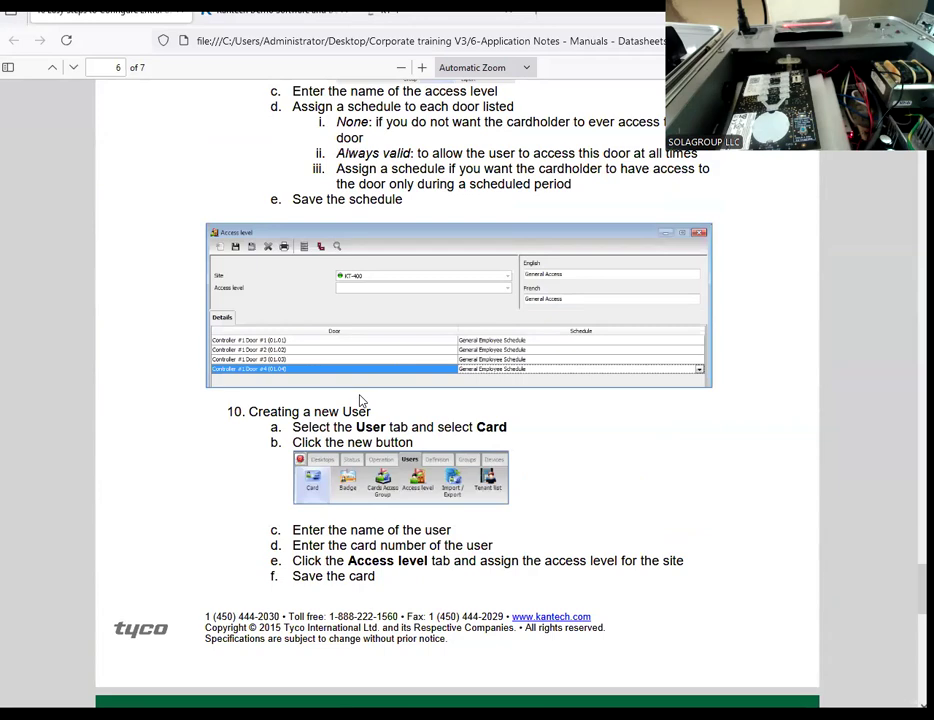
pyautogui.scroll(15, 362, 400)
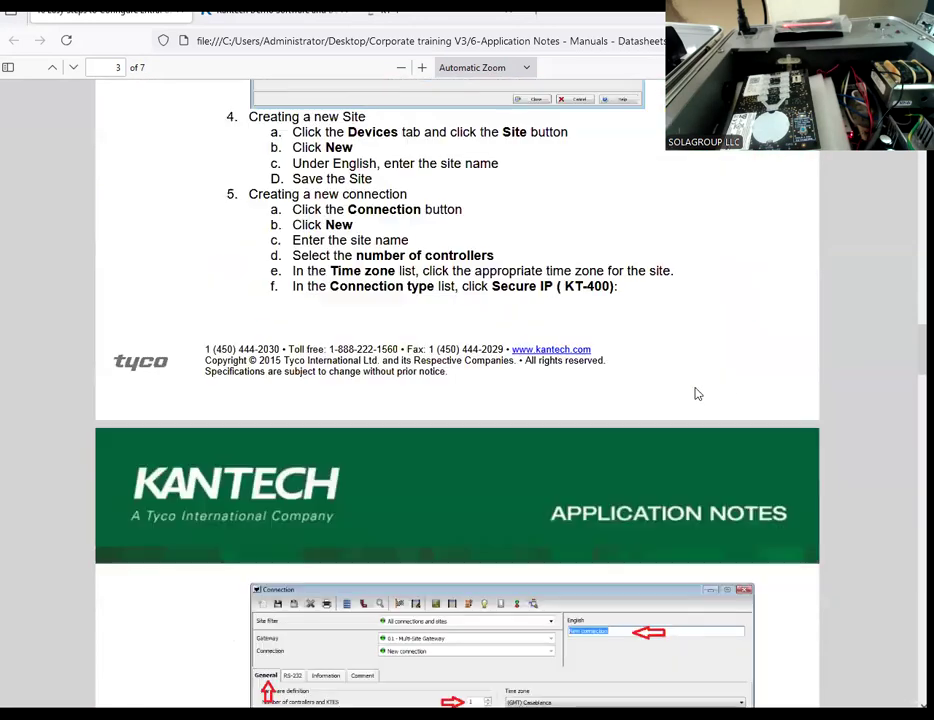
pyautogui.scroll(15, 457, 400)
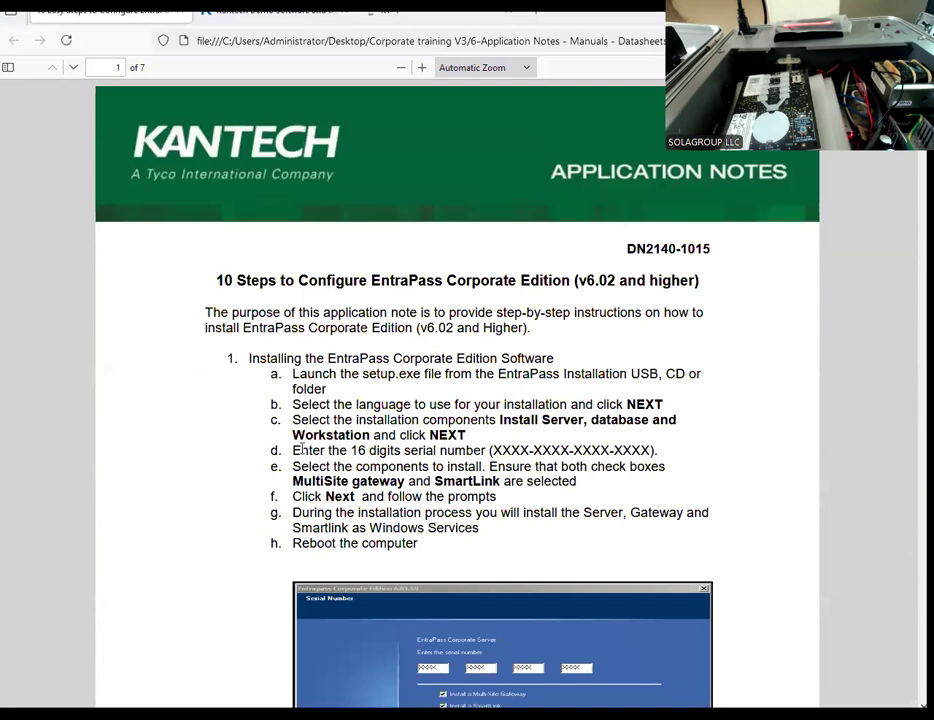
pyautogui.scroll(-10, 302, 450)
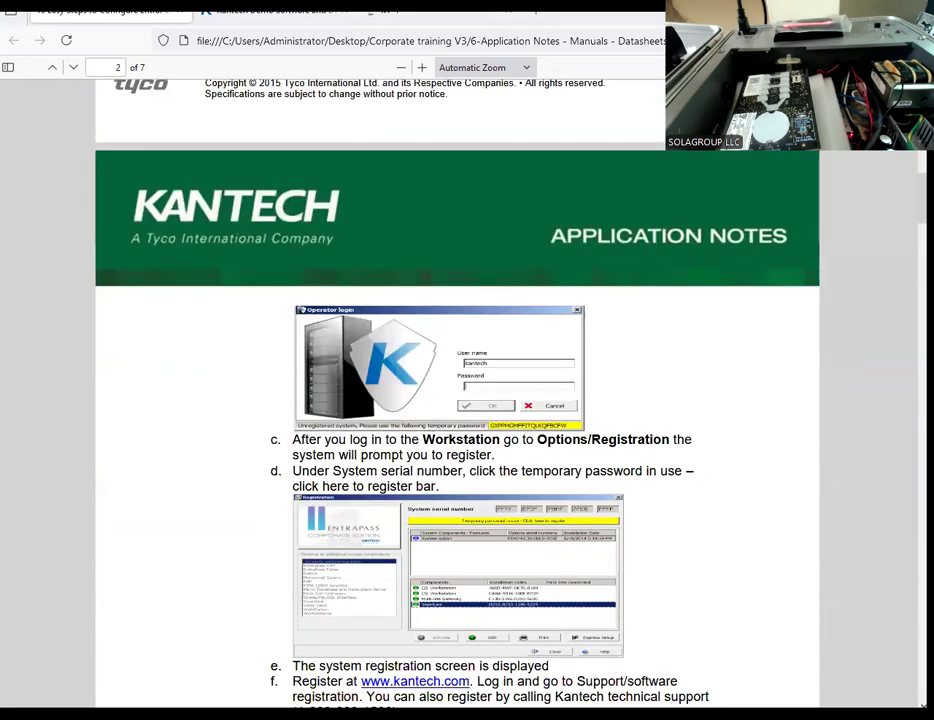
pyautogui.scroll(-20, 457, 400)
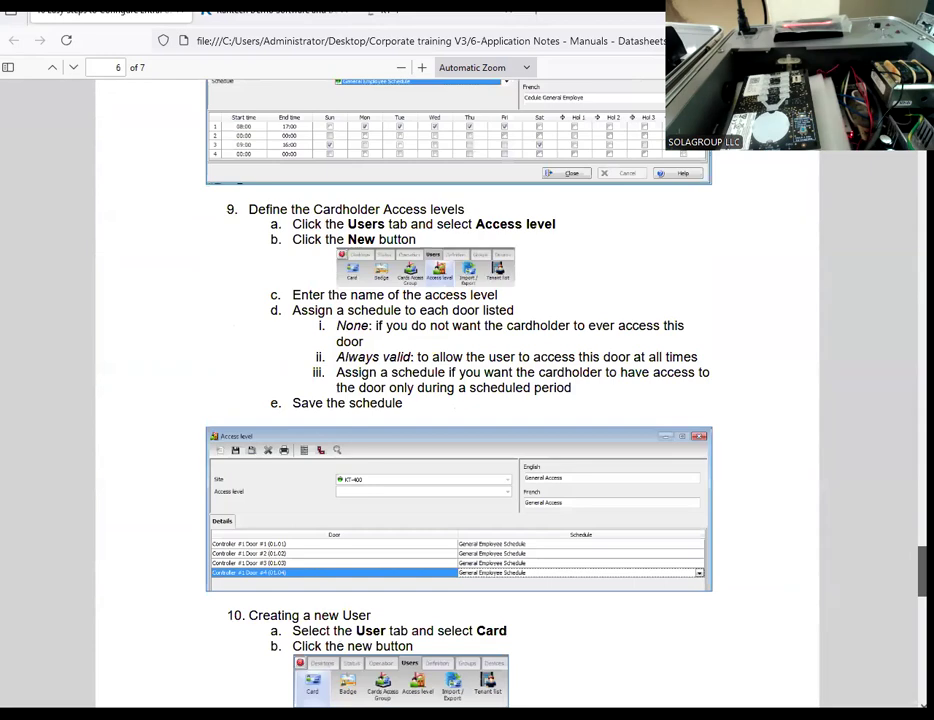
pyautogui.scroll(-10, 457, 400)
pyautogui.scroll(5, 457, 400)
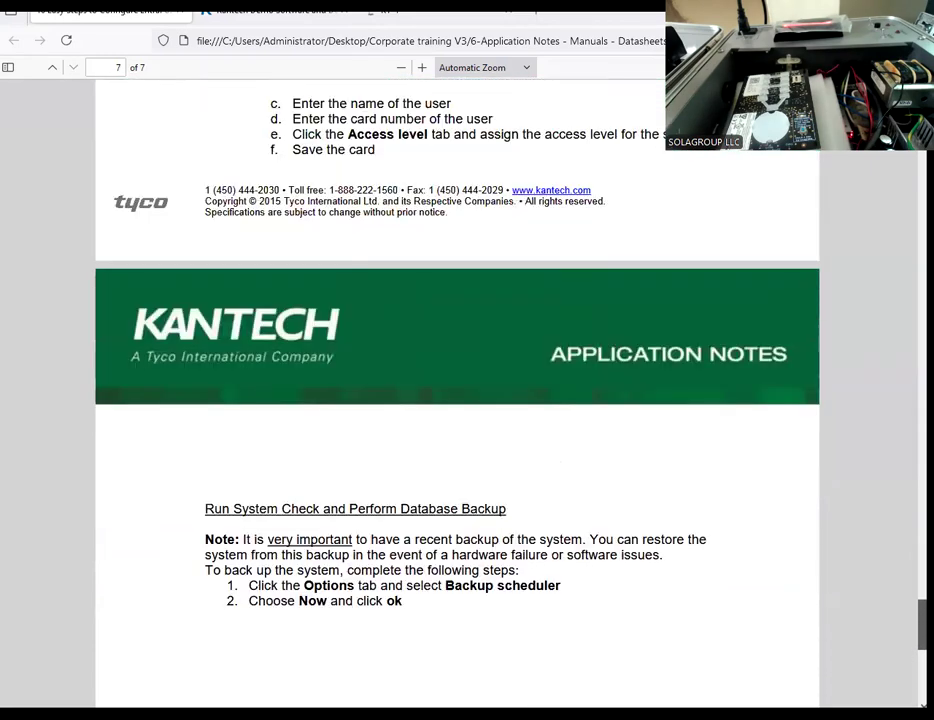
pyautogui.scroll(20, 380, 581)
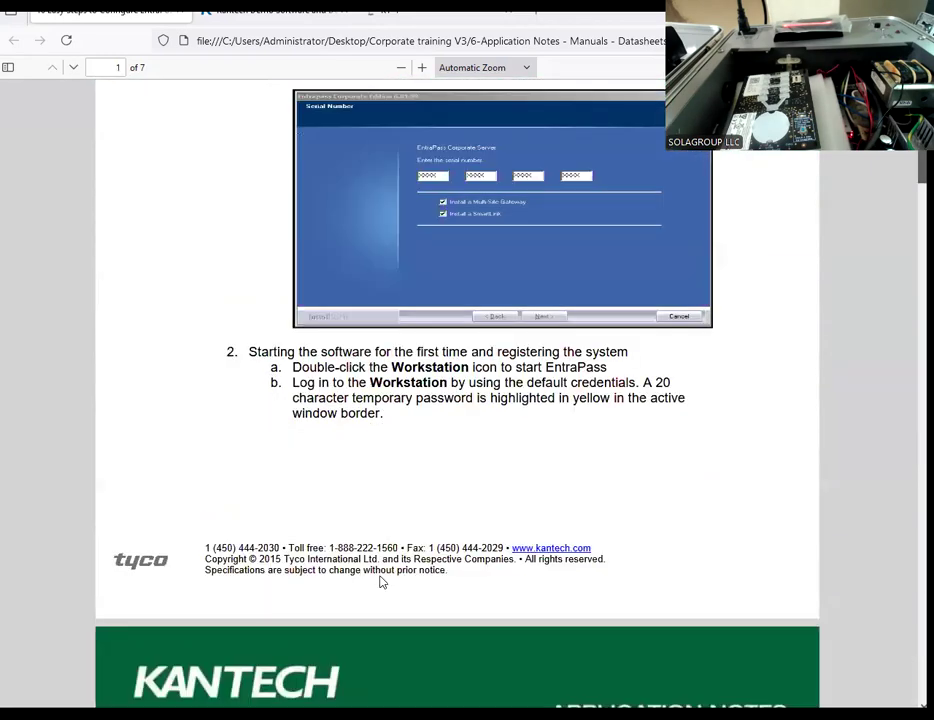
pyautogui.scroll(1, 380, 581)
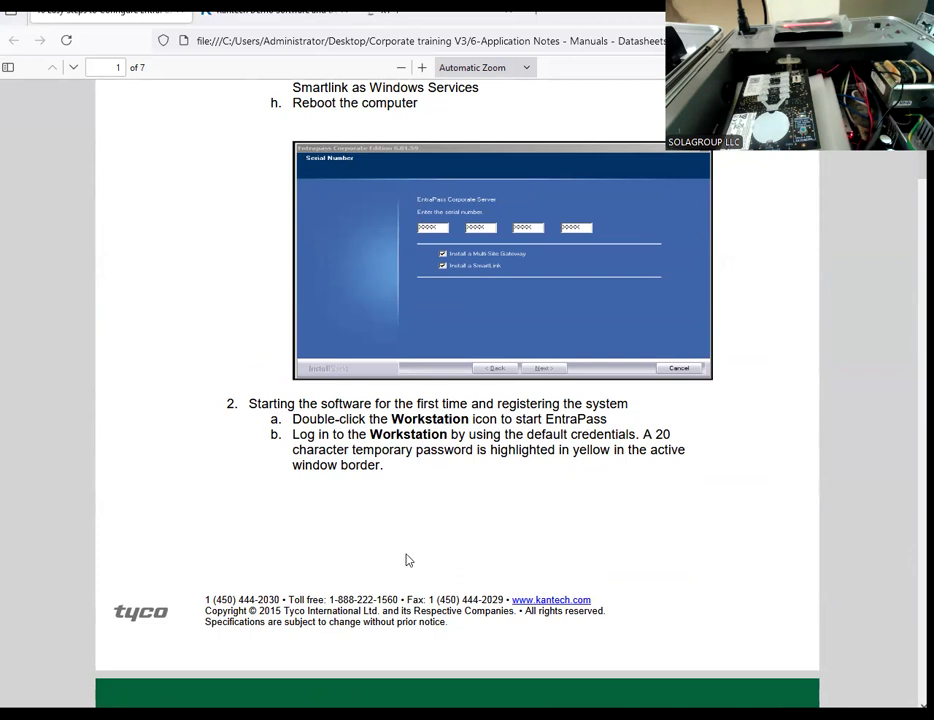
pyautogui.moveTo(407, 714)
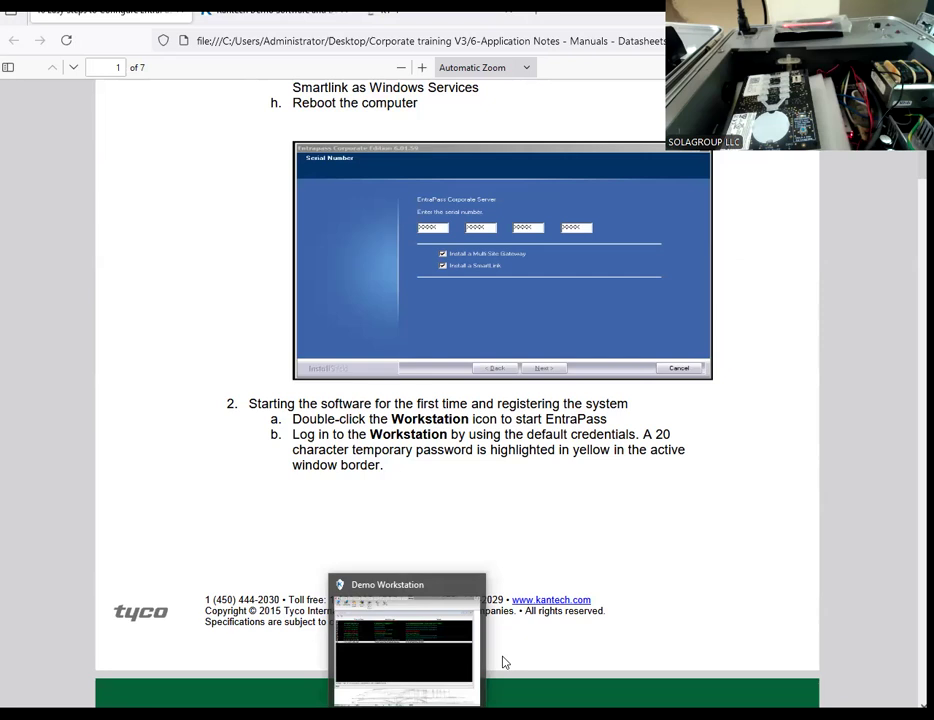